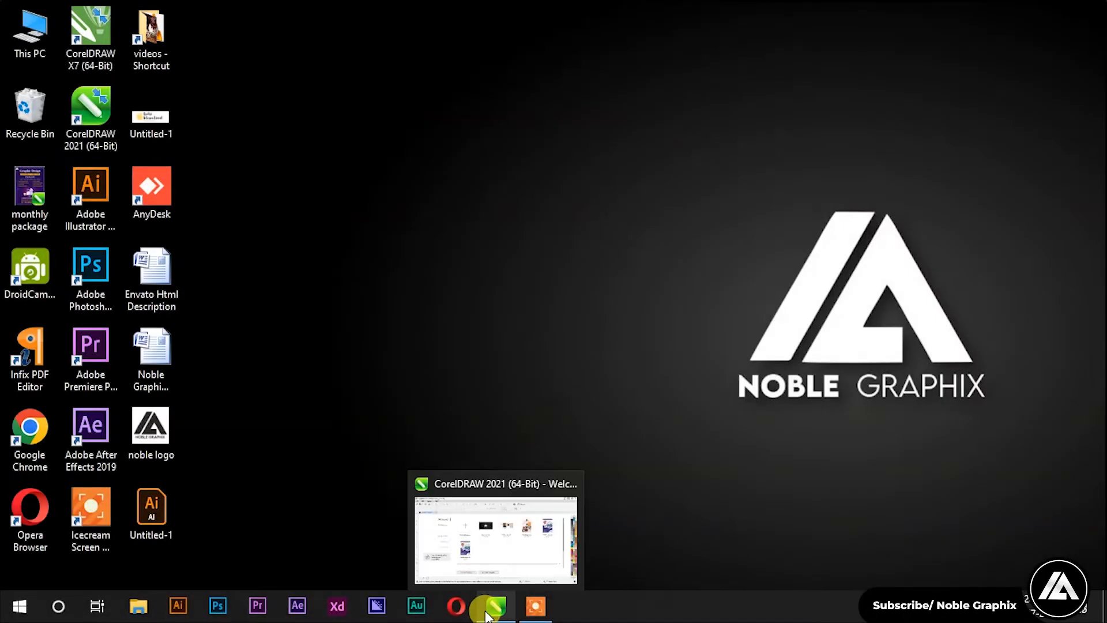
Step: Launch CorelDRAW 2021 and start a new document from the Welcome Screen
{"action": "left_click", "coordinate": [486, 614]}
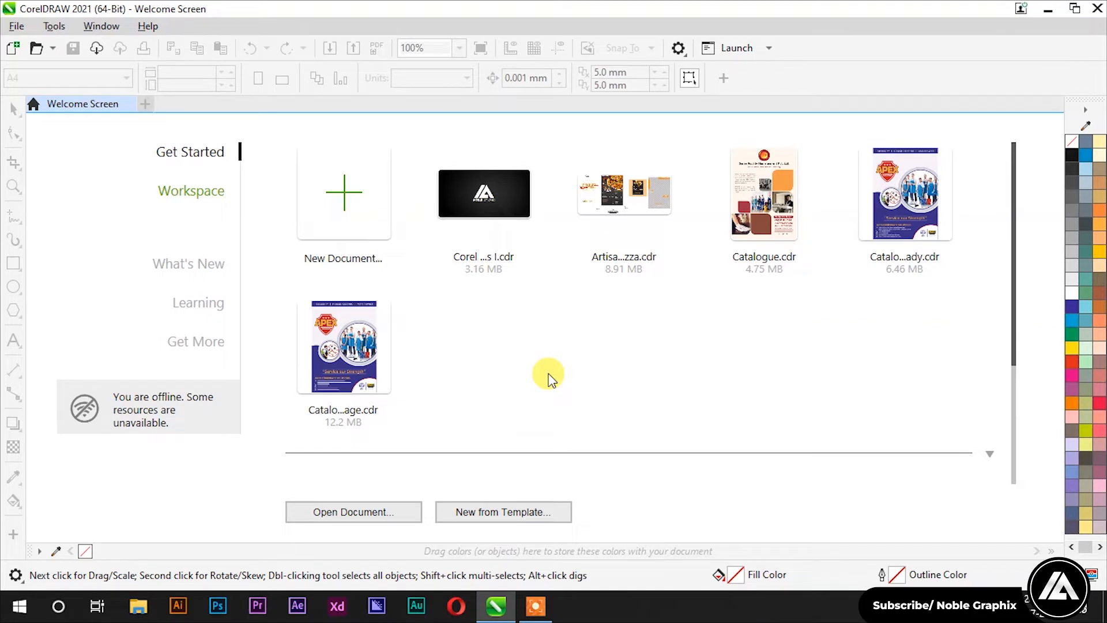
{"action": "left_click", "coordinate": [327, 187]}
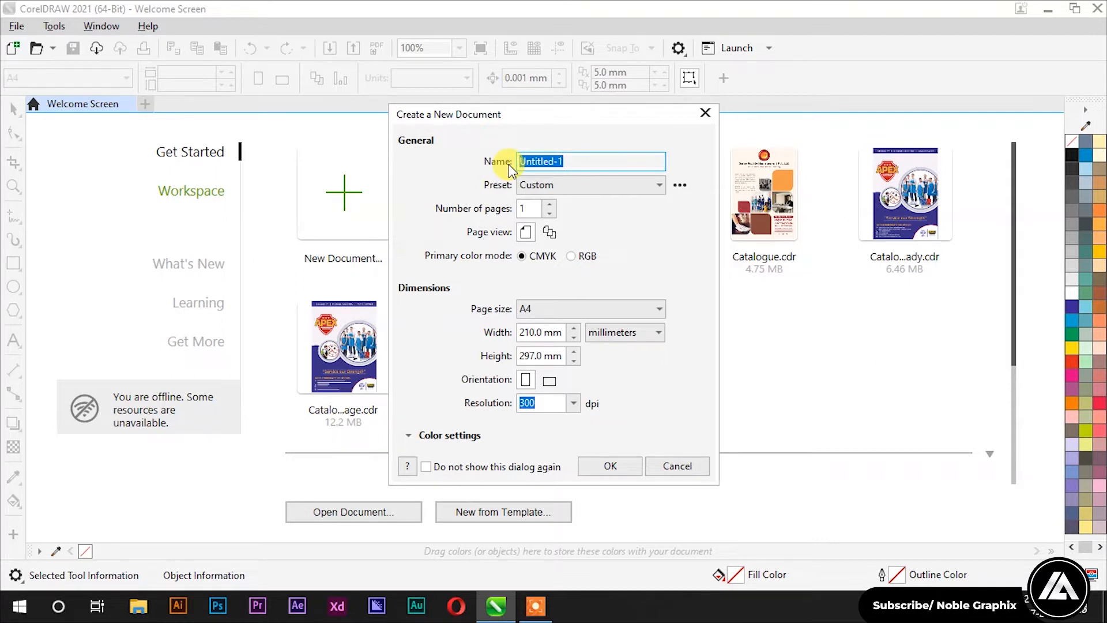
Step: Rename the new document to 'Class 2' and keep the Custom preset
{"action": "left_click_drag", "start_coordinate": [572, 162], "coordinate": [459, 162]}
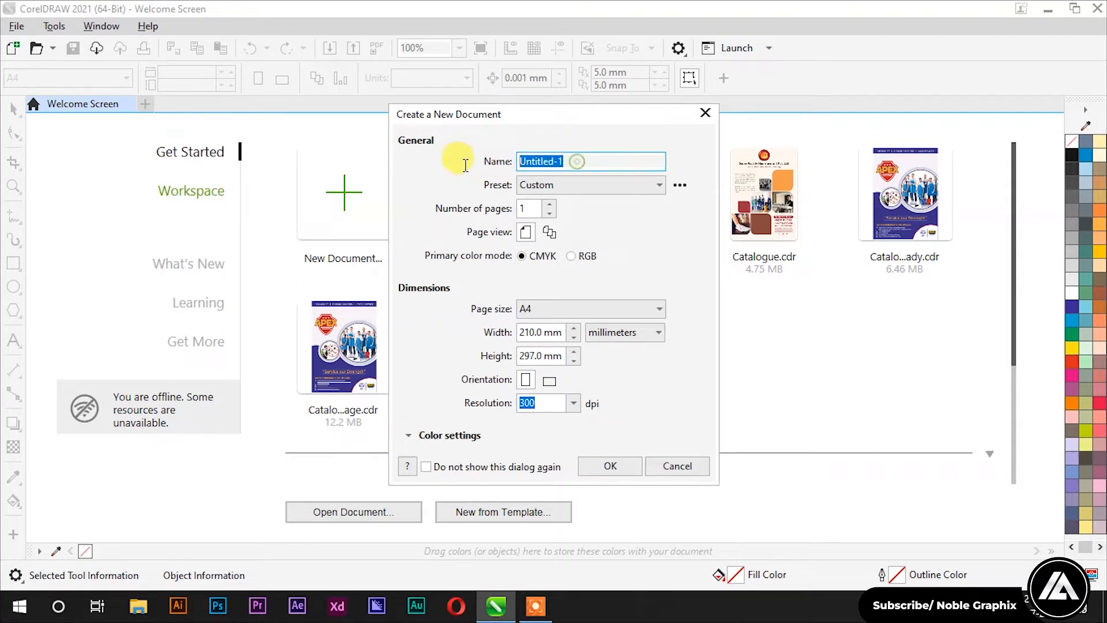
{"action": "type", "text": "Clas"}
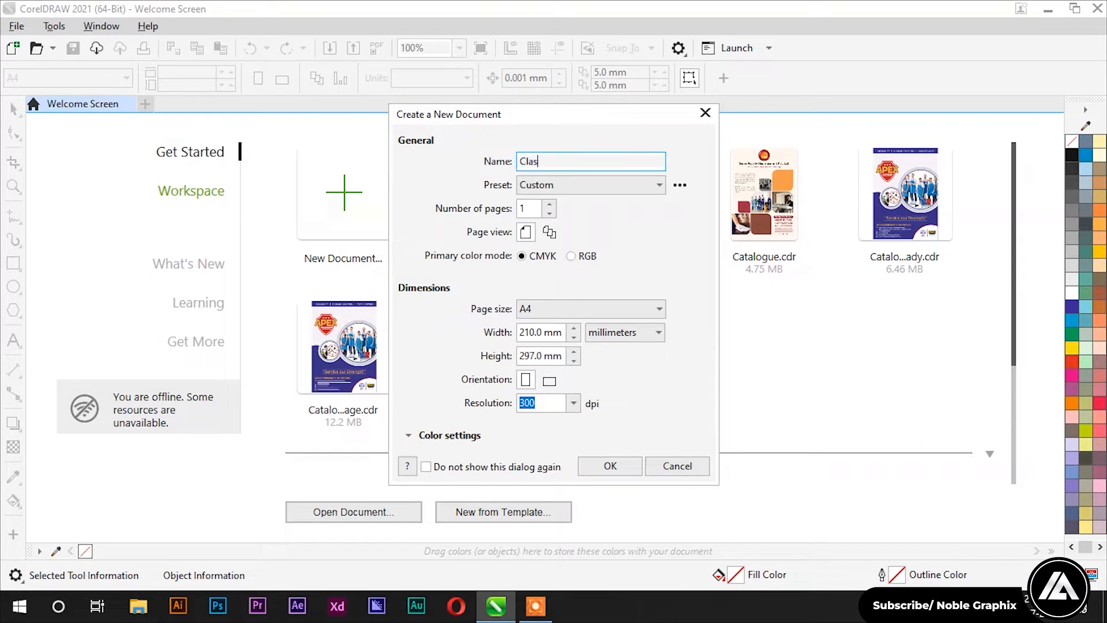
{"action": "type", "text": "s 2"}
{"action": "left_click", "coordinate": [657, 184]}
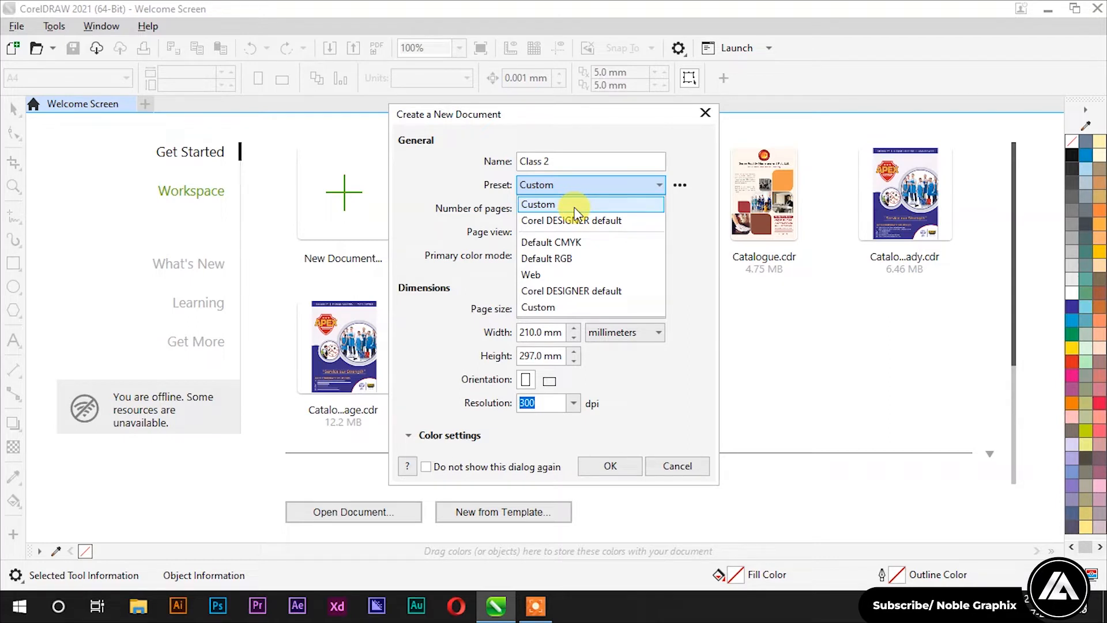
{"action": "left_click", "coordinate": [566, 306]}
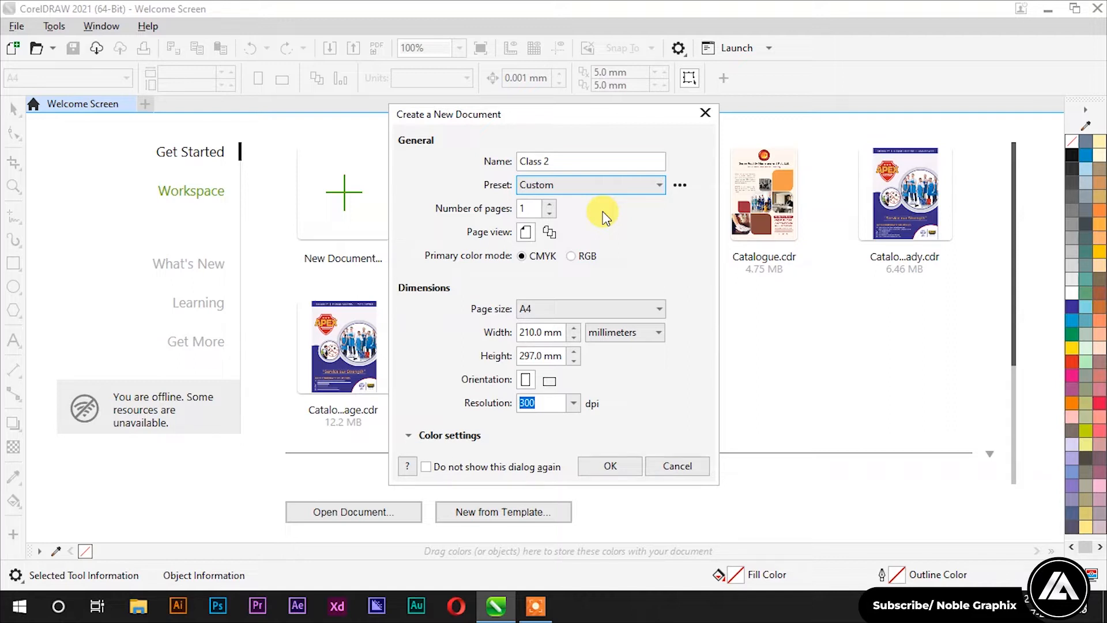
Step: Try a page count of 50, then switch to Multipage view with 1 page
{"action": "left_click", "coordinate": [531, 208]}
{"action": "left_click_drag", "start_coordinate": [533, 206], "coordinate": [495, 216]}
{"action": "type", "text": "50"}
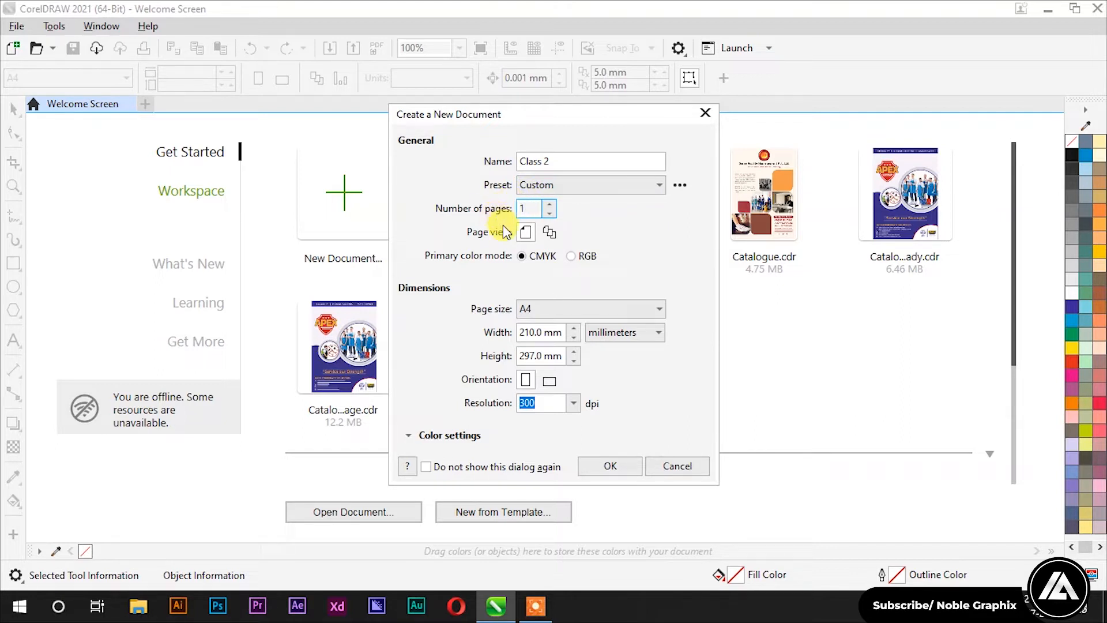
{"action": "left_click", "coordinate": [558, 235]}
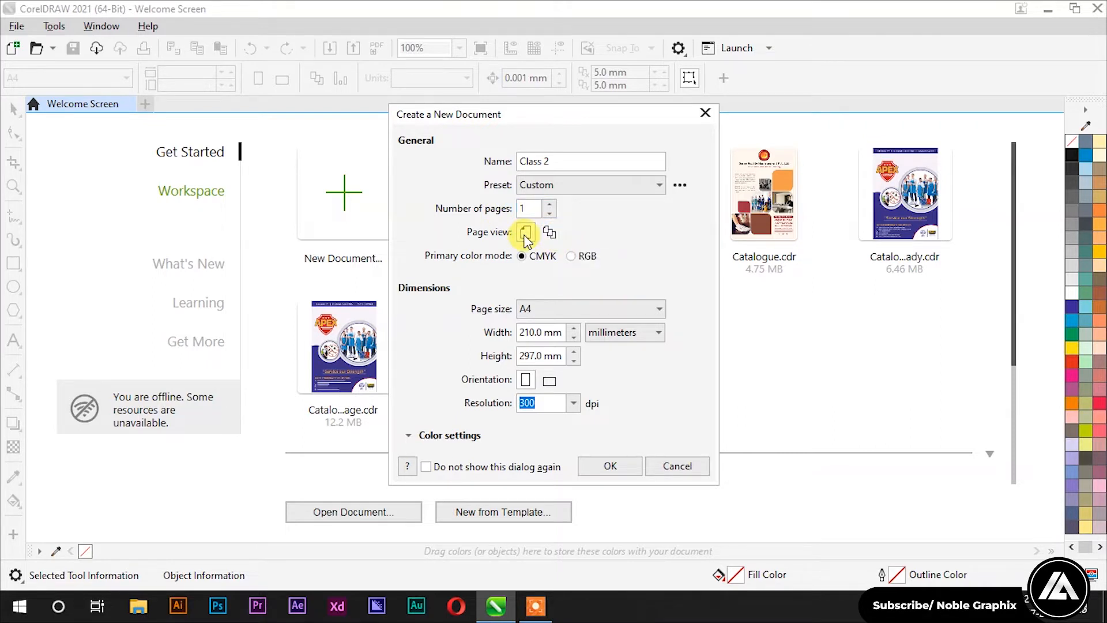
{"action": "left_click", "coordinate": [548, 232]}
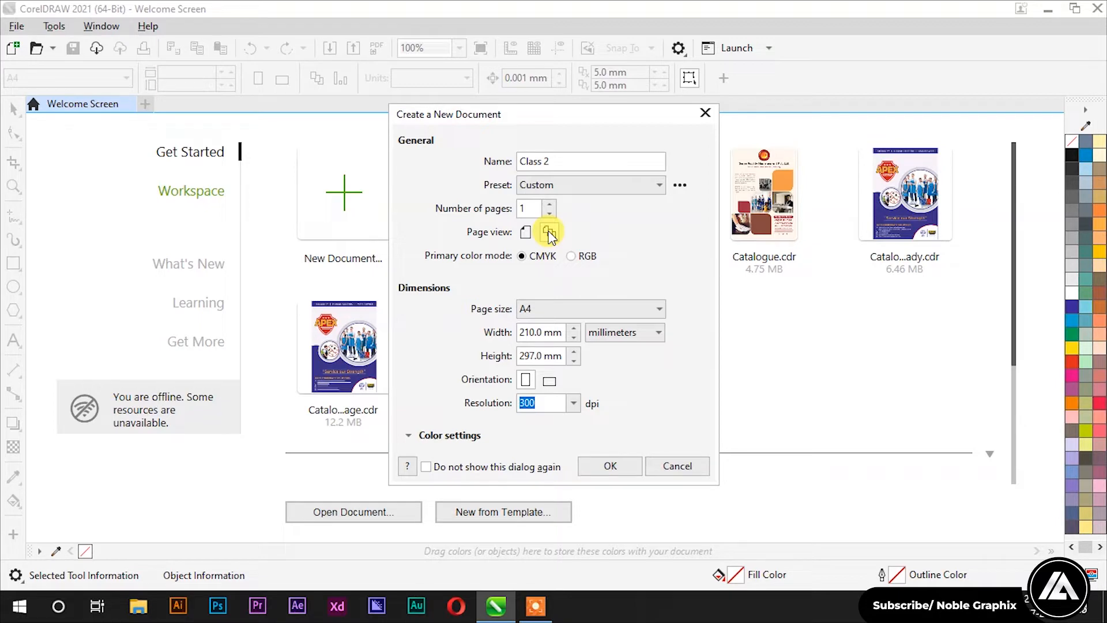
{"action": "left_click", "coordinate": [555, 309]}
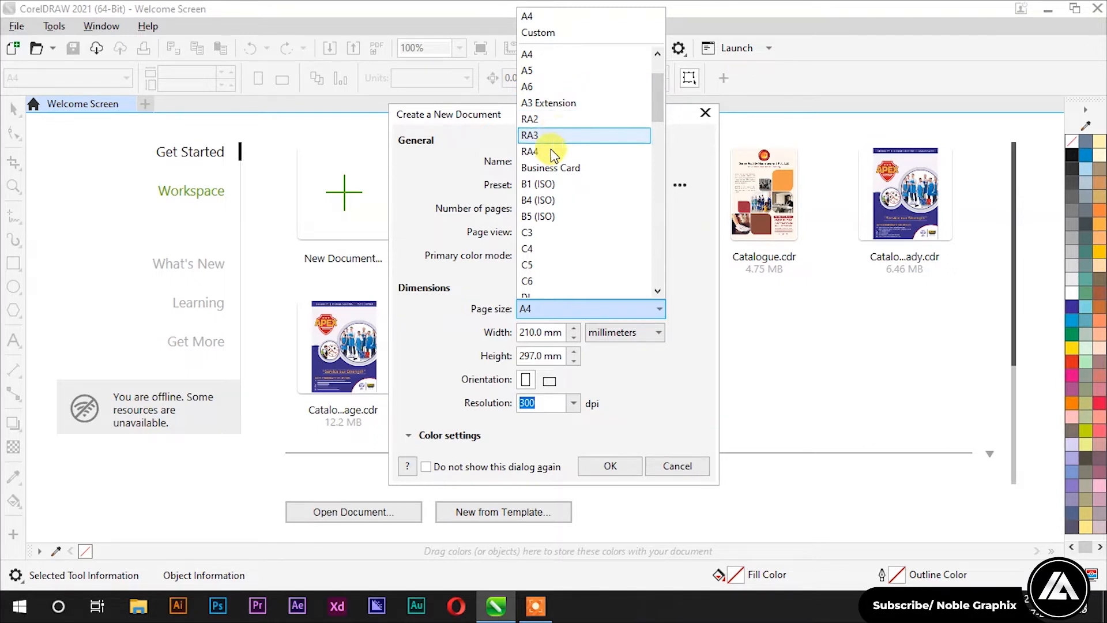
{"action": "scroll", "coordinate": [553, 187], "scroll_direction": "down", "scroll_amount": 2}
{"action": "scroll", "coordinate": [552, 192], "scroll_direction": "down", "scroll_amount": 1}
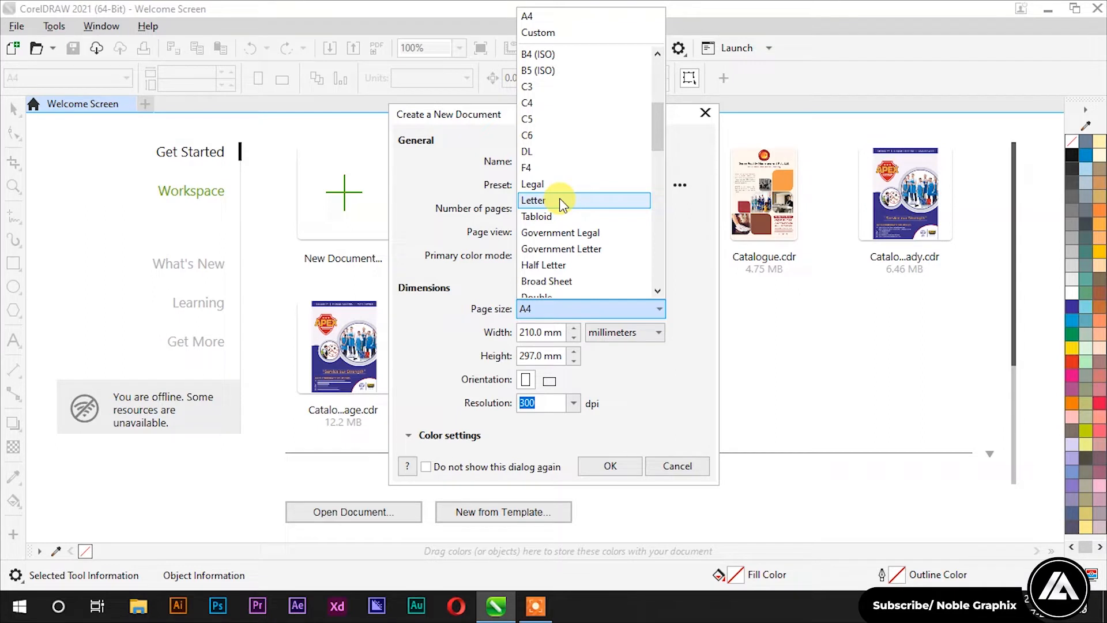
{"action": "scroll", "coordinate": [560, 200], "scroll_direction": "down", "scroll_amount": 1}
{"action": "scroll", "coordinate": [559, 203], "scroll_direction": "down", "scroll_amount": 6}
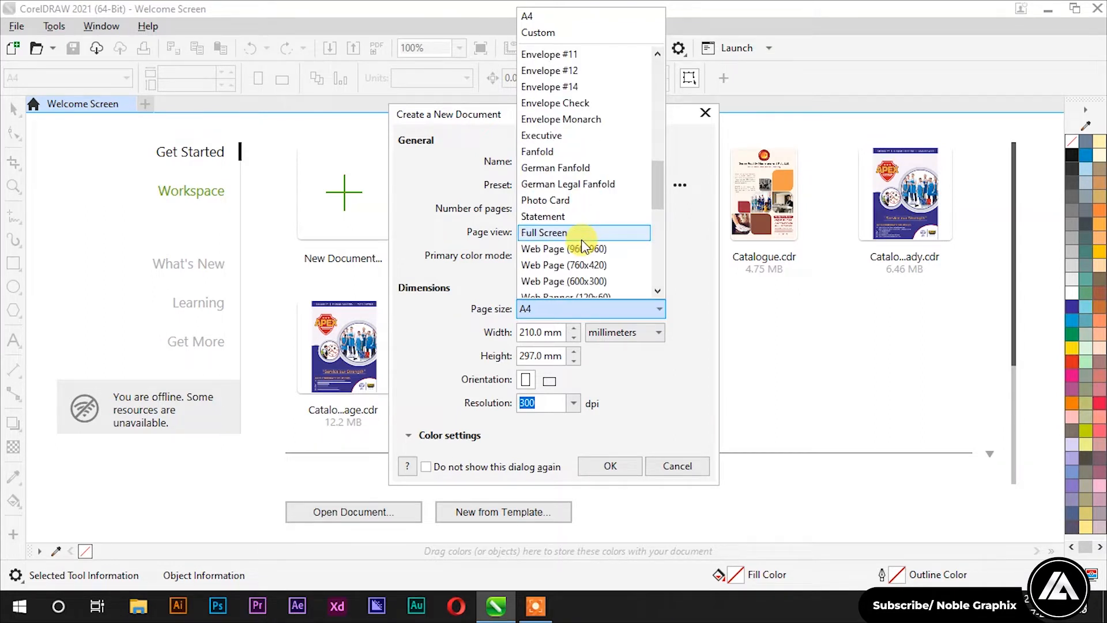
{"action": "scroll", "coordinate": [584, 245], "scroll_direction": "down", "scroll_amount": 2}
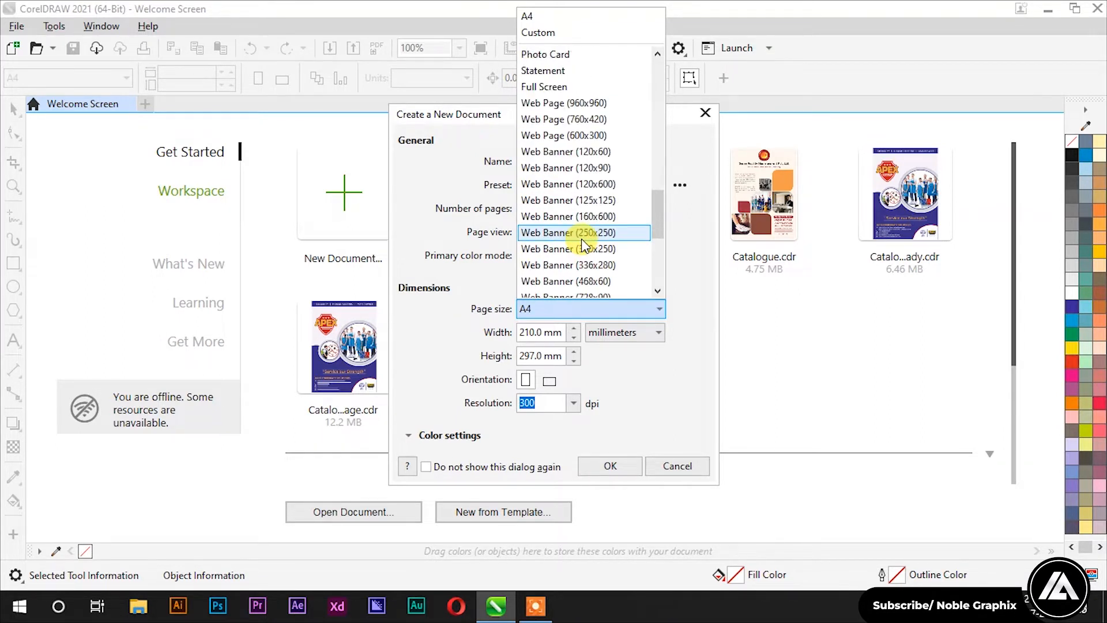
{"action": "scroll", "coordinate": [582, 242], "scroll_direction": "up", "scroll_amount": 13}
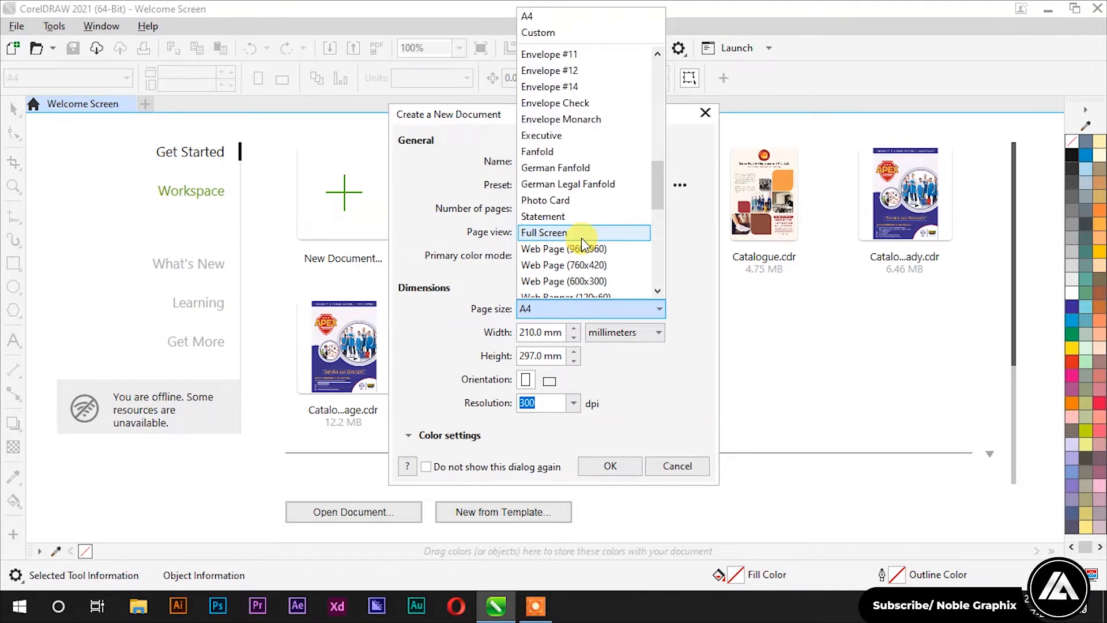
{"action": "left_click", "coordinate": [560, 34]}
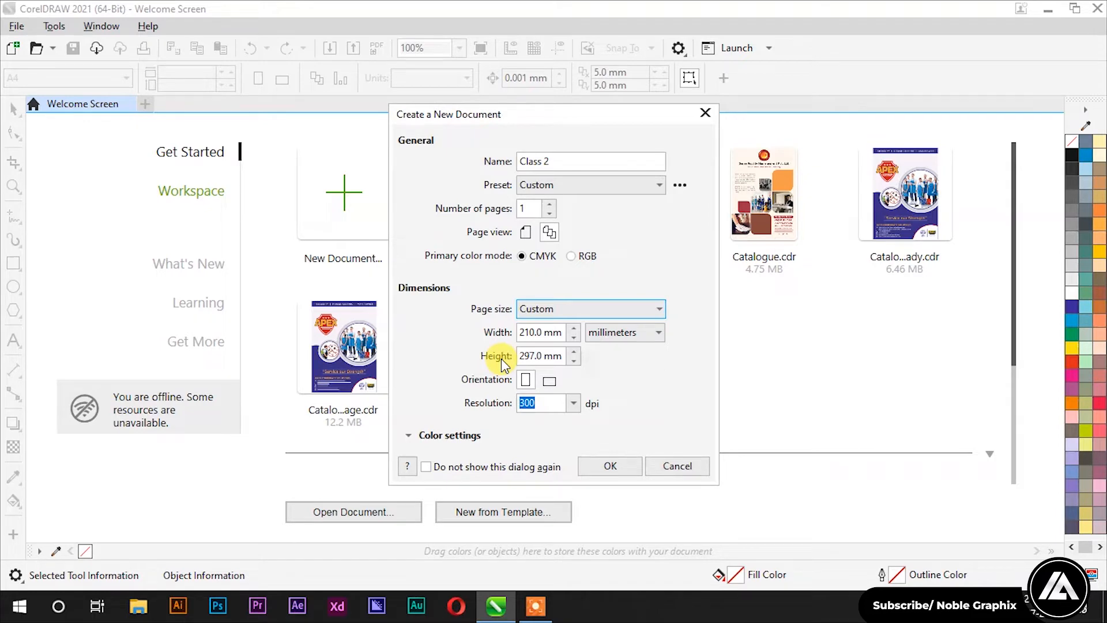
{"action": "left_click", "coordinate": [620, 332]}
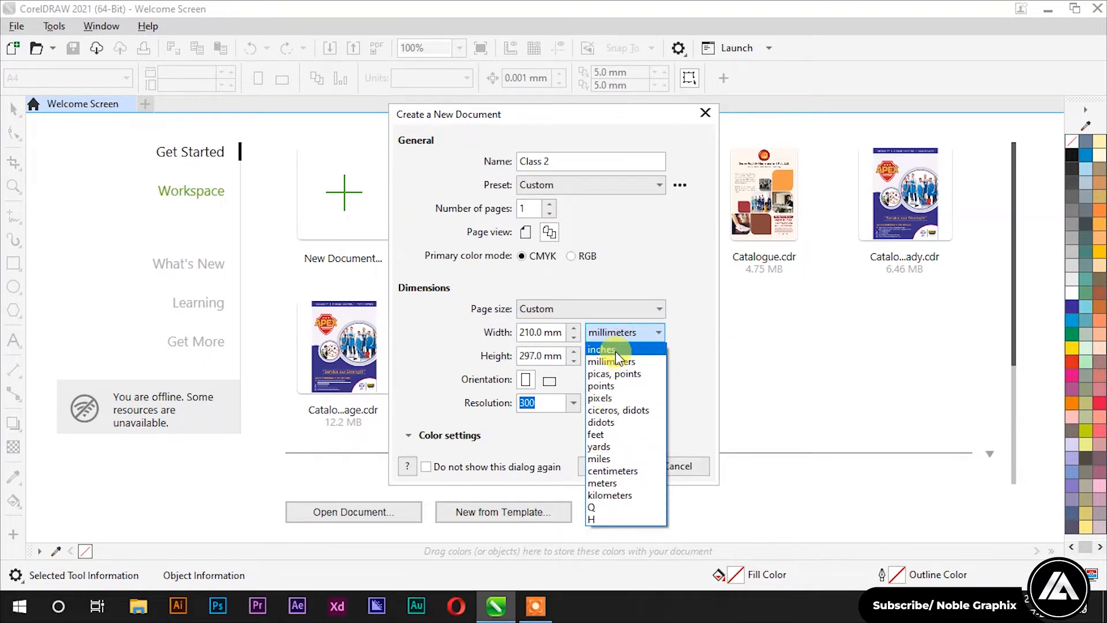
{"action": "left_click", "coordinate": [615, 359]}
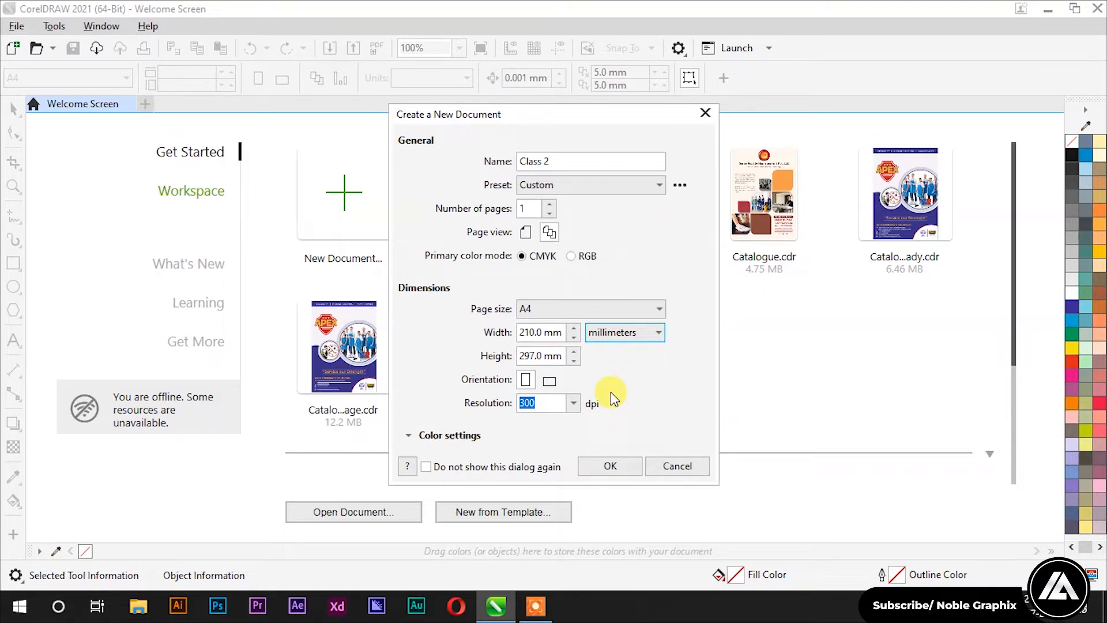
Step: Try 600 and 1000 dpi, revert to 300 dpi, and create the A4 Class 2 document
{"action": "left_click", "coordinate": [573, 403]}
{"action": "left_click", "coordinate": [541, 400]}
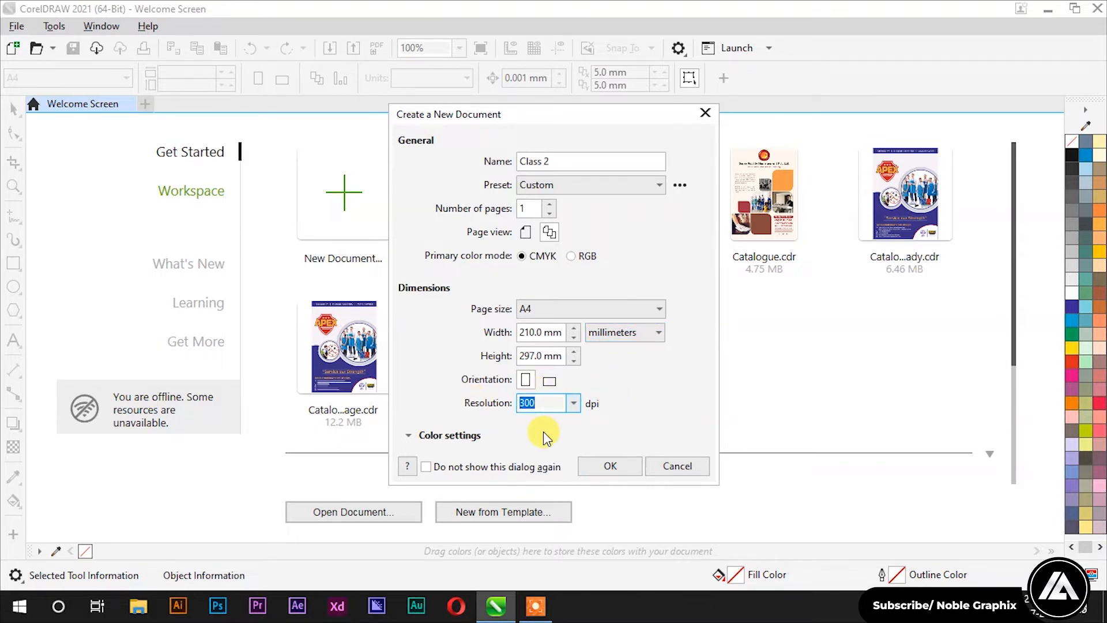
{"action": "type", "text": "600"}
{"action": "left_click_drag", "start_coordinate": [556, 403], "coordinate": [507, 397]}
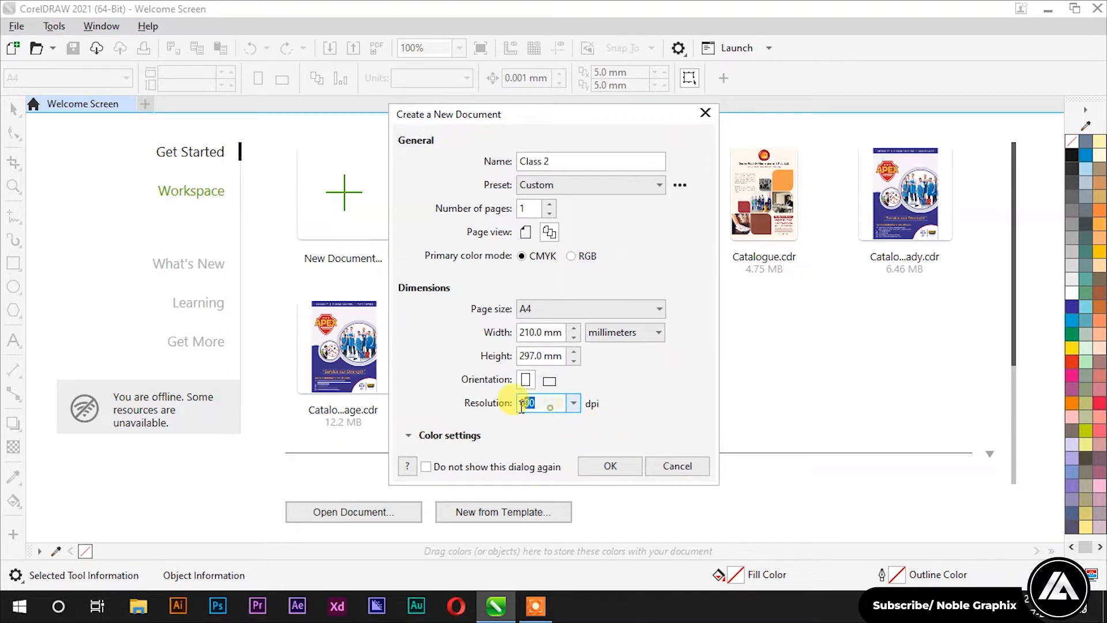
{"action": "type", "text": "1000"}
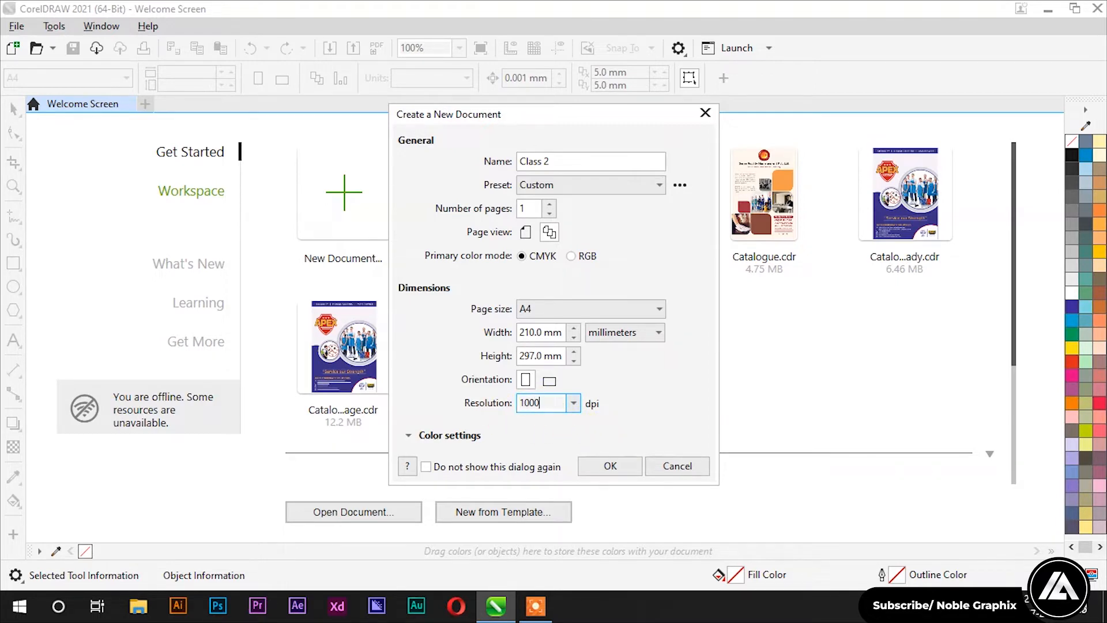
{"action": "key", "text": "BackSpace"}
{"action": "key", "text": "BackSpace"}
{"action": "key", "text": "BackSpace"}
{"action": "key", "text": "BackSpace"}
{"action": "left_click", "coordinate": [406, 440]}
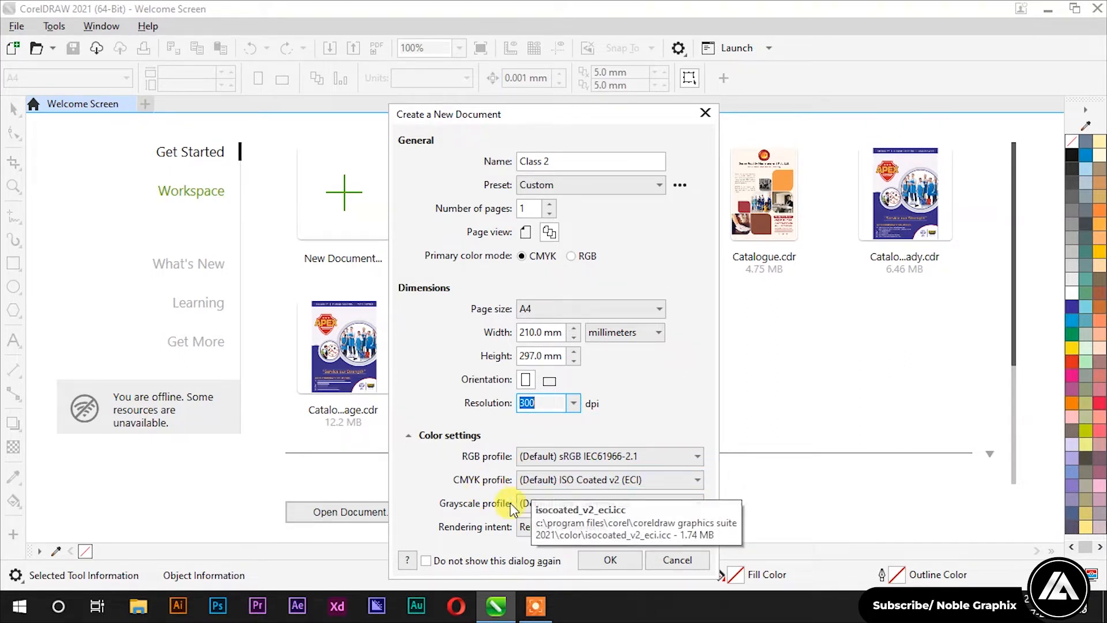
{"action": "left_click", "coordinate": [610, 559]}
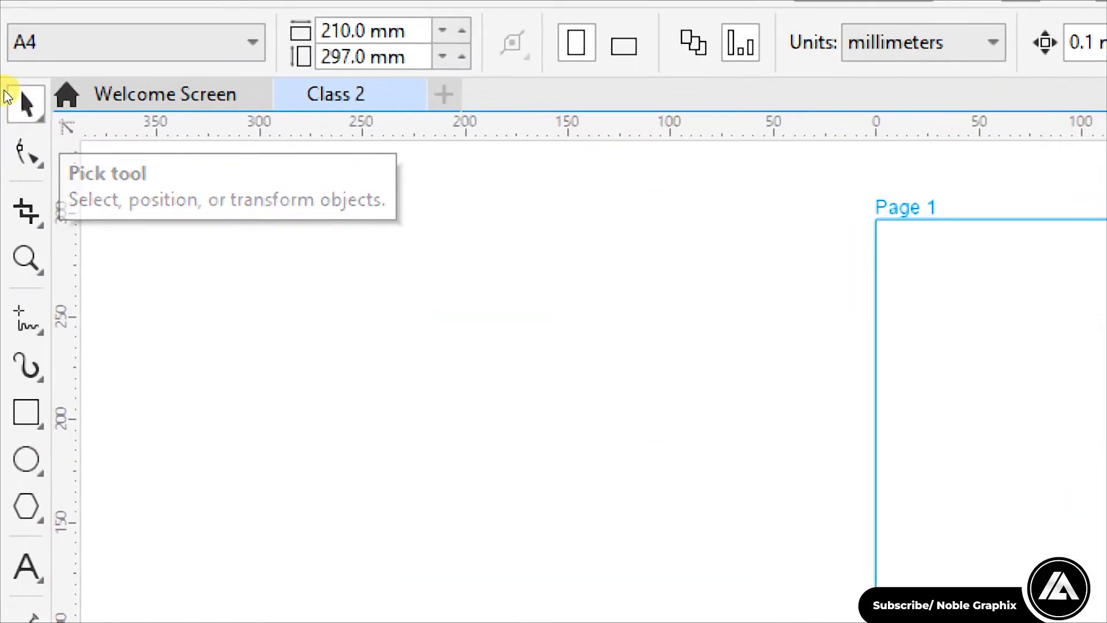
Step: Draw a roughly 201 × 179 mm rectangle on Page 1 with the Rectangle tool
{"action": "left_click", "coordinate": [23, 117]}
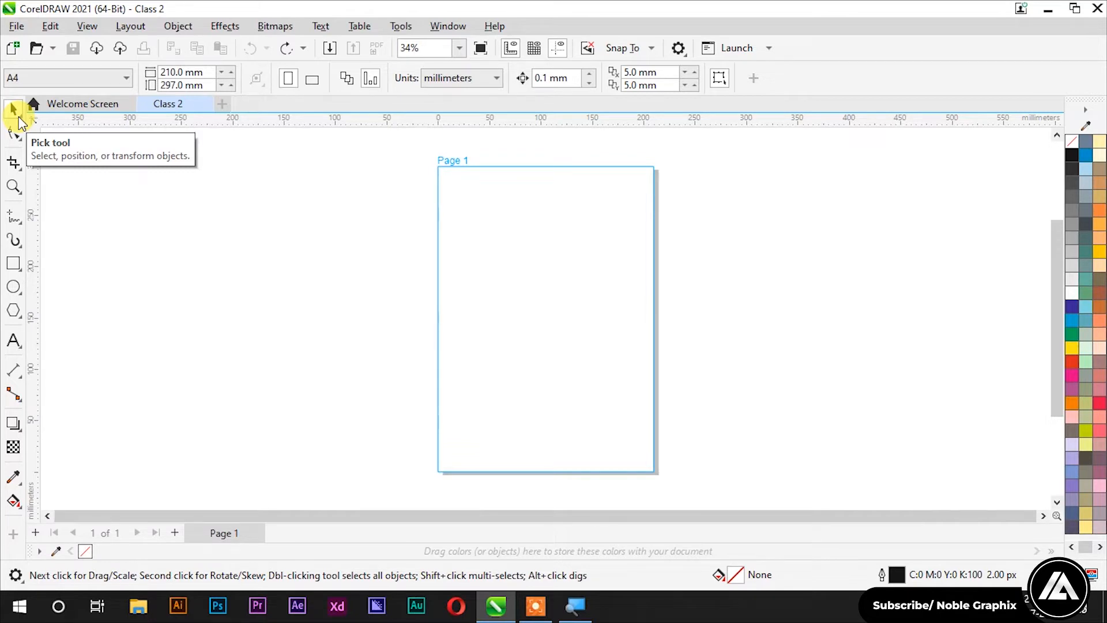
{"action": "left_click", "coordinate": [13, 264]}
{"action": "left_click_drag", "start_coordinate": [478, 228], "coordinate": [685, 413]}
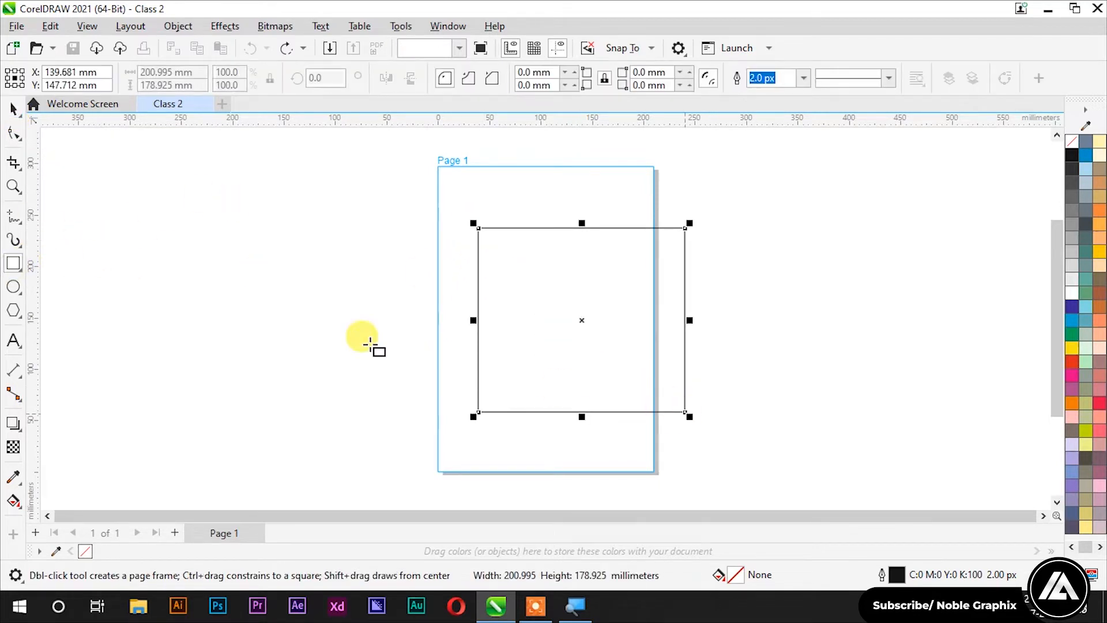
{"action": "key", "text": "space"}
{"action": "left_click", "coordinate": [169, 251]}
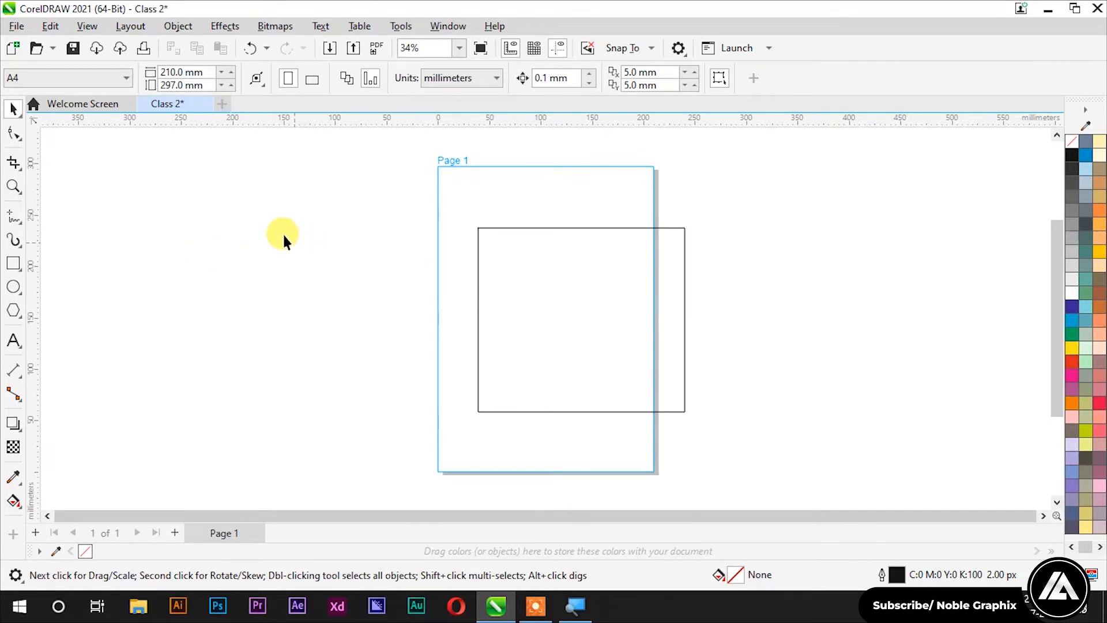
Step: Select the rectangle and experiment with resizing it from its corner handles
{"action": "left_click", "coordinate": [527, 272]}
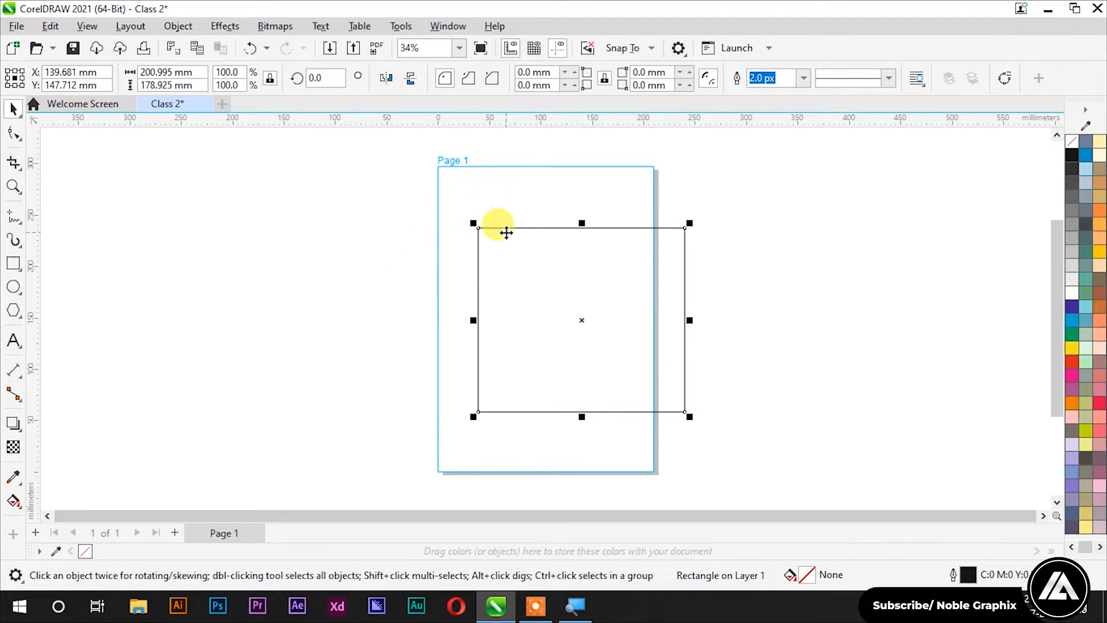
{"action": "scroll", "coordinate": [455, 318], "scroll_direction": "down", "scroll_amount": 1}
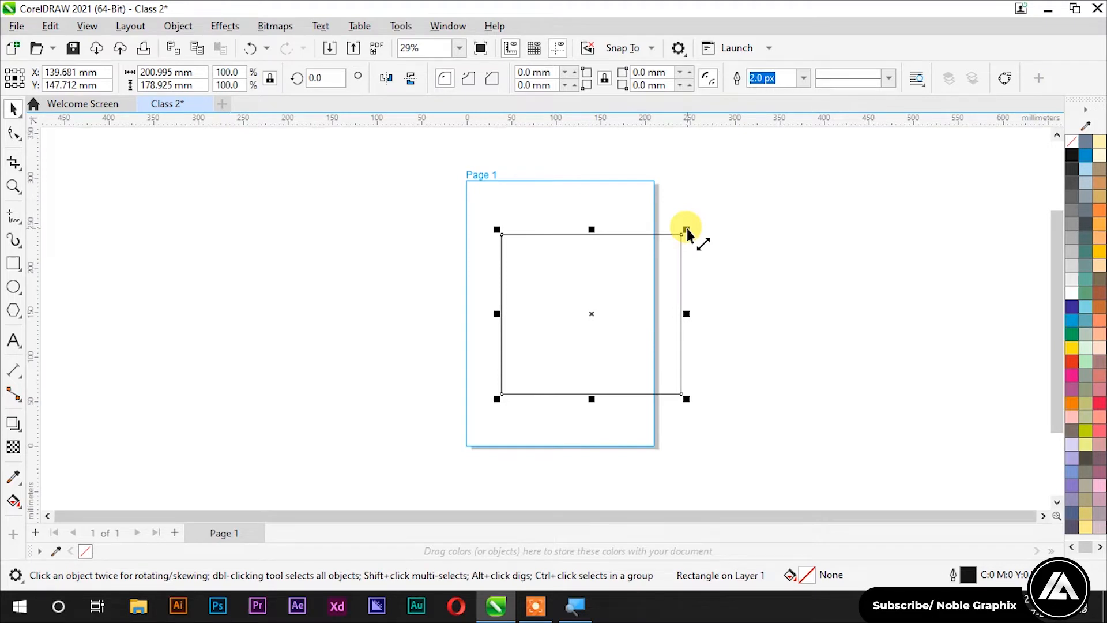
{"action": "left_click_drag", "start_coordinate": [687, 230], "coordinate": [768, 161]}
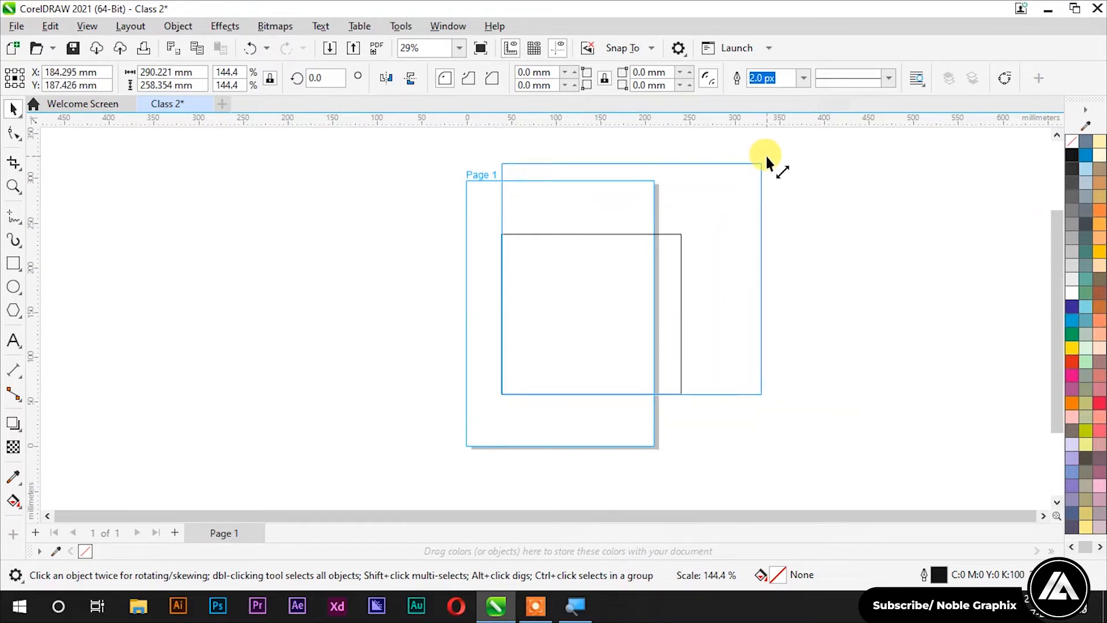
{"action": "left_click_drag", "start_coordinate": [765, 154], "coordinate": [709, 261]}
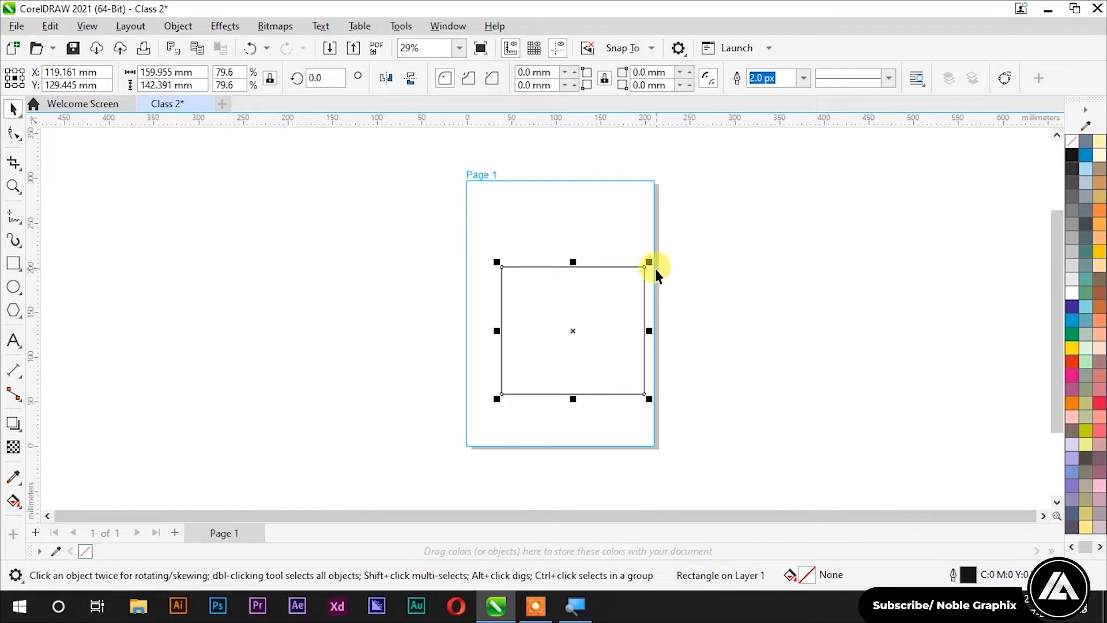
{"action": "left_click_drag", "start_coordinate": [650, 263], "coordinate": [732, 180]}
{"action": "left_click_drag", "start_coordinate": [501, 188], "coordinate": [535, 408]}
{"action": "left_click", "coordinate": [507, 414]}
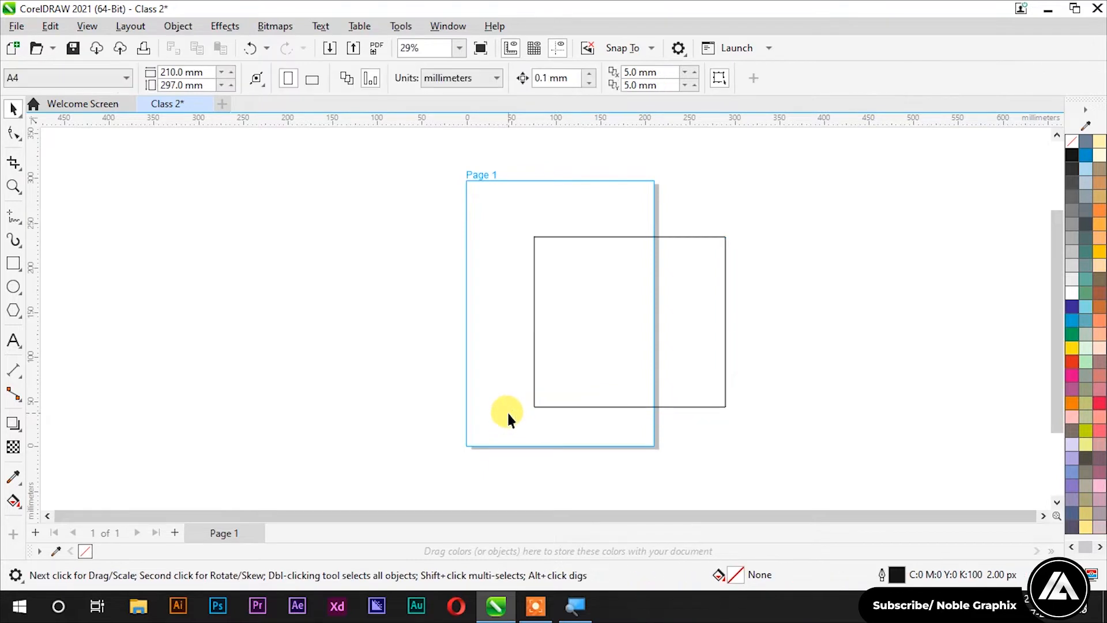
Step: Scale the rectangle to 243.681 × 216.924 mm (121.2%) and move it up-left
{"action": "left_click", "coordinate": [709, 407]}
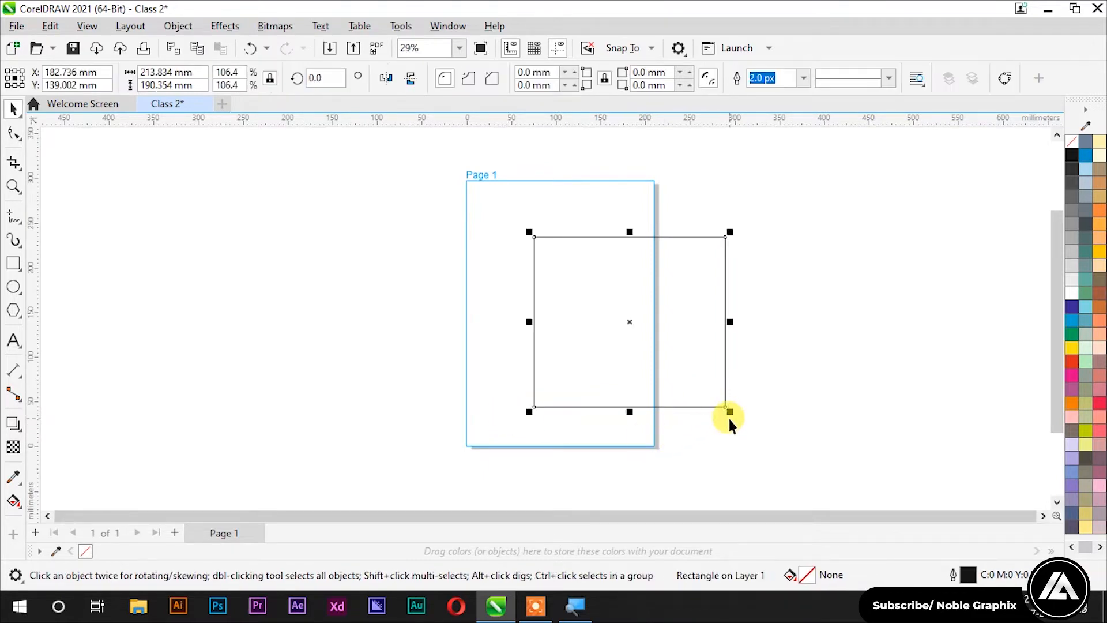
{"action": "left_click_drag", "start_coordinate": [729, 417], "coordinate": [756, 437]}
{"action": "left_click_drag", "start_coordinate": [690, 367], "coordinate": [589, 329]}
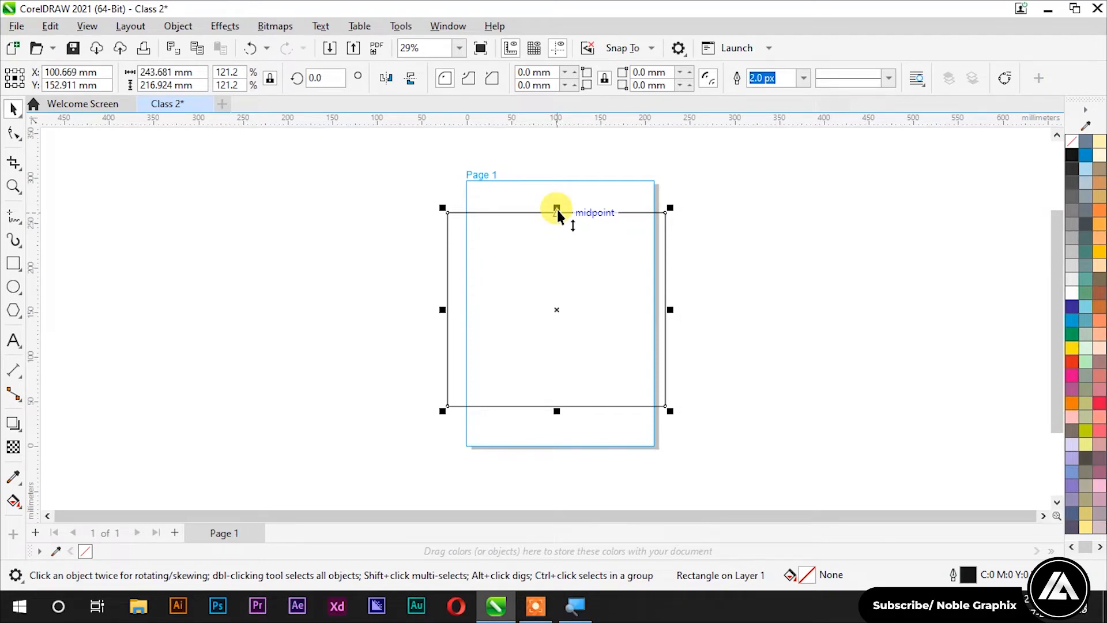
Step: Stretch the rectangle's top, bottom and sides out past the page edges
{"action": "left_click_drag", "start_coordinate": [557, 210], "coordinate": [562, 138]}
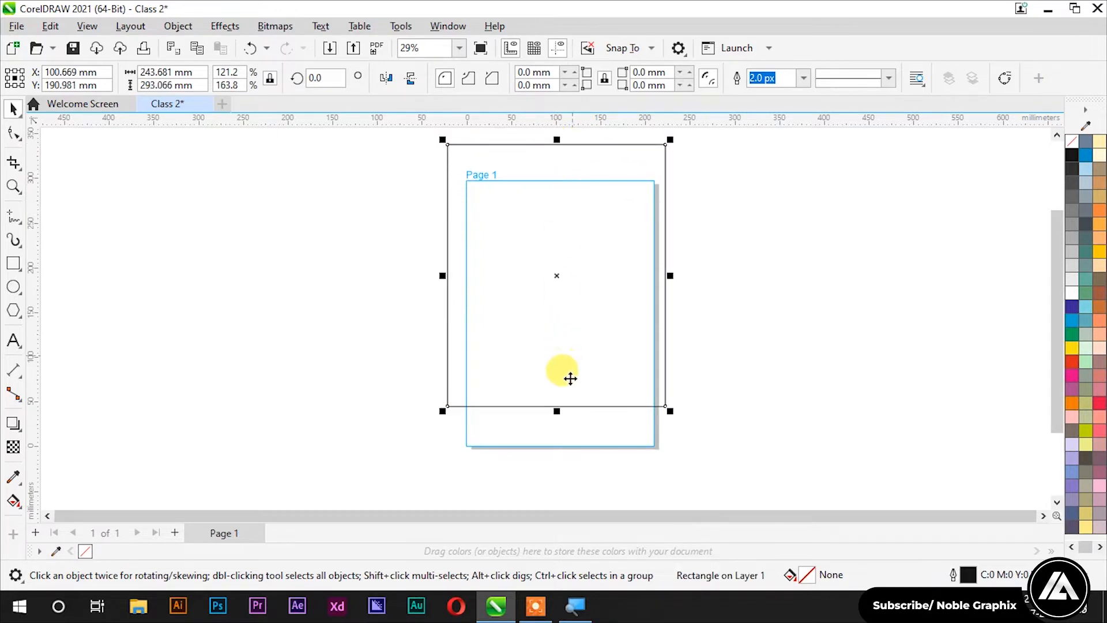
{"action": "left_click_drag", "start_coordinate": [557, 414], "coordinate": [556, 310]}
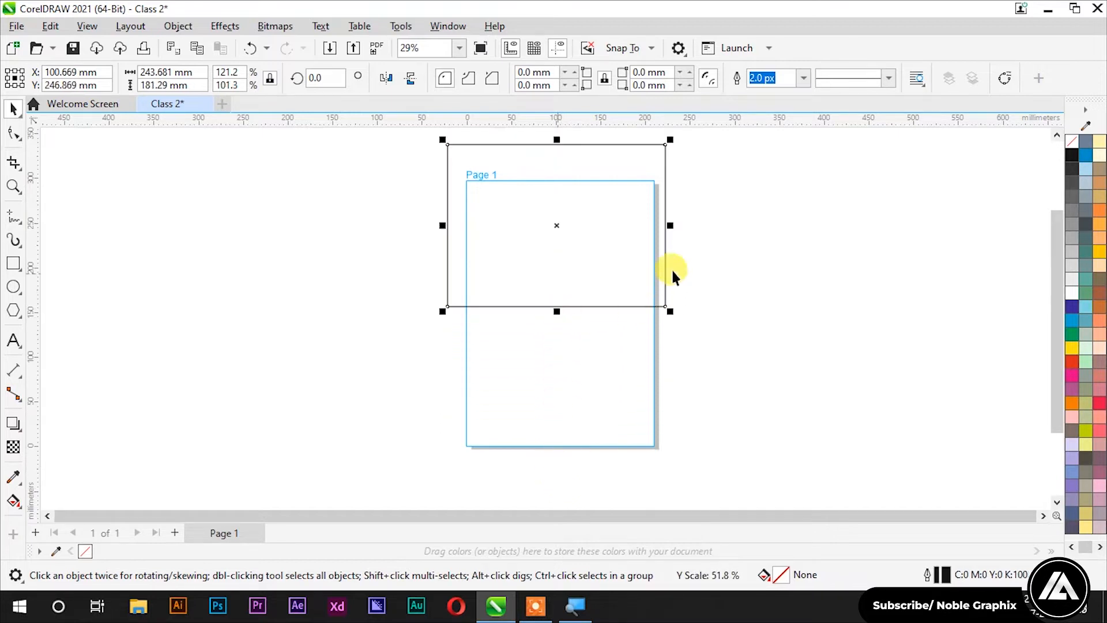
{"action": "left_click_drag", "start_coordinate": [669, 226], "coordinate": [819, 226]}
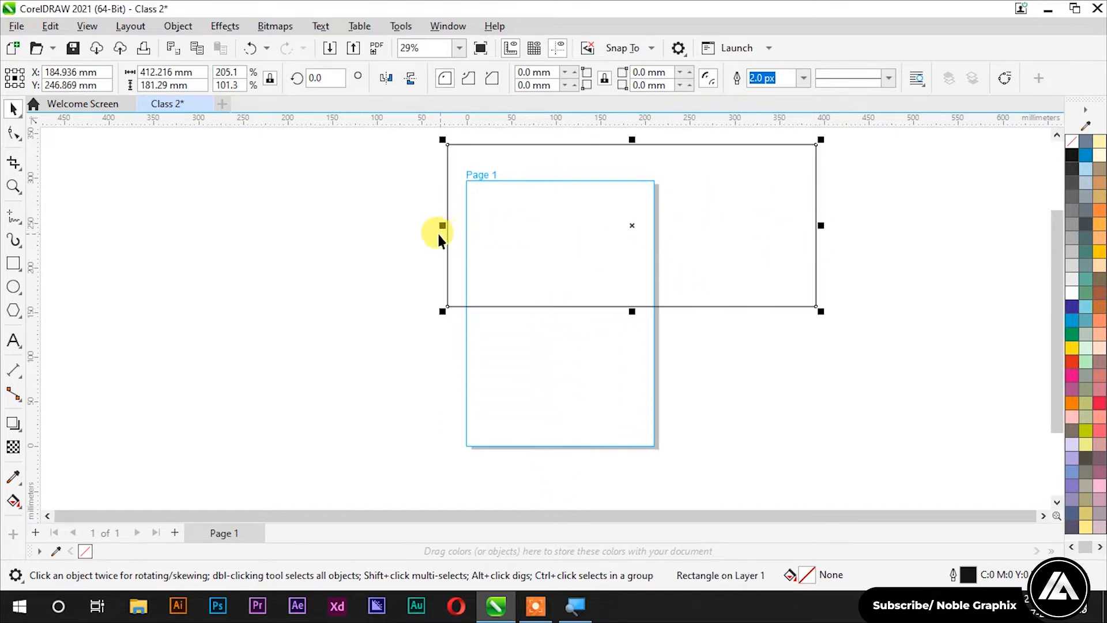
{"action": "left_click_drag", "start_coordinate": [438, 227], "coordinate": [317, 231]}
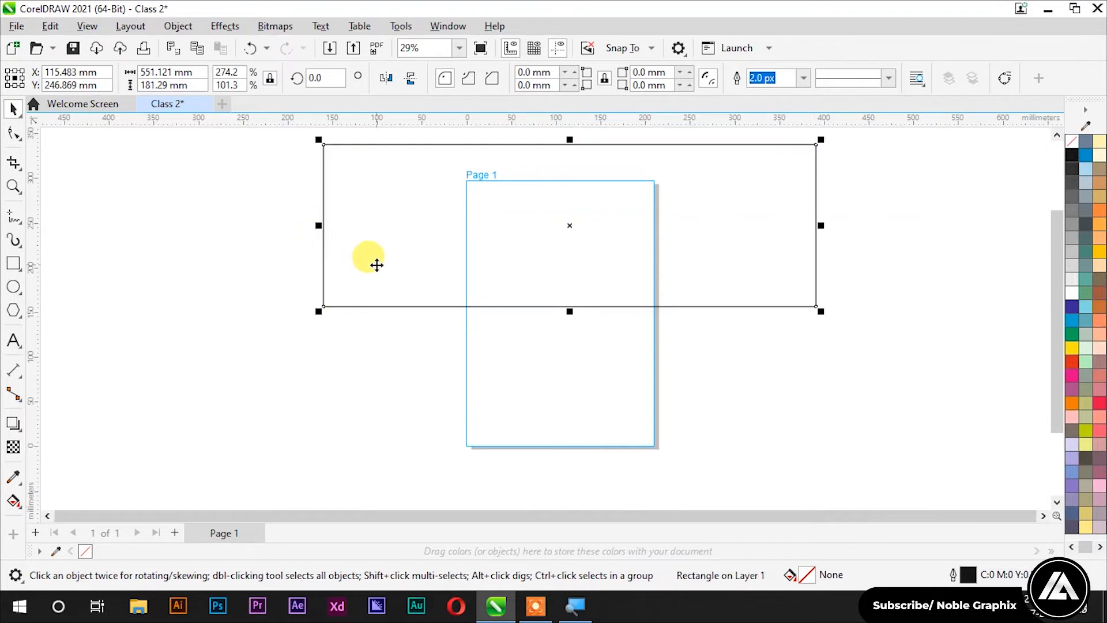
{"action": "left_click_drag", "start_coordinate": [545, 227], "coordinate": [535, 317]}
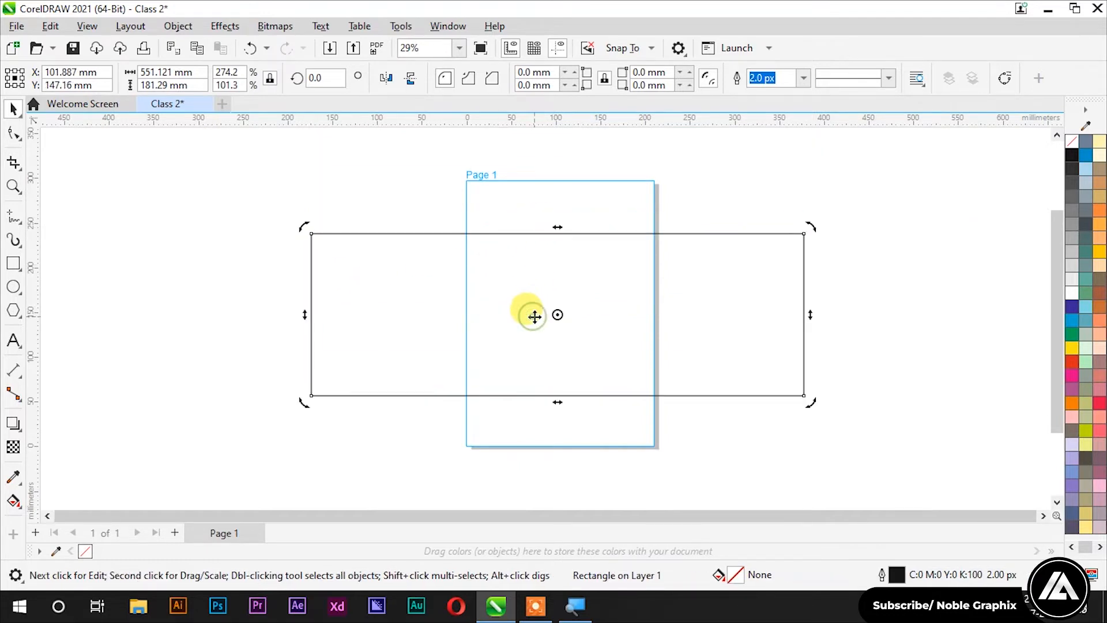
{"action": "left_click", "coordinate": [535, 317]}
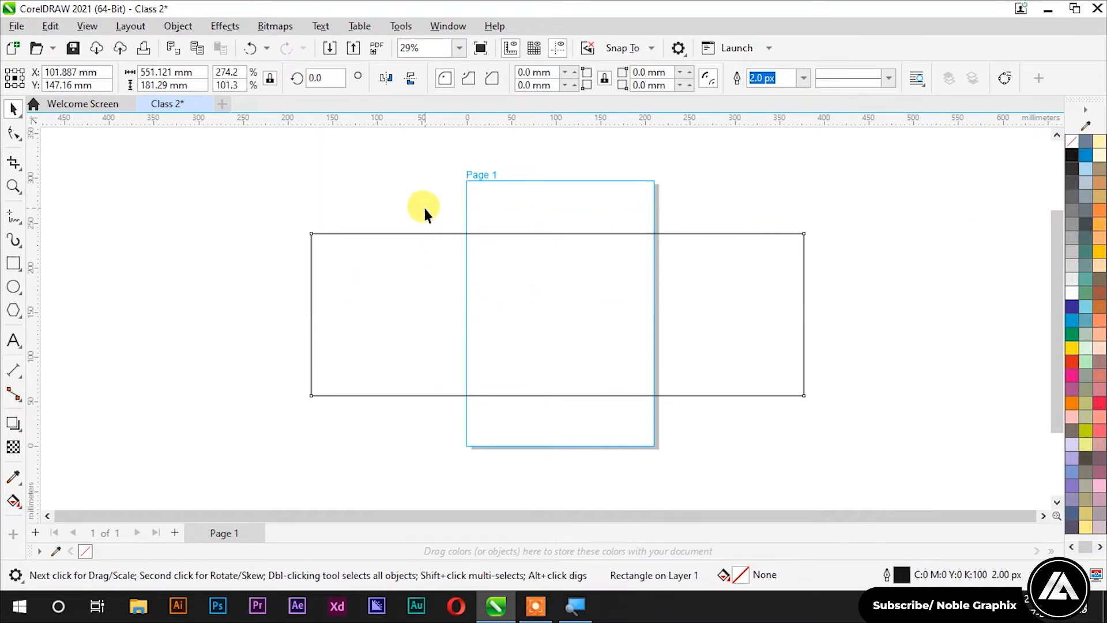
{"action": "left_click", "coordinate": [438, 267]}
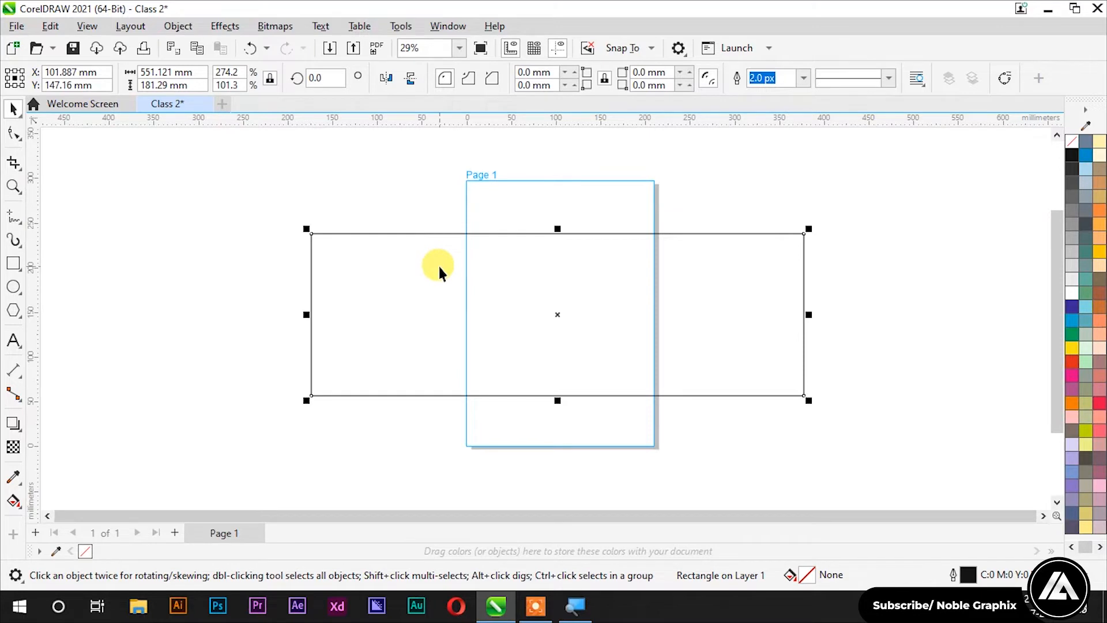
{"action": "left_click", "coordinate": [431, 248]}
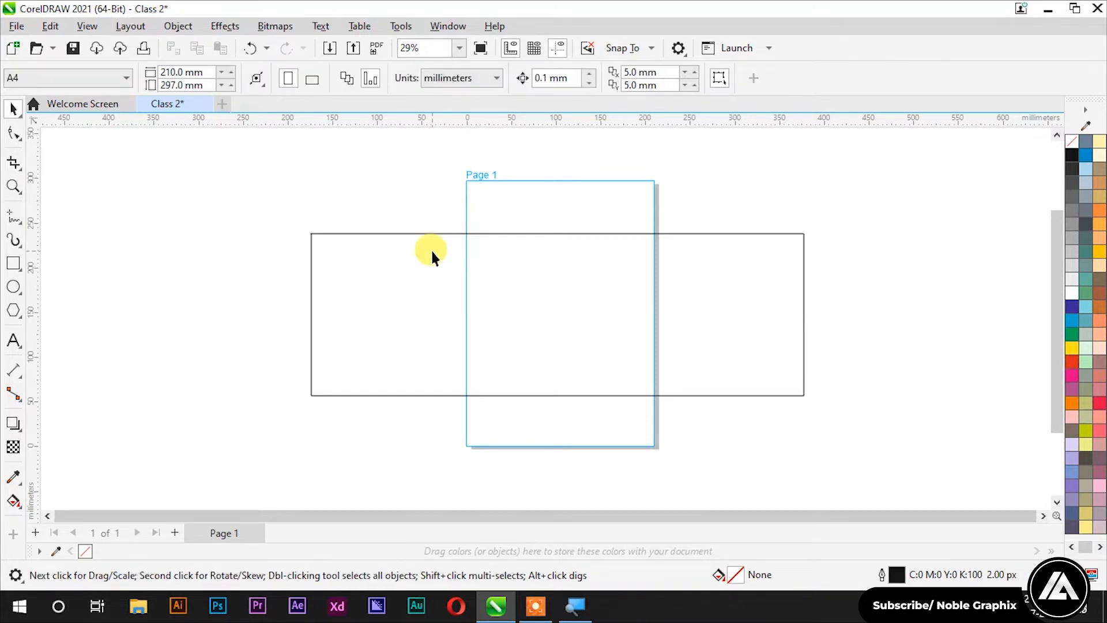
{"action": "left_click", "coordinate": [431, 248]}
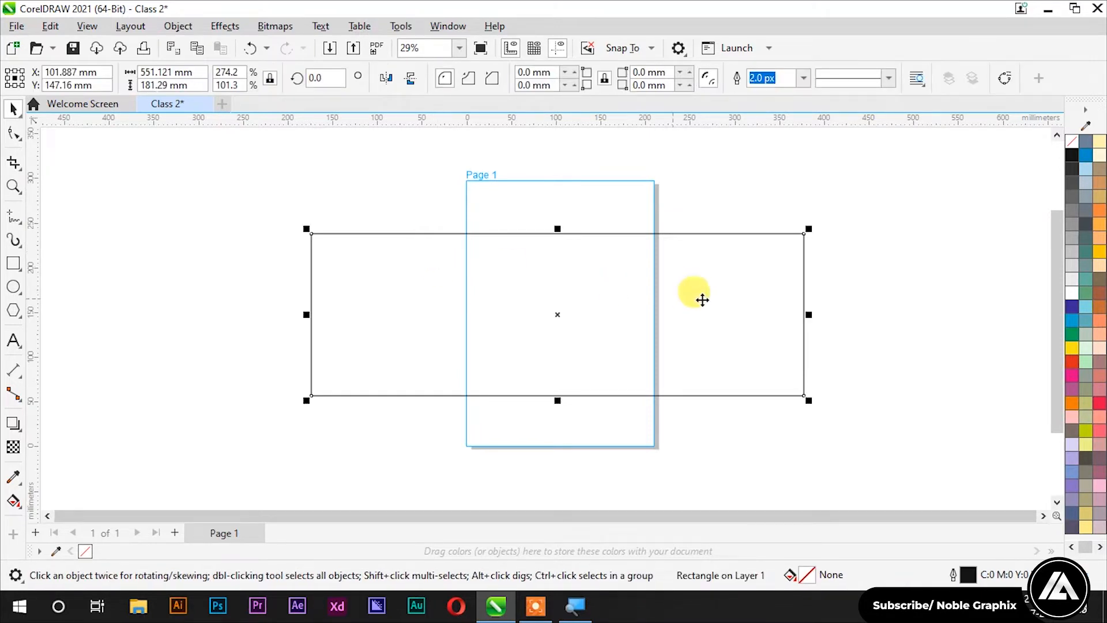
{"action": "left_click_drag", "start_coordinate": [809, 315], "coordinate": [658, 317]}
Step: Undo the stretching back to 213.8 × 190.4 mm and drag the rectangle onto Page 1
{"action": "key", "text": "ctrl+z"}
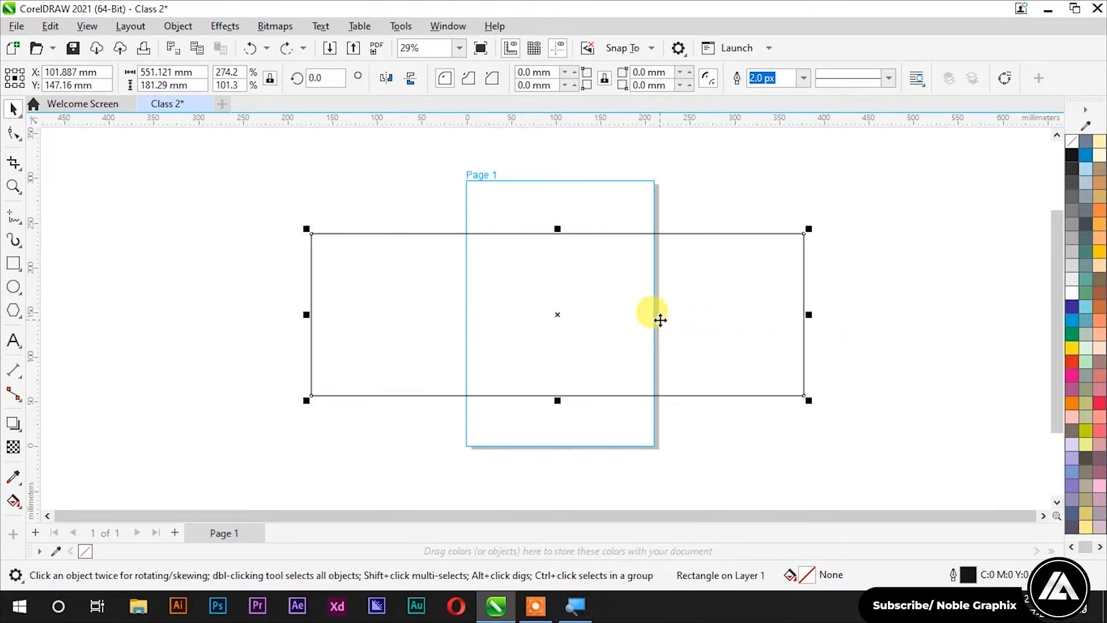
{"action": "key", "text": "ctrl+z"}
{"action": "key", "text": "ctrl+z"}
{"action": "key", "text": "ctrl+z"}
{"action": "key", "text": "ctrl+z"}
{"action": "key", "text": "ctrl+z"}
{"action": "key", "text": "ctrl+z"}
{"action": "key", "text": "ctrl+z"}
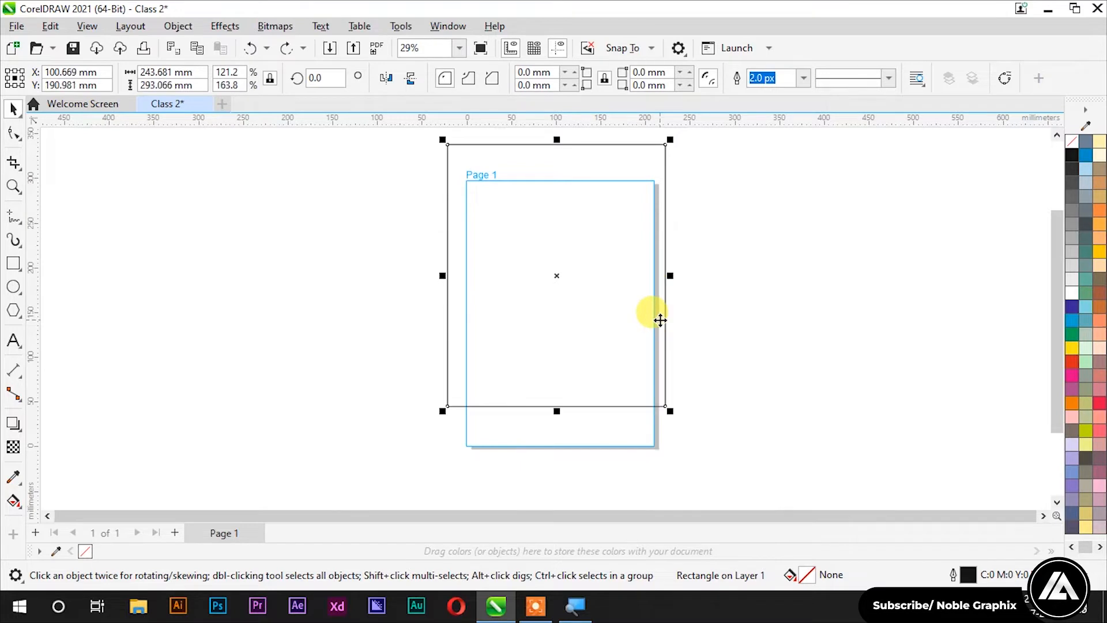
{"action": "key", "text": "ctrl+z"}
{"action": "key", "text": "ctrl+z"}
{"action": "left_click", "coordinate": [752, 295]}
{"action": "left_click", "coordinate": [593, 292]}
{"action": "left_click_drag", "start_coordinate": [593, 292], "coordinate": [536, 289]}
{"action": "left_click", "coordinate": [368, 247]}
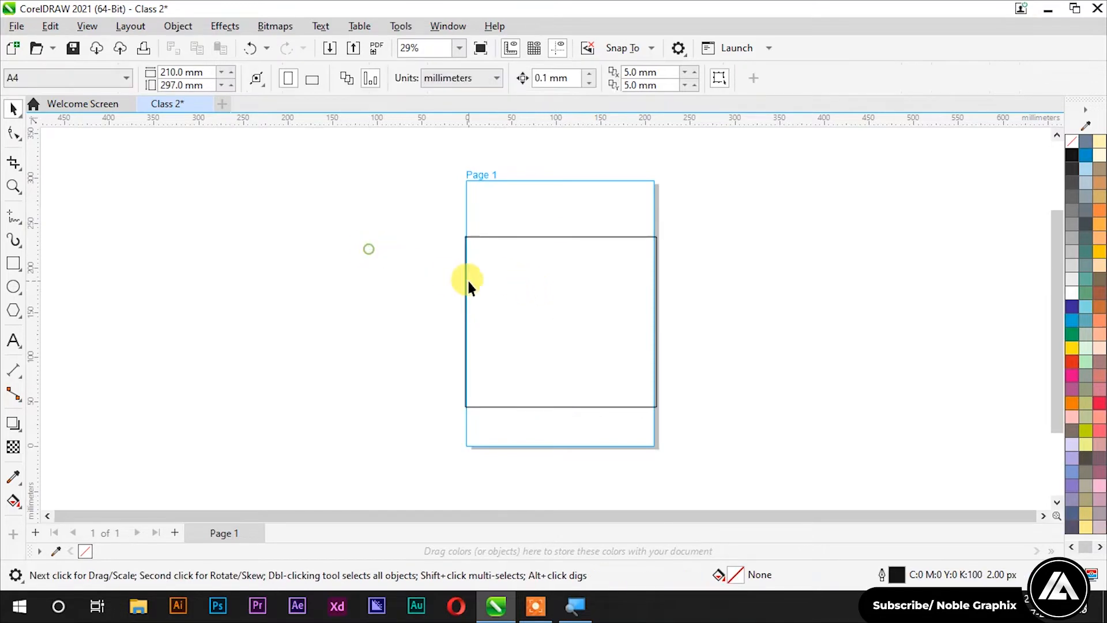
{"action": "scroll", "coordinate": [472, 281], "scroll_direction": "down", "scroll_amount": 1}
Step: Drag the rectangle left off the page to X −220.381 mm and show its rotate/skew handles
{"action": "left_click", "coordinate": [539, 297]}
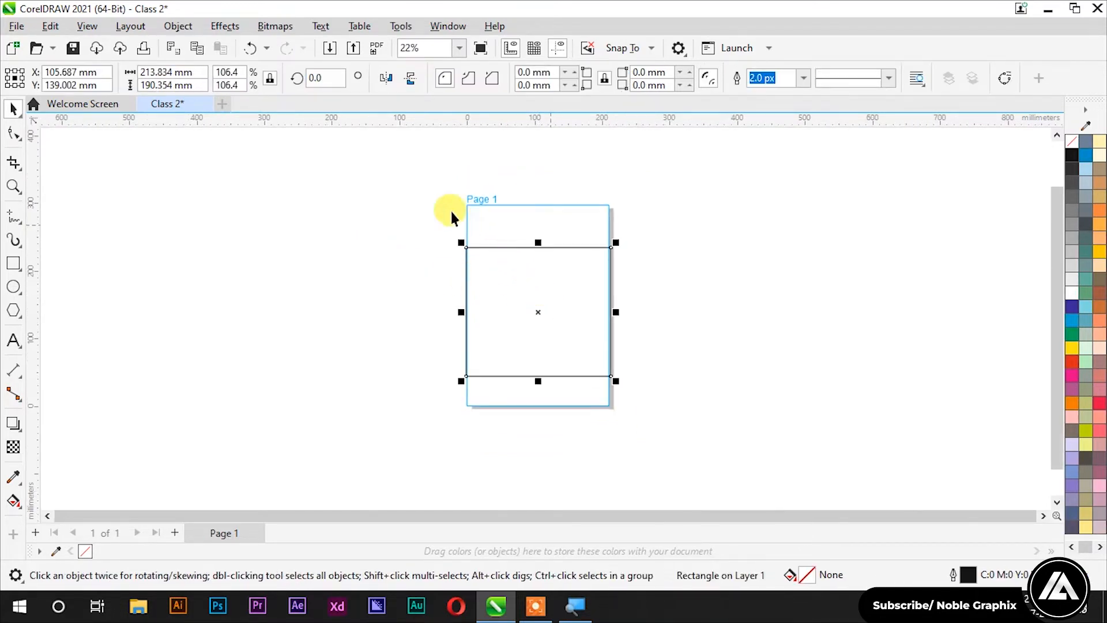
{"action": "left_click", "coordinate": [364, 196]}
{"action": "left_click_drag", "start_coordinate": [526, 282], "coordinate": [306, 268]}
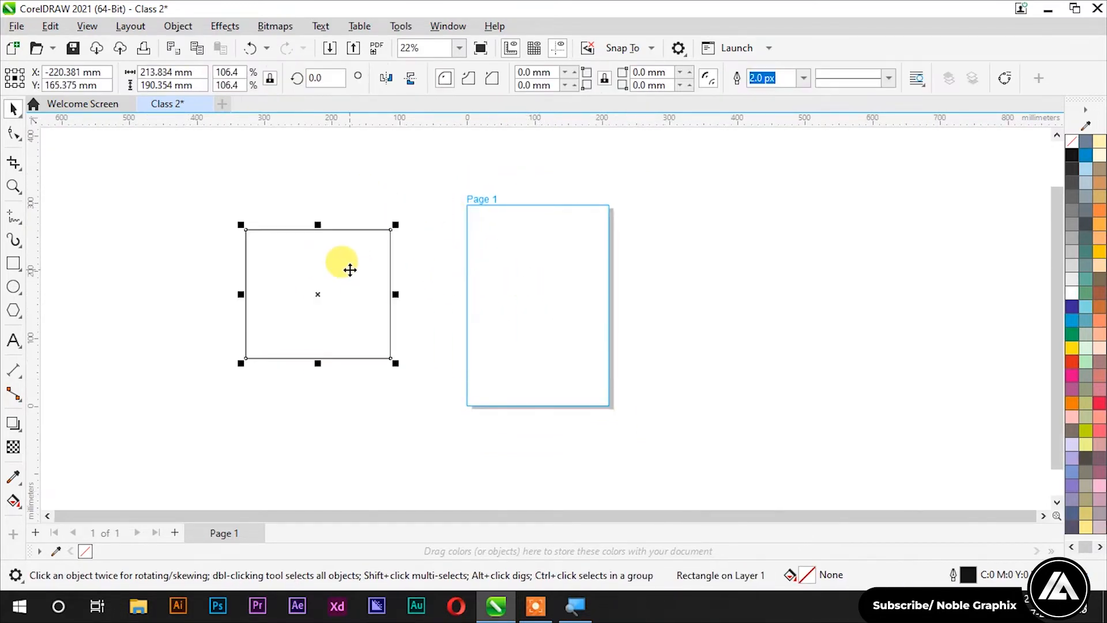
{"action": "scroll", "coordinate": [260, 279], "scroll_direction": "up", "scroll_amount": 1}
{"action": "scroll", "coordinate": [260, 295], "scroll_direction": "up", "scroll_amount": 1}
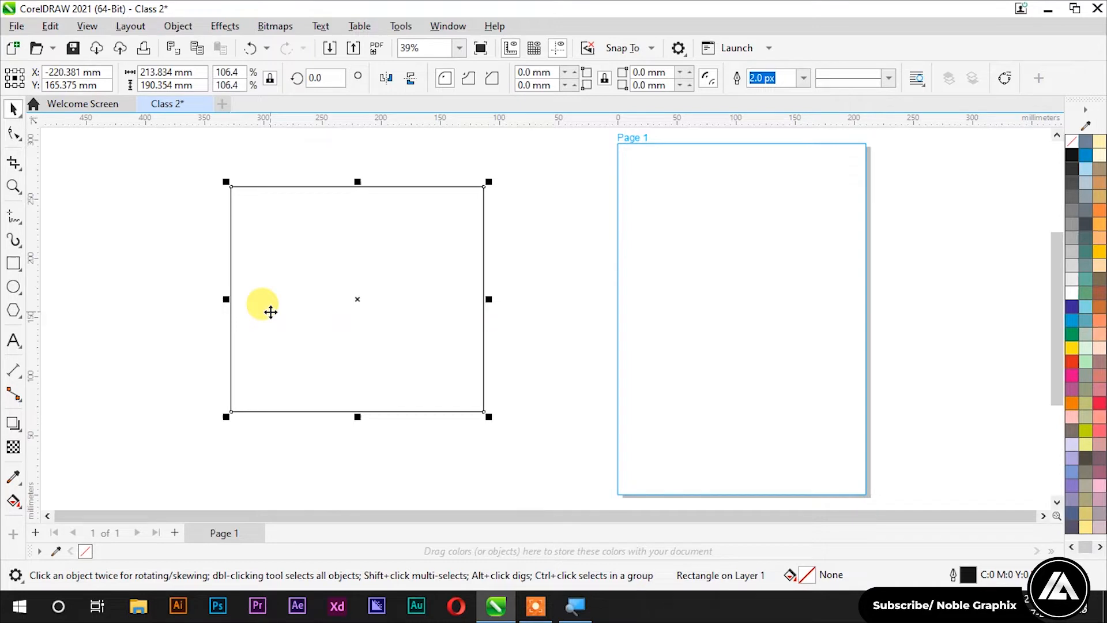
{"action": "left_click", "coordinate": [176, 248]}
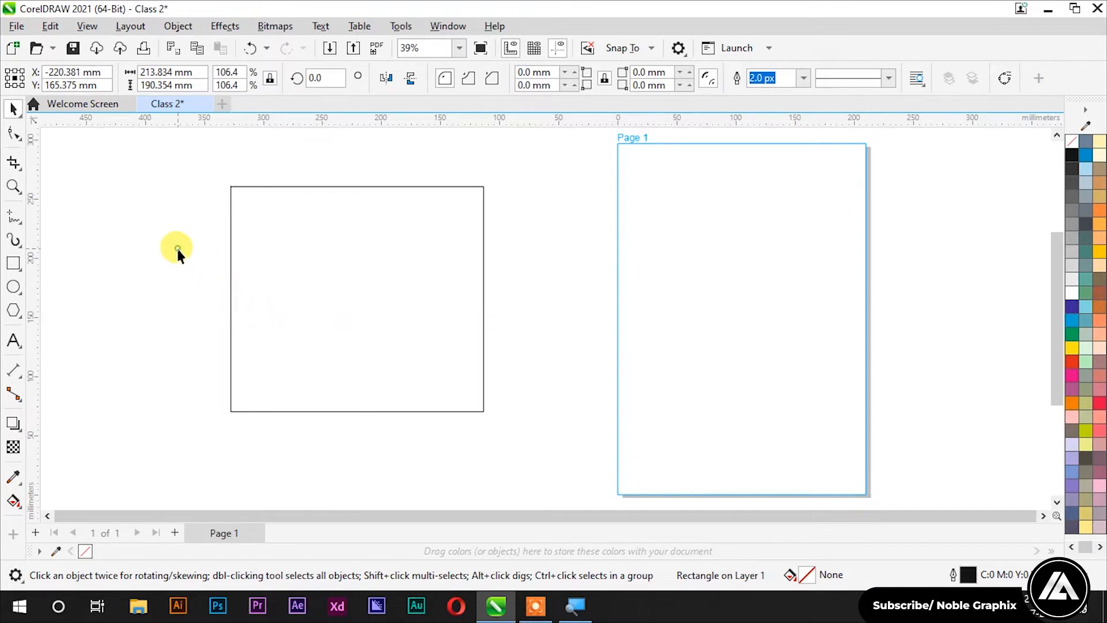
{"action": "left_click", "coordinate": [307, 254]}
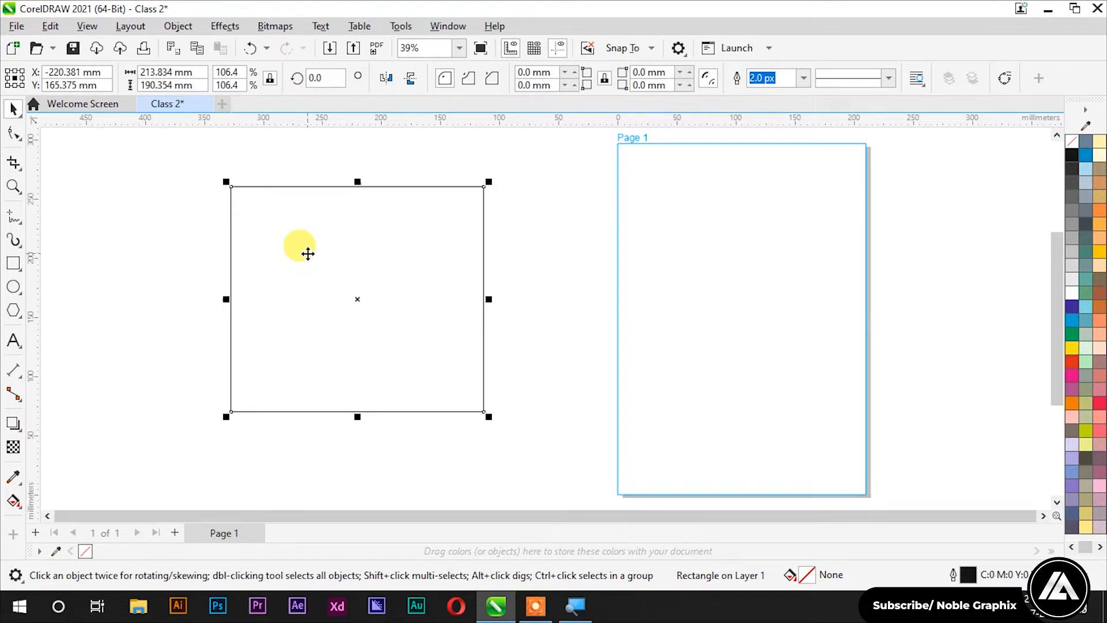
{"action": "left_click", "coordinate": [308, 254]}
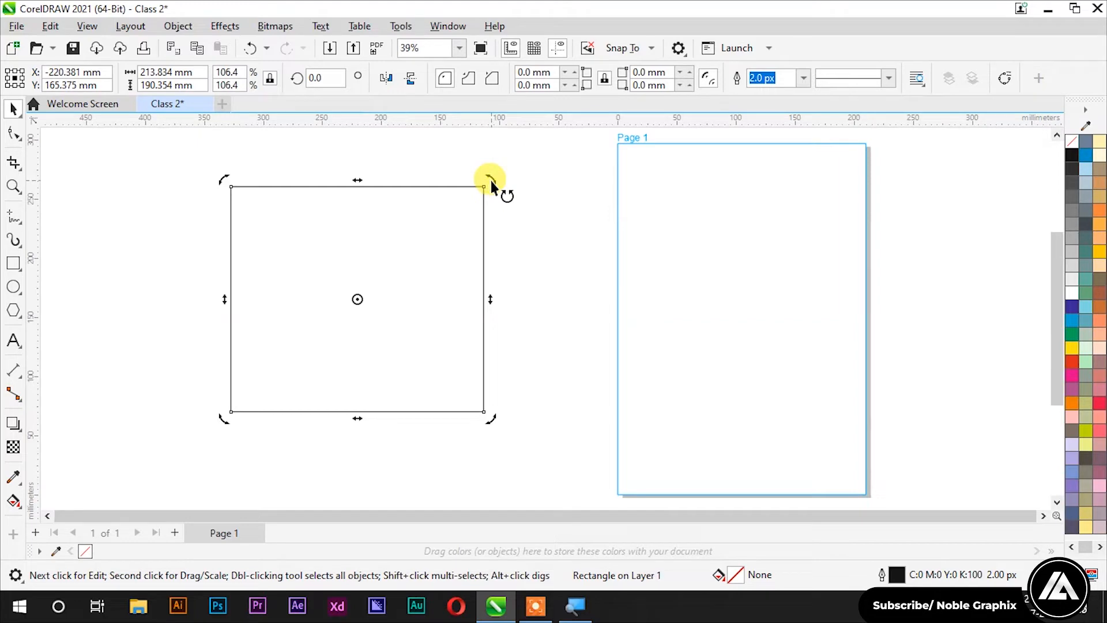
{"action": "mouse_move", "coordinate": [491, 183]}
{"action": "left_mouse_down"}
{"action": "mouse_move", "coordinate": [521, 247]}
{"action": "mouse_move", "coordinate": [533, 369]}
{"action": "mouse_move", "coordinate": [504, 462]}
{"action": "mouse_move", "coordinate": [448, 519]}
{"action": "mouse_move", "coordinate": [519, 220]}
{"action": "mouse_move", "coordinate": [458, 161]}
{"action": "mouse_move", "coordinate": [321, 155]}
{"action": "mouse_move", "coordinate": [225, 185]}
{"action": "mouse_move", "coordinate": [196, 240]}
{"action": "mouse_move", "coordinate": [190, 334]}
{"action": "mouse_move", "coordinate": [324, 453]}
{"action": "mouse_move", "coordinate": [542, 344]}
{"action": "mouse_move", "coordinate": [571, 256]}
{"action": "mouse_move", "coordinate": [544, 202]}
{"action": "mouse_move", "coordinate": [507, 166]}
{"action": "left_mouse_up"}
{"action": "left_click", "coordinate": [506, 166]}
{"action": "left_click", "coordinate": [387, 244]}
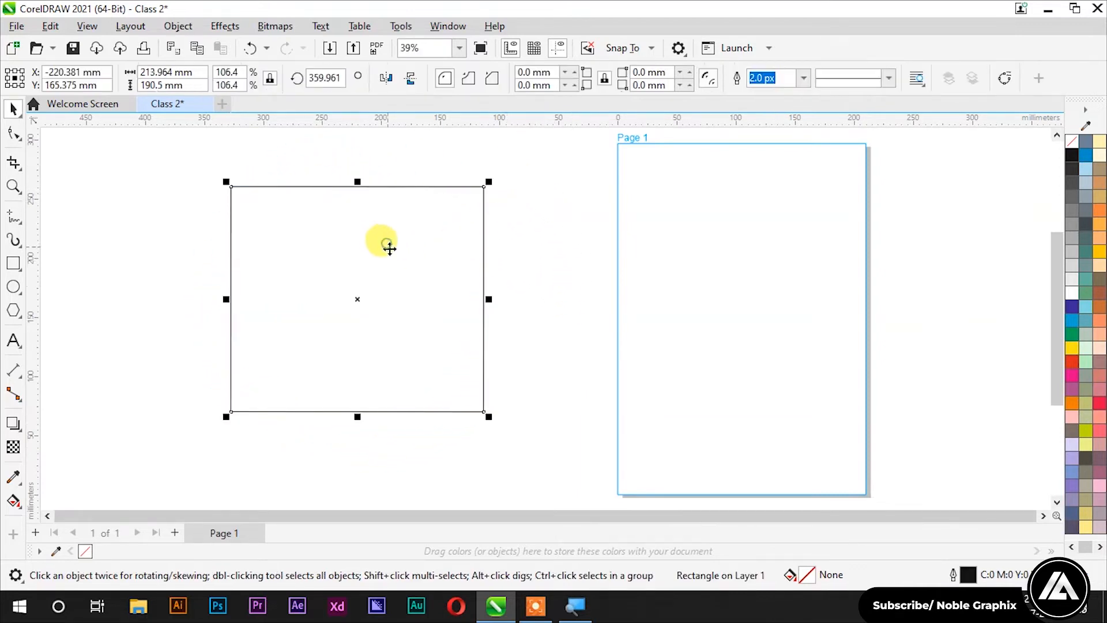
{"action": "left_click", "coordinate": [397, 268]}
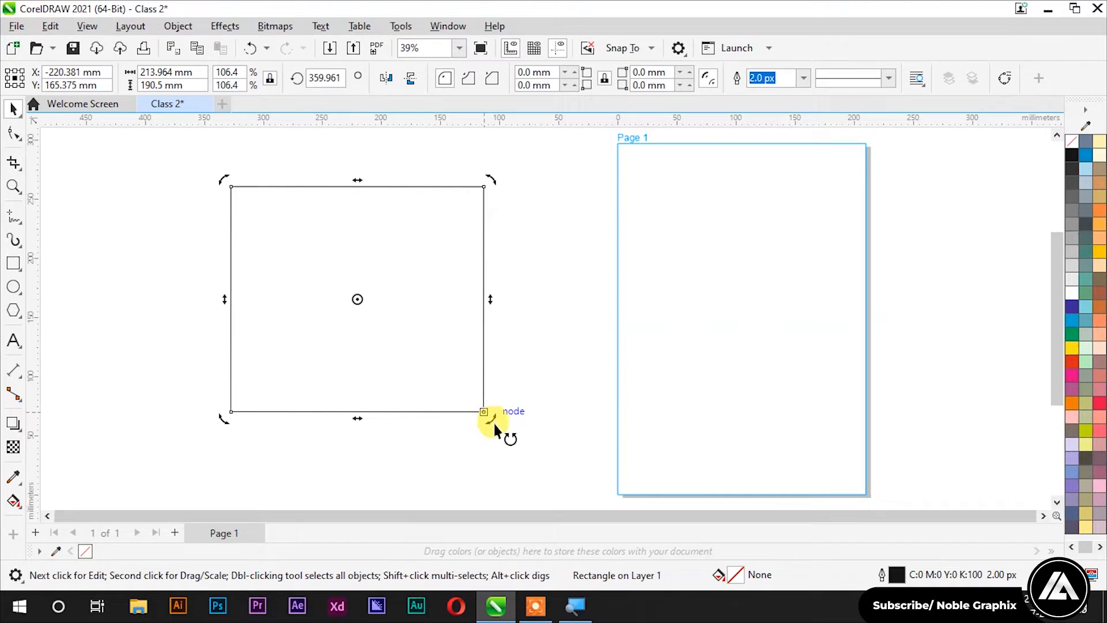
{"action": "left_click_drag", "start_coordinate": [495, 426], "coordinate": [491, 424]}
{"action": "left_click_drag", "start_coordinate": [305, 452], "coordinate": [503, 430]}
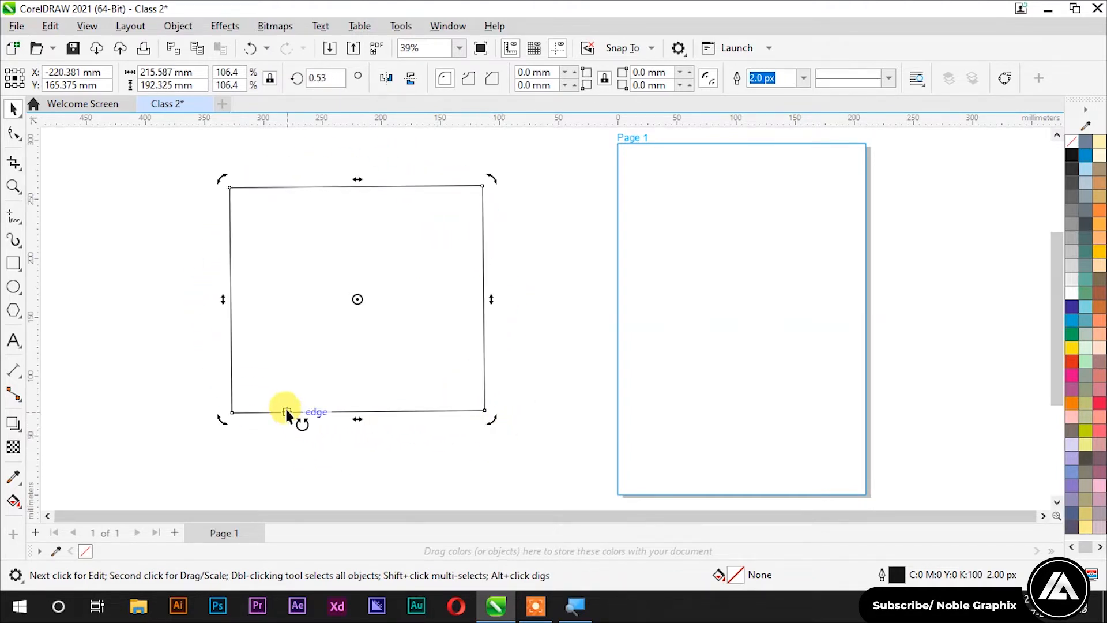
{"action": "mouse_move", "coordinate": [221, 421]}
{"action": "left_mouse_down"}
{"action": "mouse_move", "coordinate": [152, 325]}
{"action": "mouse_move", "coordinate": [228, 444]}
{"action": "mouse_move", "coordinate": [216, 424]}
{"action": "left_mouse_up"}
{"action": "mouse_move", "coordinate": [230, 178]}
{"action": "left_mouse_down"}
{"action": "mouse_move", "coordinate": [206, 212]}
{"action": "mouse_move", "coordinate": [217, 180]}
{"action": "left_mouse_up"}
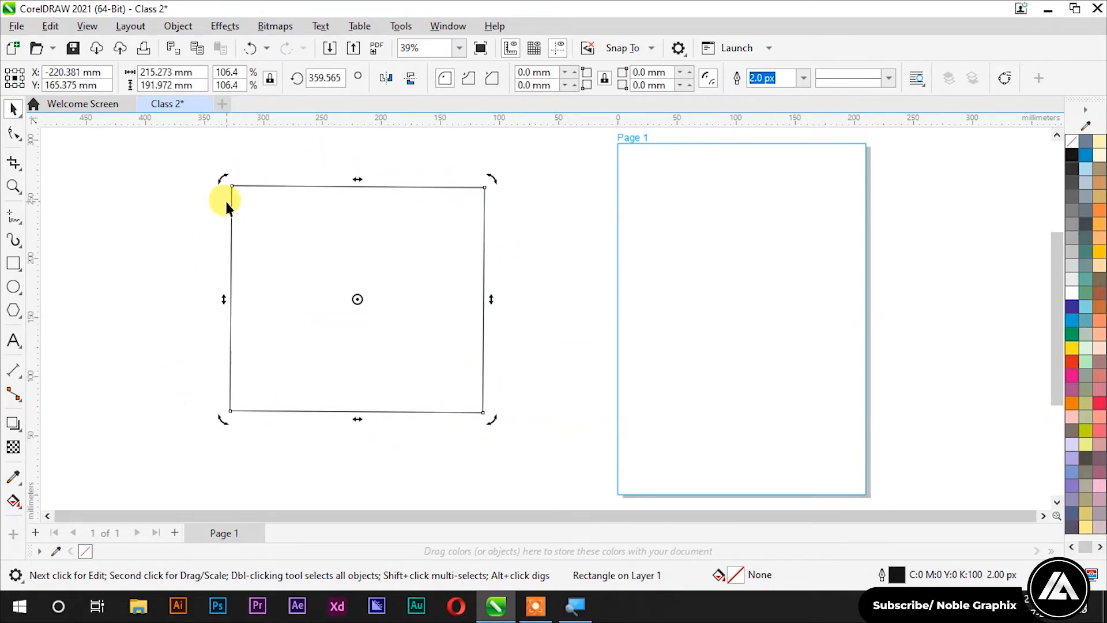
{"action": "key", "text": "ctrl+z"}
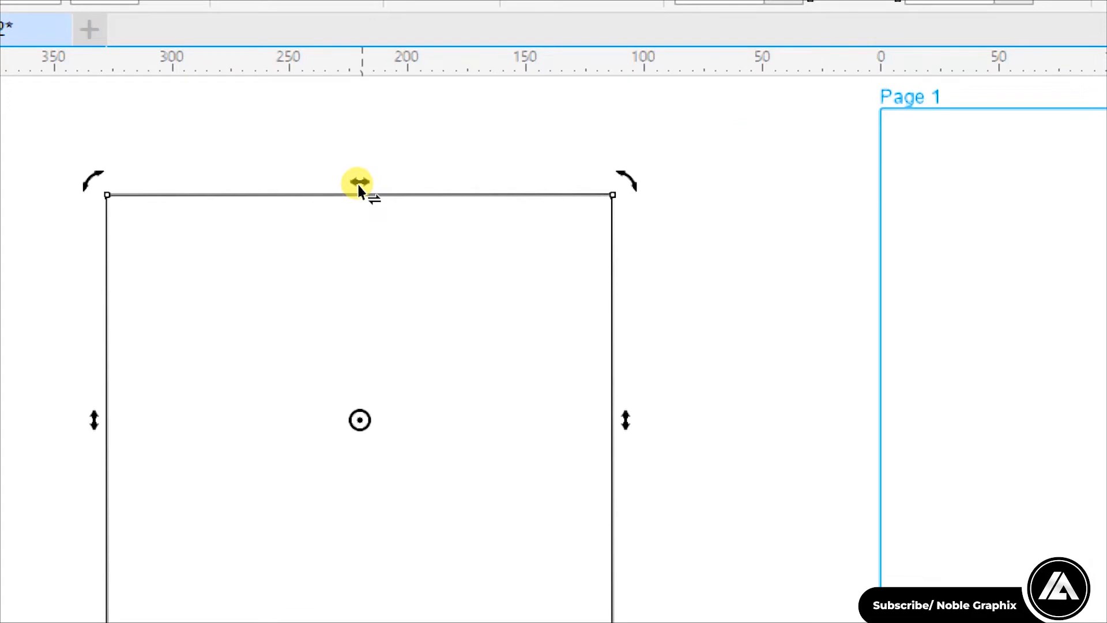
{"action": "left_click_drag", "start_coordinate": [355, 183], "coordinate": [457, 218]}
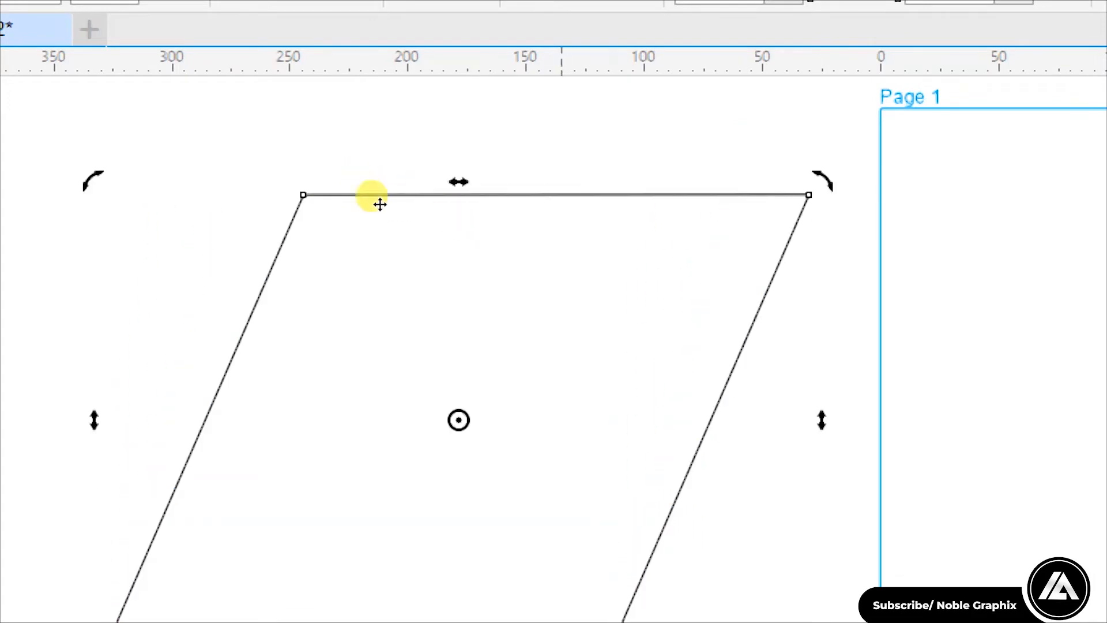
{"action": "key", "text": "ctrl+z"}
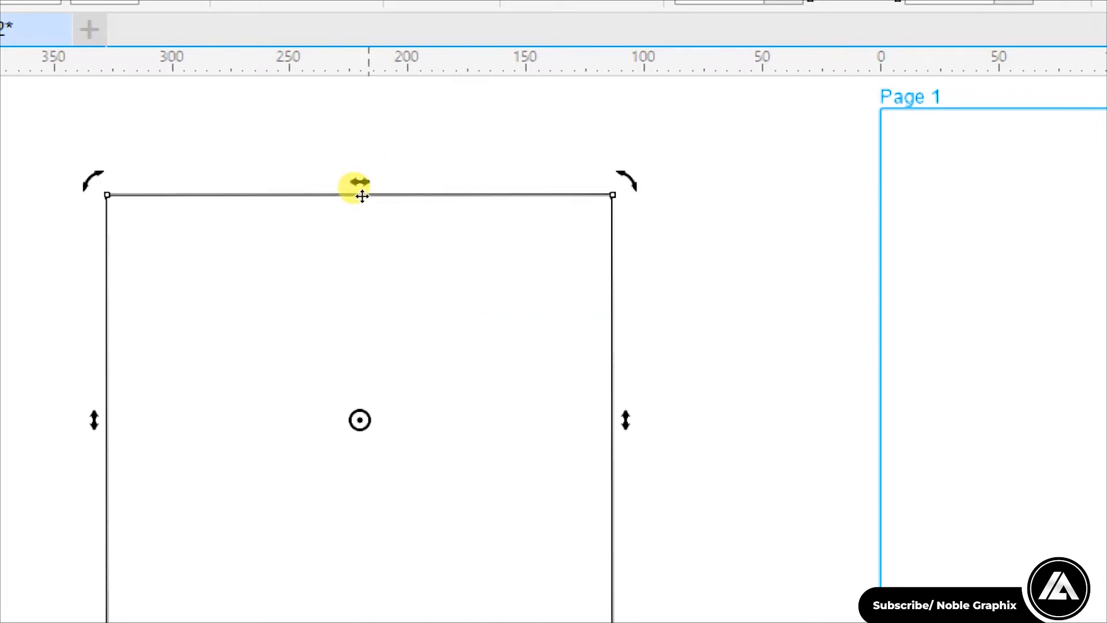
{"action": "scroll", "coordinate": [362, 196], "scroll_direction": "down", "scroll_amount": 1}
{"action": "left_click_drag", "start_coordinate": [359, 185], "coordinate": [281, 202]}
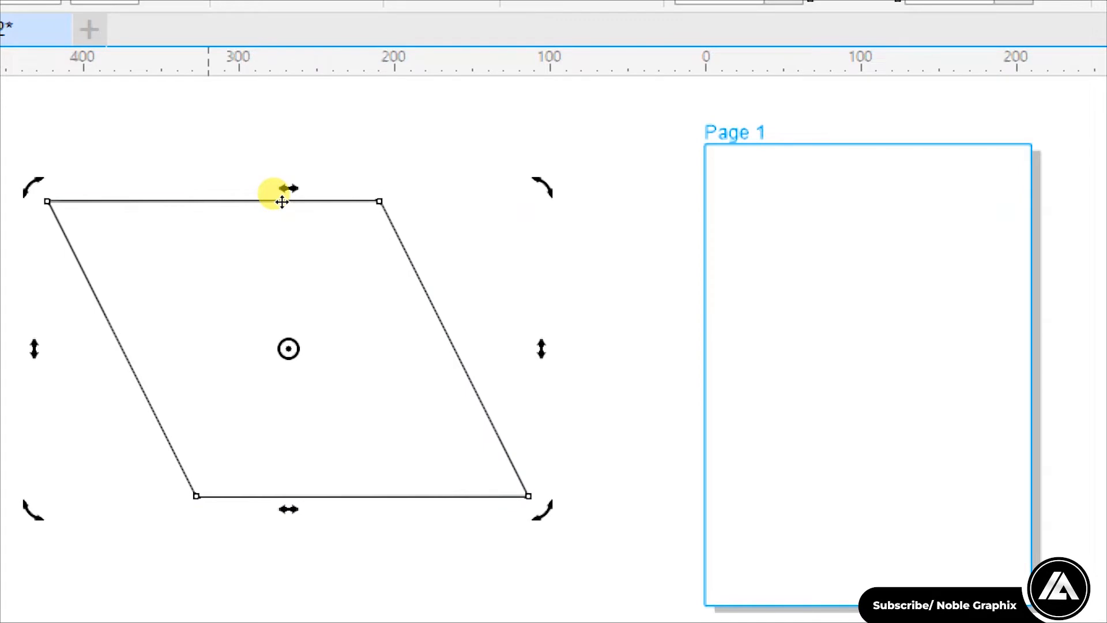
{"action": "key", "text": "ctrl+z"}
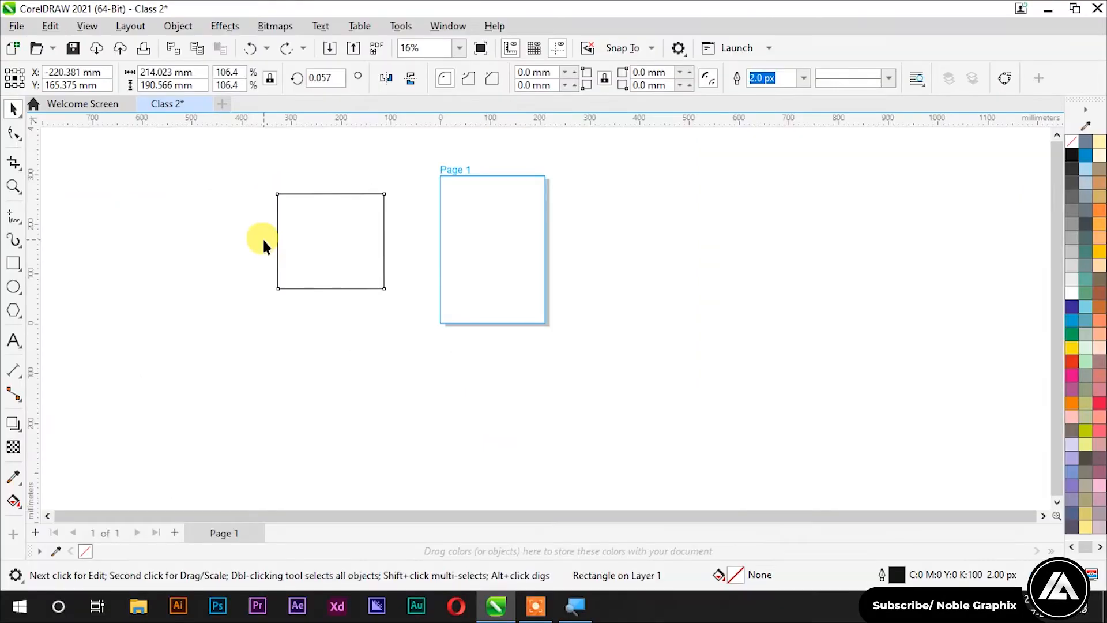
Step: Practise selecting the rectangle by clicking and marquee, then open the Pick tool flyout
{"action": "left_click", "coordinate": [231, 196]}
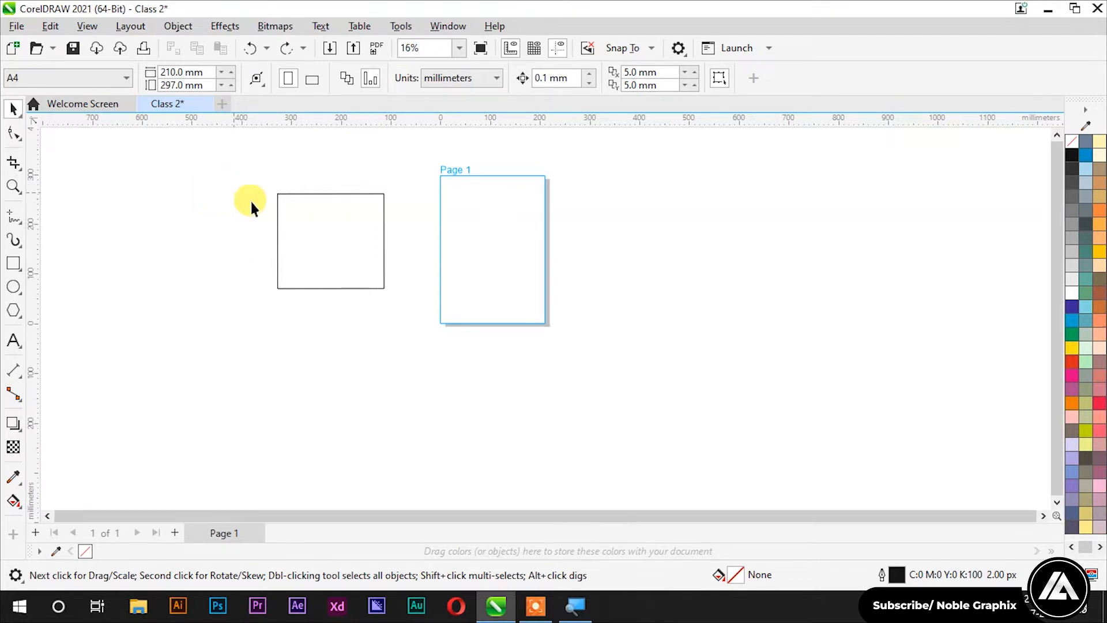
{"action": "left_click", "coordinate": [303, 226]}
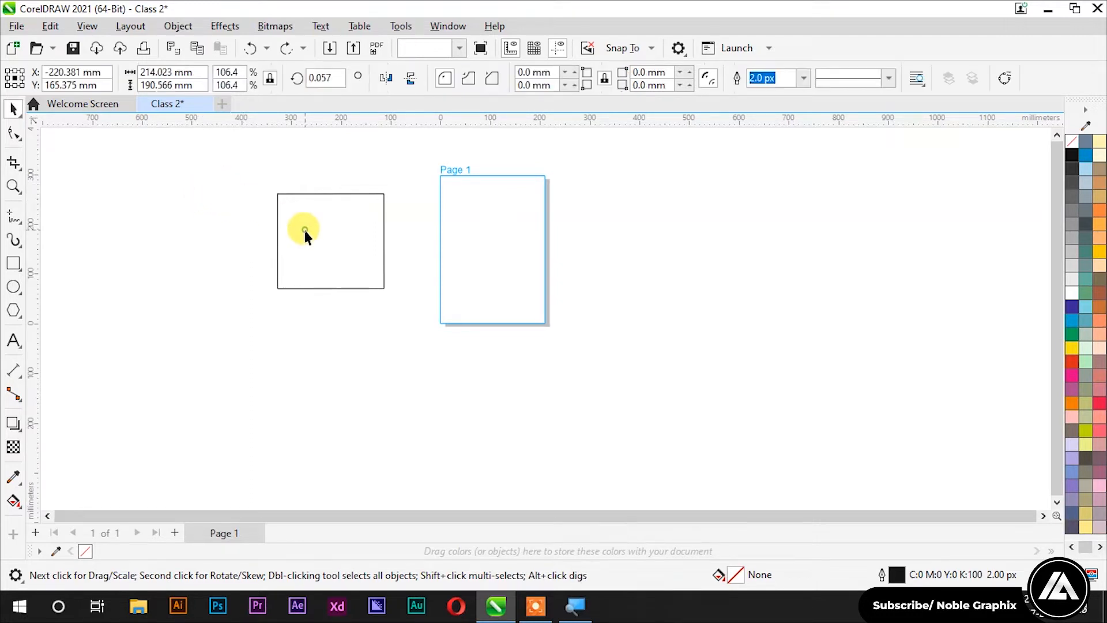
{"action": "left_click", "coordinate": [216, 228]}
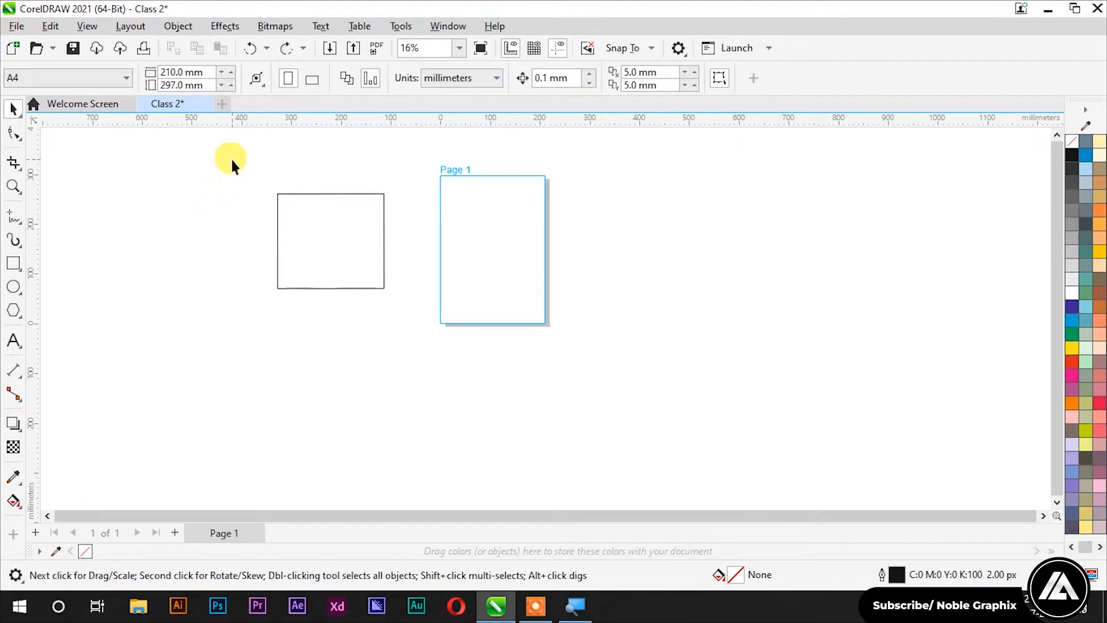
{"action": "left_click_drag", "start_coordinate": [237, 168], "coordinate": [277, 169]}
{"action": "left_click", "coordinate": [316, 237]}
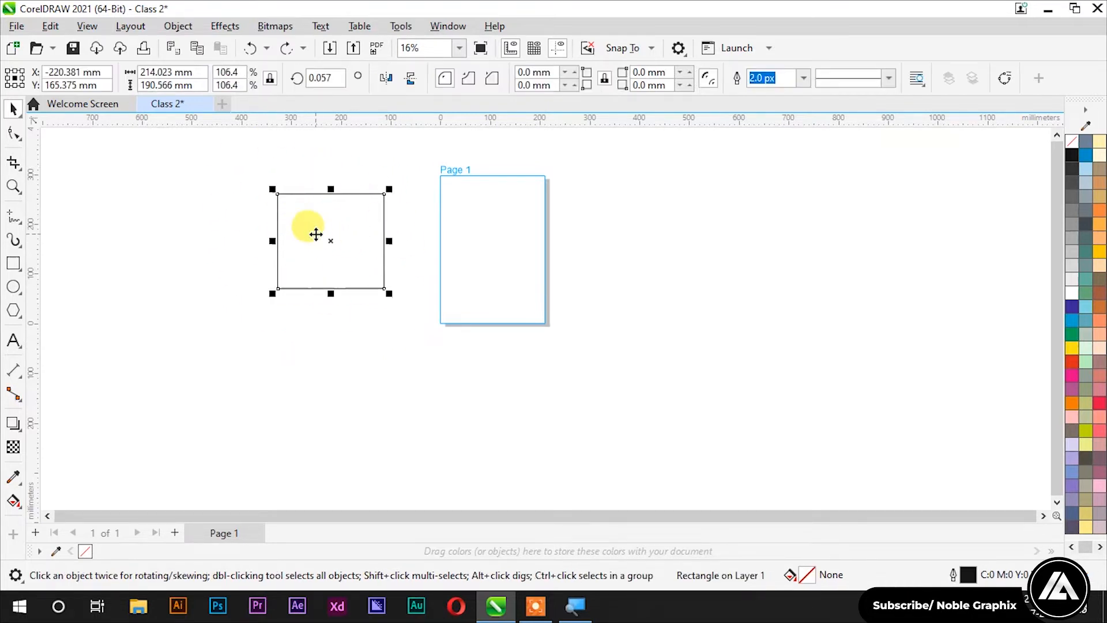
{"action": "left_click", "coordinate": [186, 249]}
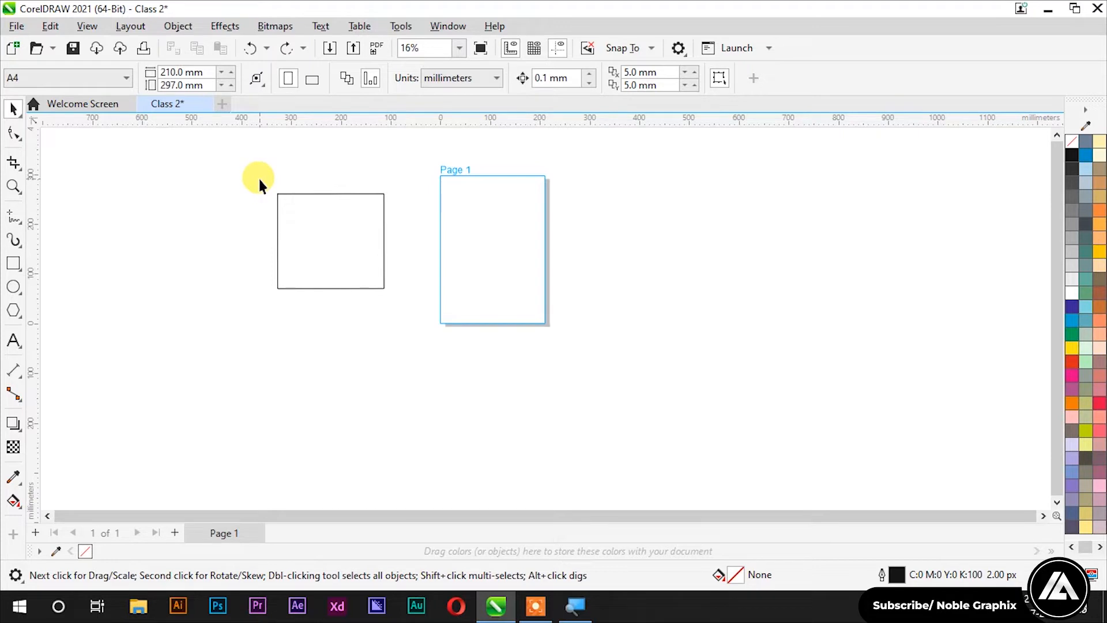
{"action": "left_click_drag", "start_coordinate": [259, 179], "coordinate": [397, 307]}
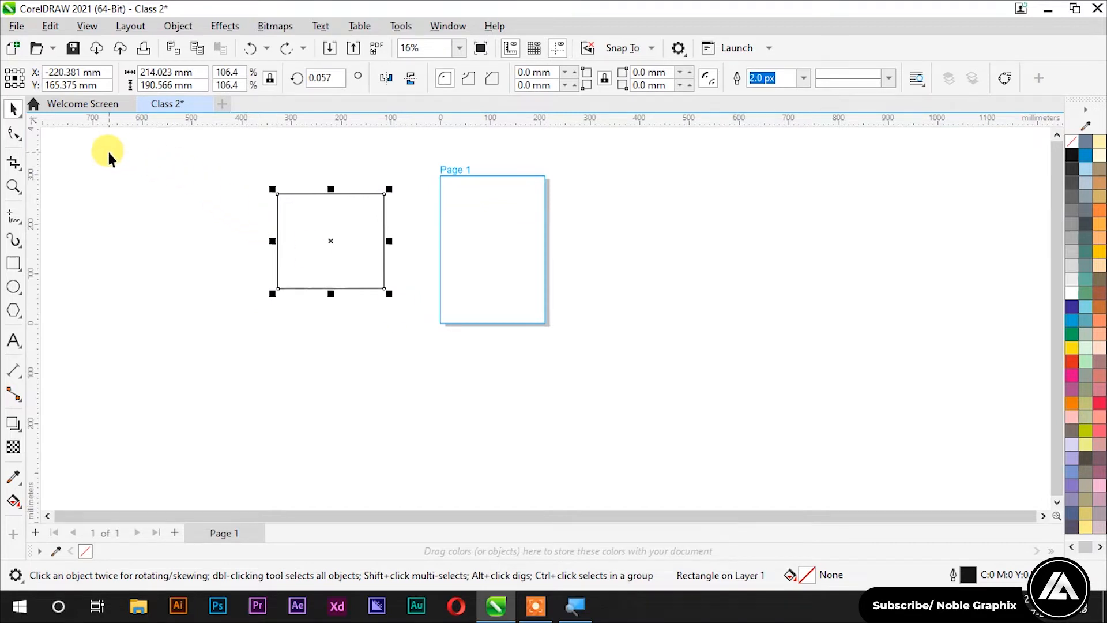
{"action": "left_click", "coordinate": [22, 119]}
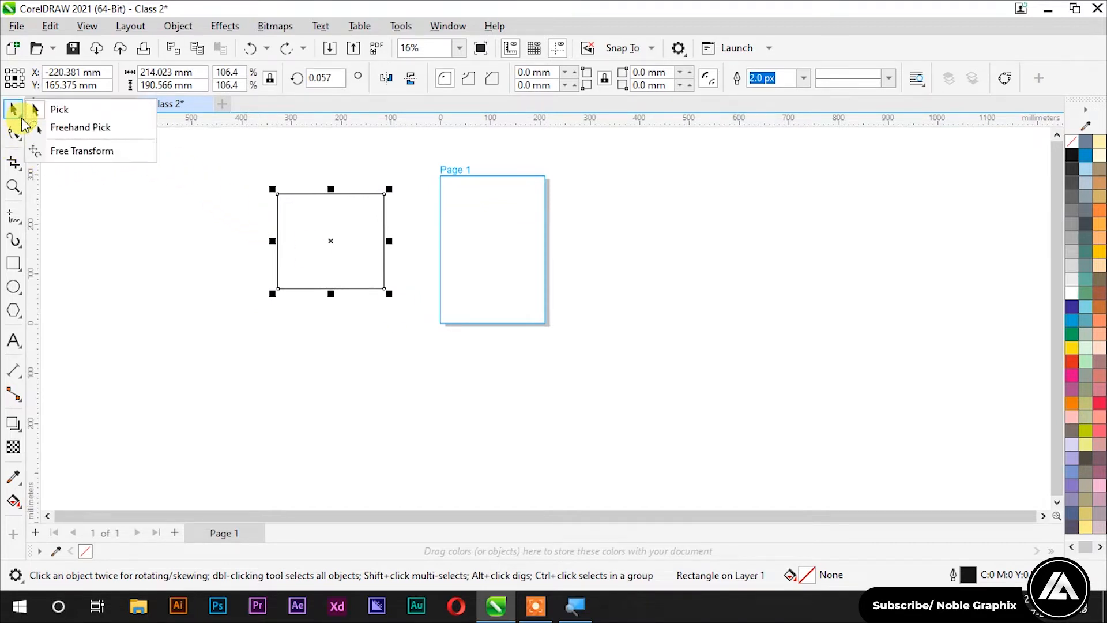
Step: With Freehand Pick, overlap rectangle copies and shrink one to 62.8% inside the others
{"action": "left_click", "coordinate": [56, 128]}
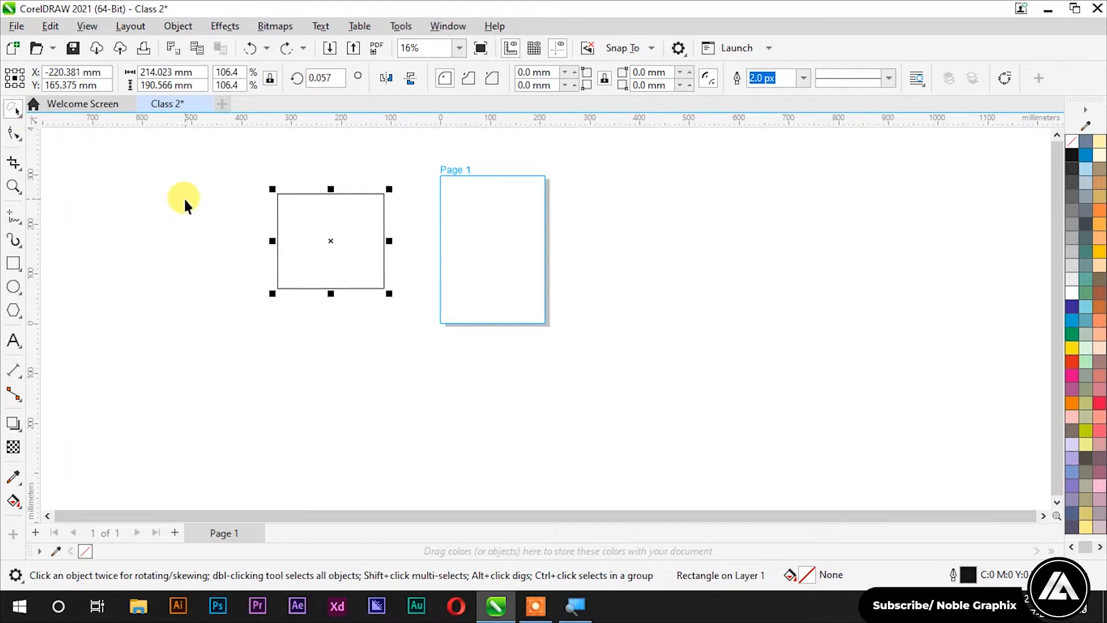
{"action": "left_click_drag", "start_coordinate": [338, 231], "coordinate": [331, 239]}
{"action": "left_click_drag", "start_coordinate": [260, 267], "coordinate": [300, 363]}
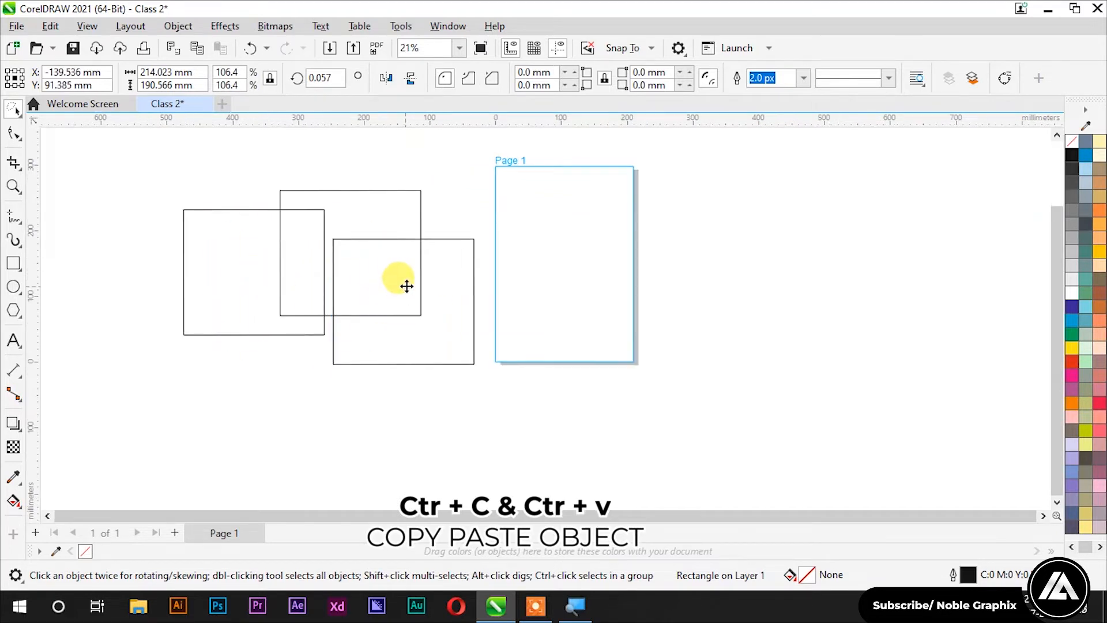
{"action": "scroll", "coordinate": [257, 316], "scroll_direction": "down", "scroll_amount": 1}
{"action": "left_click_drag", "start_coordinate": [265, 254], "coordinate": [295, 241]}
{"action": "key", "text": "ctrl+z"}
{"action": "left_click_drag", "start_coordinate": [330, 196], "coordinate": [296, 240]}
{"action": "left_click_drag", "start_coordinate": [234, 262], "coordinate": [316, 241]}
Step: Return to the standard Pick tool, marquee-select two rectangles, move them, then undo the move
{"action": "left_click", "coordinate": [13, 108]}
{"action": "left_click", "coordinate": [53, 109]}
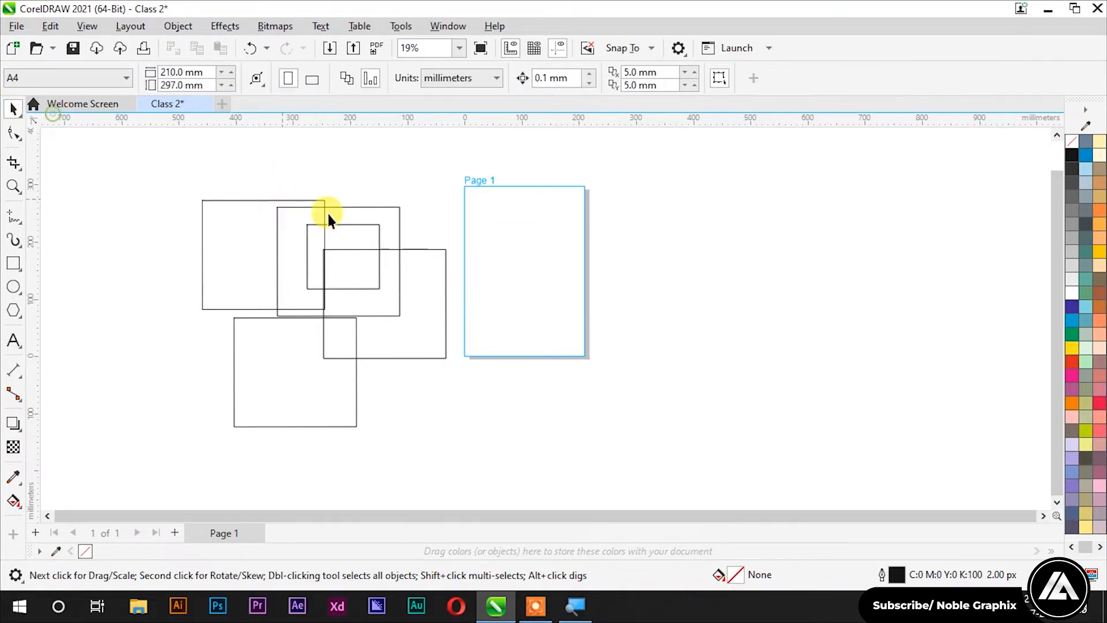
{"action": "left_click_drag", "start_coordinate": [427, 196], "coordinate": [260, 326]}
{"action": "left_click_drag", "start_coordinate": [339, 260], "coordinate": [163, 209]}
{"action": "key", "text": "ctrl+z"}
Step: Fill the small inner rectangle peach and the top-left rectangle brown from the colour palette
{"action": "left_click", "coordinate": [391, 211]}
{"action": "left_click", "coordinate": [378, 231]}
{"action": "left_click", "coordinate": [1099, 267]}
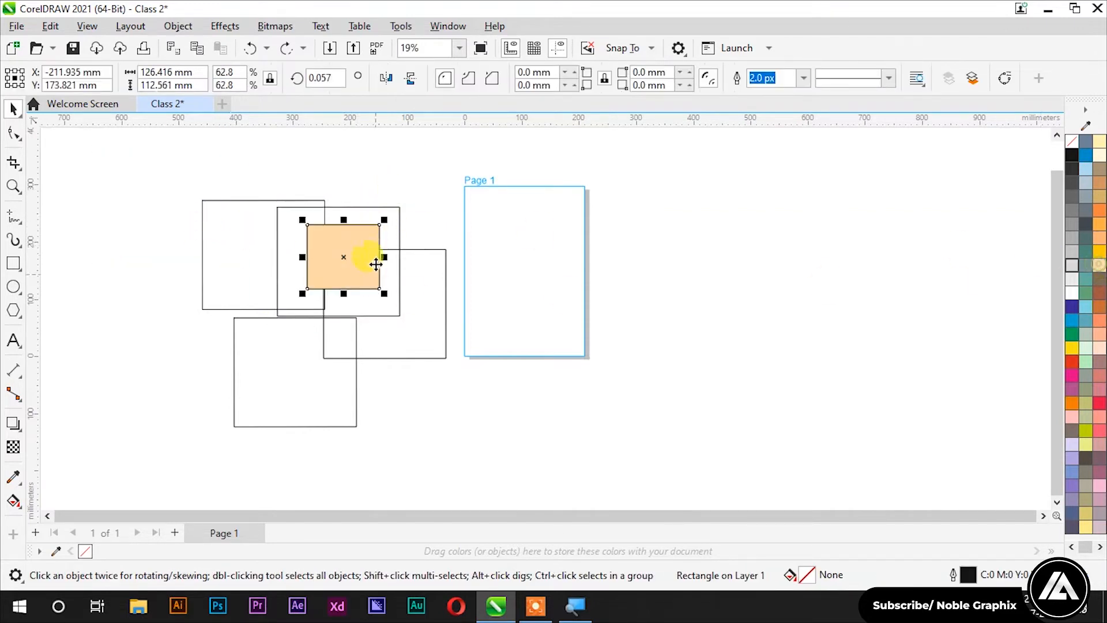
{"action": "left_click", "coordinate": [279, 218]}
{"action": "left_click", "coordinate": [1099, 293]}
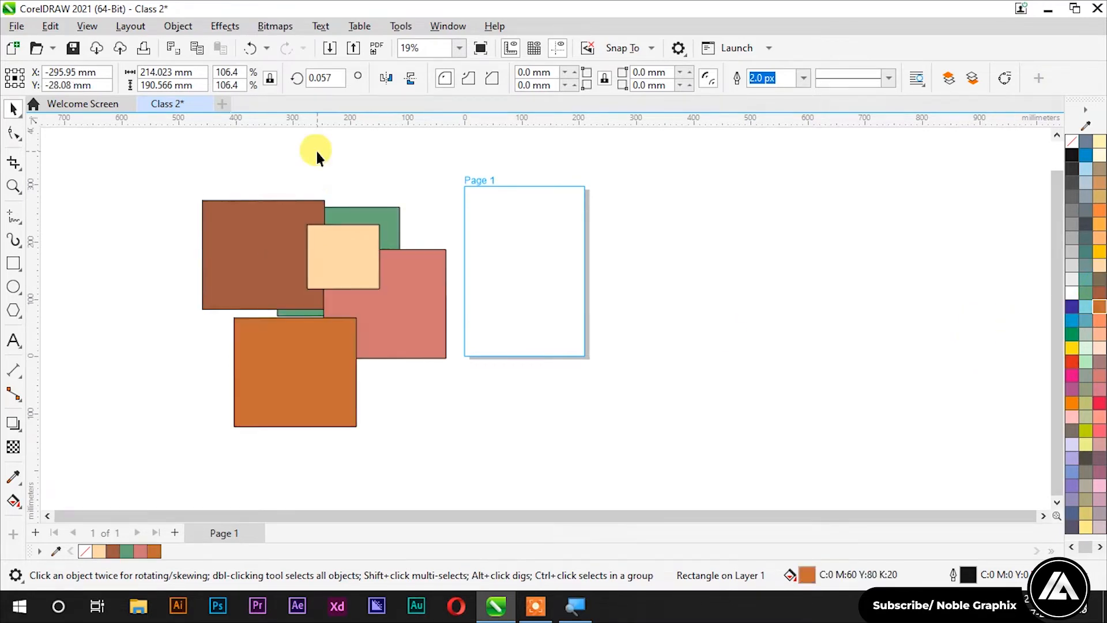
Step: Colour the next rectangle, then turn the small inner rectangle black and deselect it
{"action": "left_click", "coordinate": [317, 149]}
{"action": "left_click", "coordinate": [349, 242]}
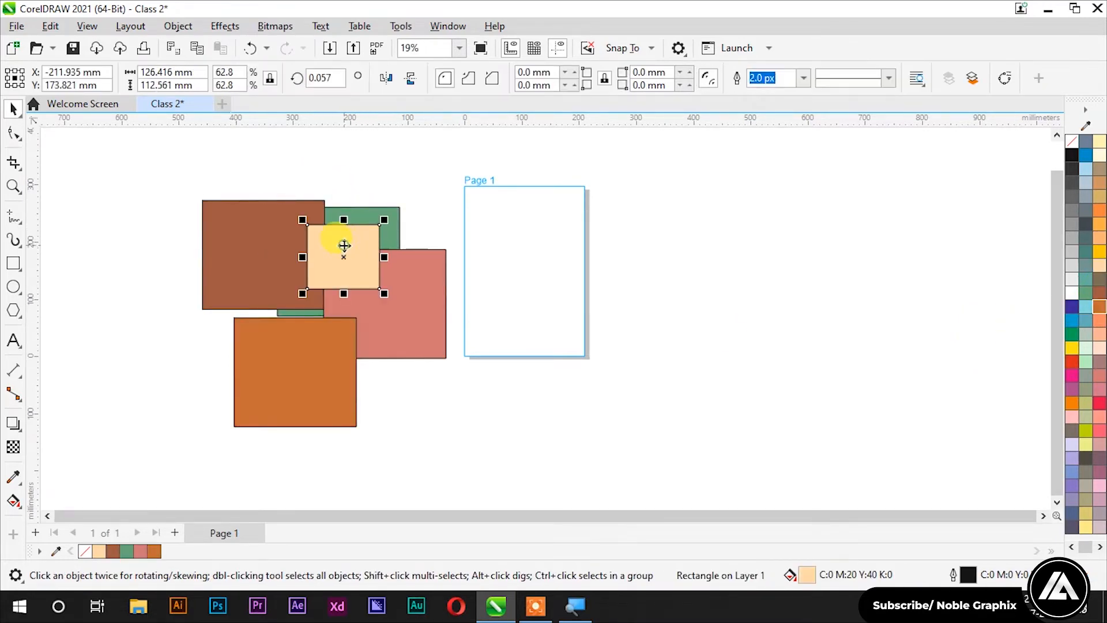
{"action": "left_click", "coordinate": [1072, 155]}
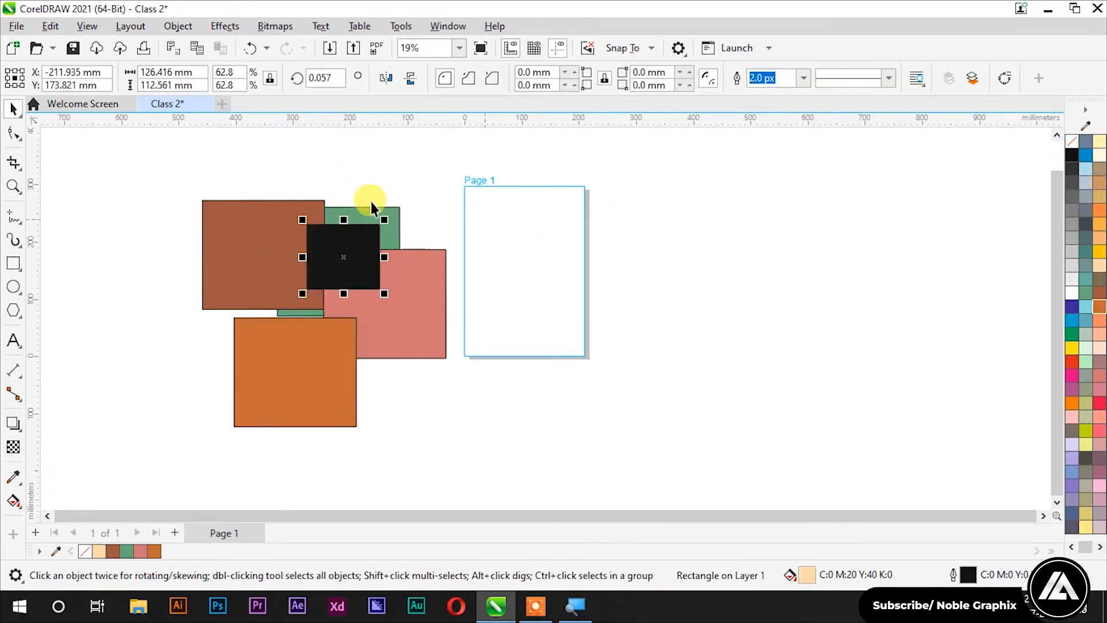
{"action": "key", "text": "Escape"}
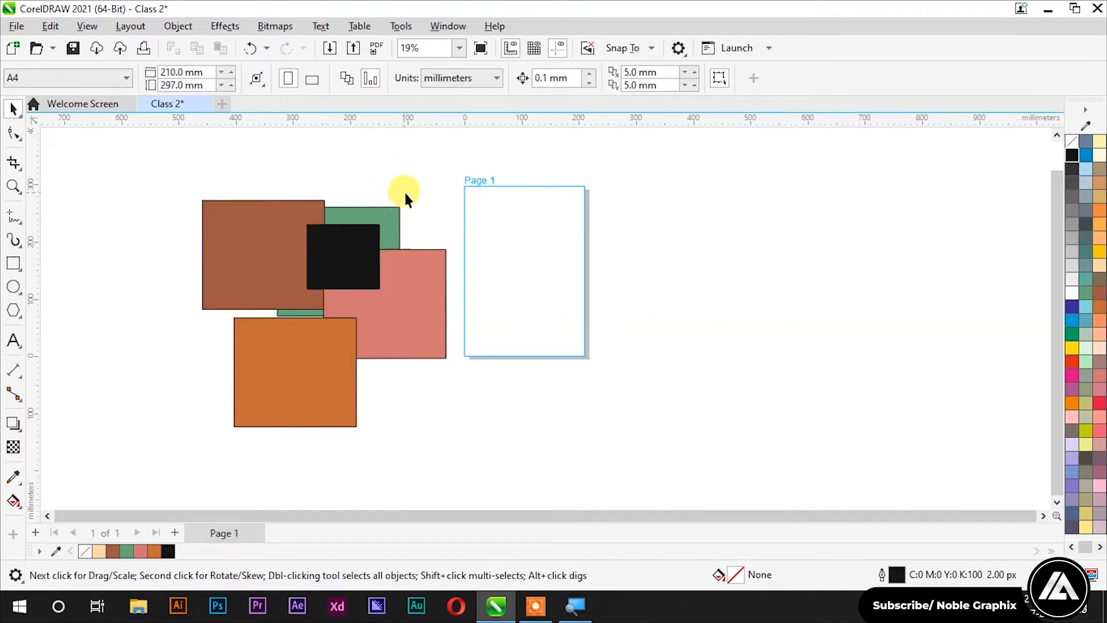
Step: Marquee-select the black and green rectangles, move them up-right, then undo the move
{"action": "left_click_drag", "start_coordinate": [394, 218], "coordinate": [261, 358]}
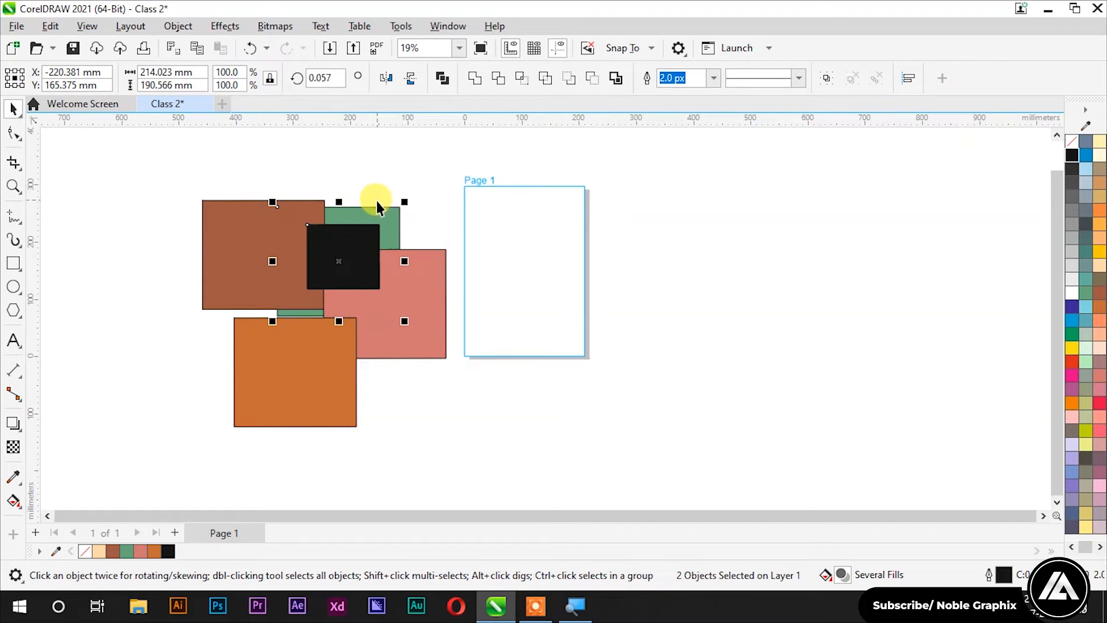
{"action": "left_click_drag", "start_coordinate": [376, 209], "coordinate": [430, 153]}
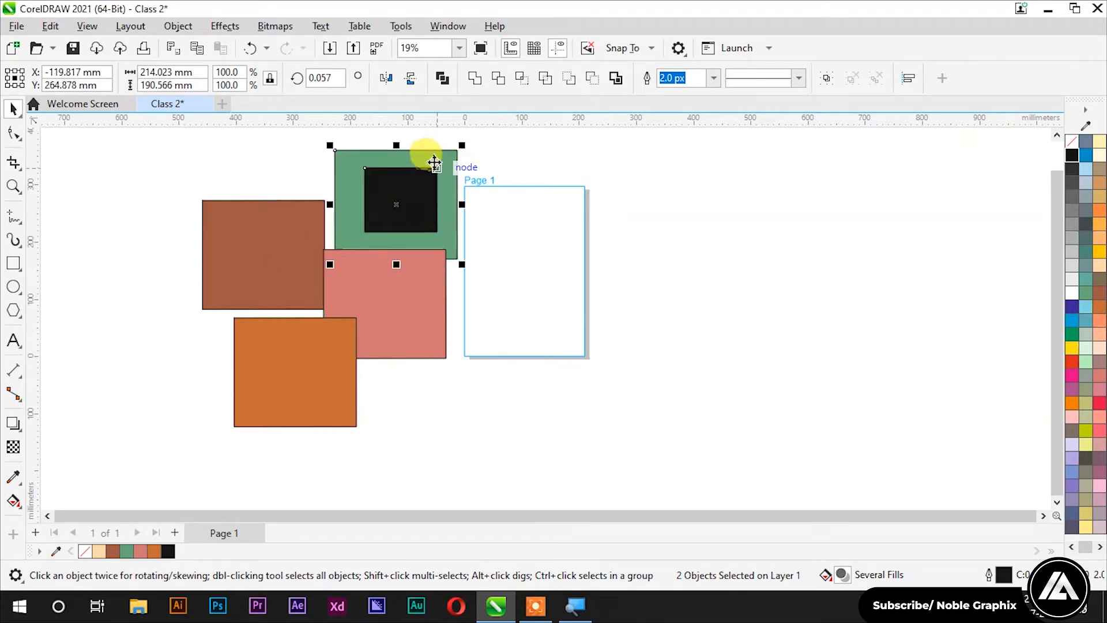
{"action": "key", "text": "ctrl+z"}
{"action": "left_click", "coordinate": [380, 152]}
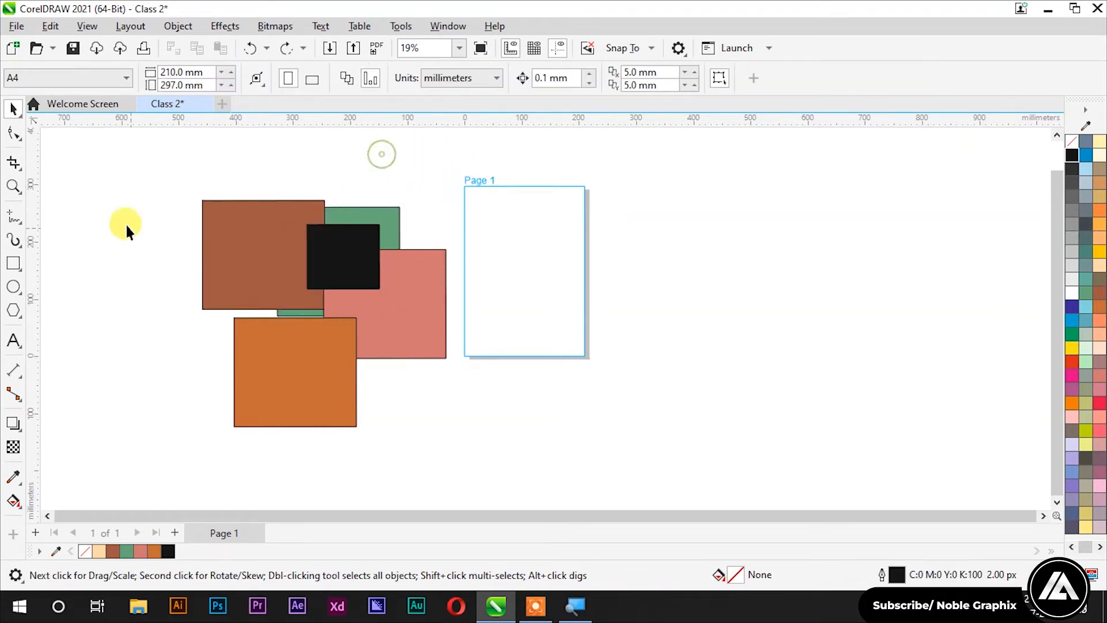
Step: Use the Freehand Pick lasso to select only the black rectangle
{"action": "left_click", "coordinate": [15, 109]}
{"action": "left_click", "coordinate": [69, 128]}
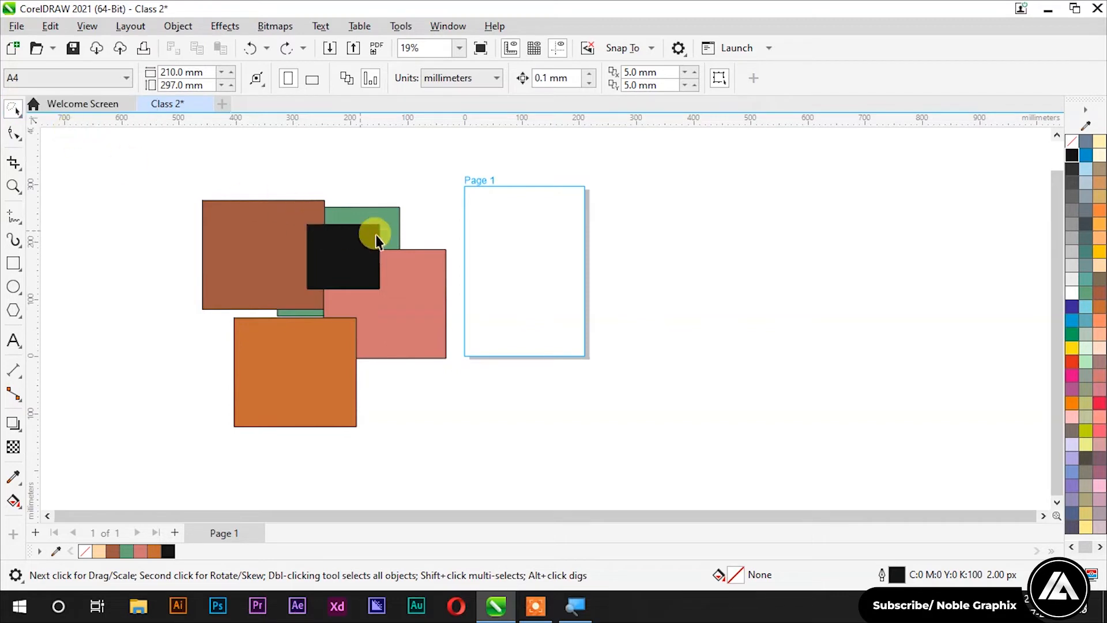
{"action": "mouse_move", "coordinate": [417, 221]}
{"action": "left_mouse_down"}
{"action": "mouse_move", "coordinate": [292, 221]}
{"action": "mouse_move", "coordinate": [271, 267]}
{"action": "mouse_move", "coordinate": [310, 315]}
{"action": "mouse_move", "coordinate": [368, 307]}
{"action": "mouse_move", "coordinate": [391, 282]}
{"action": "left_mouse_up"}
{"action": "left_click_drag", "start_coordinate": [406, 240], "coordinate": [409, 222]}
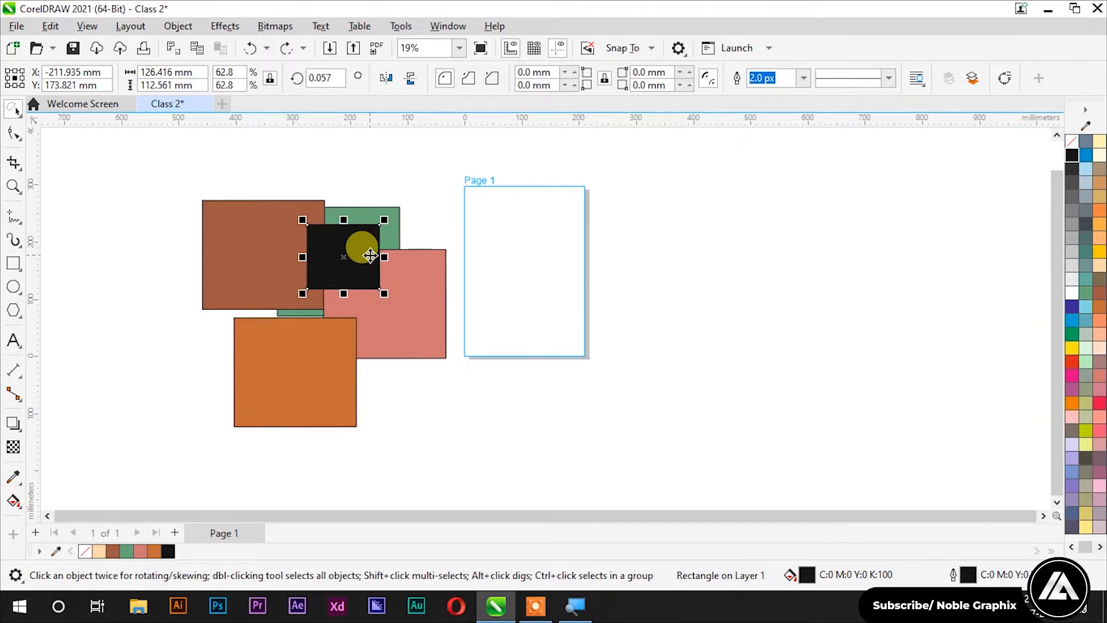
{"action": "left_click", "coordinate": [11, 112]}
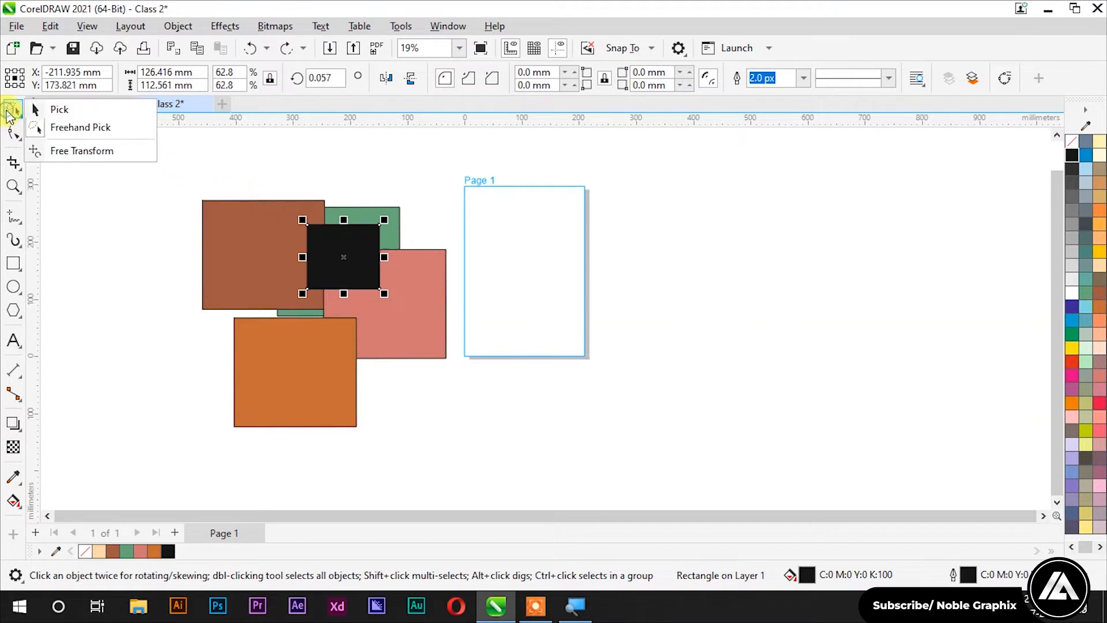
{"action": "left_click", "coordinate": [413, 189]}
{"action": "left_click", "coordinate": [327, 257]}
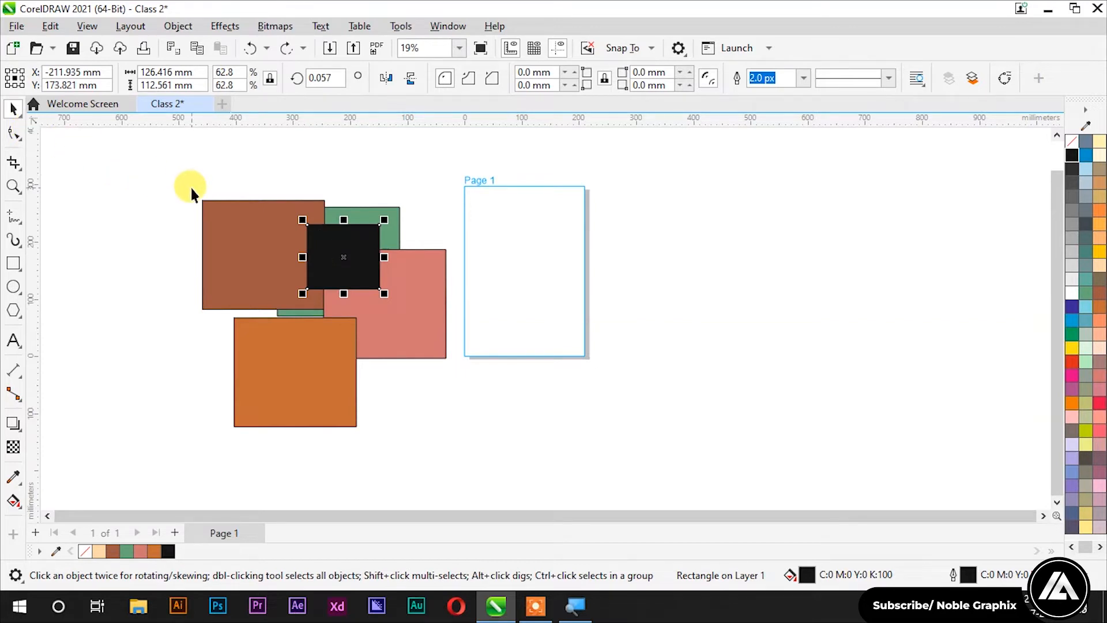
Step: Stretch the black rectangle larger with the Free Transform tool
{"action": "left_click", "coordinate": [15, 109]}
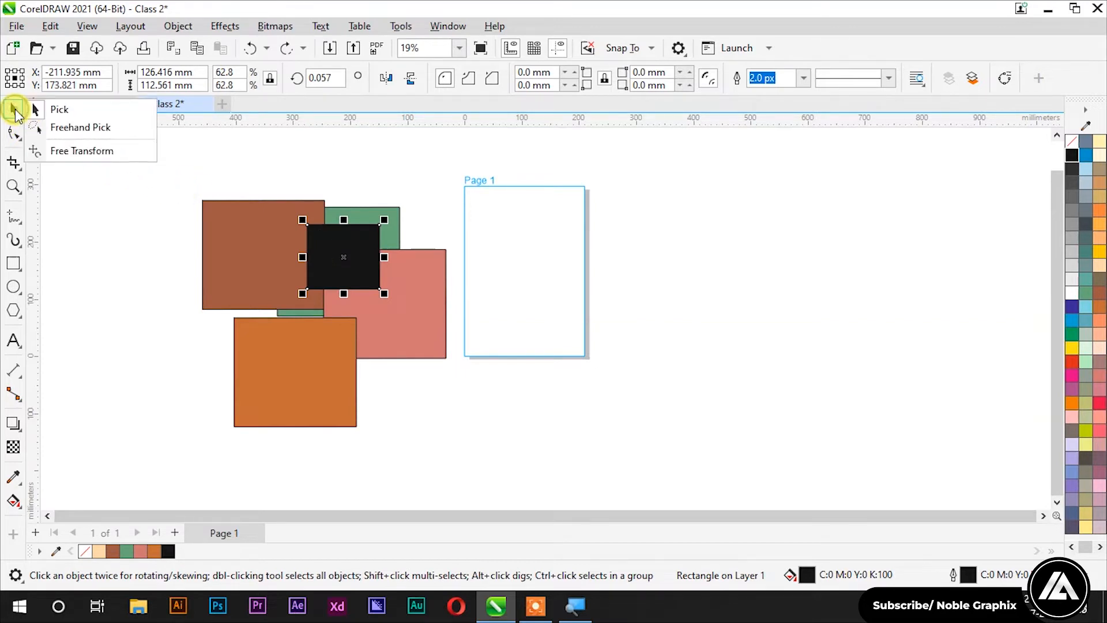
{"action": "left_click", "coordinate": [81, 152]}
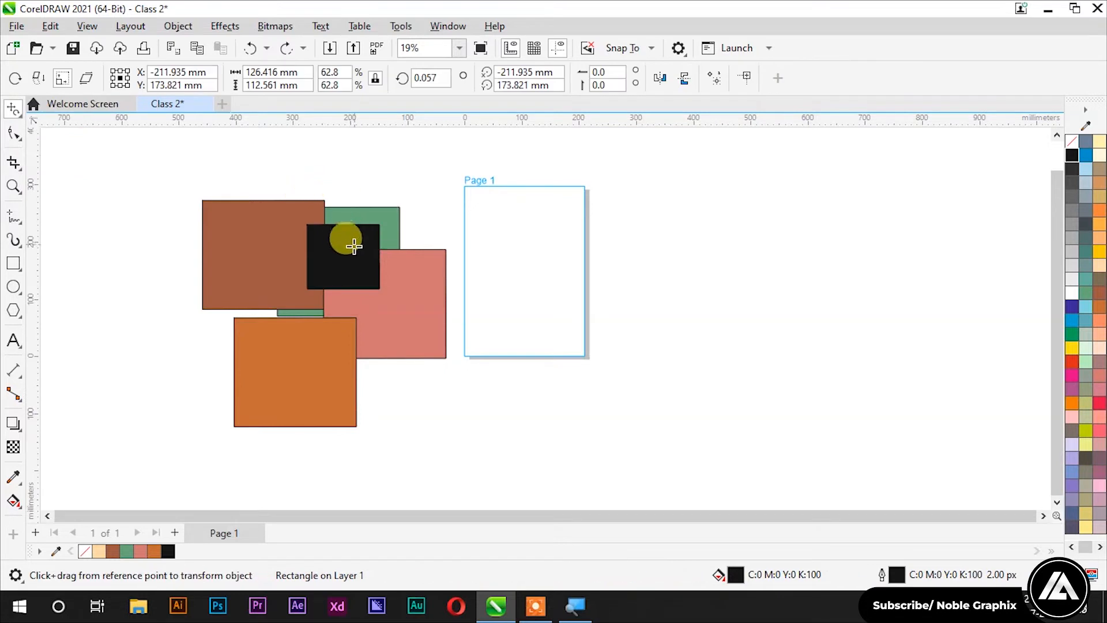
{"action": "mouse_move", "coordinate": [347, 253]}
{"action": "left_mouse_down"}
{"action": "mouse_move", "coordinate": [410, 244]}
{"action": "mouse_move", "coordinate": [323, 245]}
{"action": "mouse_move", "coordinate": [353, 222]}
{"action": "mouse_move", "coordinate": [342, 241]}
{"action": "left_mouse_up"}
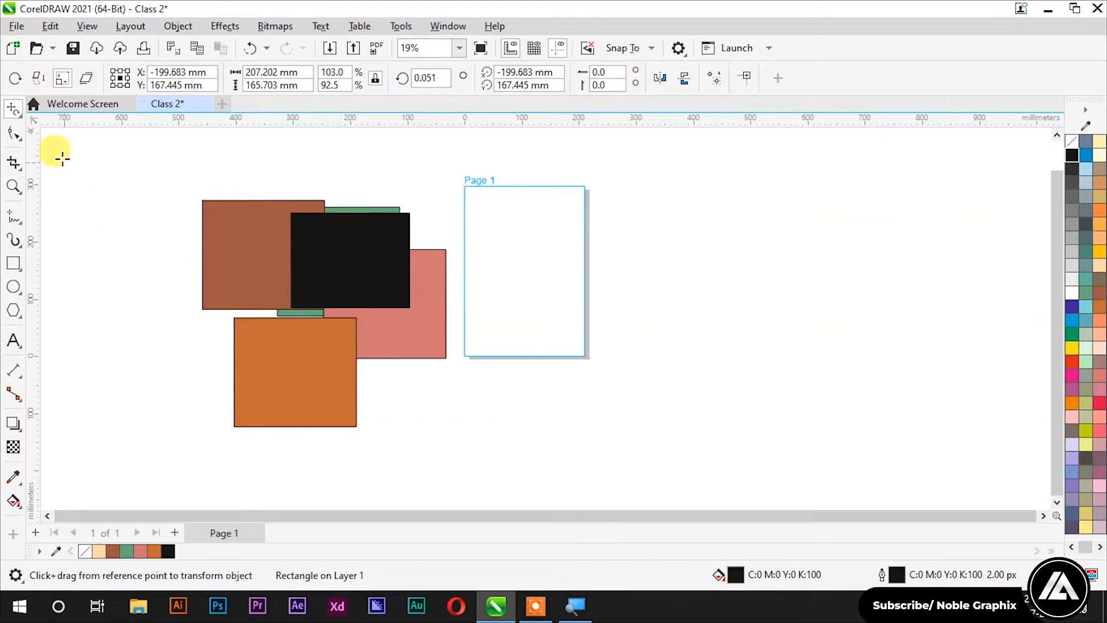
Step: With the Pick tool, drag the black rectangle's top and side handles out to about 309 × 274 mm
{"action": "left_click", "coordinate": [14, 108]}
{"action": "left_click", "coordinate": [38, 114]}
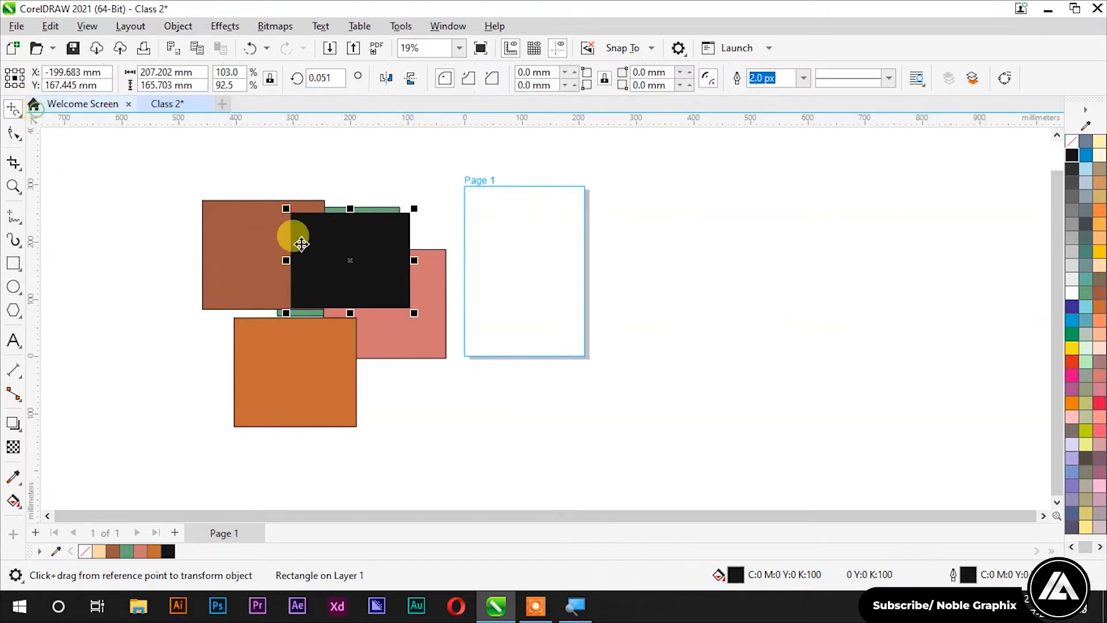
{"action": "left_click_drag", "start_coordinate": [348, 211], "coordinate": [351, 151]}
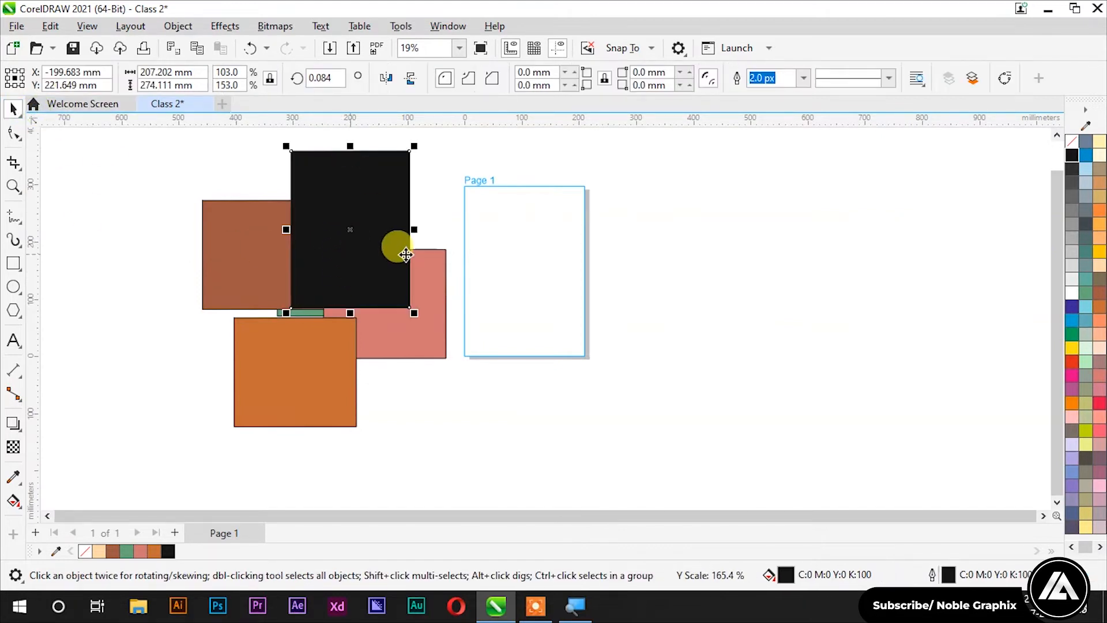
{"action": "left_click_drag", "start_coordinate": [410, 227], "coordinate": [472, 230]}
{"action": "left_click_drag", "start_coordinate": [287, 231], "coordinate": [183, 230]}
Step: Undo, move the small rectangle aside, delete the four overlapping rectangles, and drag the remaining one onto Page 1
{"action": "key", "text": "ctrl+z"}
{"action": "key", "text": "ctrl+z"}
{"action": "key", "text": "ctrl+z"}
{"action": "key", "text": "ctrl+z"}
{"action": "key", "text": "ctrl+z"}
{"action": "key", "text": "ctrl+z"}
{"action": "key", "text": "ctrl+z"}
{"action": "key", "text": "ctrl+z"}
{"action": "key", "text": "ctrl+z"}
{"action": "key", "text": "ctrl+z"}
{"action": "key", "text": "ctrl+z"}
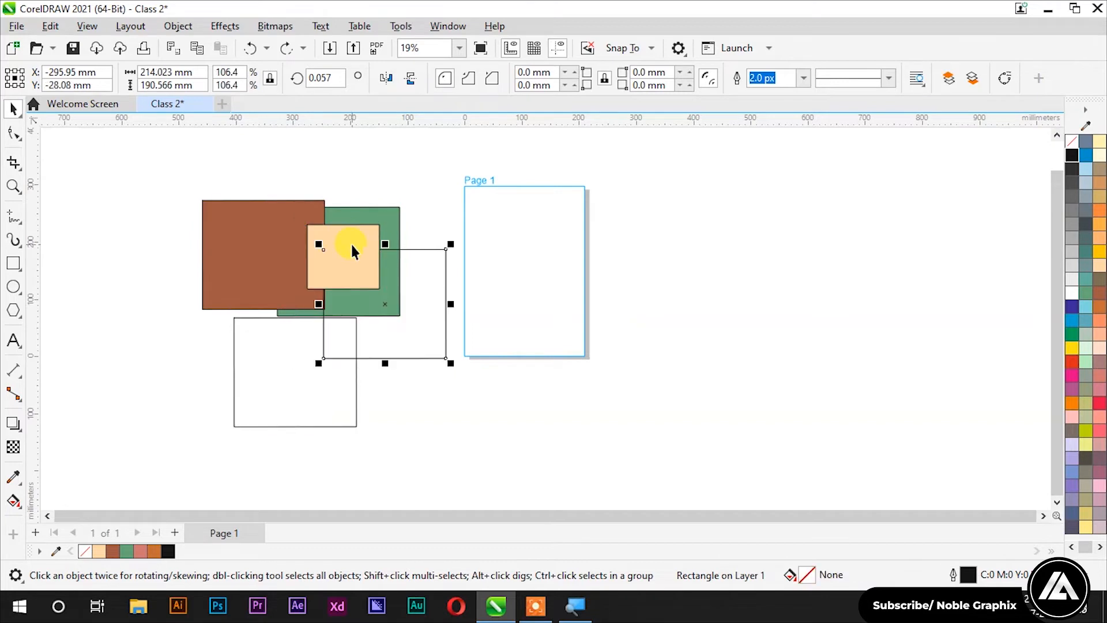
{"action": "left_click_drag", "start_coordinate": [295, 267], "coordinate": [683, 314]}
{"action": "left_click_drag", "start_coordinate": [125, 159], "coordinate": [482, 467]}
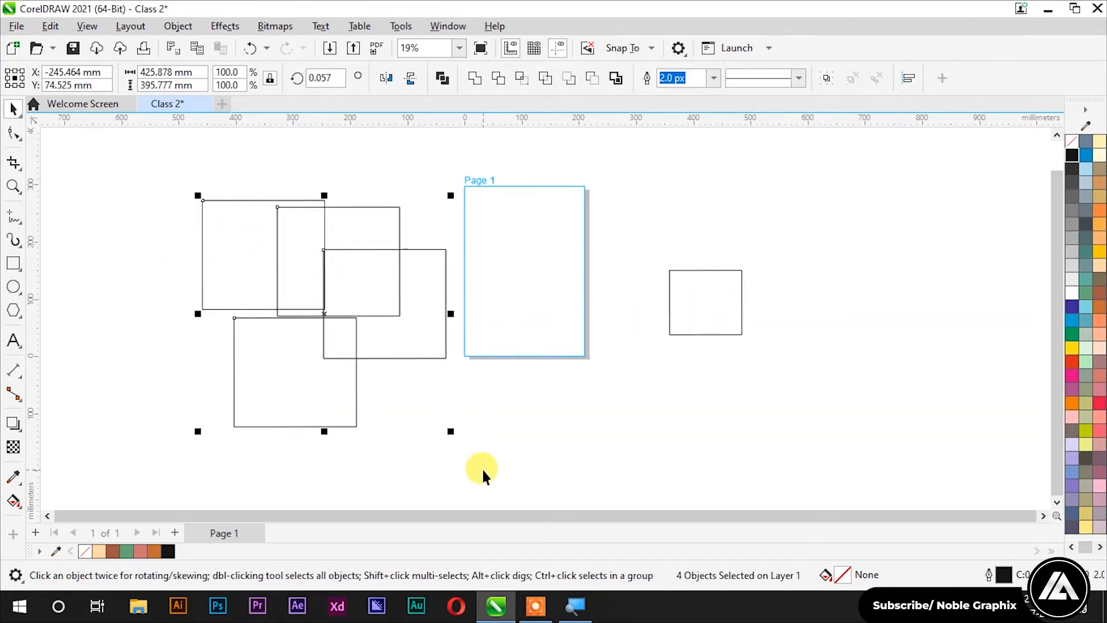
{"action": "key", "text": "Delete"}
{"action": "left_click_drag", "start_coordinate": [707, 309], "coordinate": [522, 267]}
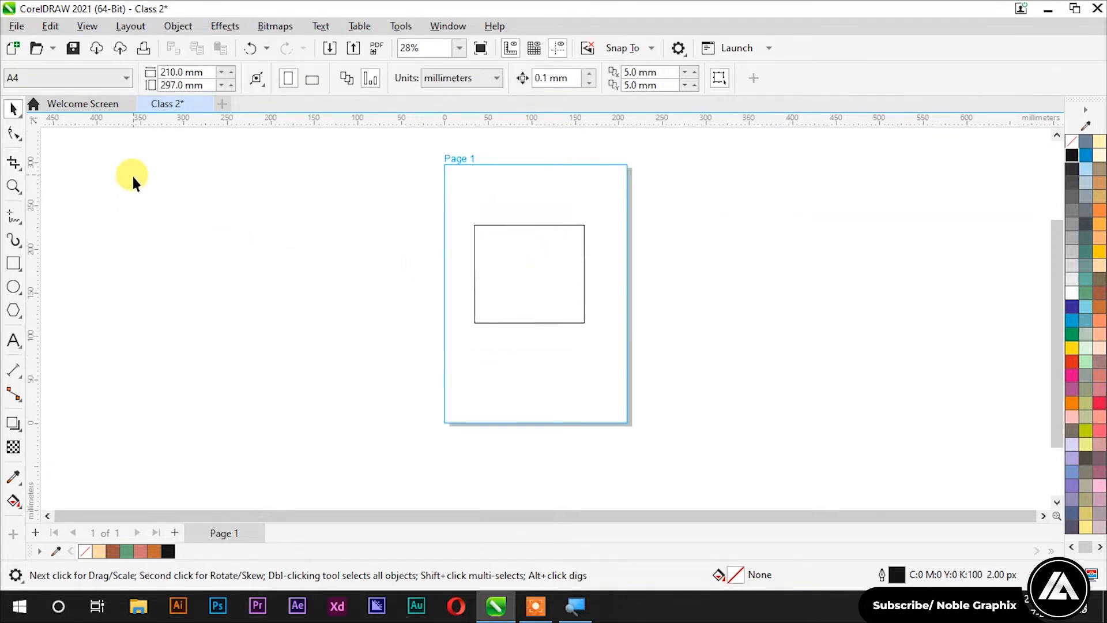
Step: Change the property bar's Page size from A4 to Custom, then select the rectangle
{"action": "left_click", "coordinate": [53, 77]}
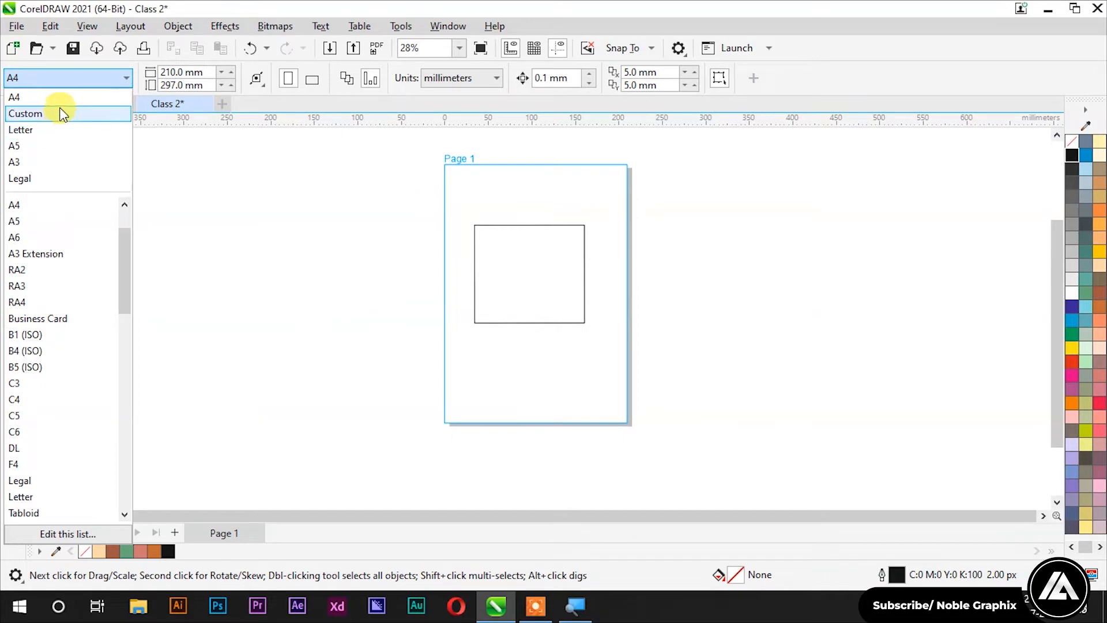
{"action": "left_click", "coordinate": [60, 80]}
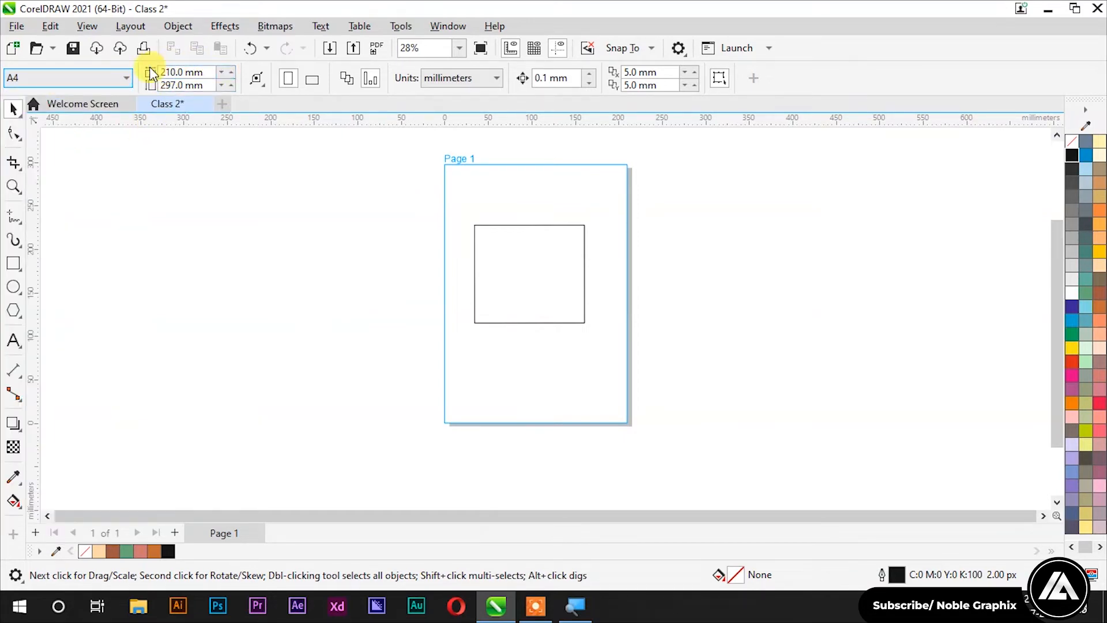
{"action": "left_click", "coordinate": [99, 77]}
{"action": "left_click", "coordinate": [67, 113]}
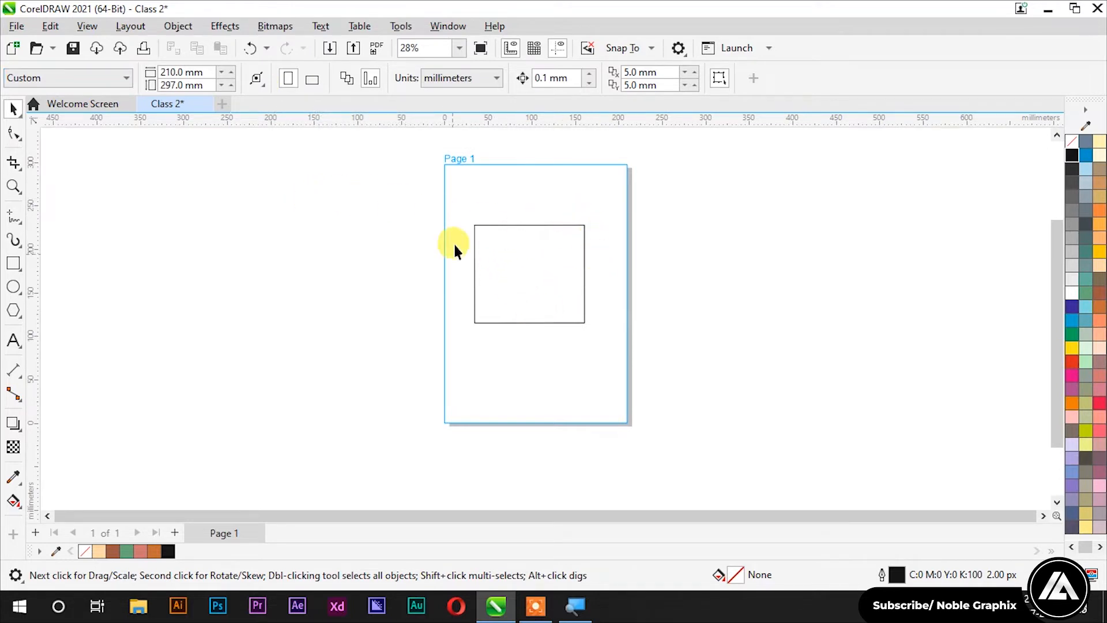
{"action": "left_click", "coordinate": [512, 275]}
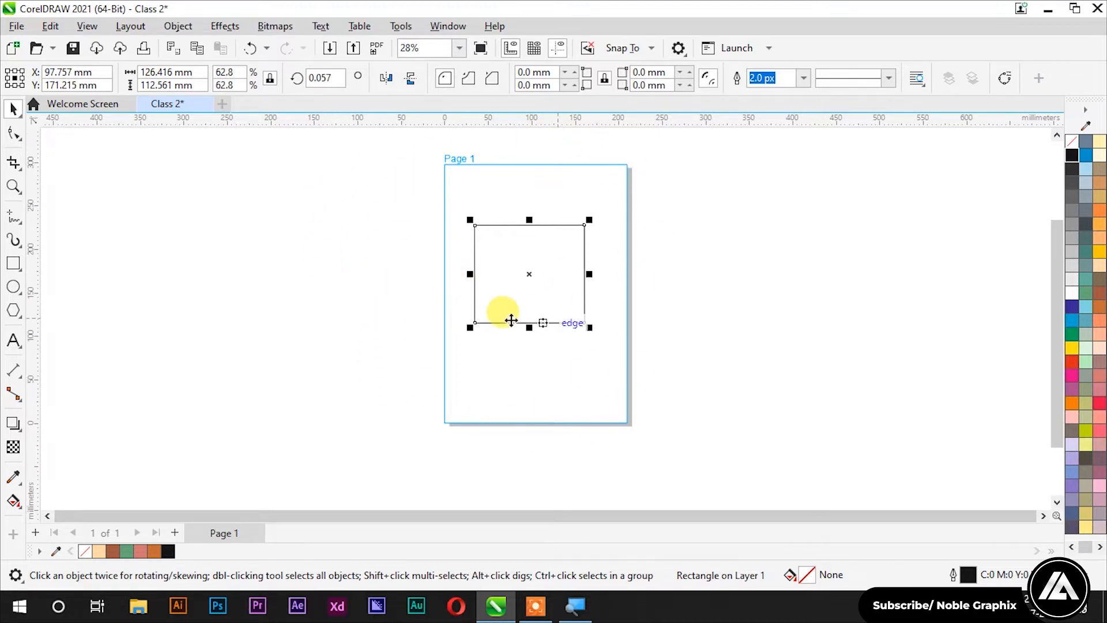
Step: Try Autofit Page, undo it back to A4, then make the page landscape (297 × 210 mm)
{"action": "left_click", "coordinate": [275, 266]}
{"action": "left_click", "coordinate": [256, 77]}
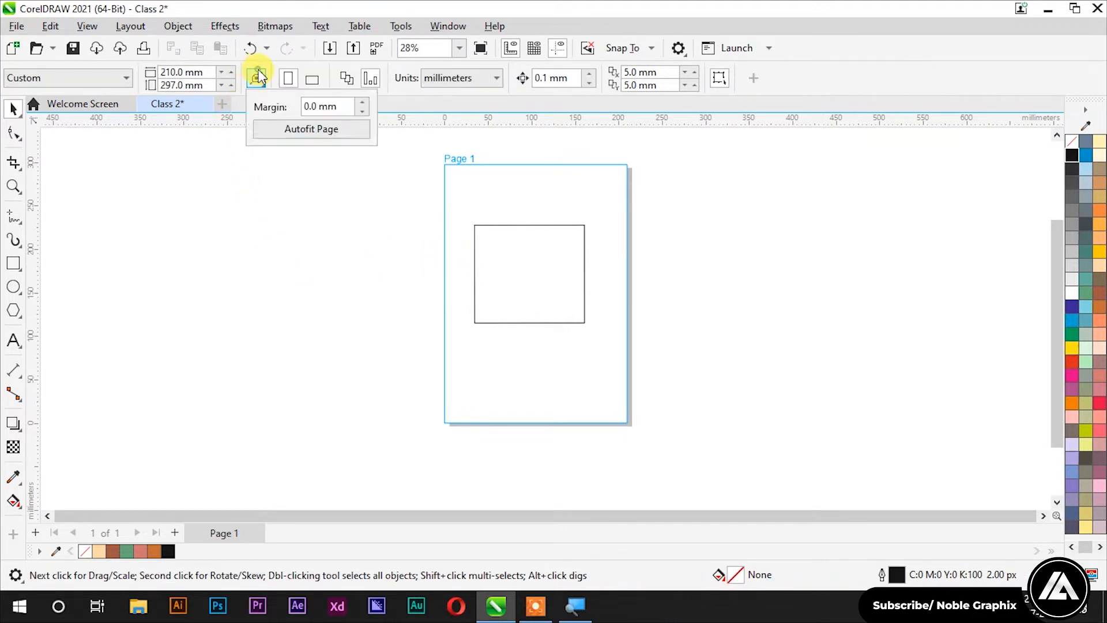
{"action": "left_click", "coordinate": [277, 128]}
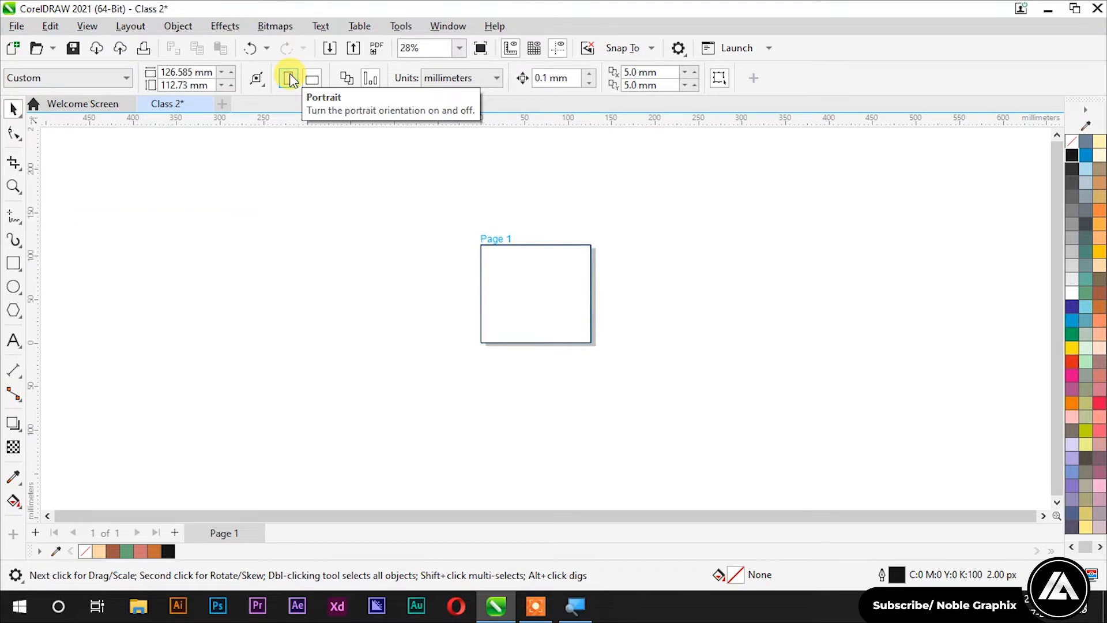
{"action": "key", "text": "ctrl+z"}
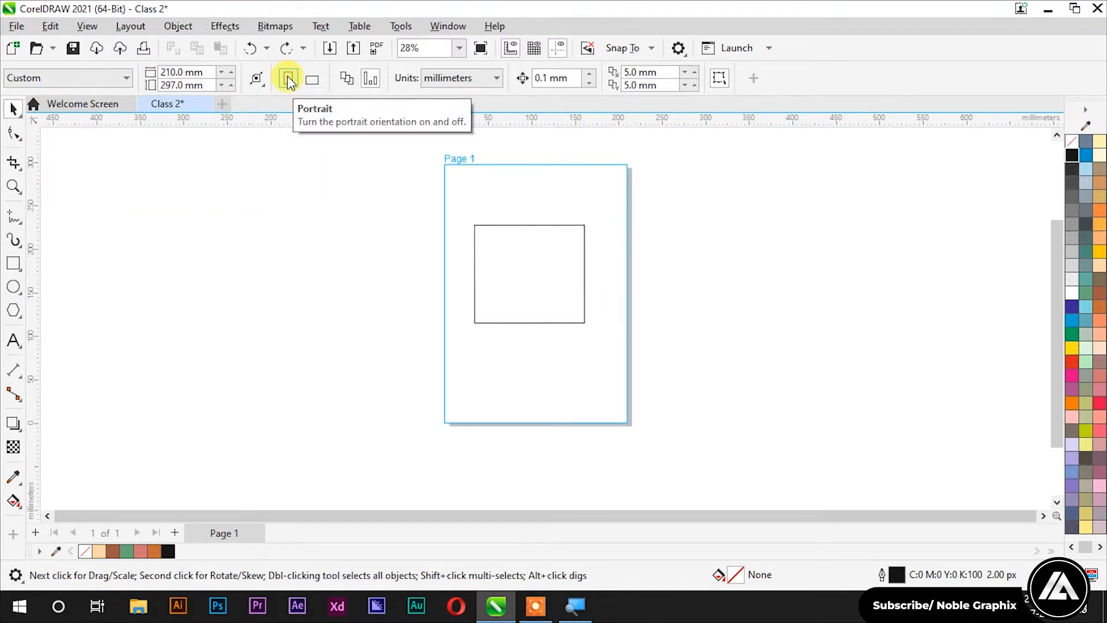
{"action": "left_click", "coordinate": [317, 86]}
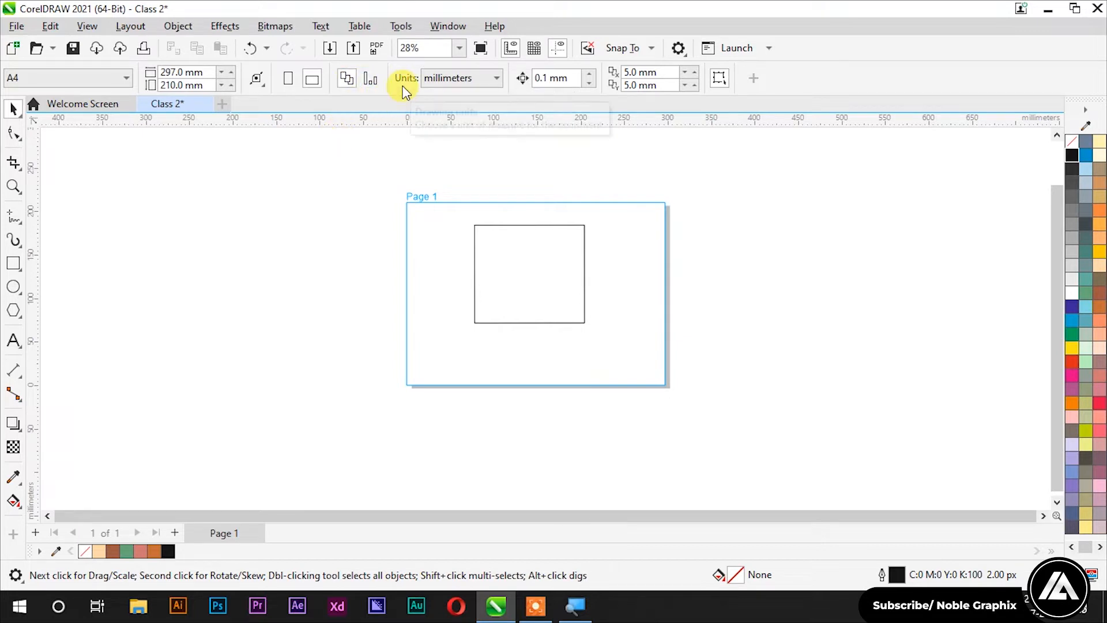
{"action": "left_click", "coordinate": [459, 77]}
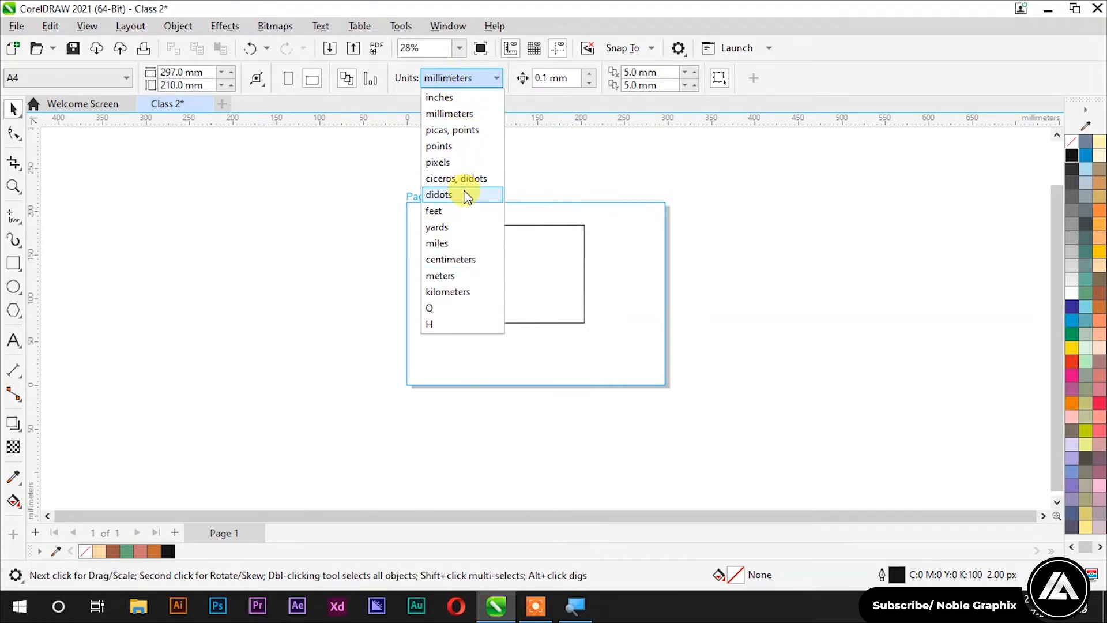
{"action": "left_click", "coordinate": [345, 195]}
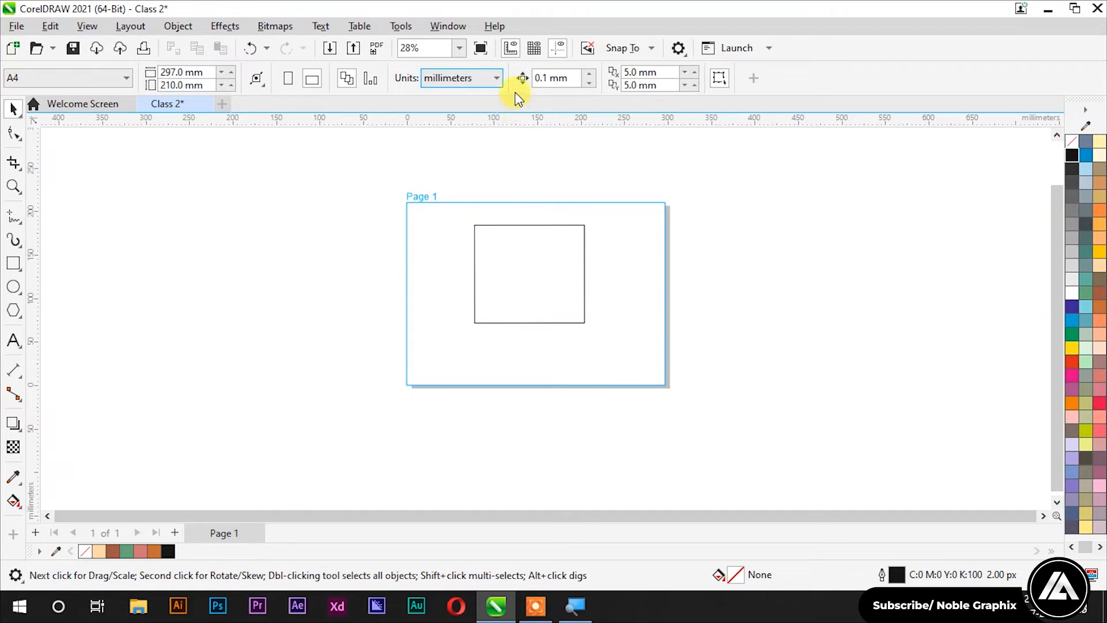
{"action": "left_click", "coordinate": [500, 173]}
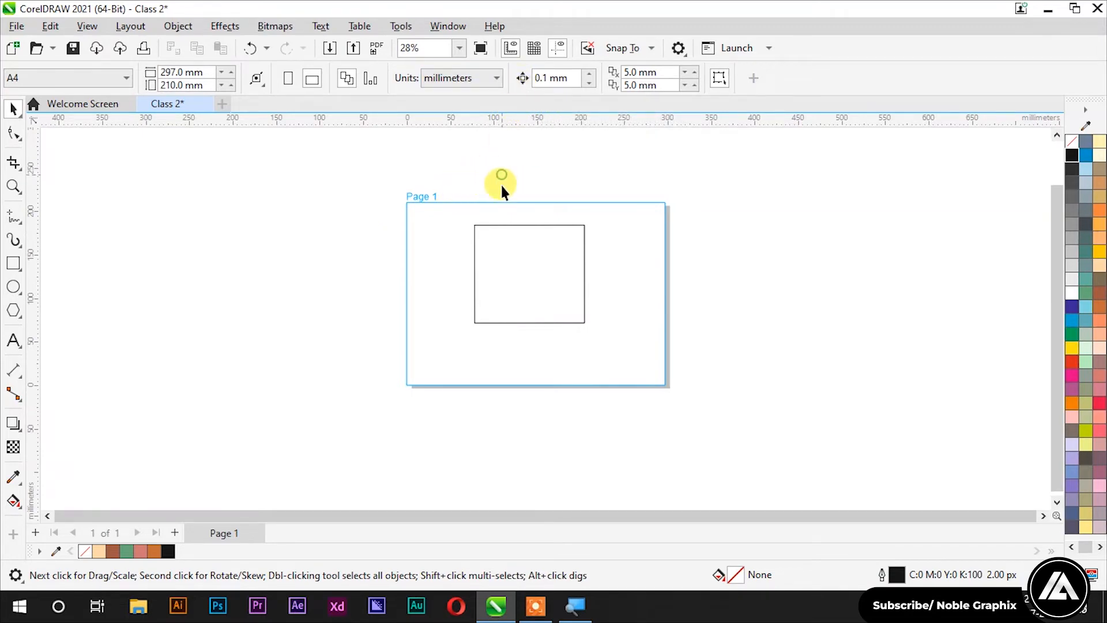
{"action": "left_click", "coordinate": [555, 276]}
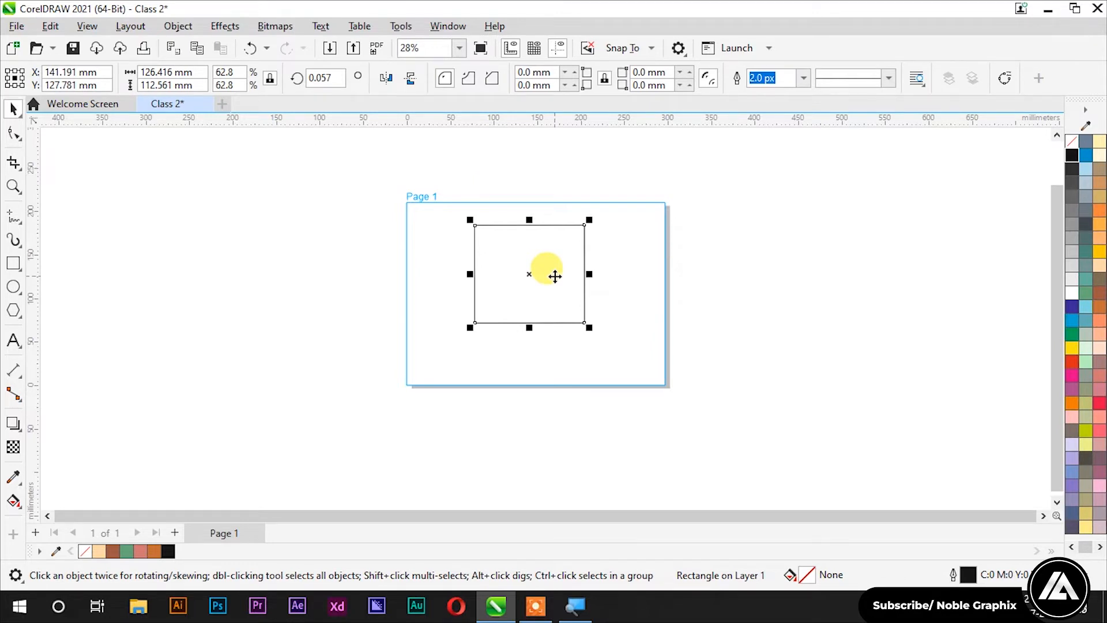
Step: Set the nudge distance to 10 mm and nudge the rectangle right
{"action": "key", "text": "Right"}
{"action": "key", "text": "Right"}
{"action": "key", "text": "Right"}
{"action": "key", "text": "Right"}
{"action": "key", "text": "Right"}
{"action": "key", "text": "Right"}
{"action": "left_click", "coordinate": [555, 276]}
{"action": "double_click", "coordinate": [556, 78]}
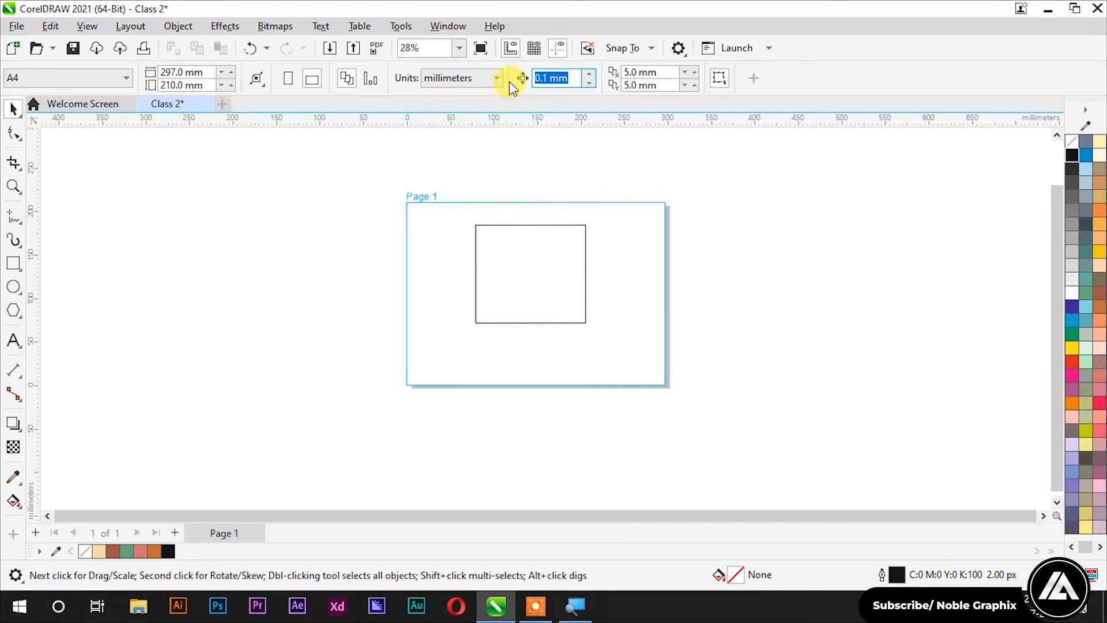
{"action": "type", "text": "10"}
{"action": "key", "text": "Return"}
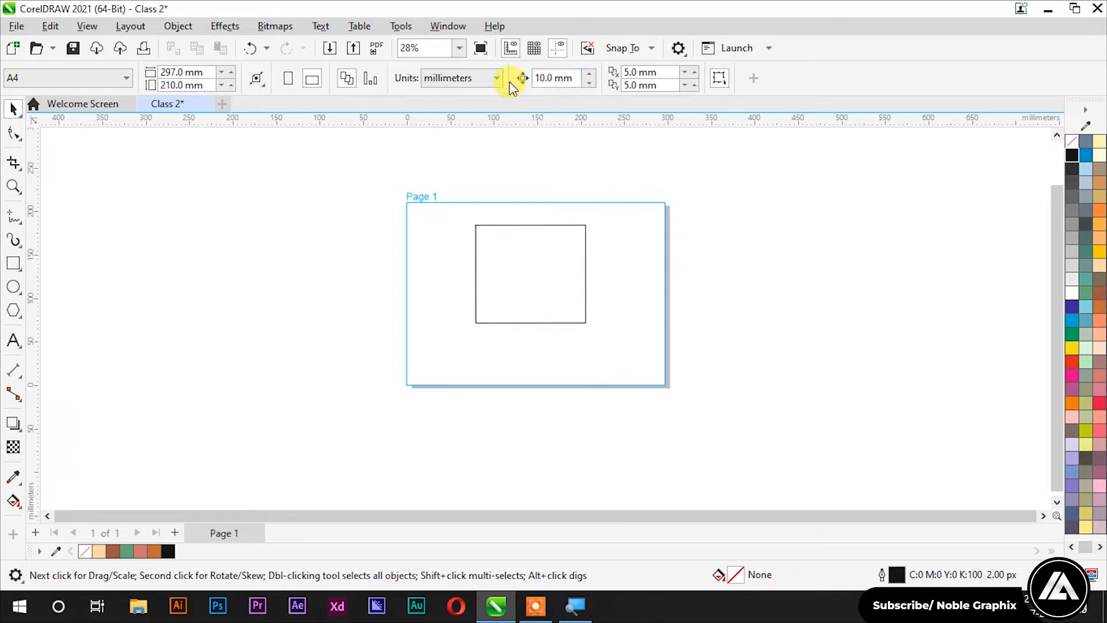
{"action": "left_click", "coordinate": [546, 239]}
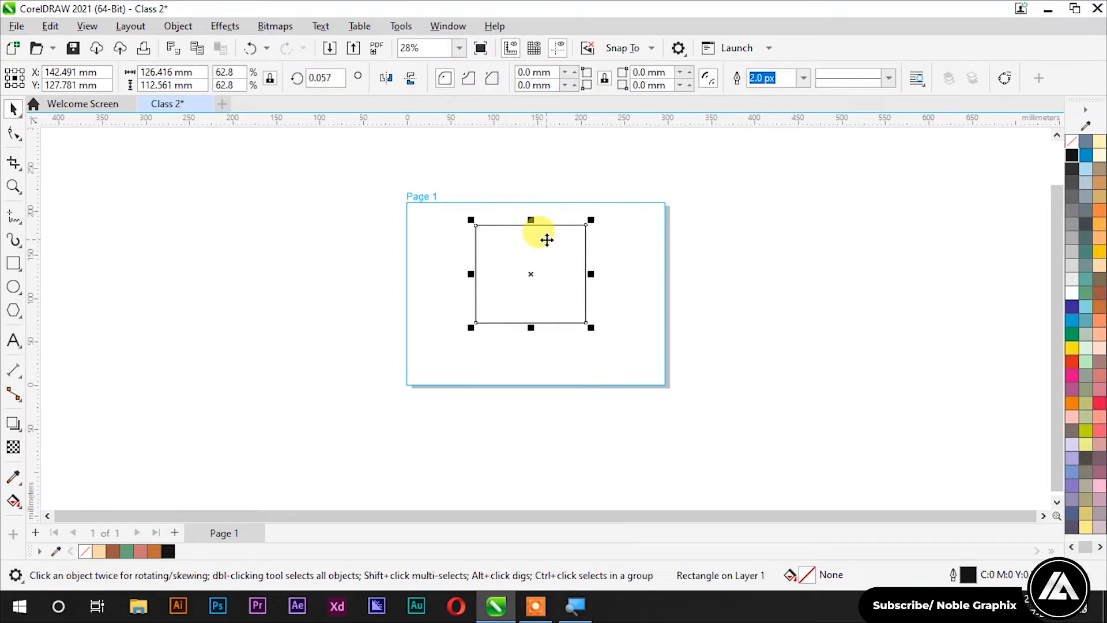
{"action": "key", "text": "Right"}
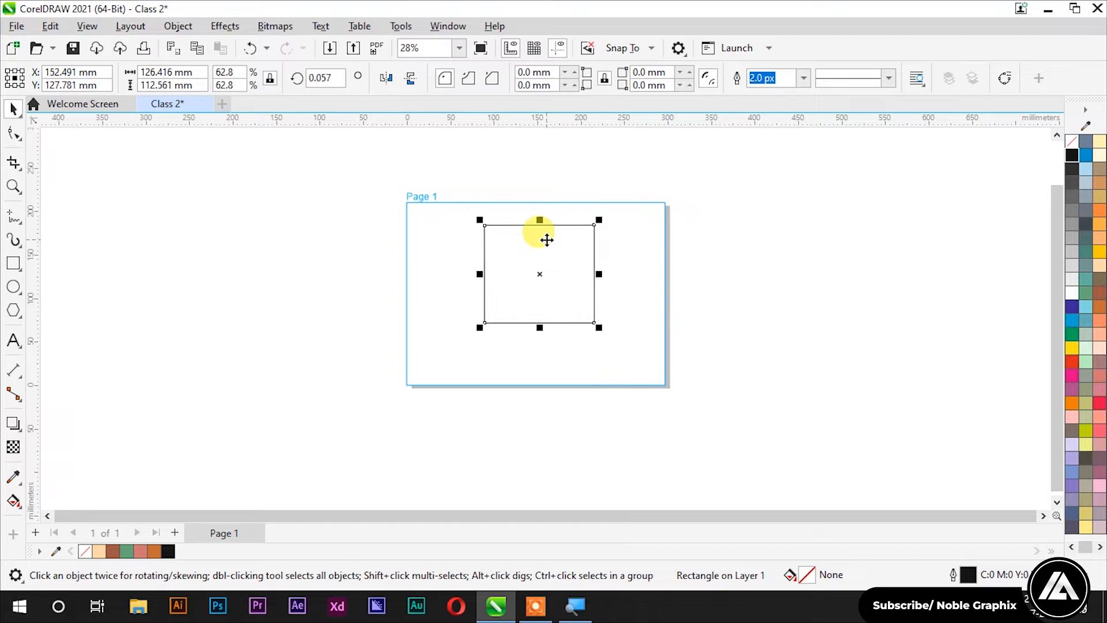
Step: Set the nudge distance to 100 mm and nudge the rectangle right, left, down and back up
{"action": "key", "text": "Escape"}
{"action": "left_click_drag", "start_coordinate": [574, 76], "coordinate": [516, 73]}
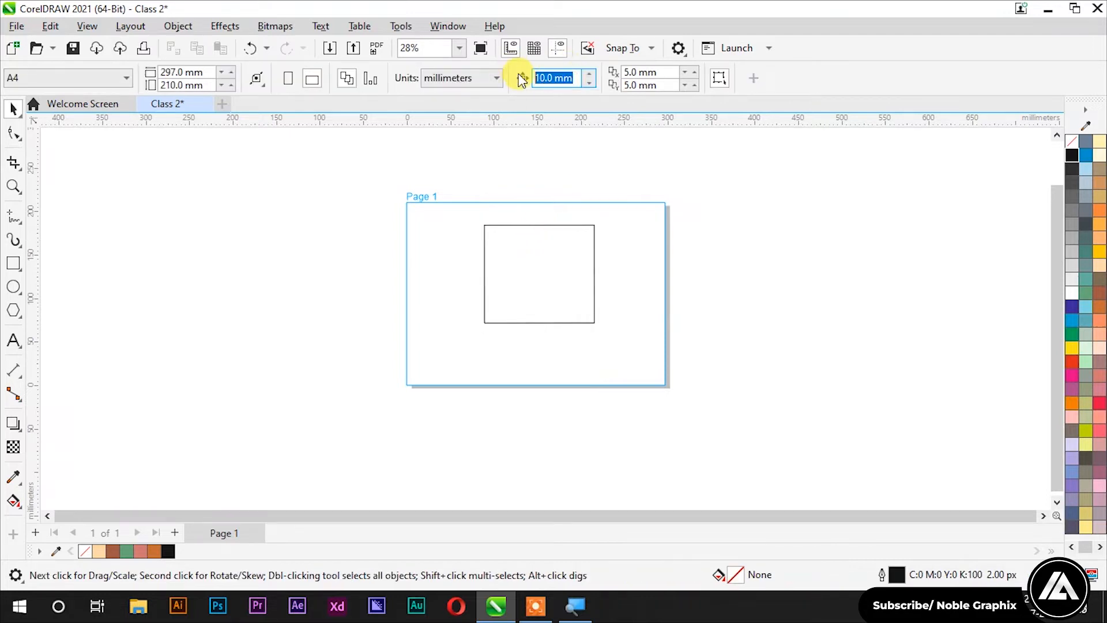
{"action": "type", "text": "100"}
{"action": "key", "text": "Return"}
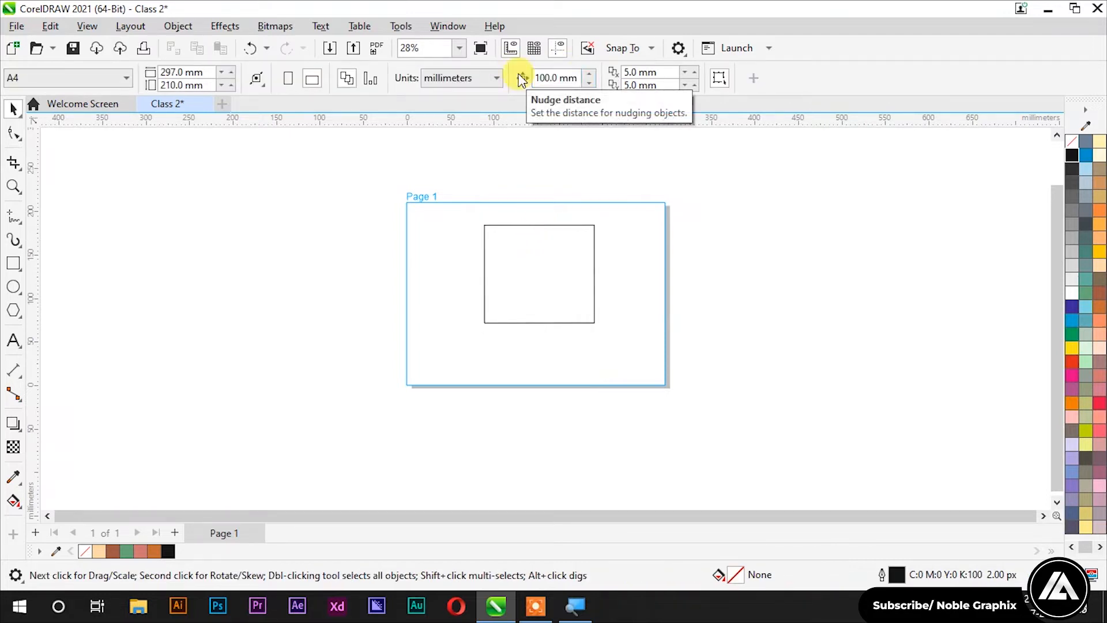
{"action": "left_click", "coordinate": [542, 262]}
{"action": "key", "text": "Right"}
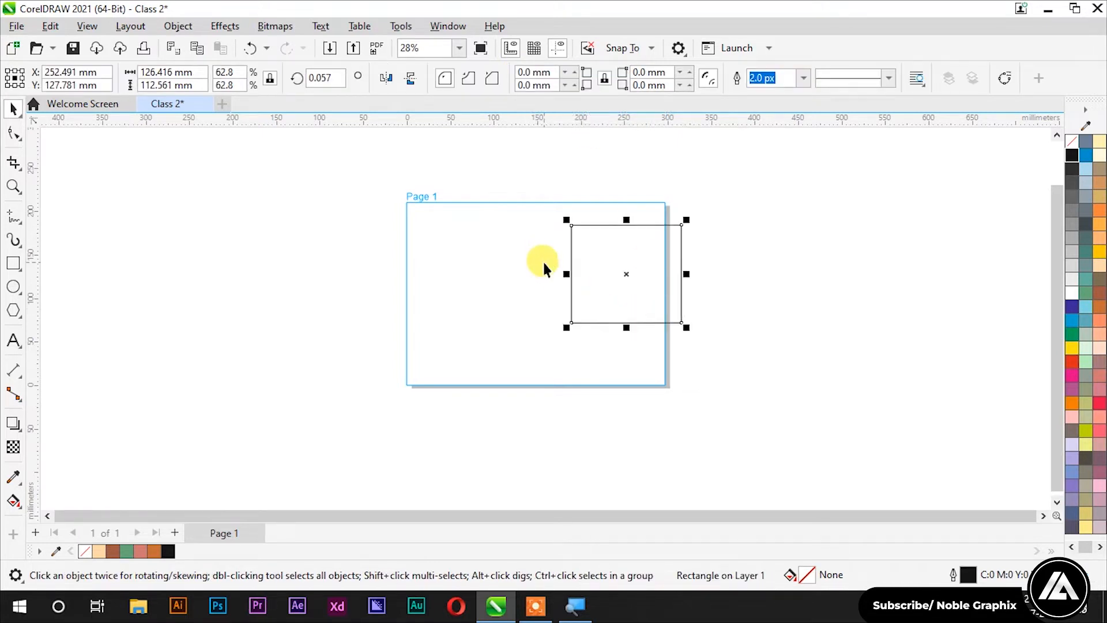
{"action": "key", "text": "Right"}
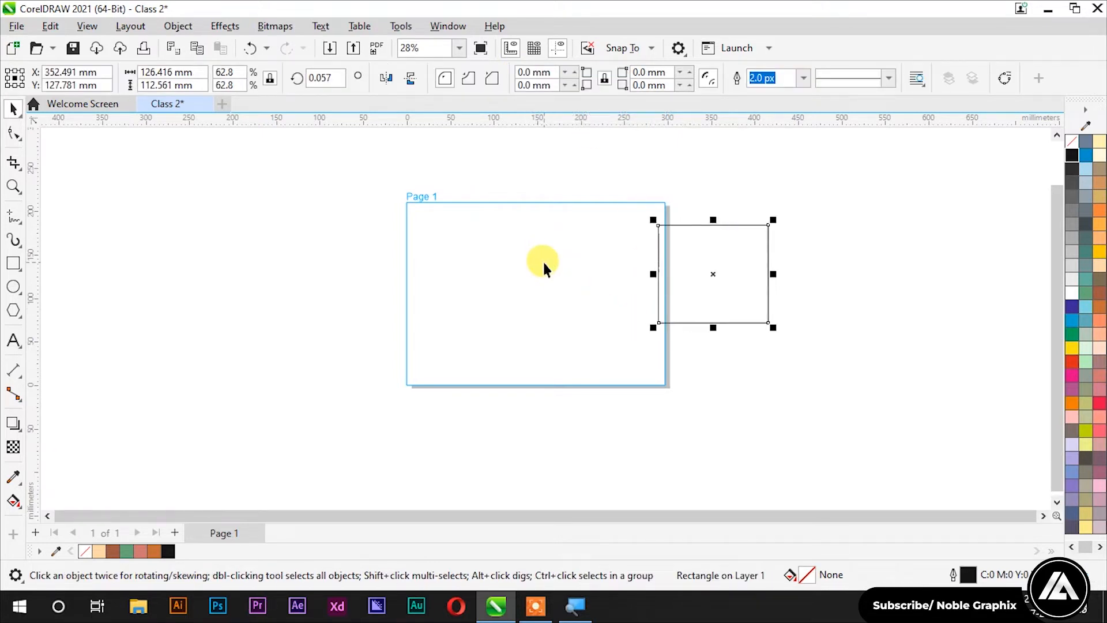
{"action": "key", "text": "Left"}
{"action": "key", "text": "Left"}
{"action": "key", "text": "Left"}
{"action": "key", "text": "Down"}
{"action": "key", "text": "Down"}
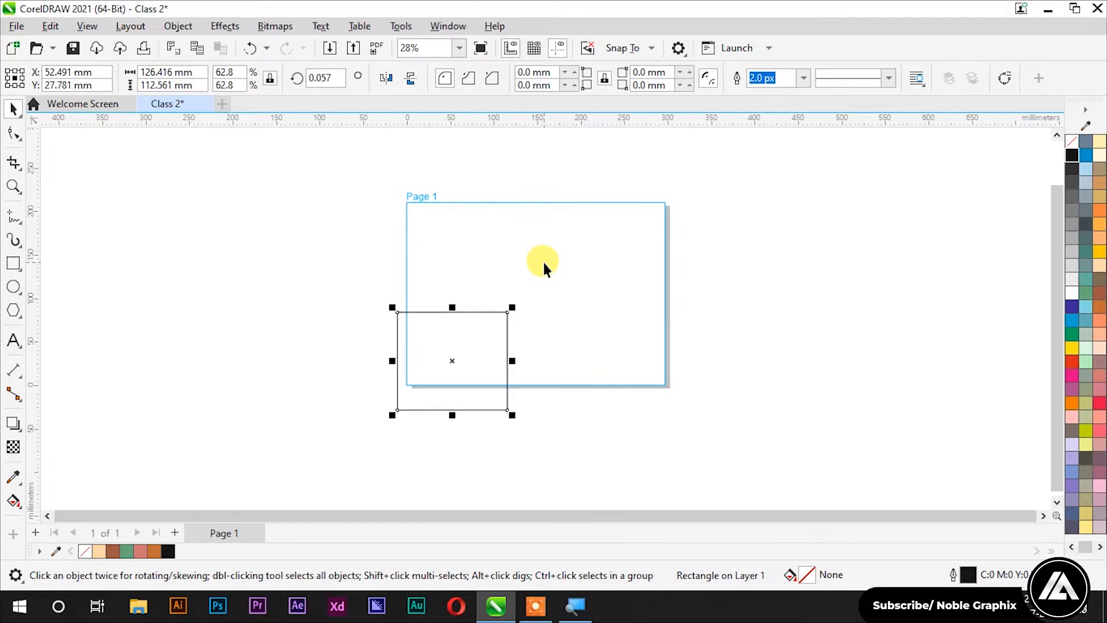
{"action": "key", "text": "Up"}
{"action": "key", "text": "Up"}
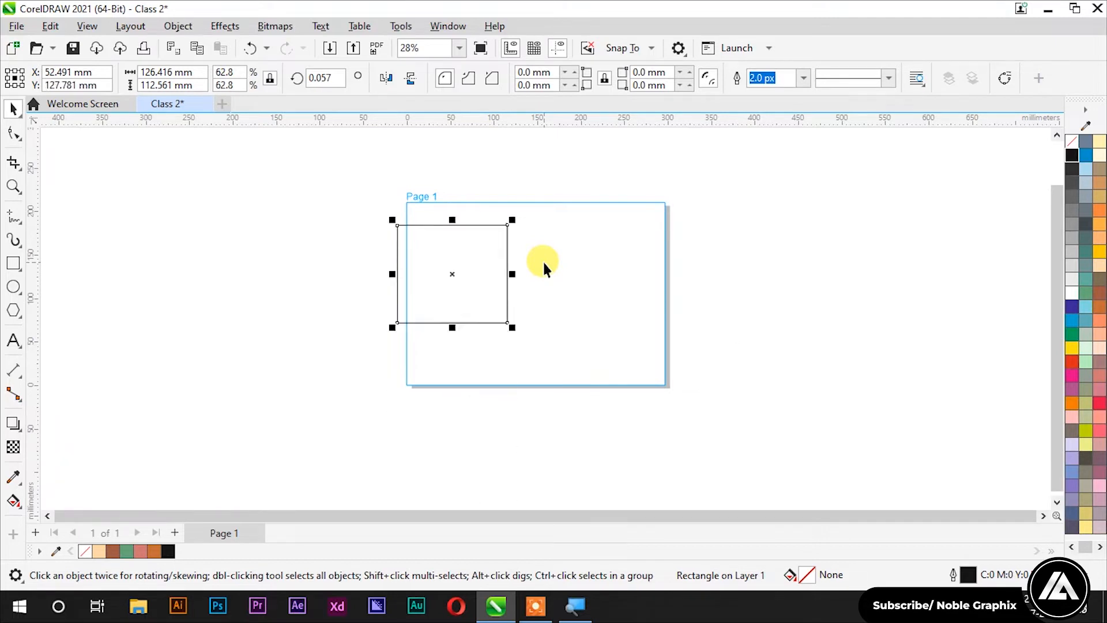
Step: Reset the nudge distance to 1 mm
{"action": "left_click", "coordinate": [629, 173]}
{"action": "double_click", "coordinate": [571, 78]}
{"action": "type", "text": "1"}
{"action": "key", "text": "Return"}
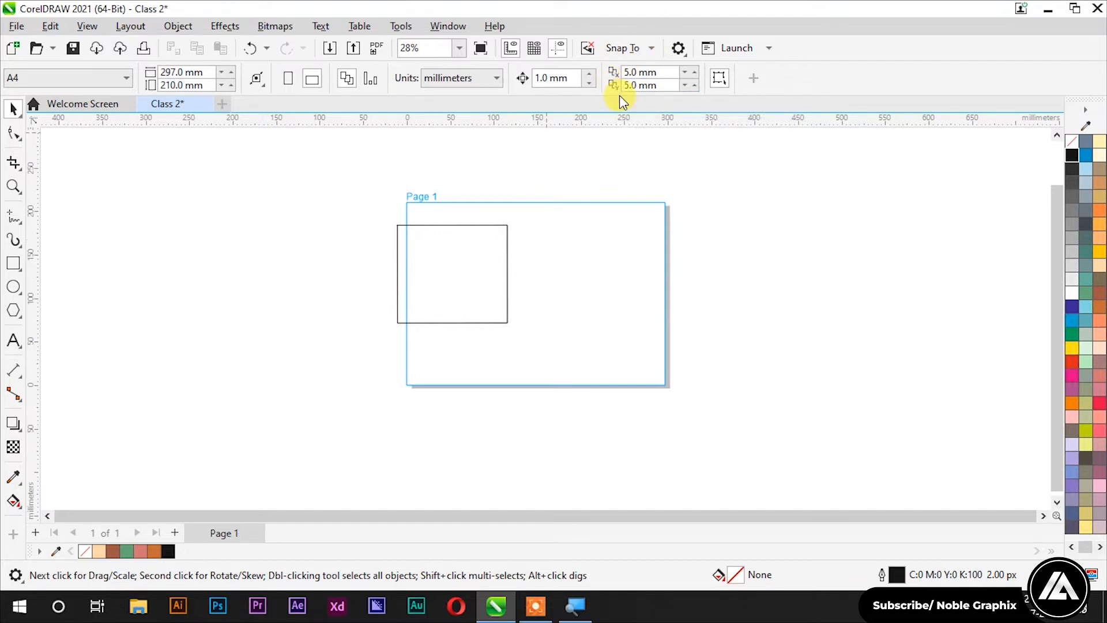
Step: Turn on Treat all objects as filled and select the rectangle by clicking inside it
{"action": "left_click", "coordinate": [427, 250]}
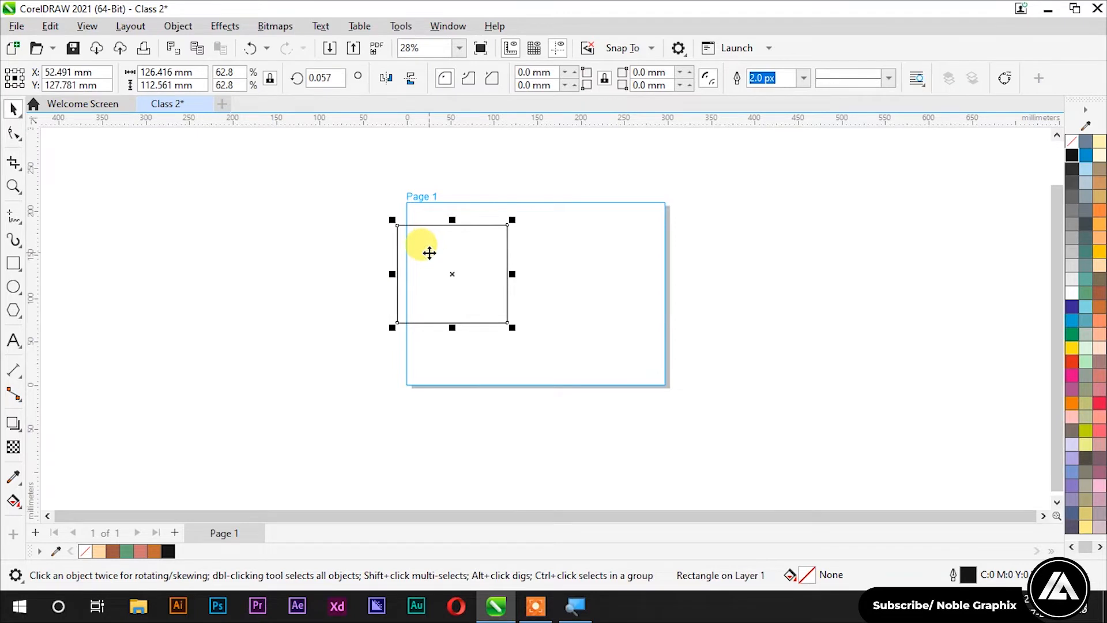
{"action": "left_click", "coordinate": [757, 210]}
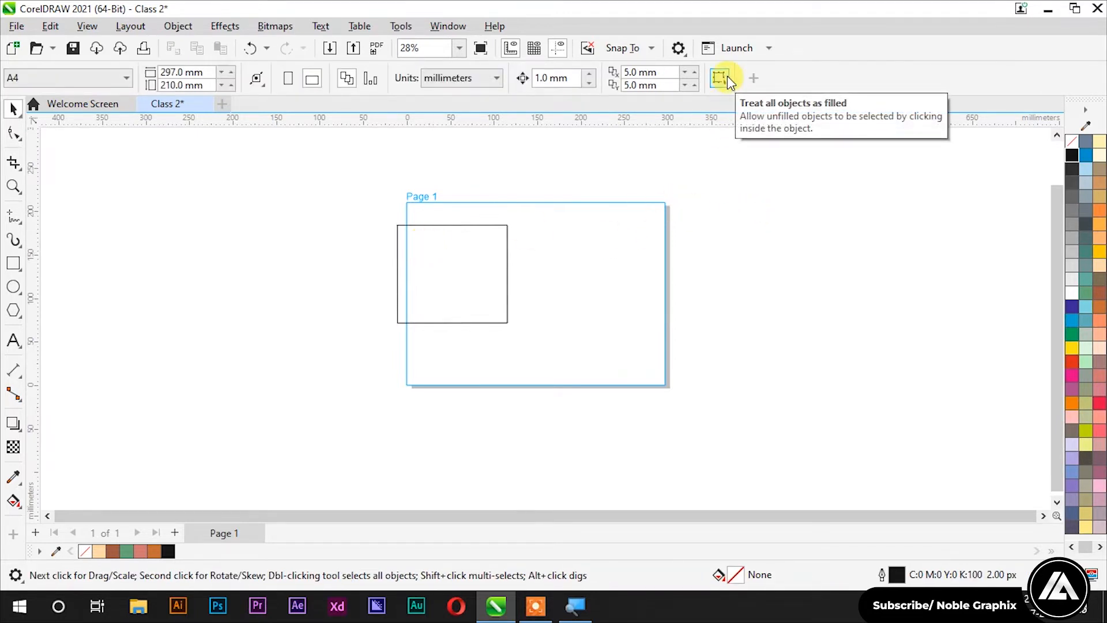
{"action": "left_click", "coordinate": [722, 80]}
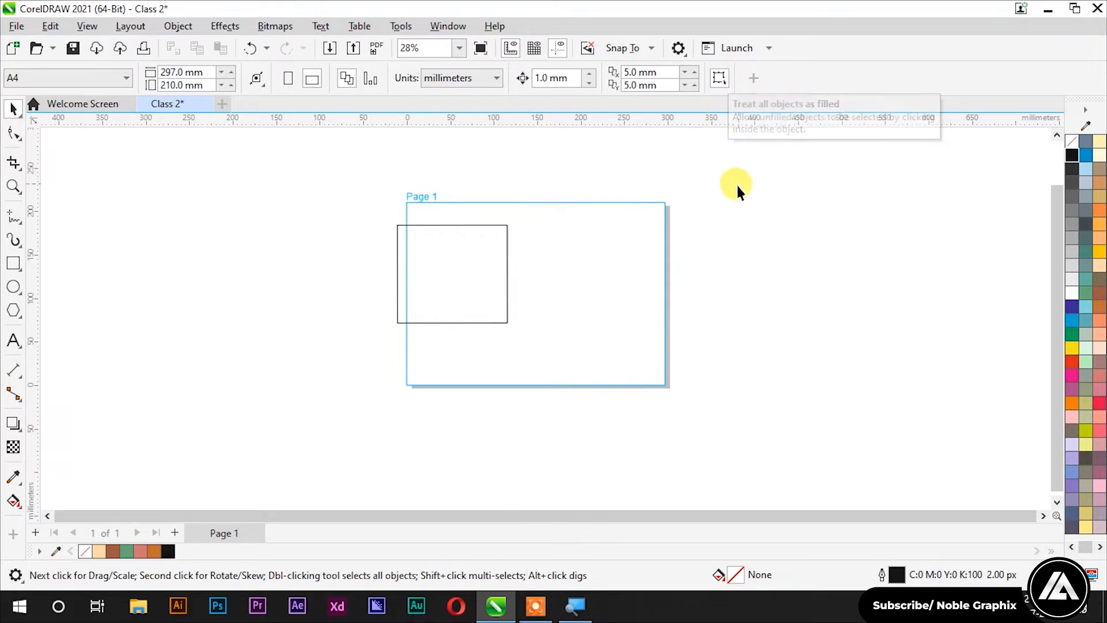
{"action": "left_click", "coordinate": [480, 257]}
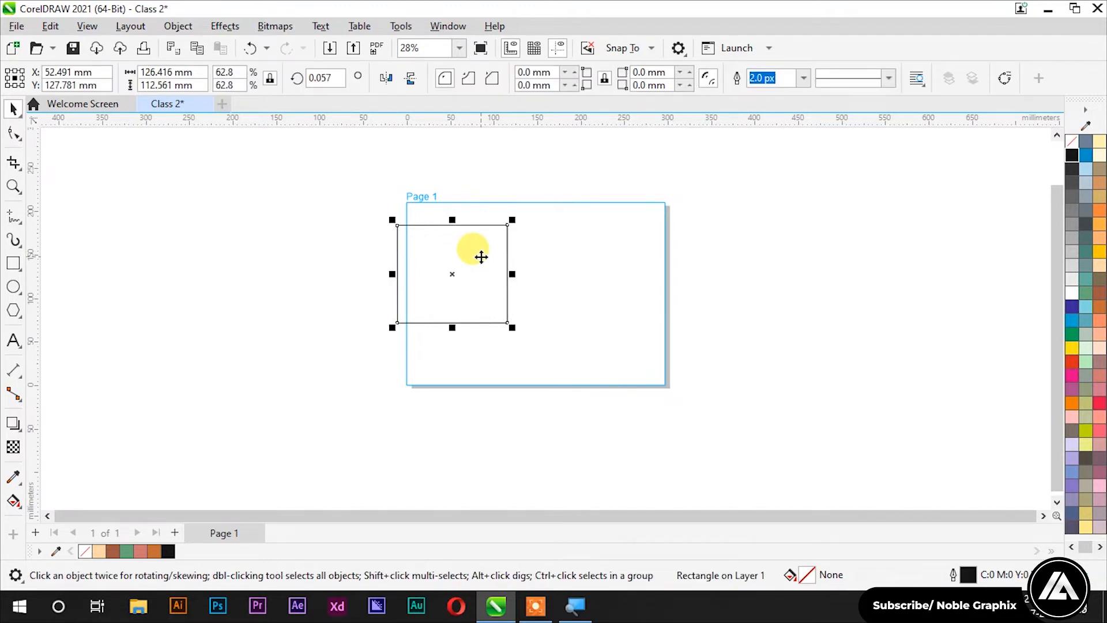
{"action": "left_click", "coordinate": [736, 193]}
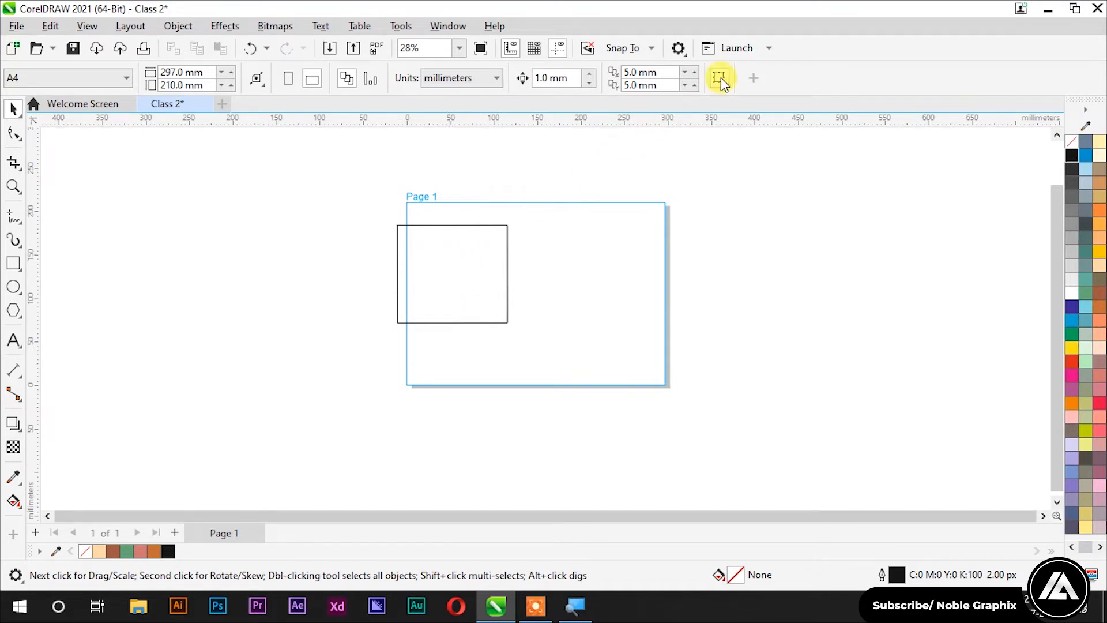
Step: Repeat selecting the rectangle from its interior a few times, then delete it
{"action": "left_click", "coordinate": [447, 274]}
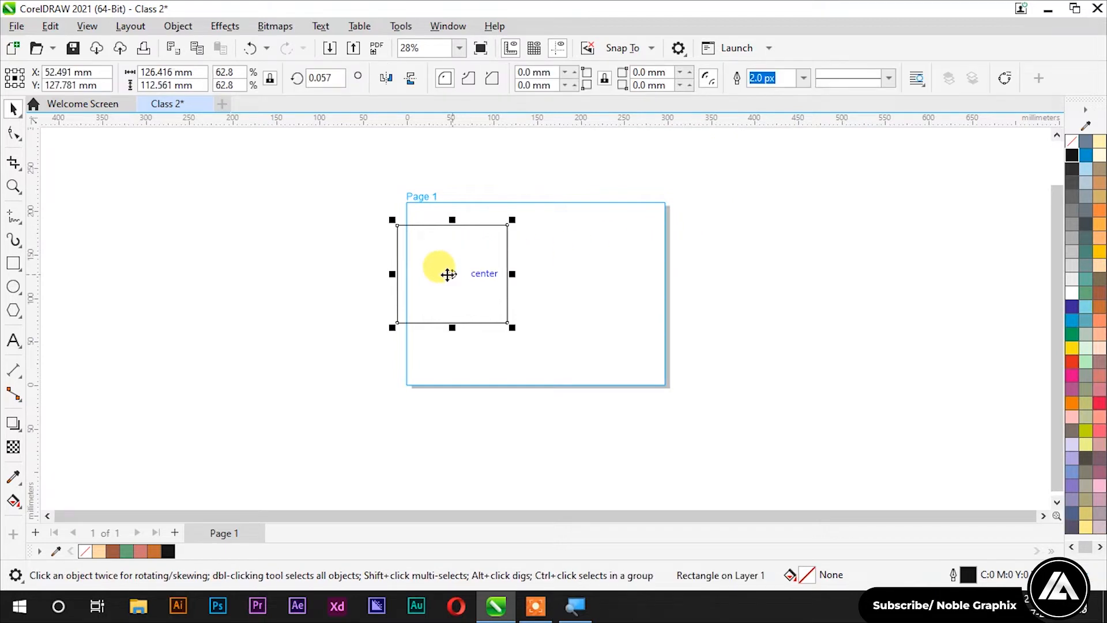
{"action": "left_click", "coordinate": [692, 215]}
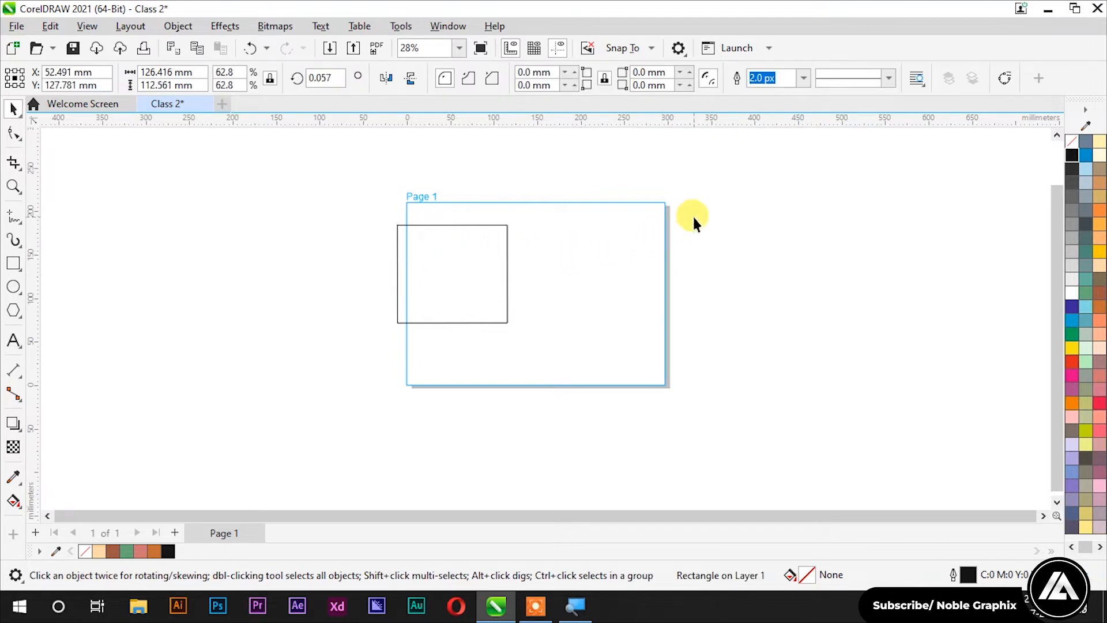
{"action": "left_click", "coordinate": [449, 271]}
{"action": "left_click", "coordinate": [729, 250]}
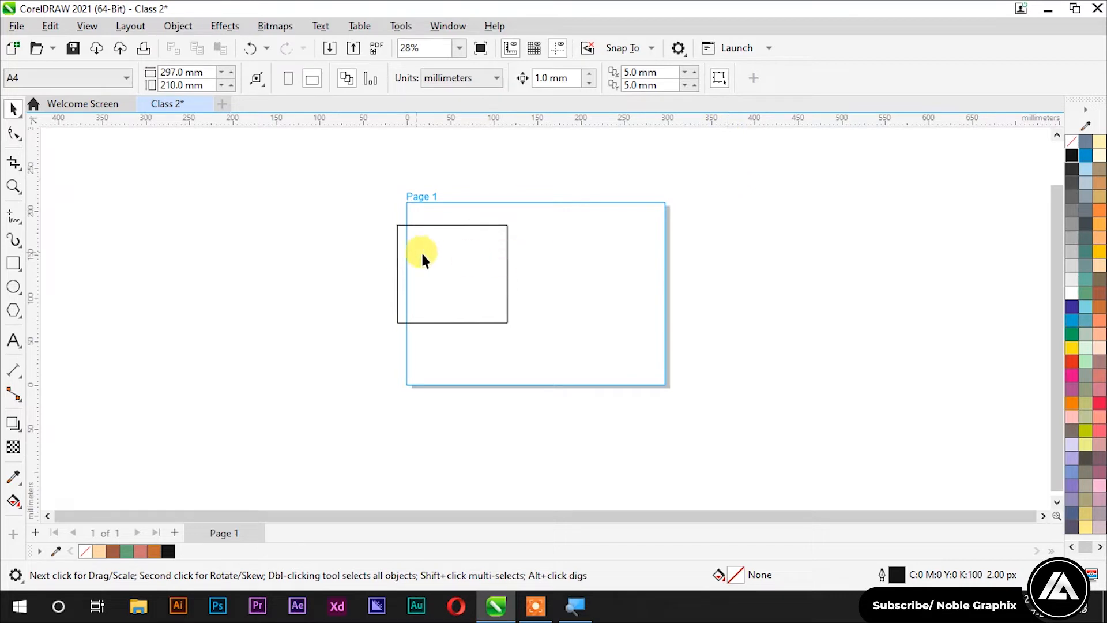
{"action": "left_click", "coordinate": [463, 261]}
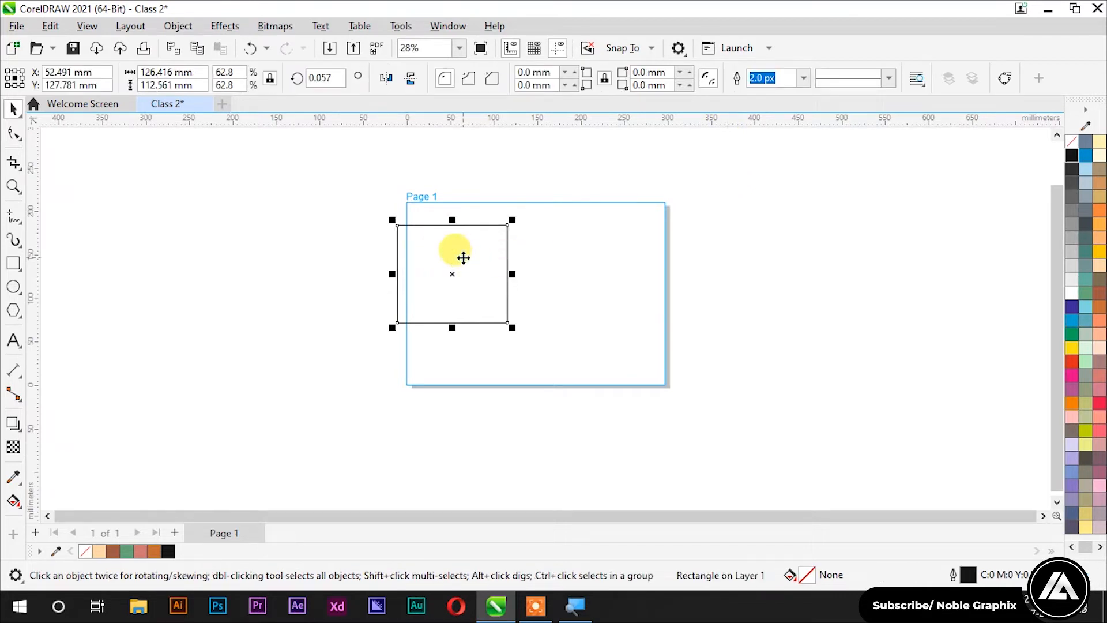
{"action": "left_click", "coordinate": [283, 220]}
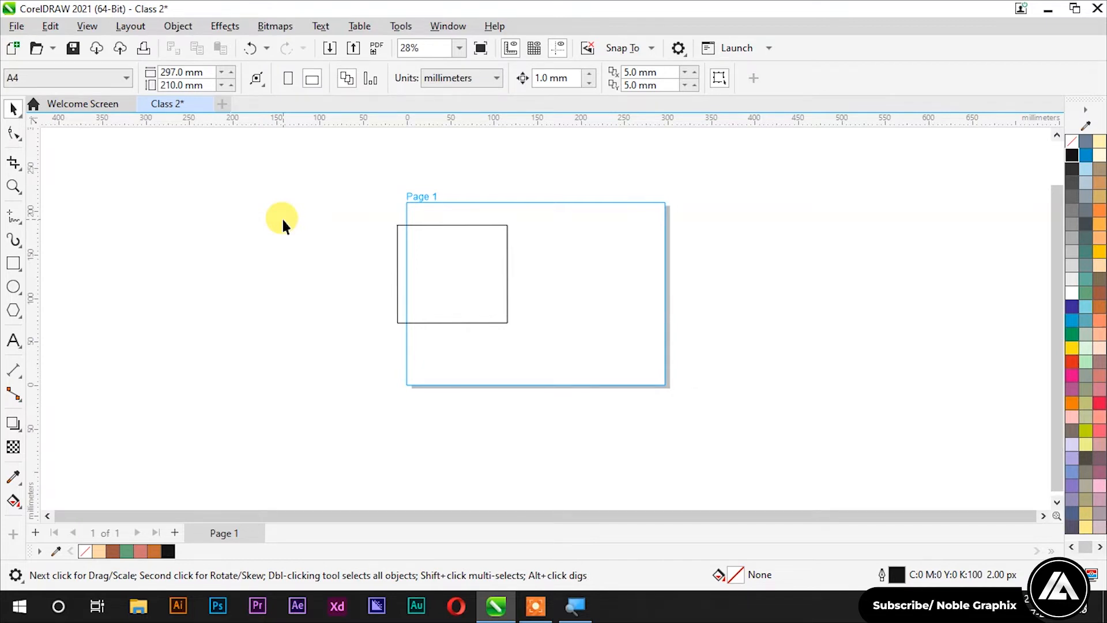
{"action": "left_click", "coordinate": [470, 289]}
{"action": "key", "text": "Delete"}
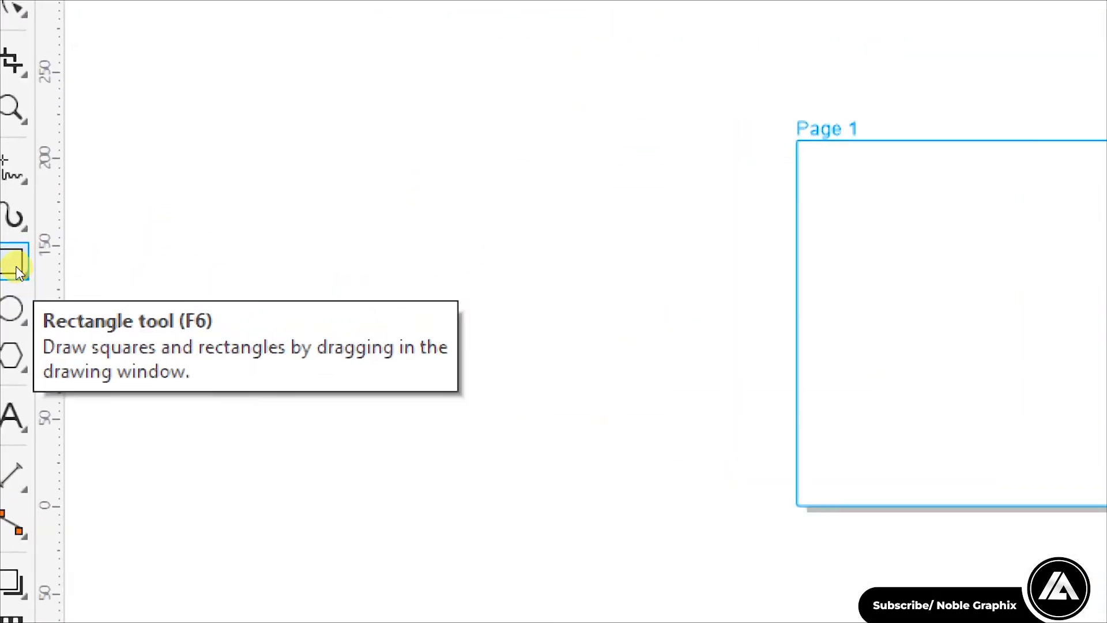
Step: Pick the Rectangle tool from the toolbox flyout and draw a large rectangle over Page 1's left edge
{"action": "left_click", "coordinate": [16, 269]}
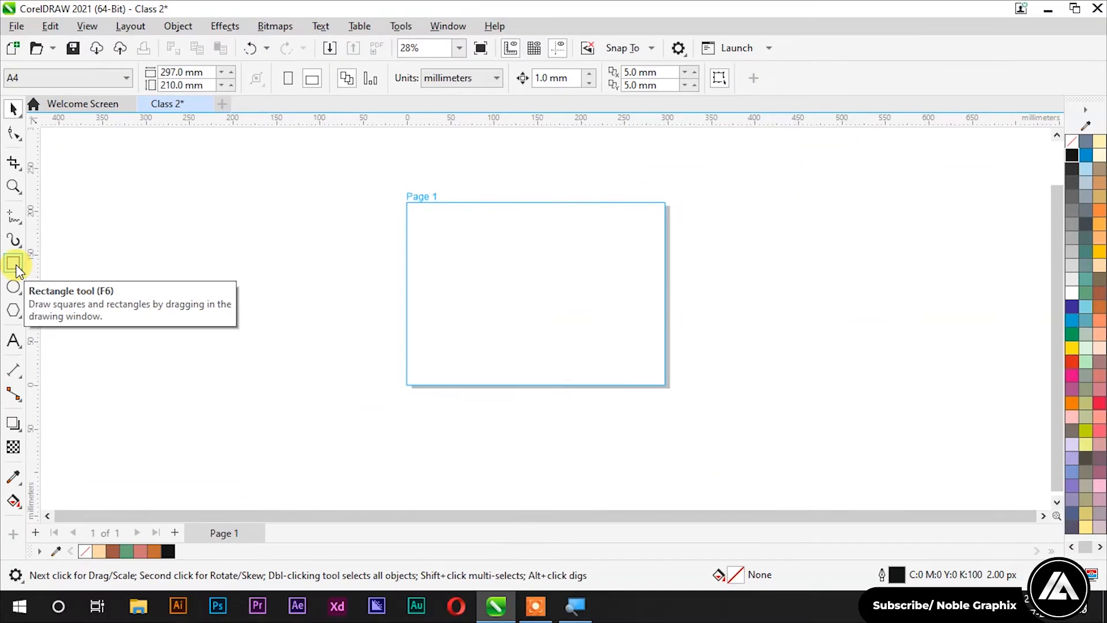
{"action": "left_click", "coordinate": [17, 271]}
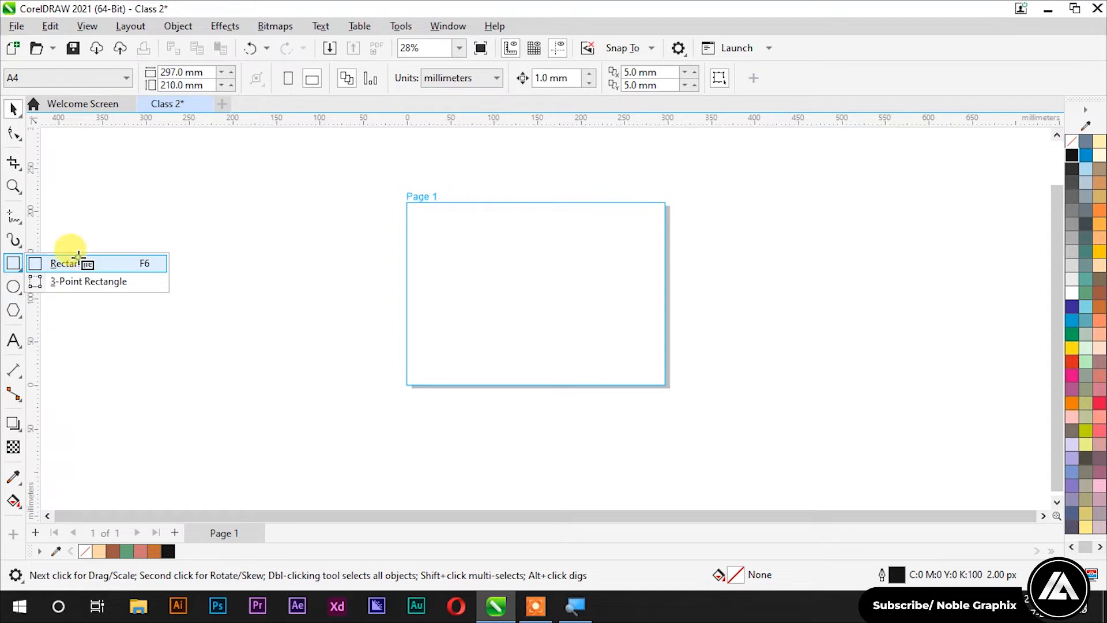
{"action": "left_click", "coordinate": [84, 263]}
{"action": "left_click_drag", "start_coordinate": [256, 233], "coordinate": [486, 442]}
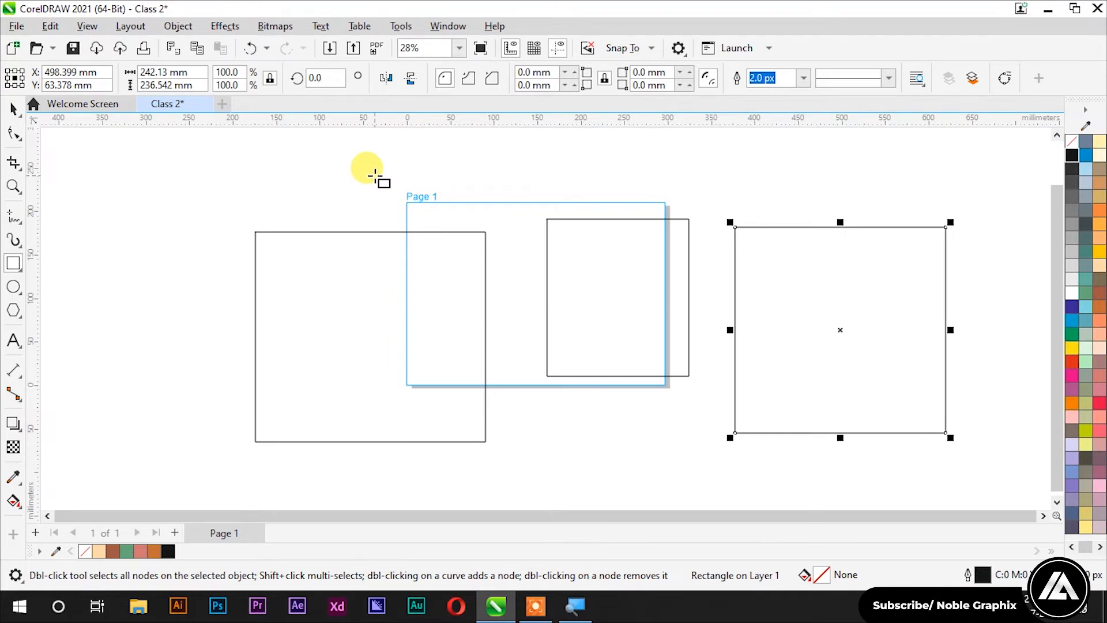
Step: Draw four more small rectangles around the canvas, undoing the last one
{"action": "scroll", "coordinate": [315, 238], "scroll_direction": "down", "scroll_amount": 1}
{"action": "left_click_drag", "start_coordinate": [511, 371], "coordinate": [614, 451]}
{"action": "left_click_drag", "start_coordinate": [287, 388], "coordinate": [212, 318]}
{"action": "left_click_drag", "start_coordinate": [147, 210], "coordinate": [237, 289]}
{"action": "left_click_drag", "start_coordinate": [219, 179], "coordinate": [319, 241]}
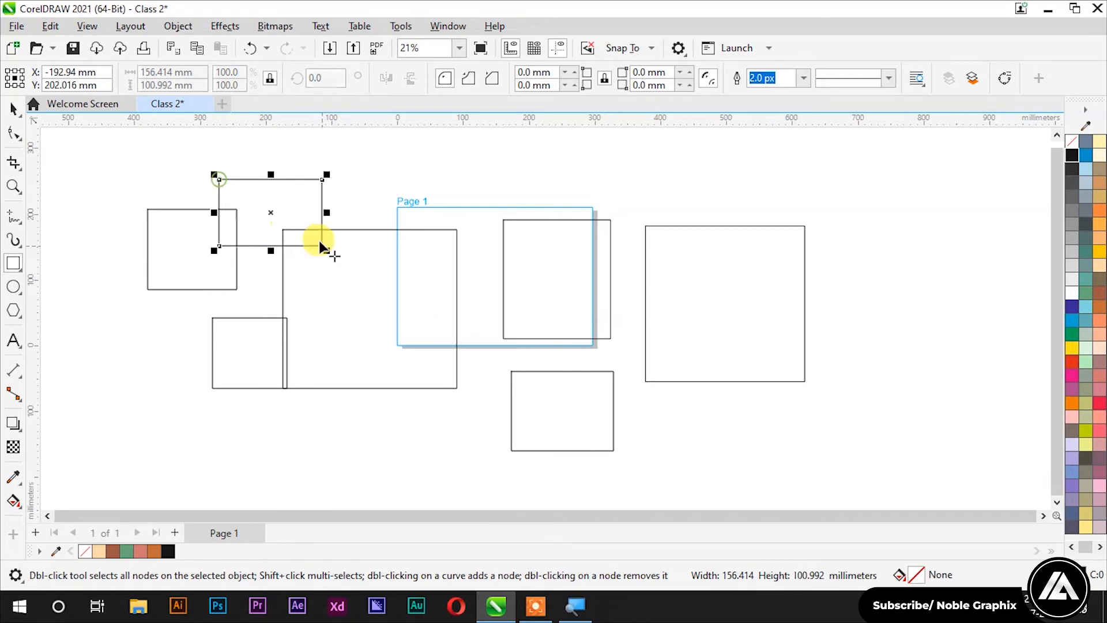
{"action": "key", "text": "ctrl+z"}
{"action": "key", "text": "ctrl+z"}
{"action": "key", "text": "ctrl+z"}
{"action": "key", "text": "ctrl+z"}
{"action": "key", "text": "ctrl+z"}
{"action": "key", "text": "ctrl+z"}
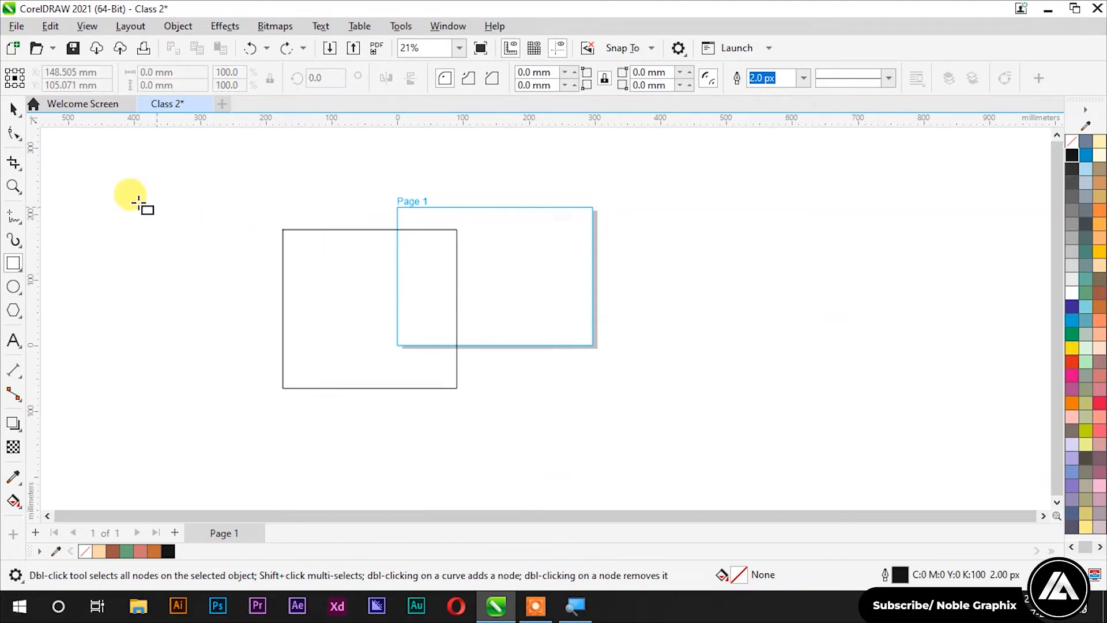
Step: Select the large rectangle with the Pick tool and drag it across onto Page 1
{"action": "left_click", "coordinate": [13, 108]}
{"action": "left_click", "coordinate": [87, 193]}
{"action": "left_click", "coordinate": [399, 362]}
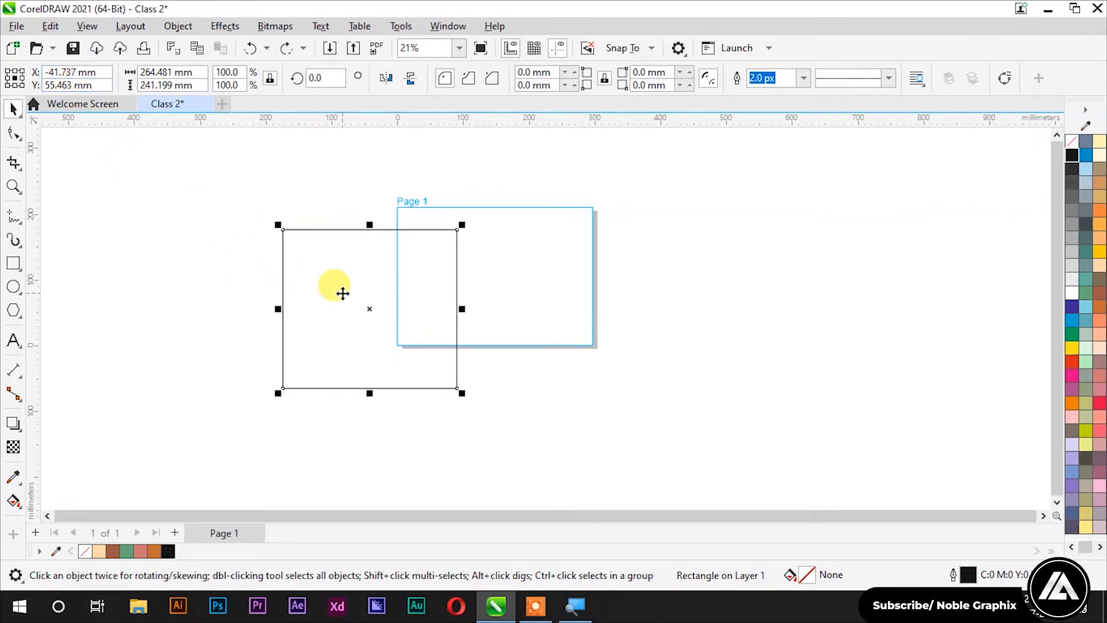
{"action": "left_click_drag", "start_coordinate": [342, 294], "coordinate": [462, 287]}
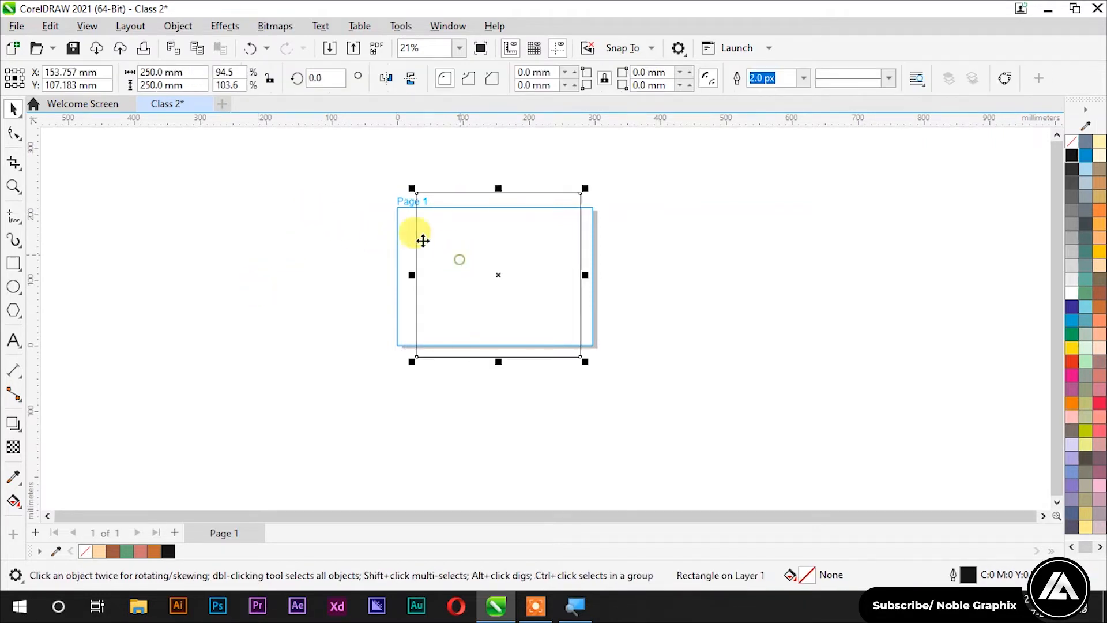
Step: Rotate the rectangle by 45° and then undo the rotation
{"action": "left_click", "coordinate": [316, 77]}
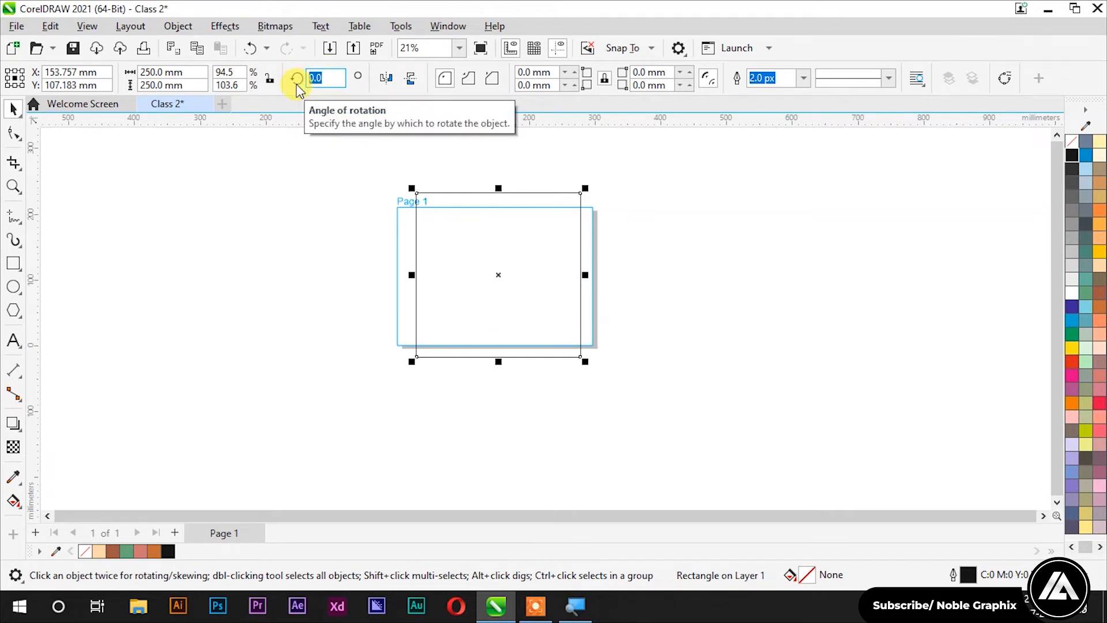
{"action": "type", "text": "45"}
{"action": "key", "text": "Return"}
{"action": "key", "text": "ctrl+z"}
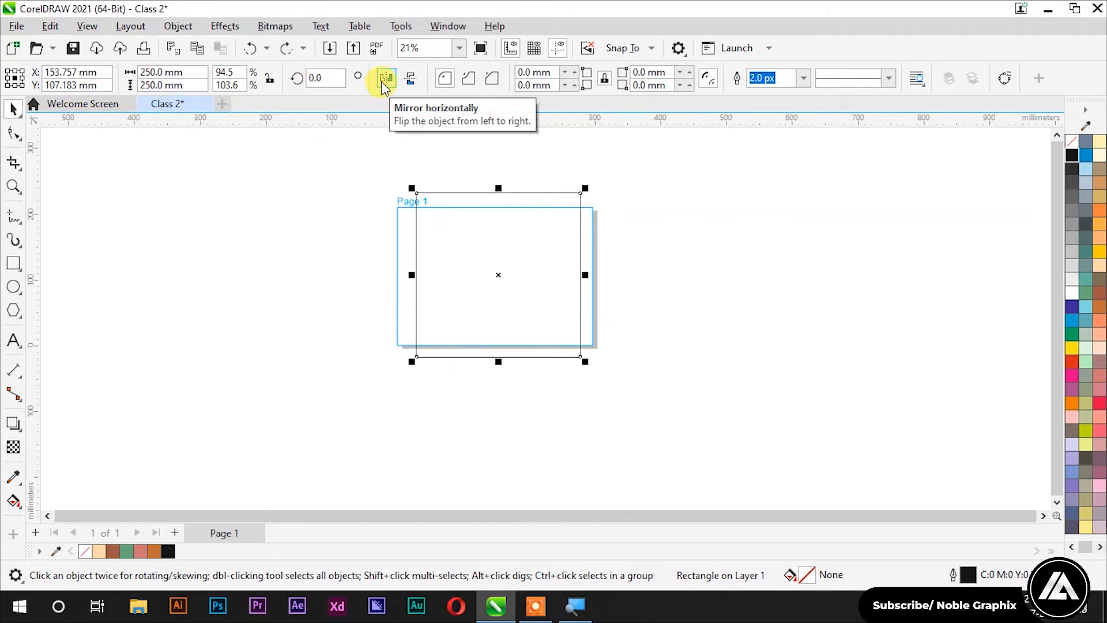
Step: Stretch the rectangle wider to the right and draw a second, narrow rectangle
{"action": "left_click", "coordinate": [357, 196]}
{"action": "left_click", "coordinate": [492, 235]}
{"action": "left_click_drag", "start_coordinate": [584, 275], "coordinate": [714, 275]}
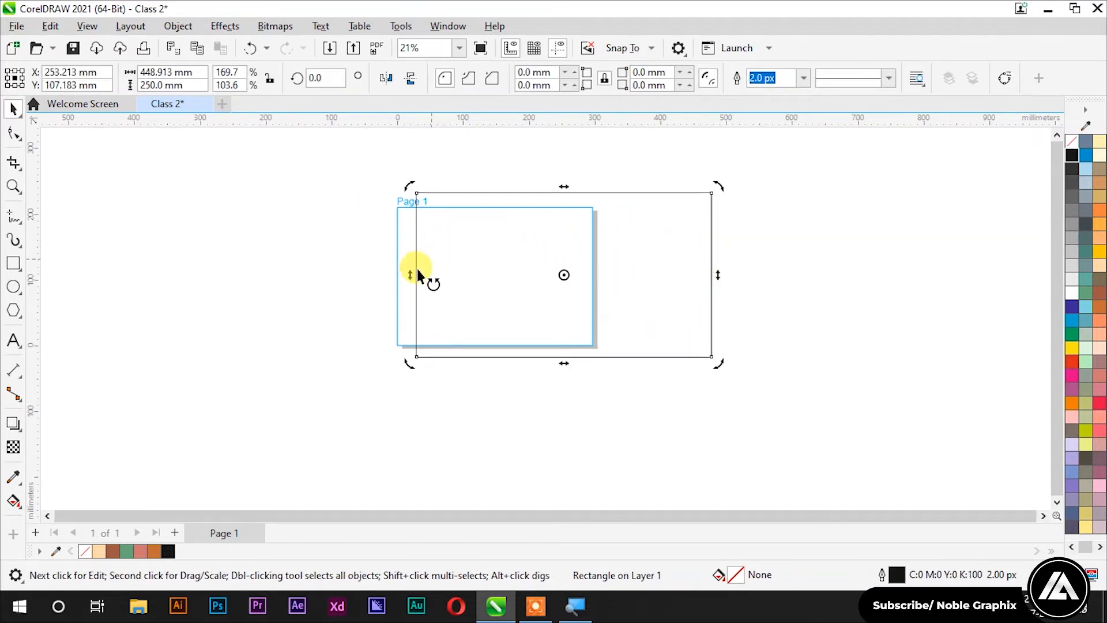
{"action": "left_click", "coordinate": [13, 263]}
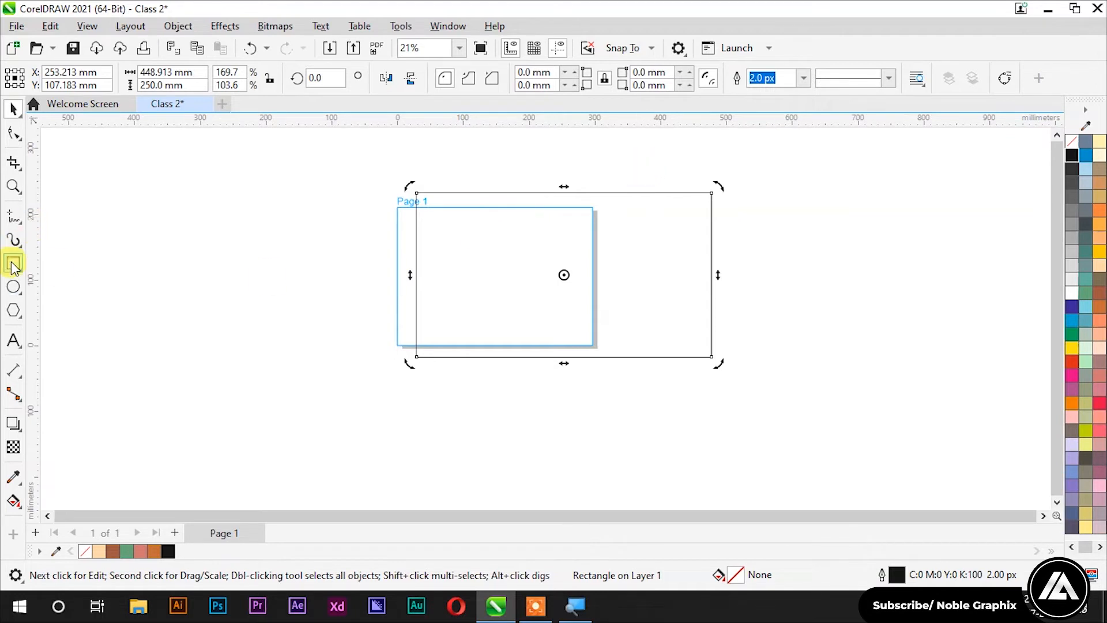
{"action": "left_click_drag", "start_coordinate": [399, 174], "coordinate": [466, 372]}
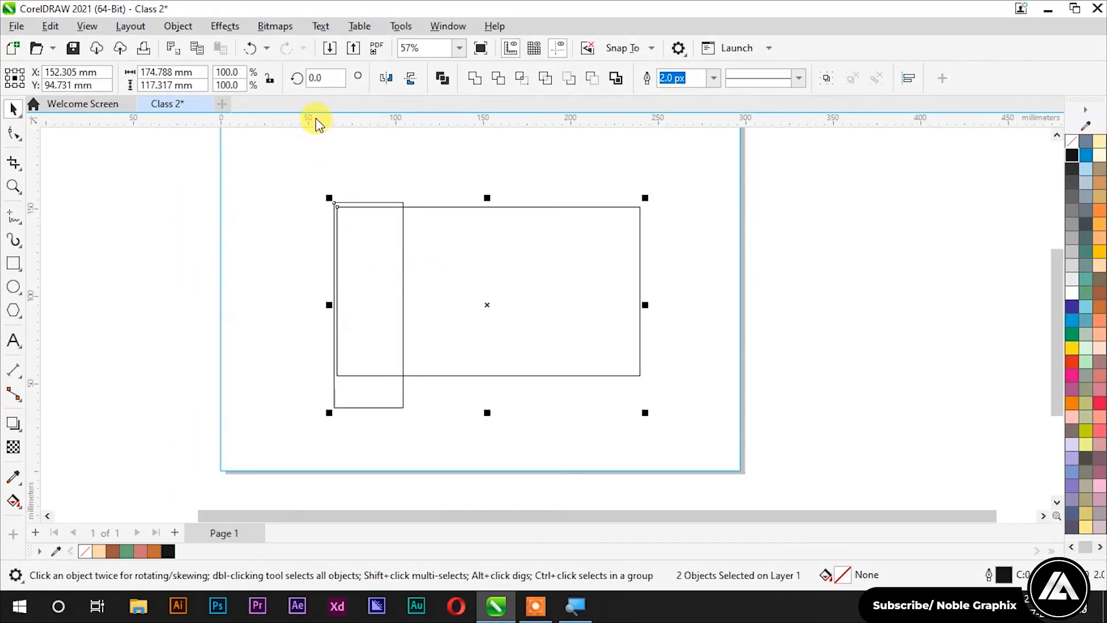
Step: Mirror the rectangles horizontally and back, then flip them vertically
{"action": "left_click", "coordinate": [387, 77]}
{"action": "left_click", "coordinate": [388, 78]}
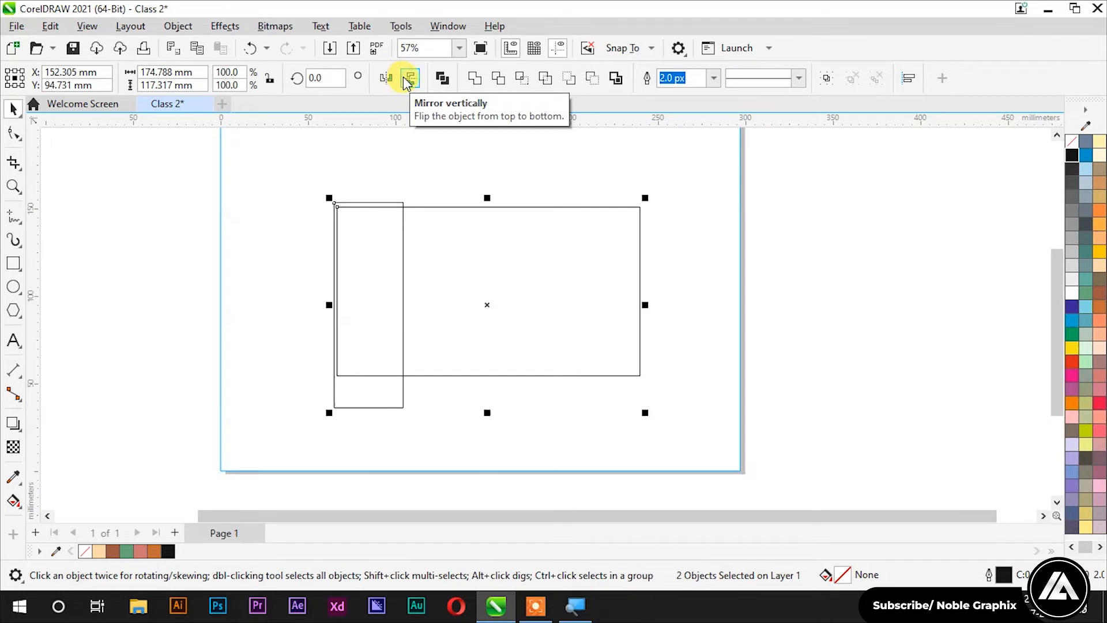
{"action": "left_click", "coordinate": [414, 78]}
Step: Delete the narrow rectangle and narrow the remaining one to about 112 mm wide
{"action": "scroll", "coordinate": [249, 244], "scroll_direction": "down", "scroll_amount": 3}
{"action": "left_click", "coordinate": [250, 244]}
{"action": "key", "text": "Delete"}
{"action": "left_click", "coordinate": [344, 225]}
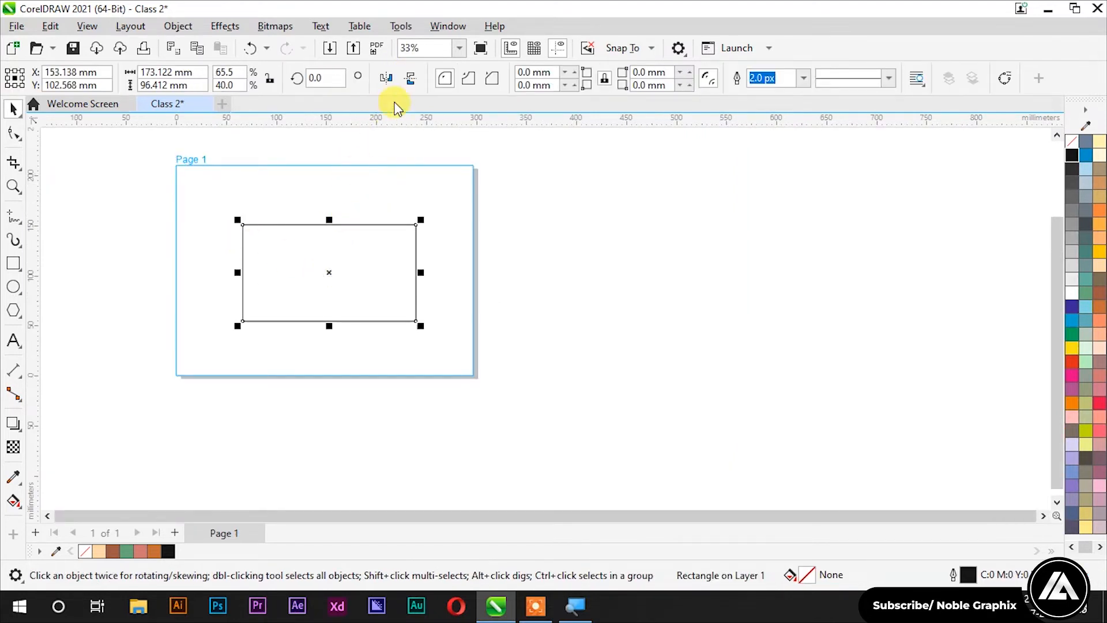
{"action": "scroll", "coordinate": [404, 242], "scroll_direction": "up", "scroll_amount": 1}
{"action": "left_click_drag", "start_coordinate": [440, 283], "coordinate": [366, 283]}
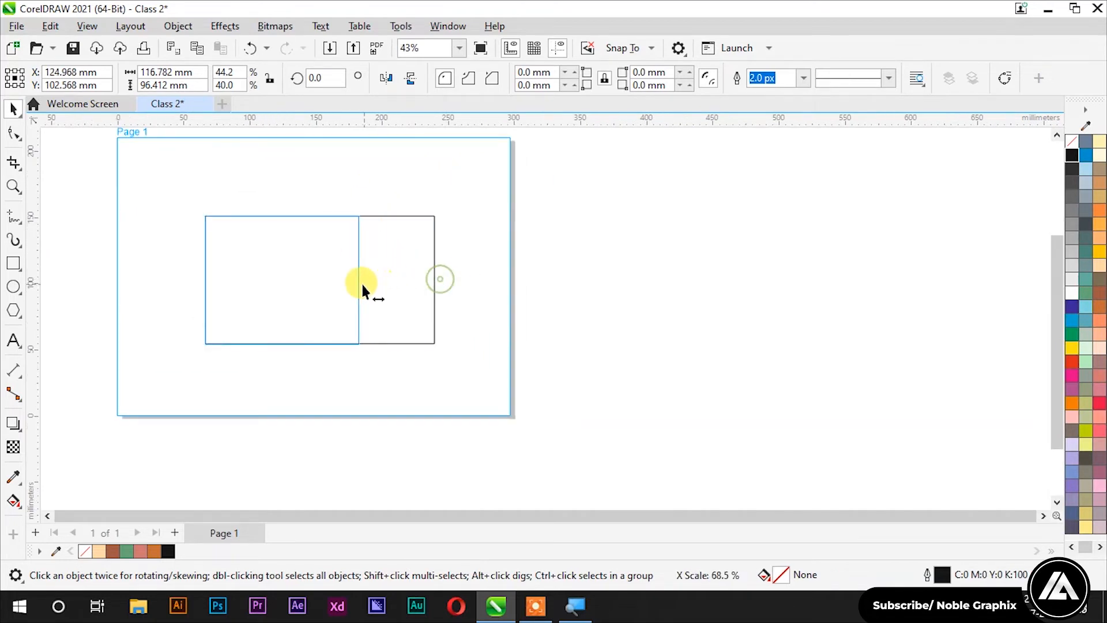
{"action": "scroll", "coordinate": [526, 292], "scroll_direction": "down", "scroll_amount": 2}
{"action": "scroll", "coordinate": [341, 207], "scroll_direction": "up", "scroll_amount": 1}
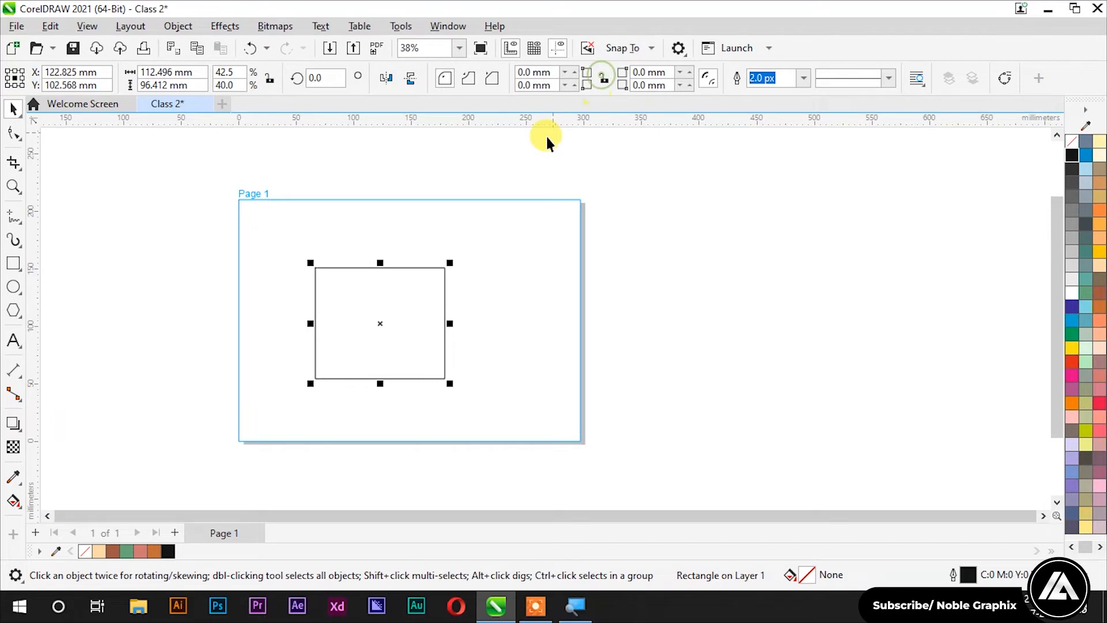
Step: Link the corners and give all four a 20 mm chamfered corner
{"action": "left_click", "coordinate": [553, 85]}
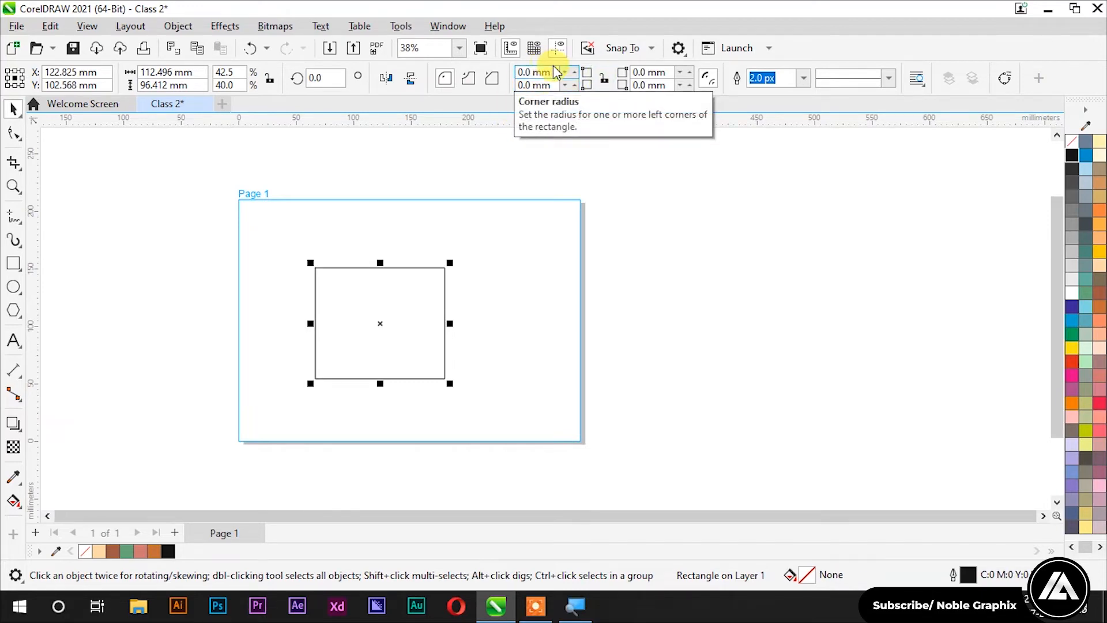
{"action": "left_click", "coordinate": [604, 78]}
{"action": "left_click", "coordinate": [535, 72]}
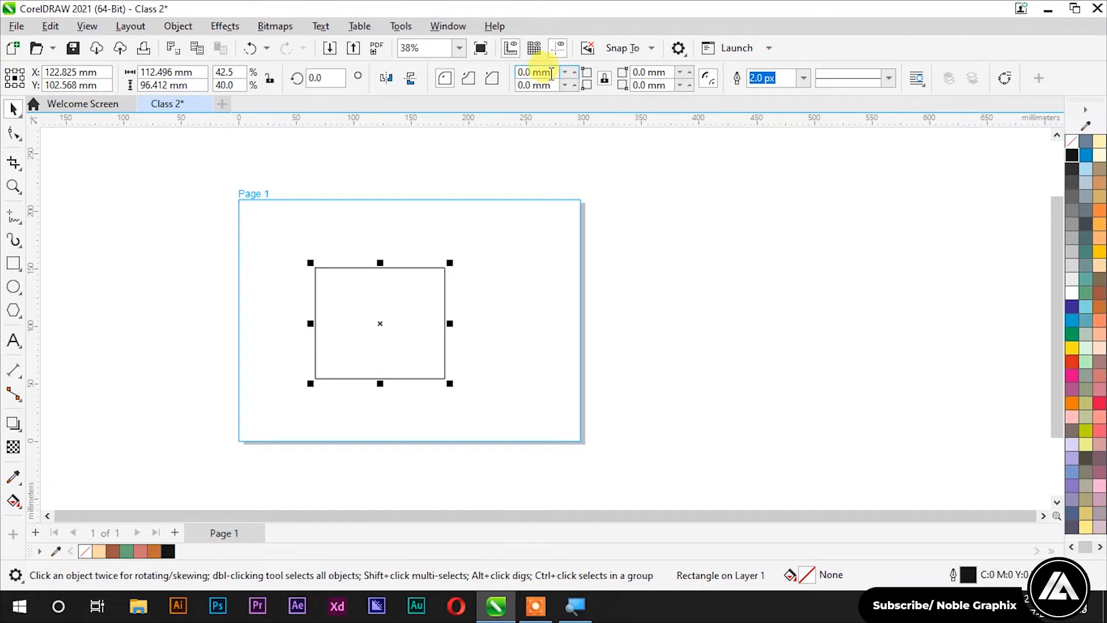
{"action": "left_click", "coordinate": [488, 78]}
{"action": "type", "text": "2"}
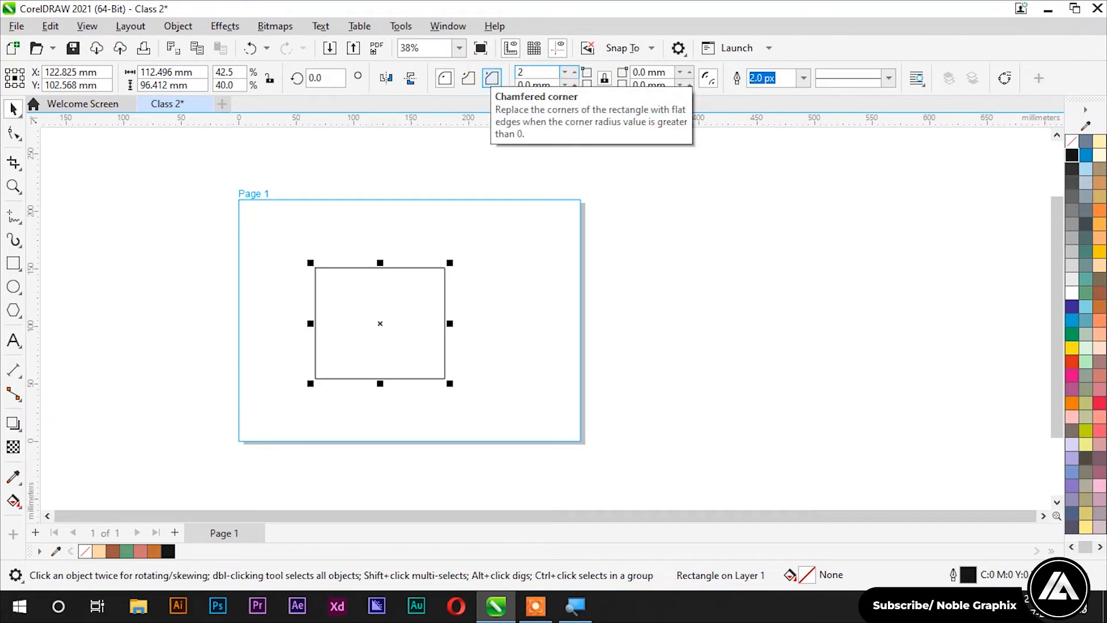
{"action": "type", "text": "0"}
{"action": "key", "text": "Return"}
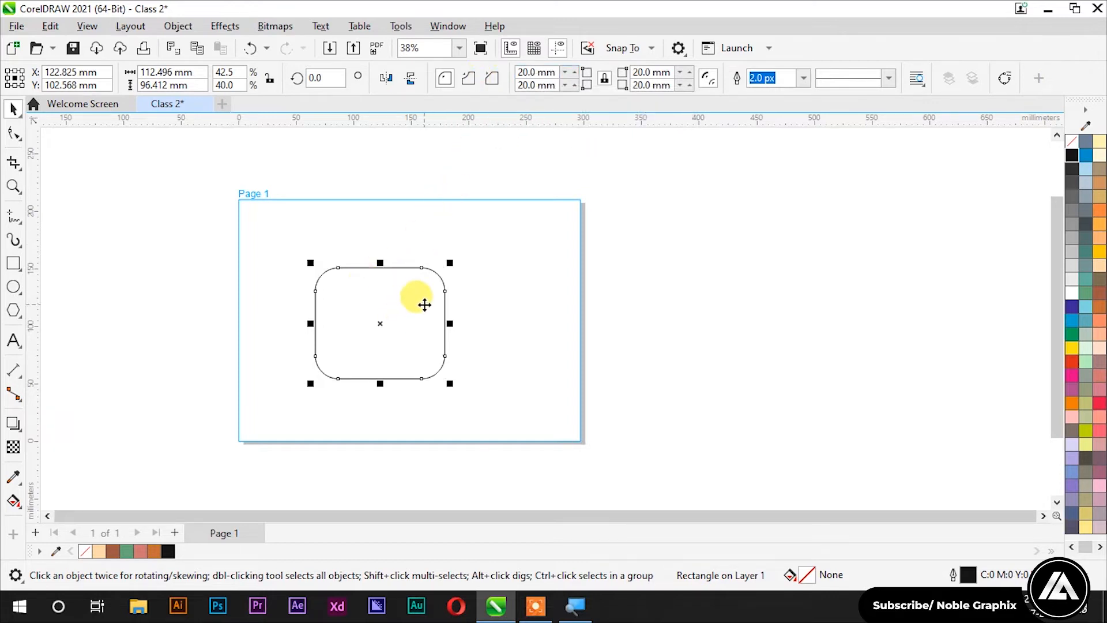
{"action": "scroll", "coordinate": [425, 305], "scroll_direction": "up", "scroll_amount": 1}
{"action": "scroll", "coordinate": [425, 304], "scroll_direction": "up", "scroll_amount": 1}
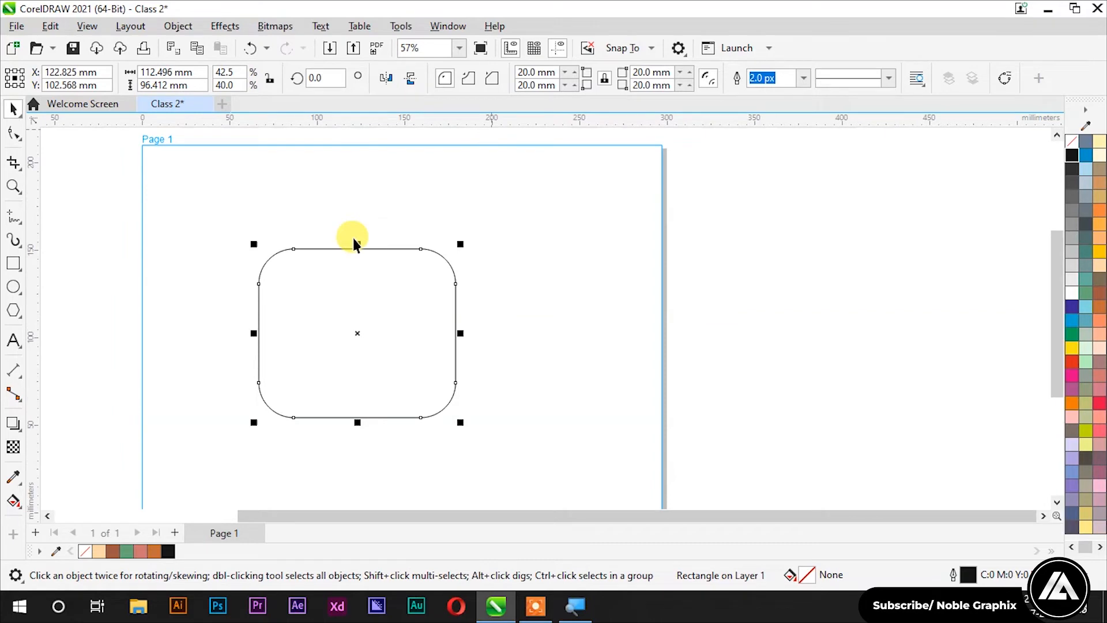
Step: Try 50 mm scalloped corners, undo, then reset all corners to 0
{"action": "left_click", "coordinate": [468, 78]}
{"action": "type", "text": "50"}
{"action": "key", "text": "Return"}
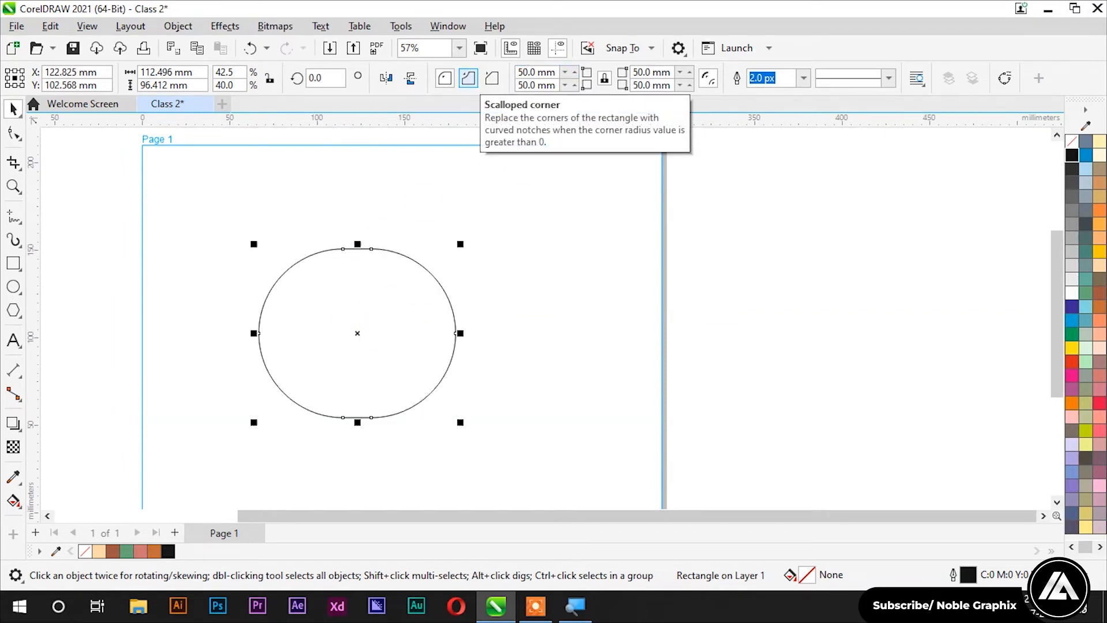
{"action": "key", "text": "ctrl+z"}
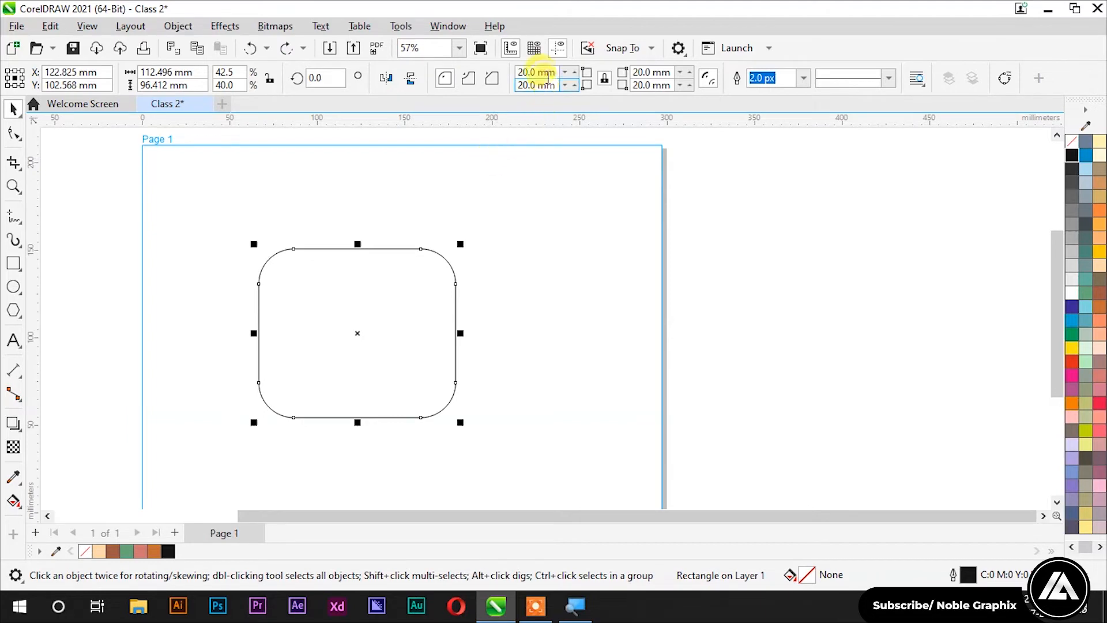
{"action": "left_click_drag", "start_coordinate": [555, 72], "coordinate": [491, 77]}
{"action": "type", "text": "0"}
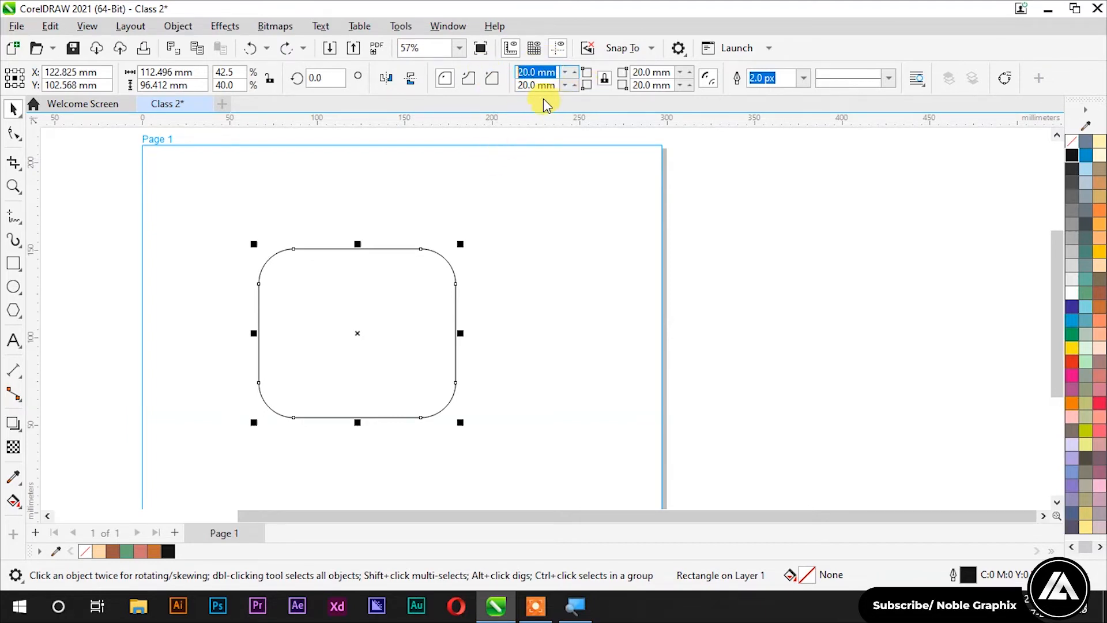
{"action": "key", "text": "Return"}
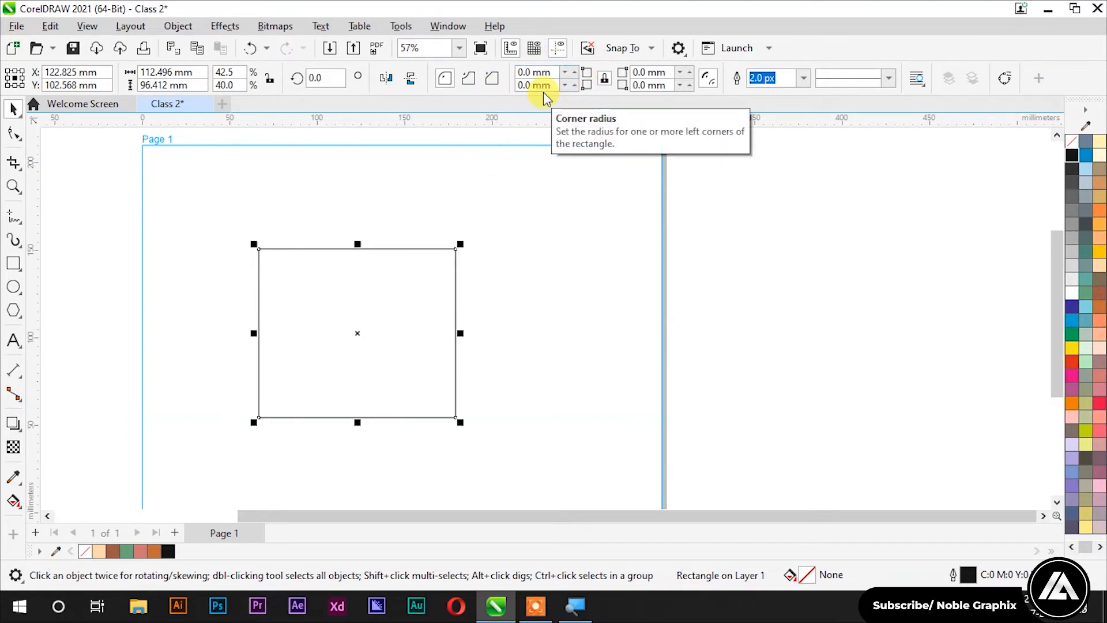
Step: Unlock the corners and round only the top-left corner by 20 mm
{"action": "left_click", "coordinate": [602, 79]}
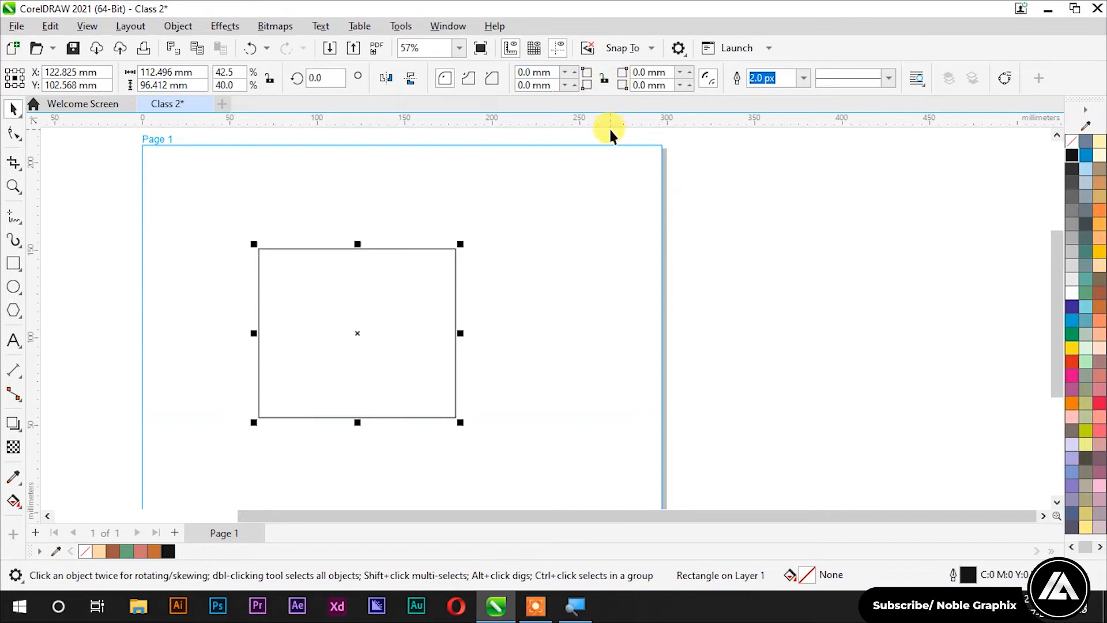
{"action": "left_click_drag", "start_coordinate": [551, 72], "coordinate": [506, 78]}
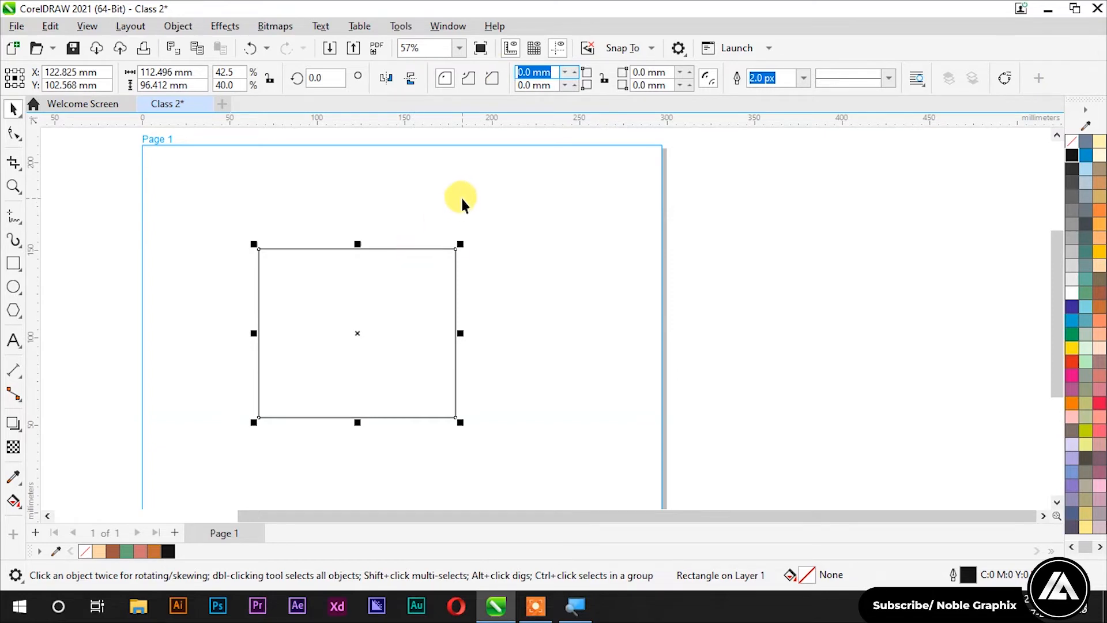
{"action": "type", "text": "20"}
{"action": "key", "text": "Return"}
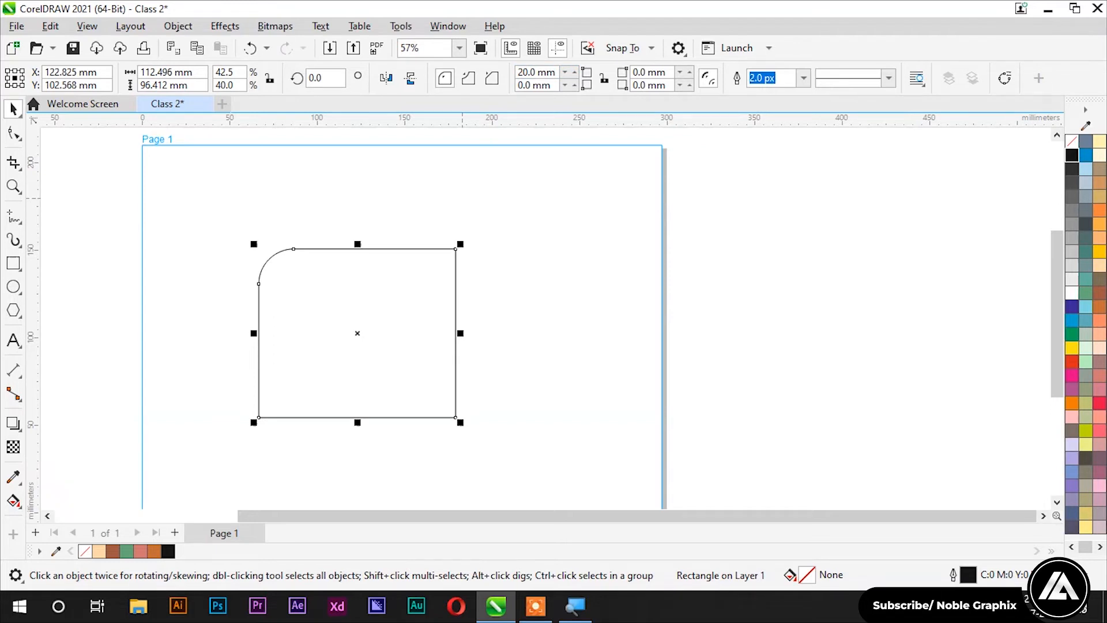
Step: Try a 50 mm scalloped corner, then undo back to the 20 mm rounded corner
{"action": "left_click", "coordinate": [470, 82]}
{"action": "left_click_drag", "start_coordinate": [553, 71], "coordinate": [478, 73]}
{"action": "type", "text": "50"}
{"action": "key", "text": "Return"}
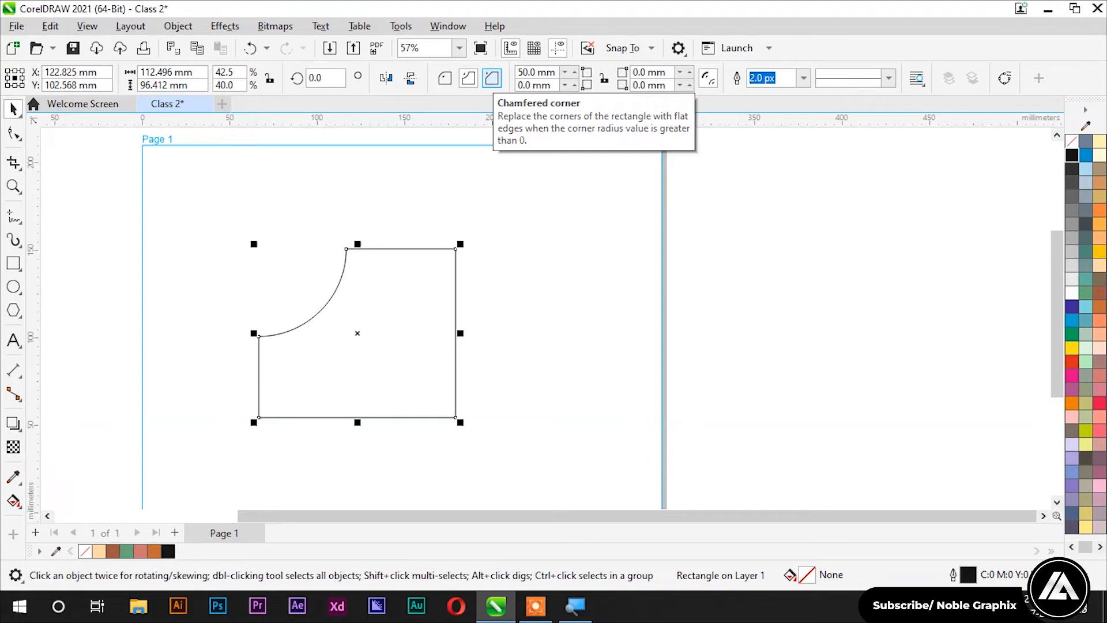
{"action": "key", "text": "ctrl+z"}
{"action": "key", "text": "ctrl+z"}
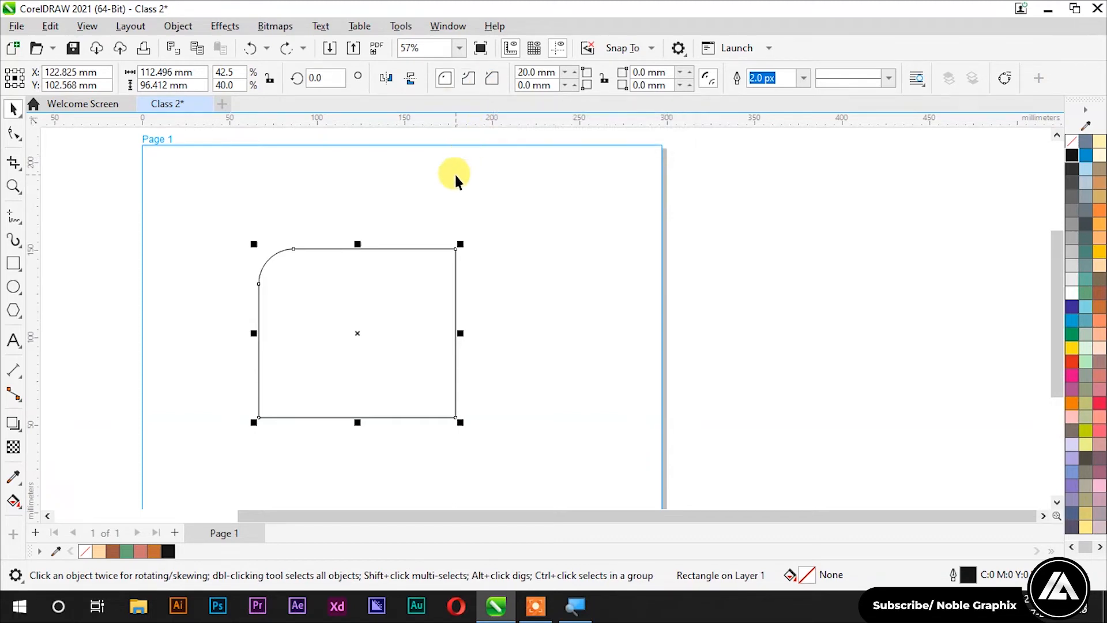
Step: Switch to a chamfered corner, try a 100 mm chamfer, and undo it
{"action": "left_click", "coordinate": [492, 79]}
{"action": "scroll", "coordinate": [302, 260], "scroll_direction": "up", "scroll_amount": 1}
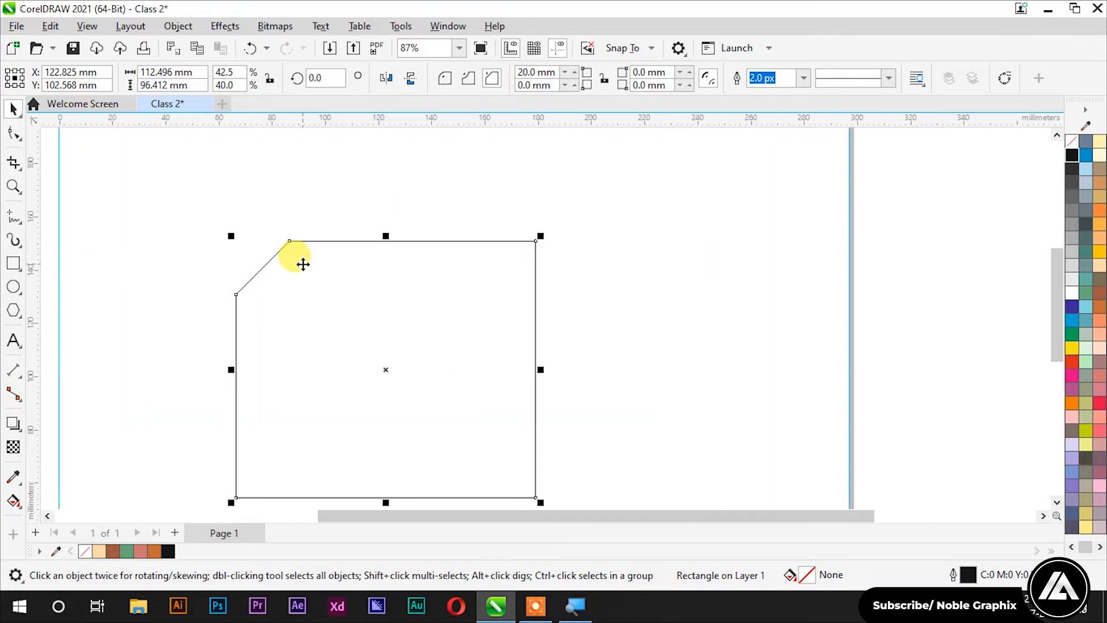
{"action": "scroll", "coordinate": [303, 264], "scroll_direction": "down", "scroll_amount": 1}
{"action": "left_click", "coordinate": [206, 248]}
{"action": "left_click", "coordinate": [322, 279]}
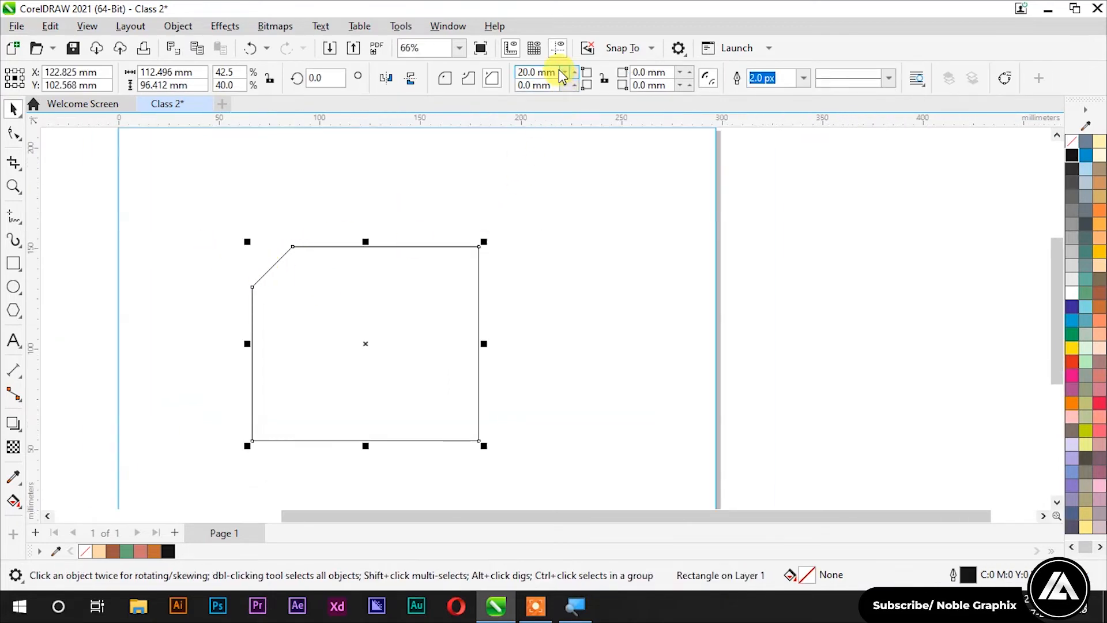
{"action": "left_click", "coordinate": [468, 78]}
{"action": "type", "text": "100"}
{"action": "key", "text": "Return"}
{"action": "left_click", "coordinate": [492, 77]}
{"action": "key", "text": "ctrl+z"}
Step: Set a 40 mm corner chamfer, then reset the corner size to 0
{"action": "left_click", "coordinate": [487, 81]}
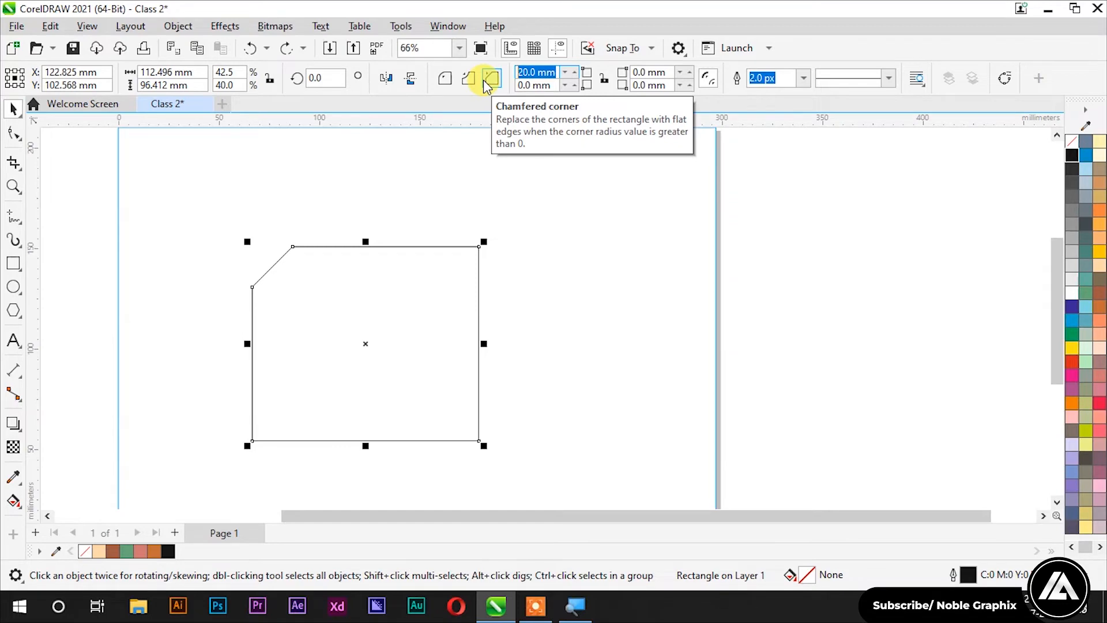
{"action": "type", "text": "40"}
{"action": "key", "text": "Return"}
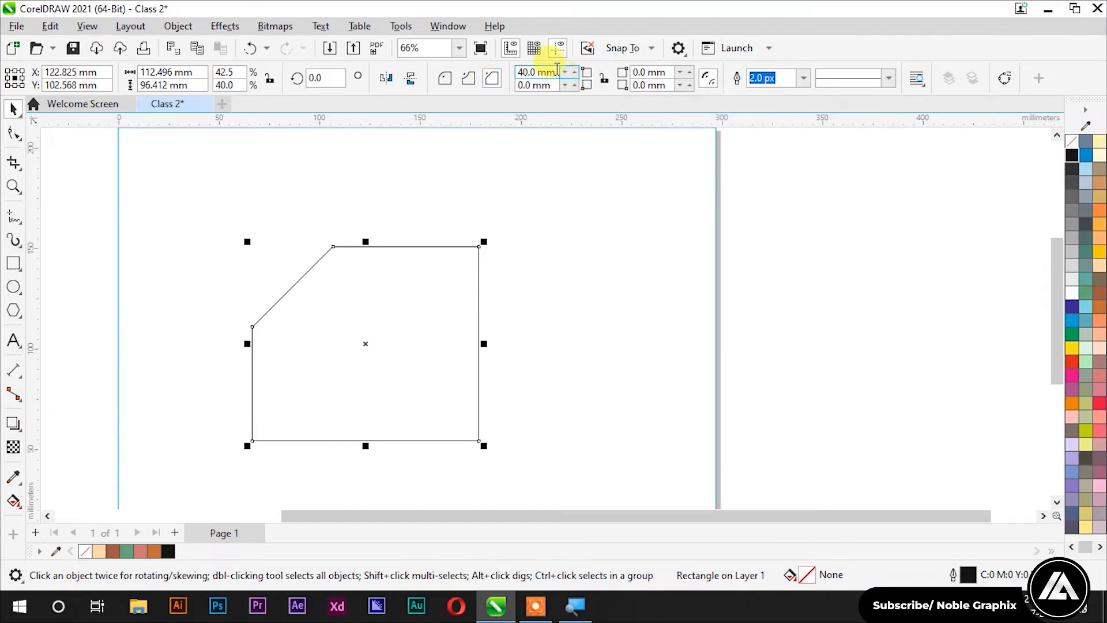
{"action": "left_click_drag", "start_coordinate": [554, 74], "coordinate": [495, 76]}
{"action": "type", "text": "0"}
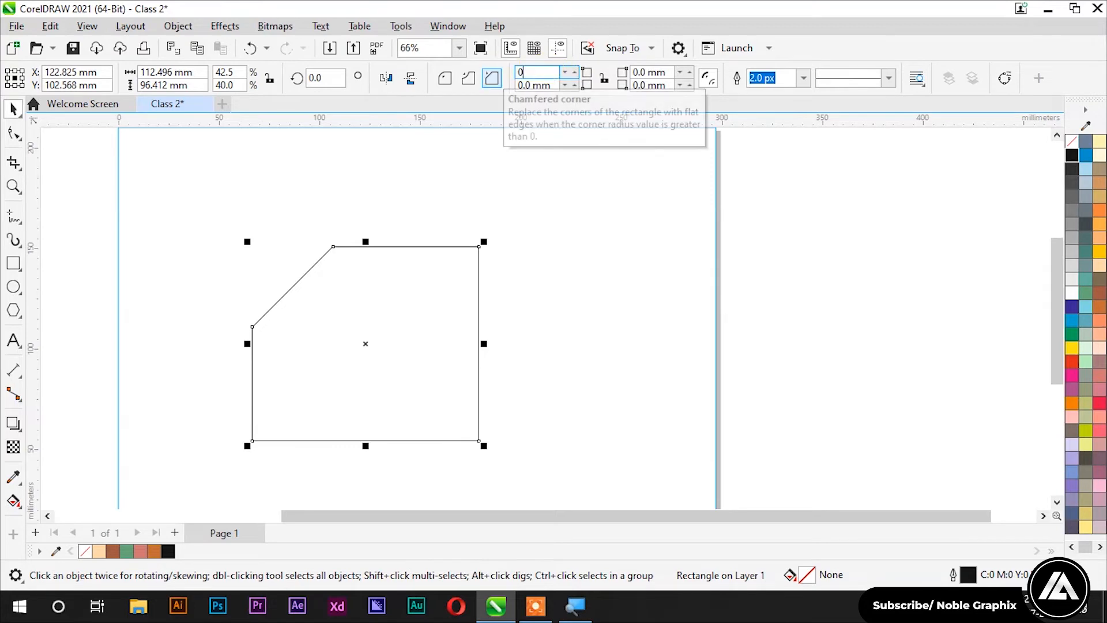
{"action": "left_click", "coordinate": [592, 133]}
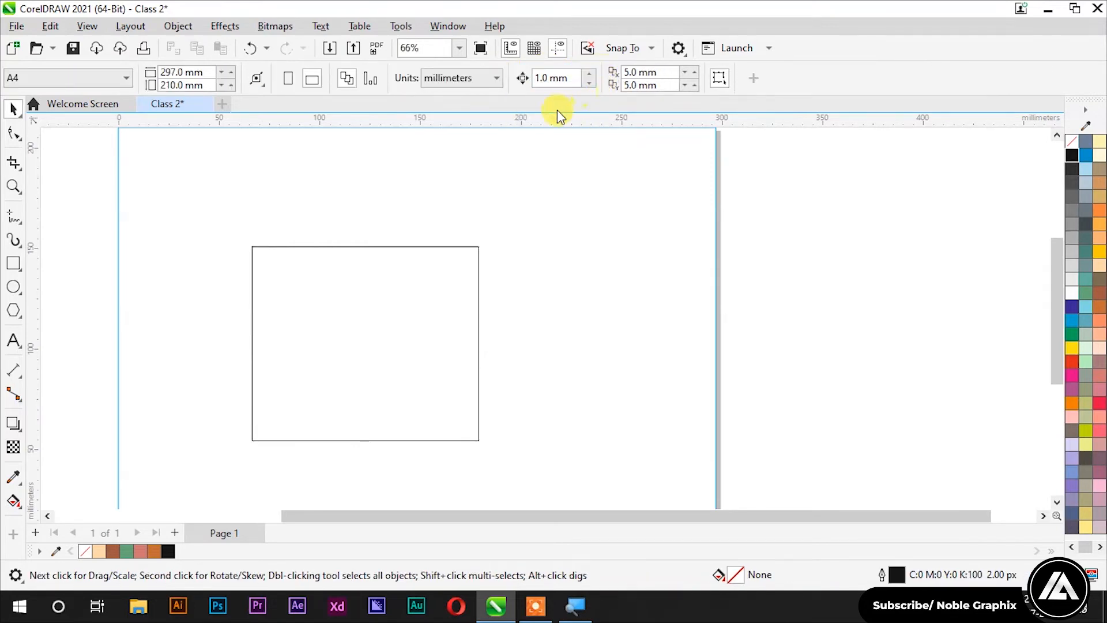
Step: Try 10 mm corners on the rectangle and undo the change
{"action": "left_click", "coordinate": [437, 262]}
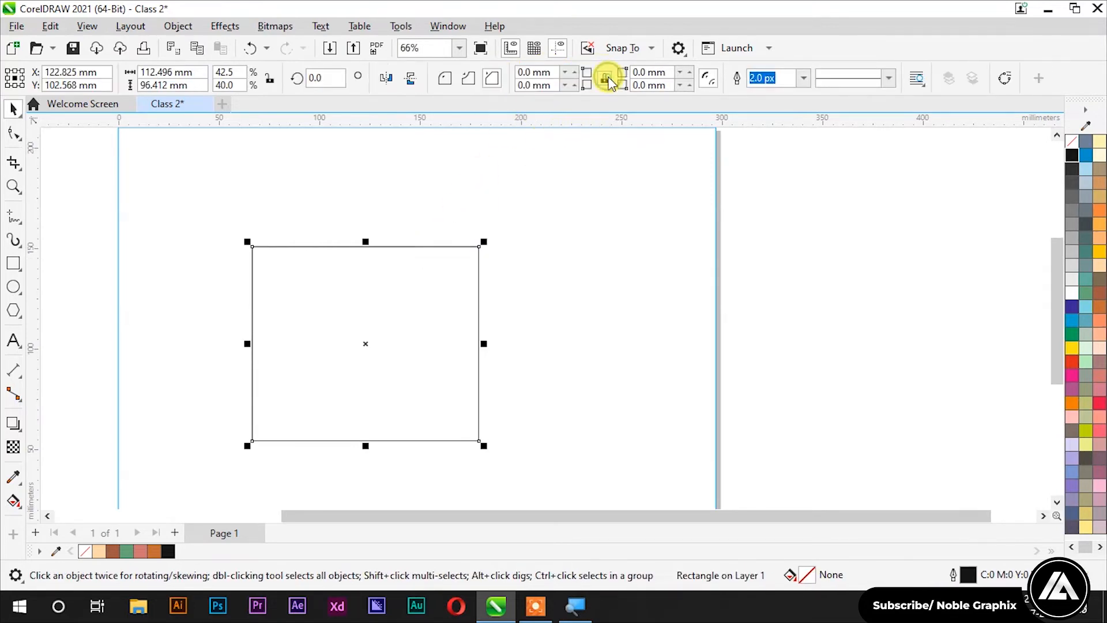
{"action": "left_click", "coordinate": [551, 72]}
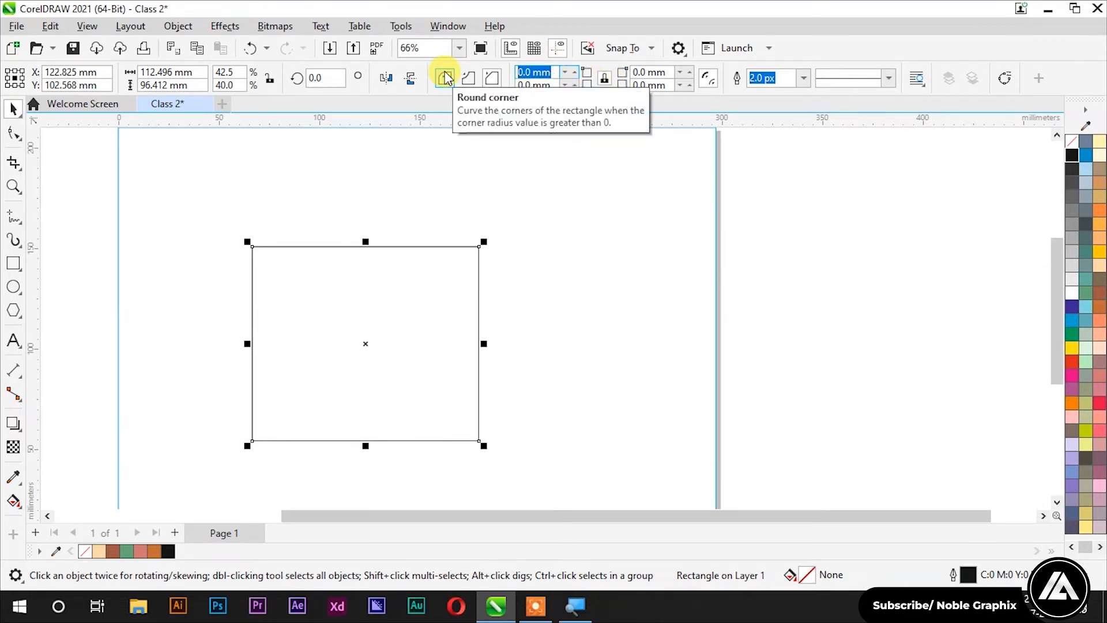
{"action": "type", "text": "10"}
{"action": "key", "text": "Return"}
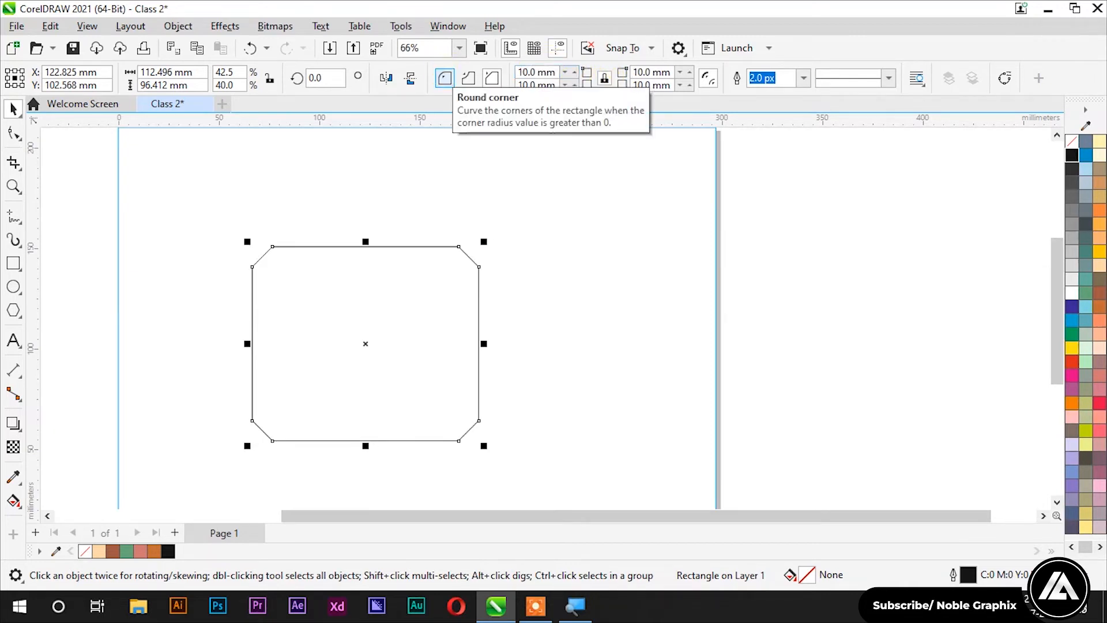
{"action": "key", "text": "ctrl+z"}
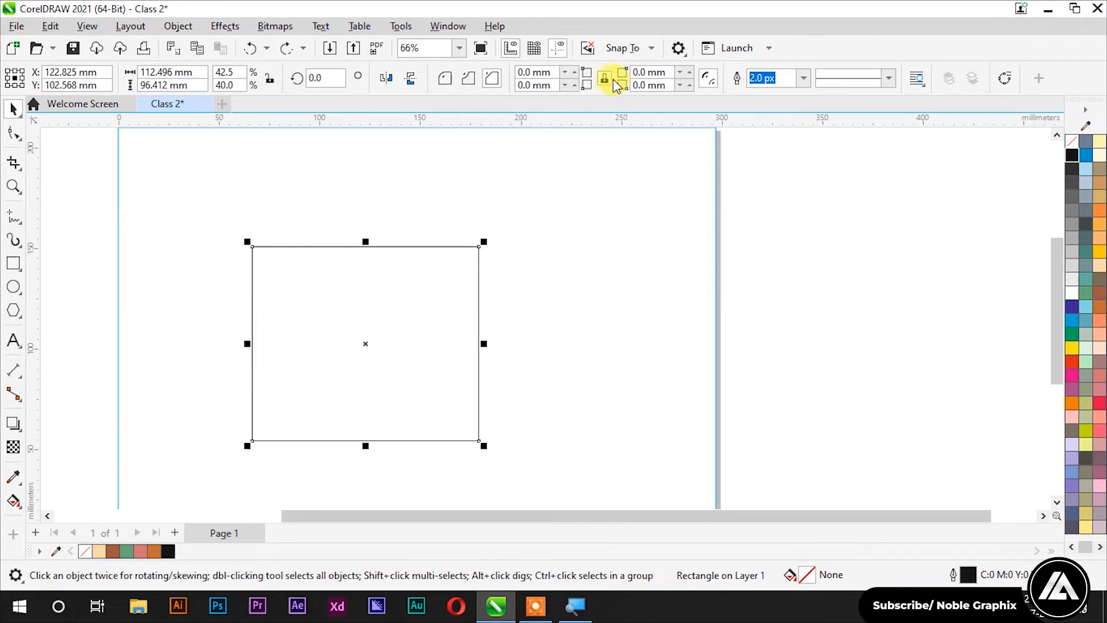
Step: Chamfer the top-left and bottom-right corners by 40 mm each, then inspect the shape
{"action": "left_click", "coordinate": [533, 73]}
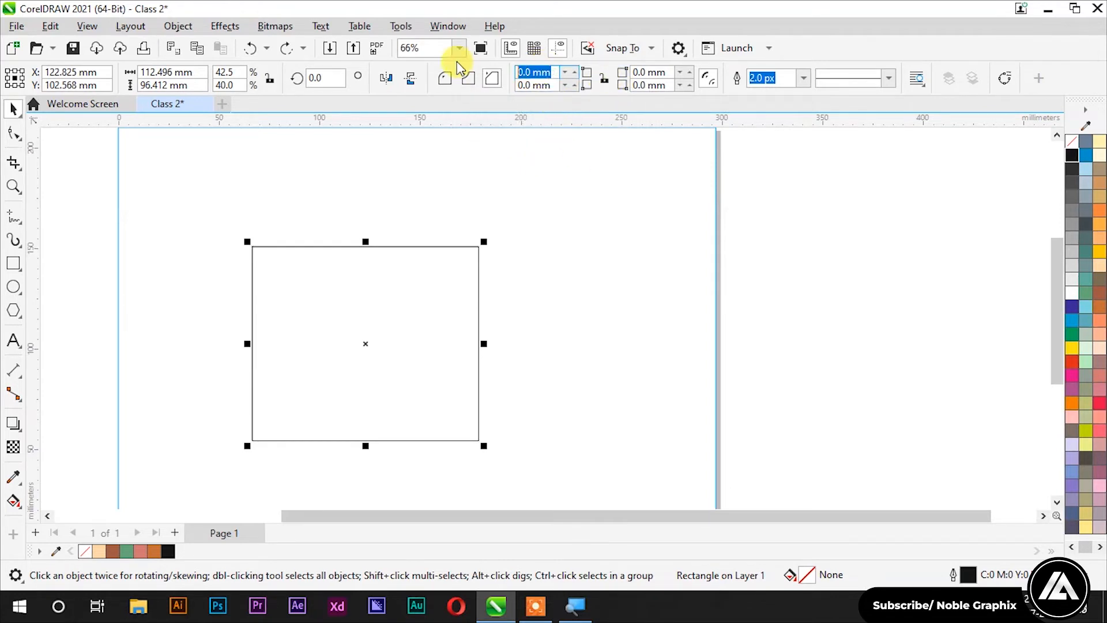
{"action": "type", "text": "40"}
{"action": "key", "text": "Return"}
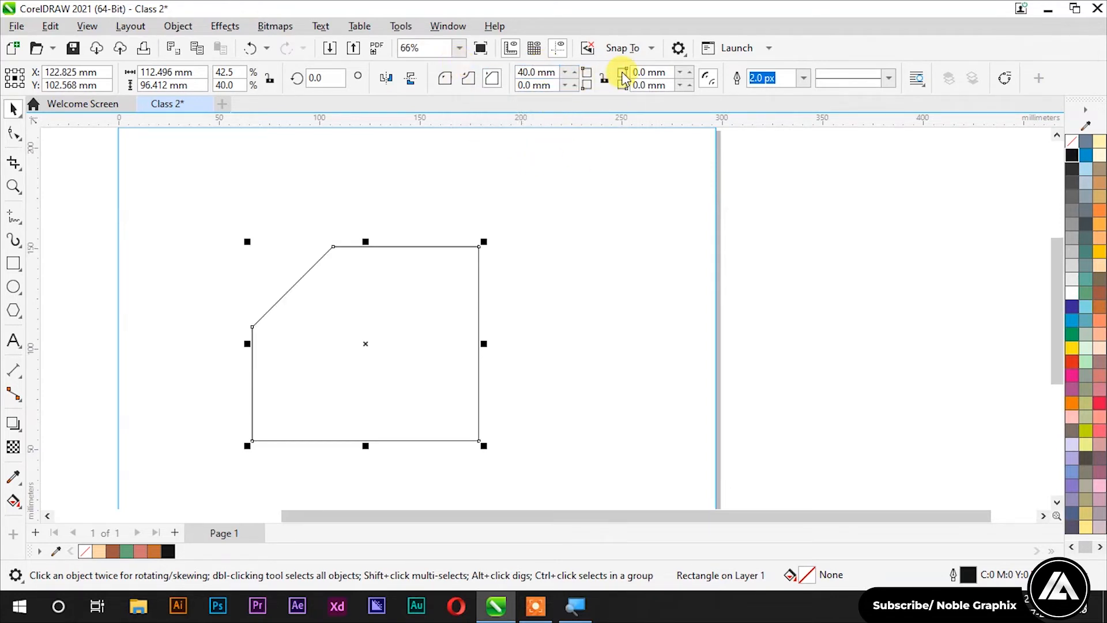
{"action": "left_click", "coordinate": [665, 86]}
{"action": "type", "text": "40"}
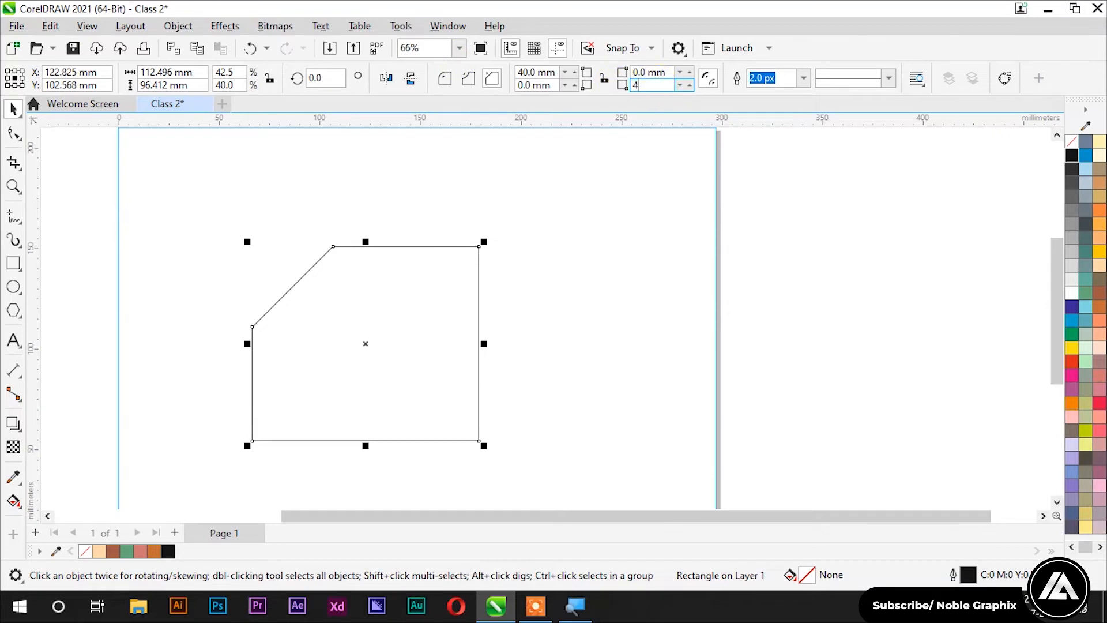
{"action": "key", "text": "Return"}
{"action": "left_click", "coordinate": [573, 331]}
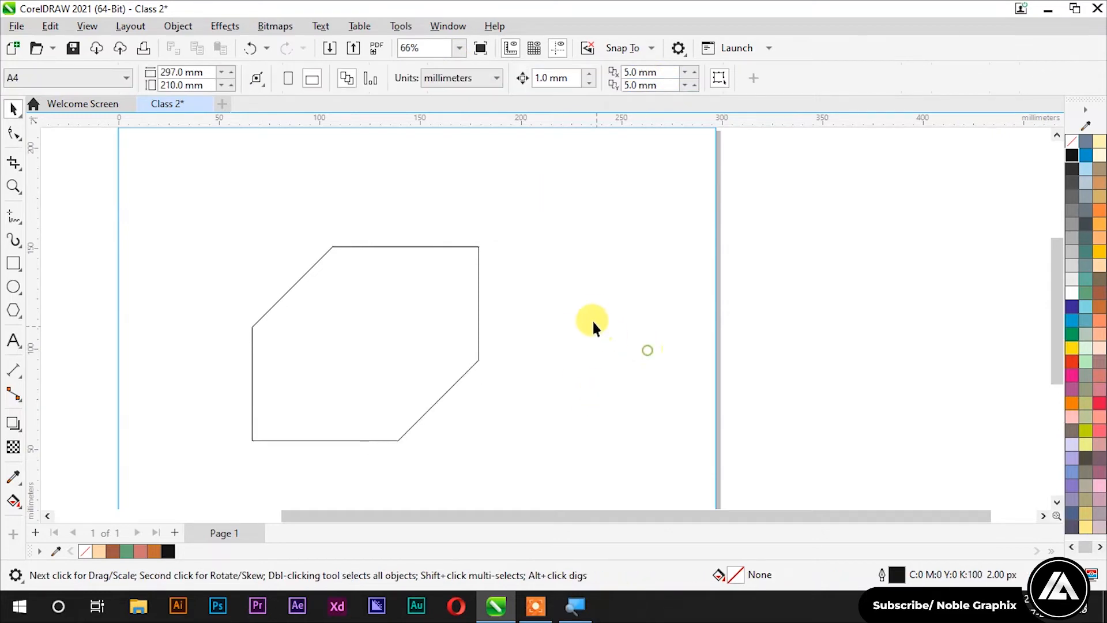
{"action": "scroll", "coordinate": [599, 327], "scroll_direction": "down", "scroll_amount": 2}
{"action": "left_click", "coordinate": [517, 301]}
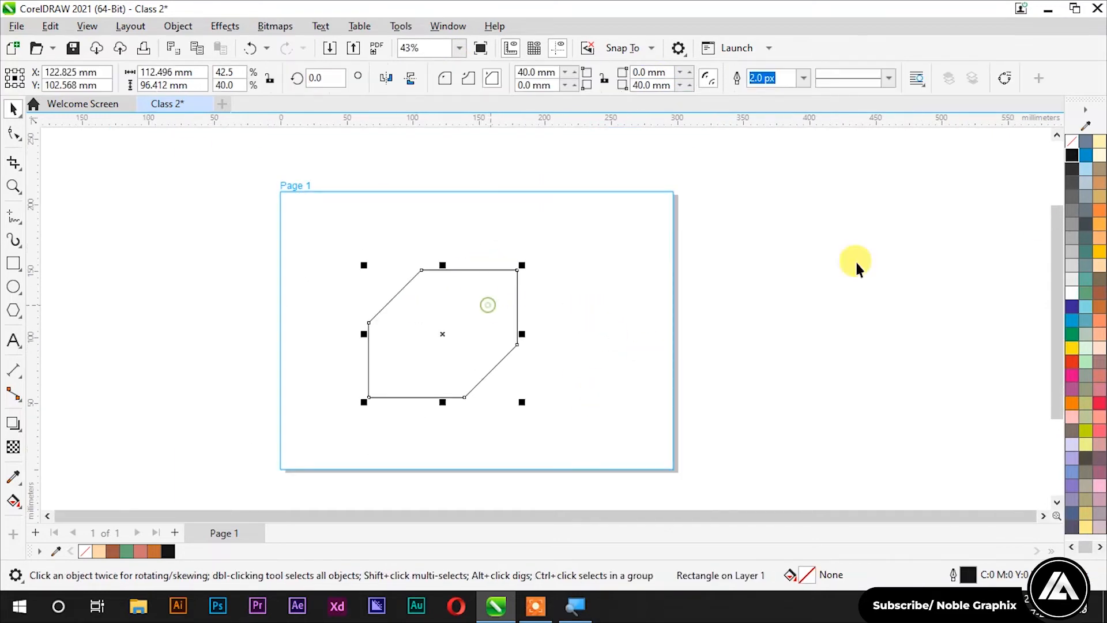
Step: Fill the shape red and drop a copy to its right
{"action": "left_click", "coordinate": [1072, 362]}
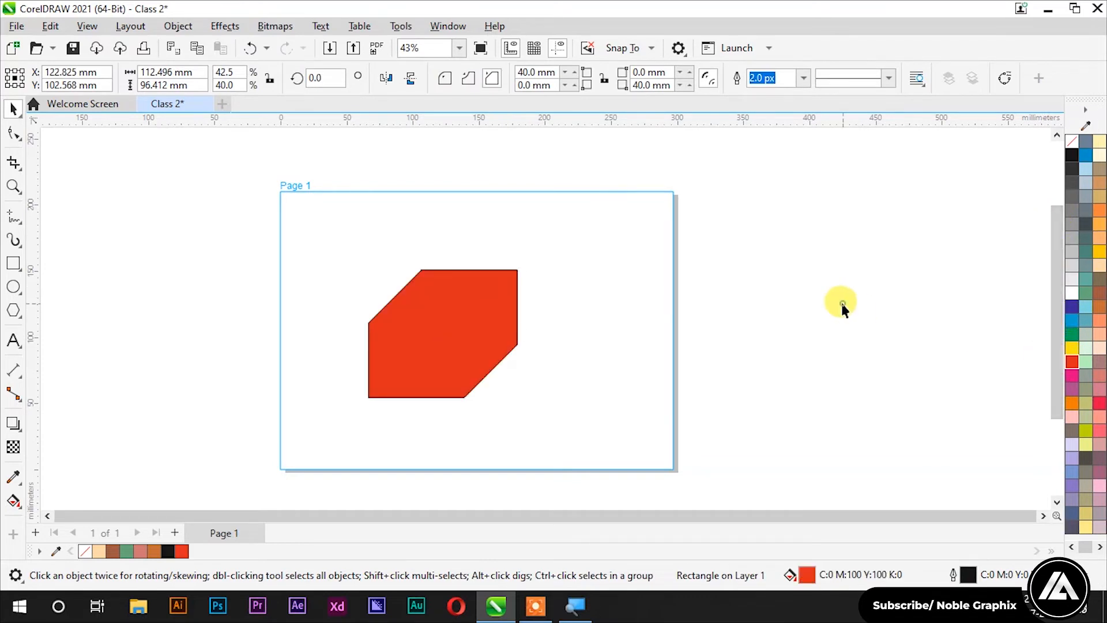
{"action": "left_click", "coordinate": [830, 306]}
{"action": "scroll", "coordinate": [568, 331], "scroll_direction": "up", "scroll_amount": 1}
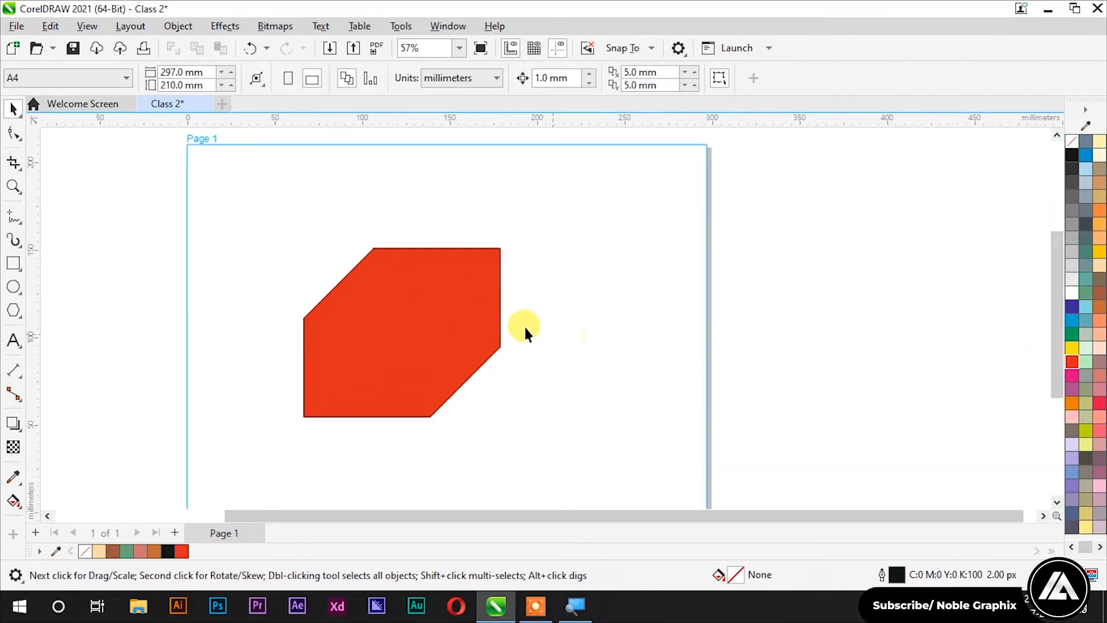
{"action": "left_click", "coordinate": [468, 319]}
{"action": "left_click_drag", "start_coordinate": [428, 299], "coordinate": [638, 235]}
{"action": "right_click", "coordinate": [637, 235]}
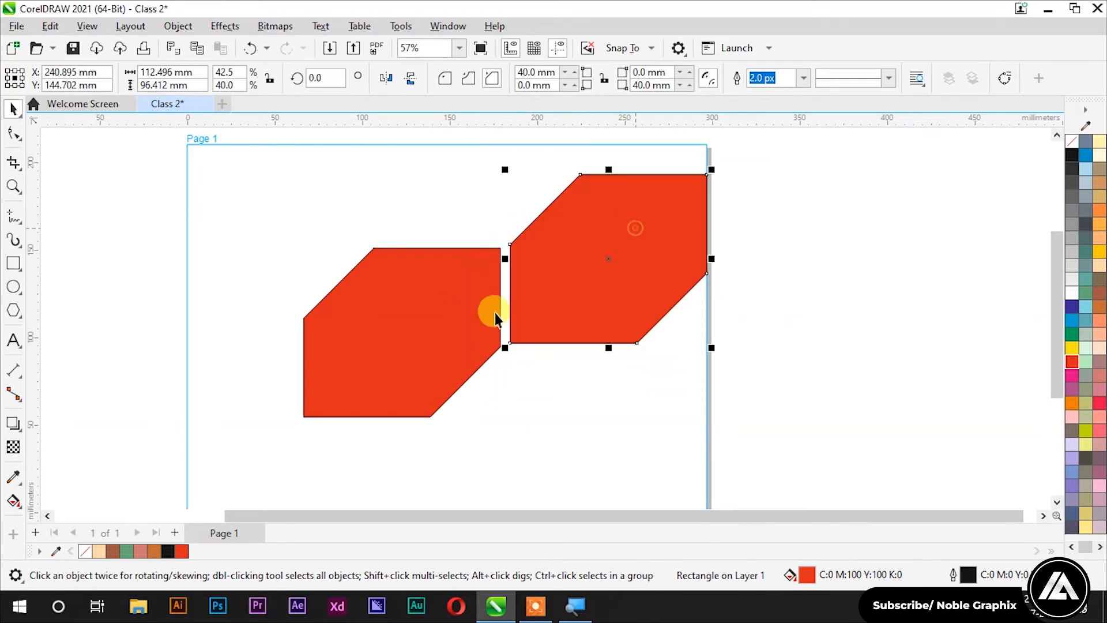
Step: Duplicate the pair of red shapes up-left, then all four up-right
{"action": "scroll", "coordinate": [437, 293], "scroll_direction": "down", "scroll_amount": 2}
{"action": "left_click", "coordinate": [650, 185]}
{"action": "left_click_drag", "start_coordinate": [650, 182], "coordinate": [341, 398]}
{"action": "left_click_drag", "start_coordinate": [552, 287], "coordinate": [479, 224]}
{"action": "right_click", "coordinate": [479, 224]}
{"action": "left_click", "coordinate": [633, 223]}
{"action": "scroll", "coordinate": [653, 259], "scroll_direction": "down", "scroll_amount": 2}
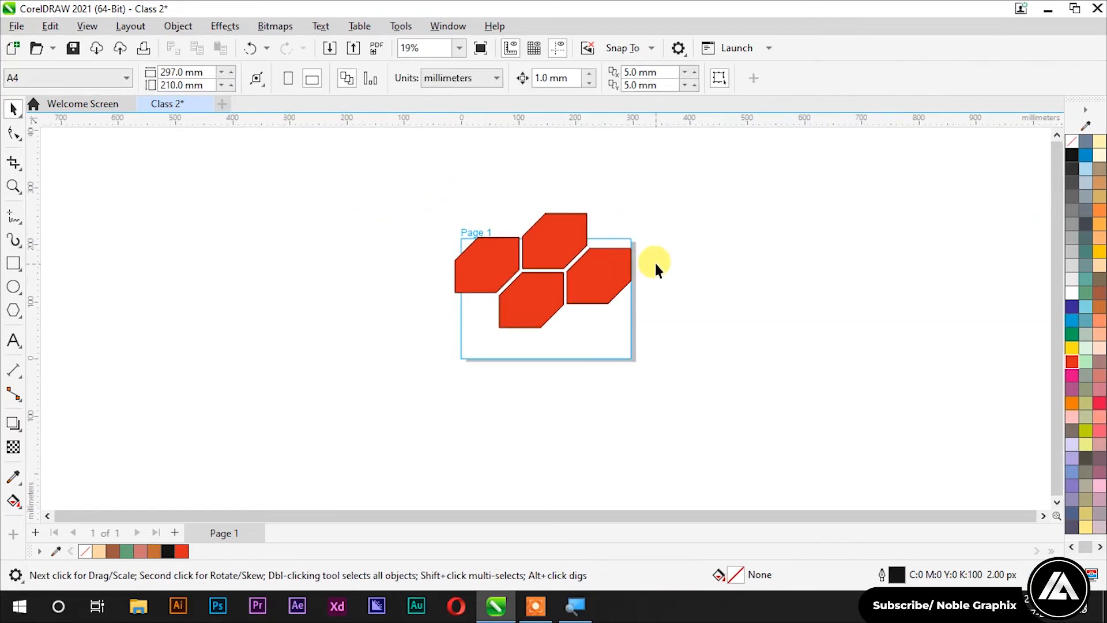
{"action": "left_click_drag", "start_coordinate": [681, 199], "coordinate": [413, 329]}
{"action": "left_click_drag", "start_coordinate": [544, 242], "coordinate": [710, 193]}
{"action": "left_click", "coordinate": [727, 323]}
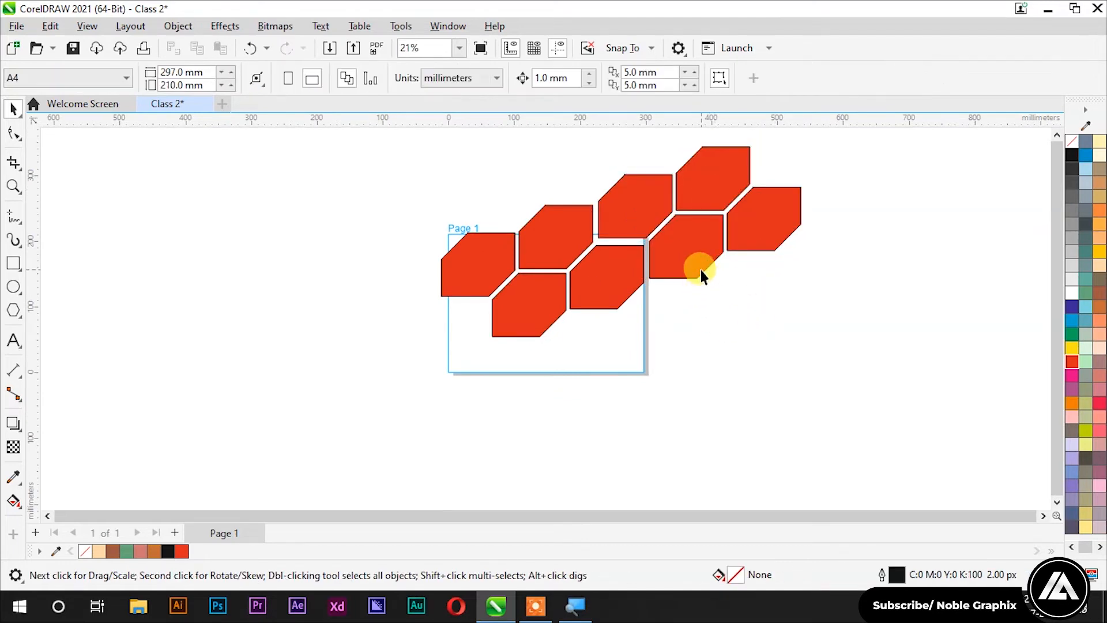
Step: Undo the copies, fill and chamfers back to a plain square-cornered rectangle
{"action": "scroll", "coordinate": [701, 270], "scroll_direction": "down", "scroll_amount": 2}
{"action": "key", "text": "ctrl+z"}
{"action": "key", "text": "ctrl+z"}
{"action": "key", "text": "ctrl+z"}
{"action": "scroll", "coordinate": [636, 261], "scroll_direction": "up", "scroll_amount": 5}
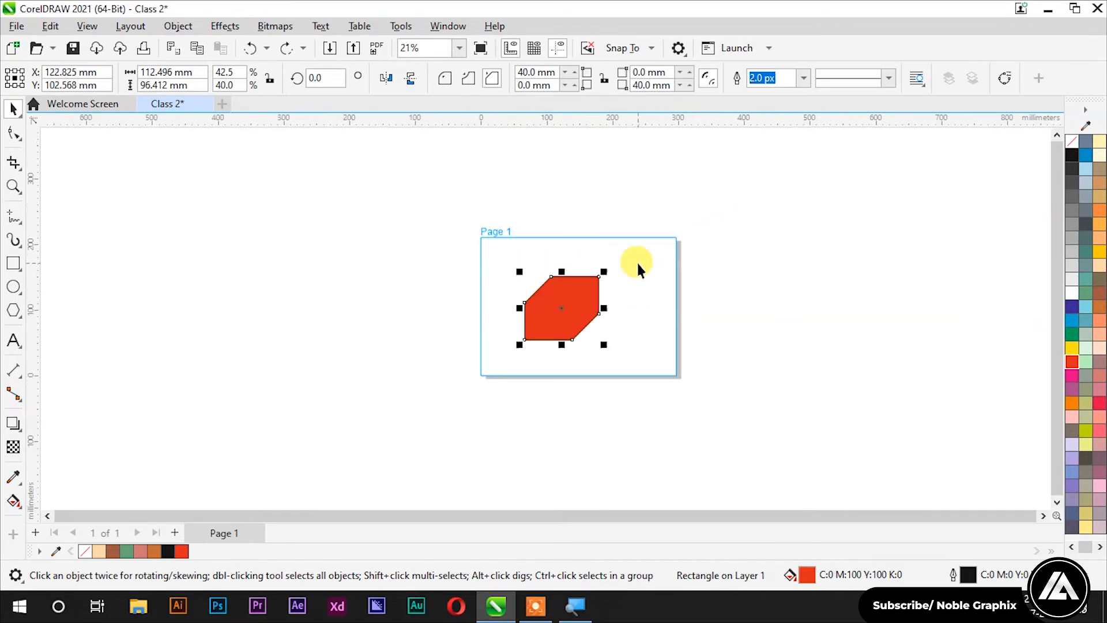
{"action": "key", "text": "ctrl+z"}
{"action": "key", "text": "ctrl+z"}
{"action": "key", "text": "ctrl+z"}
Step: Try outline widths of 16, 25 and 100 px on the rectangle
{"action": "left_click", "coordinate": [410, 272]}
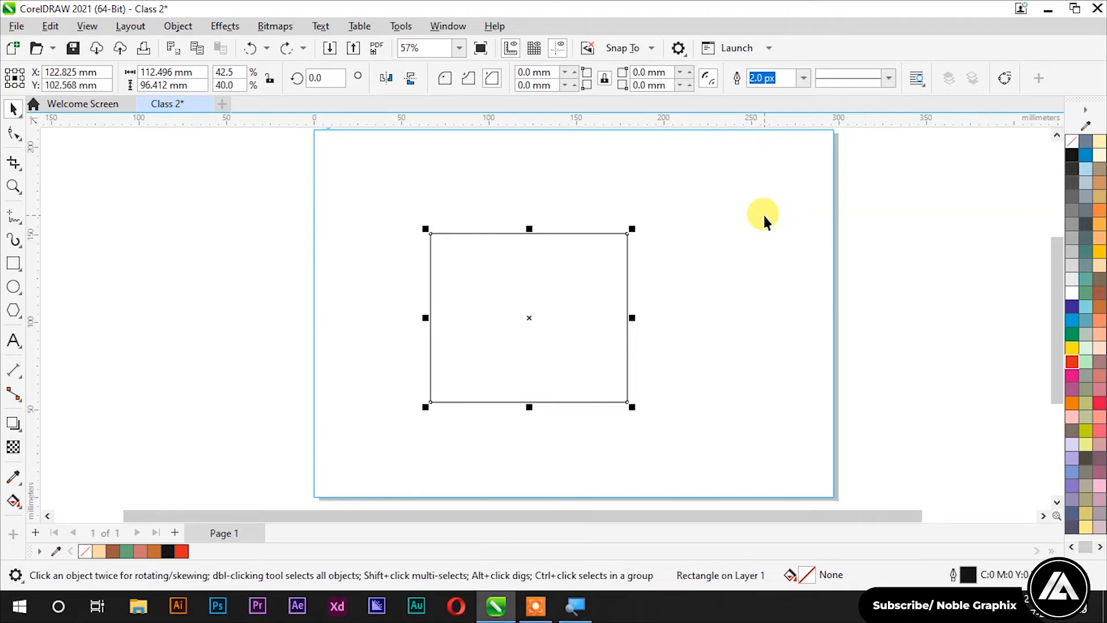
{"action": "left_click", "coordinate": [803, 77]}
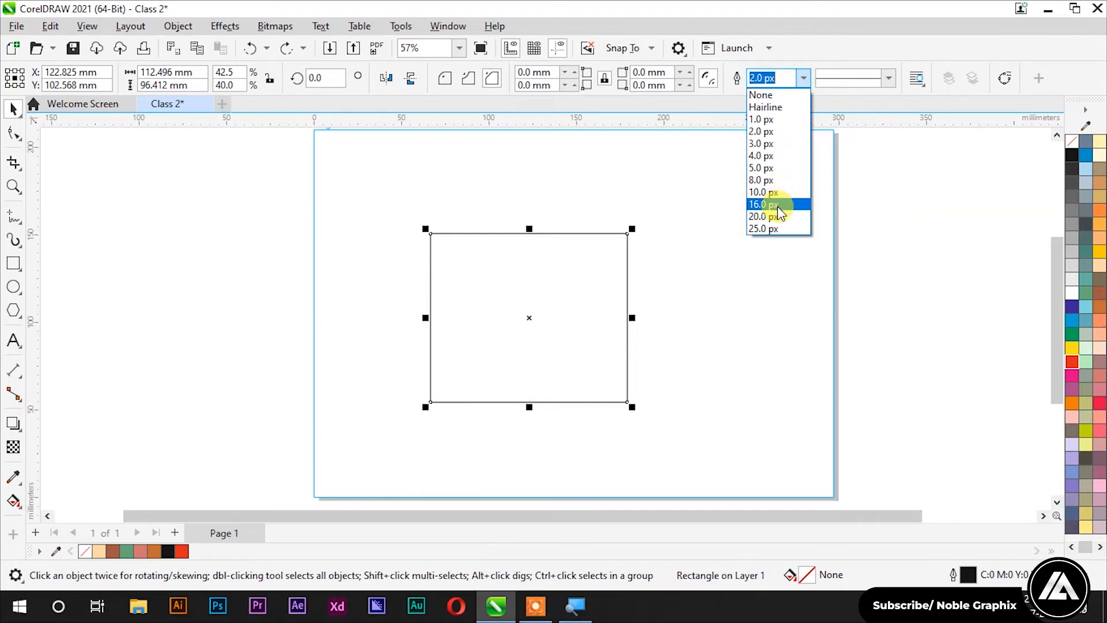
{"action": "left_click", "coordinate": [776, 204]}
{"action": "left_click", "coordinate": [804, 79]}
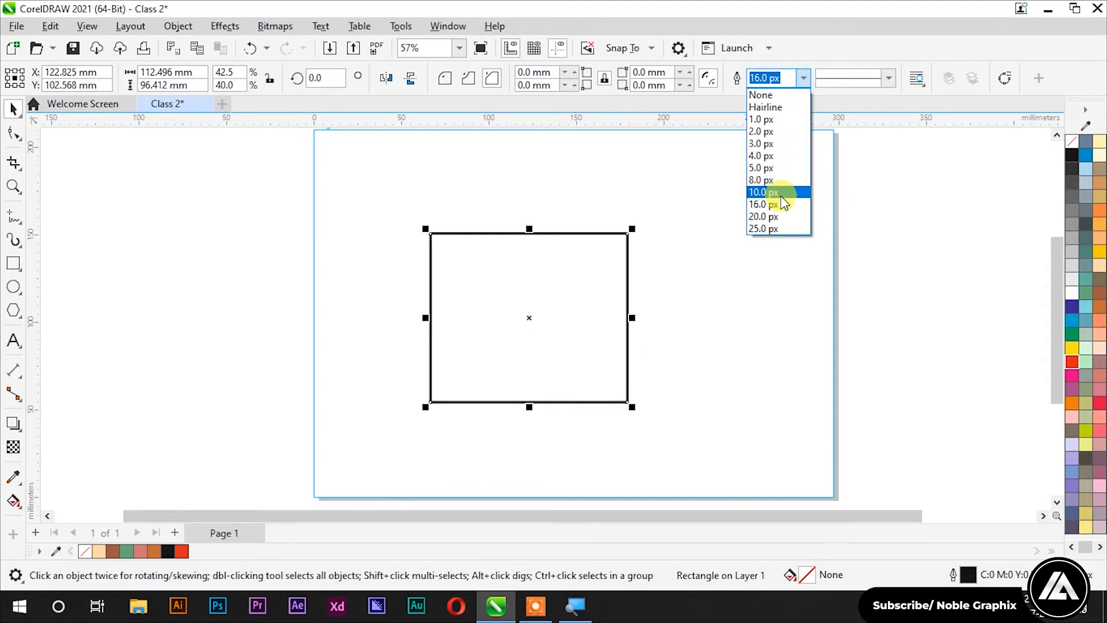
{"action": "left_click", "coordinate": [778, 228]}
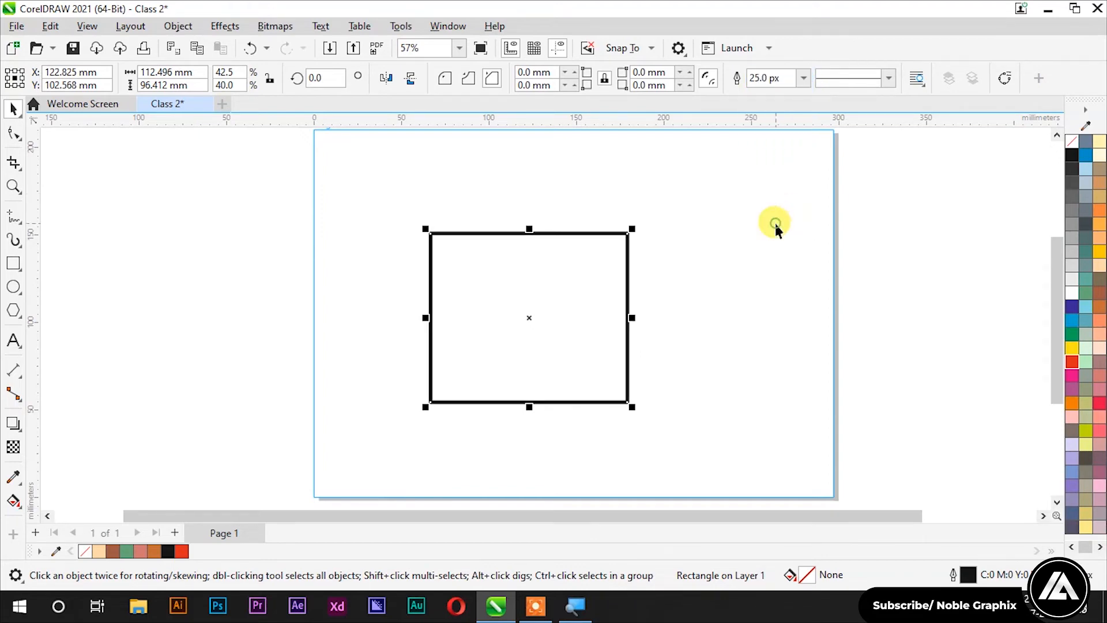
{"action": "left_click", "coordinate": [779, 79]}
{"action": "type", "text": "100"}
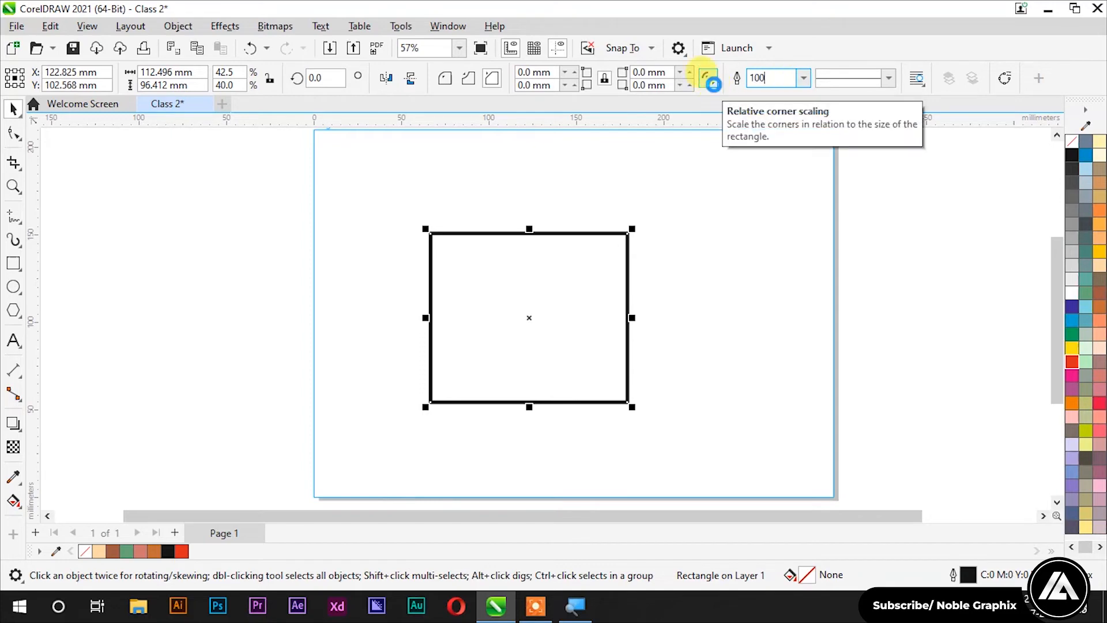
{"action": "key", "text": "Return"}
Step: Preview the thick outline, then set the outline width to 3.0 px
{"action": "left_click", "coordinate": [730, 237]}
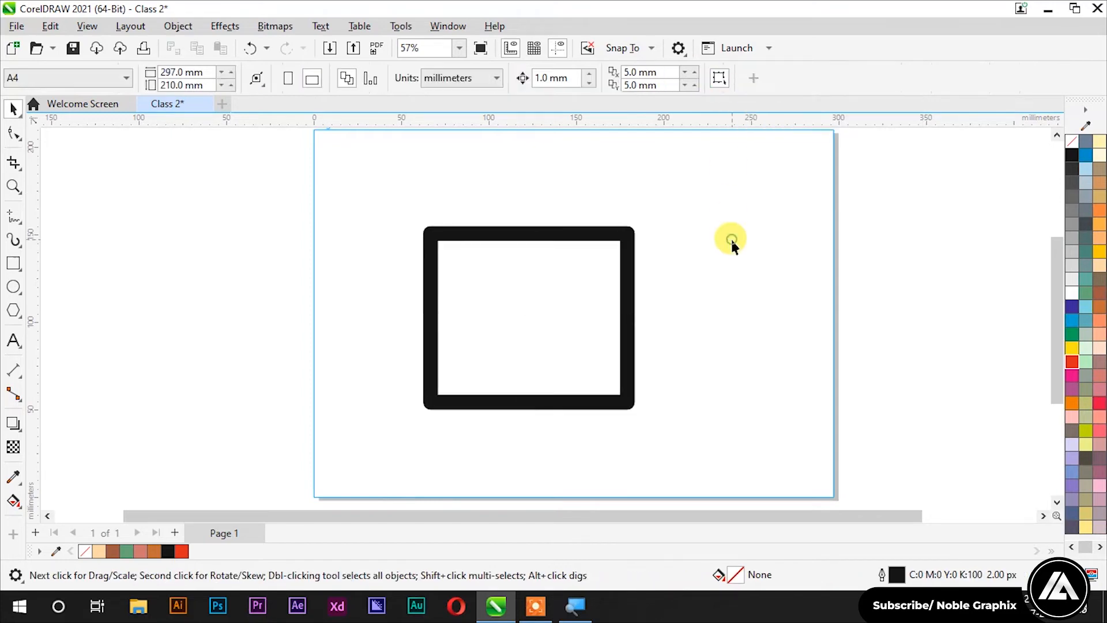
{"action": "left_click", "coordinate": [636, 238]}
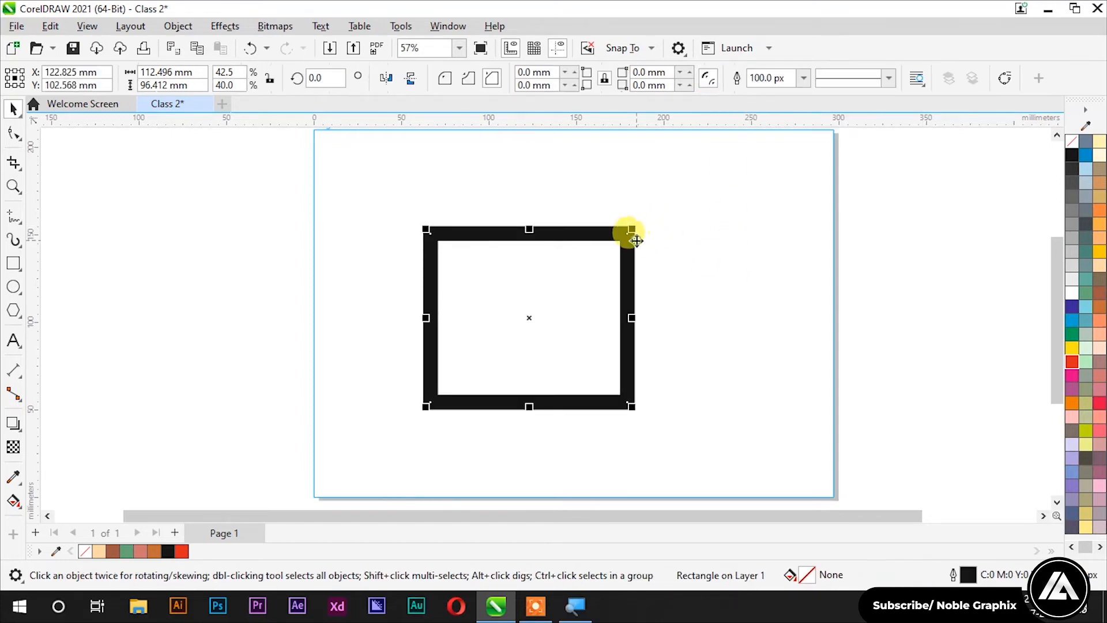
{"action": "left_click", "coordinate": [803, 78]}
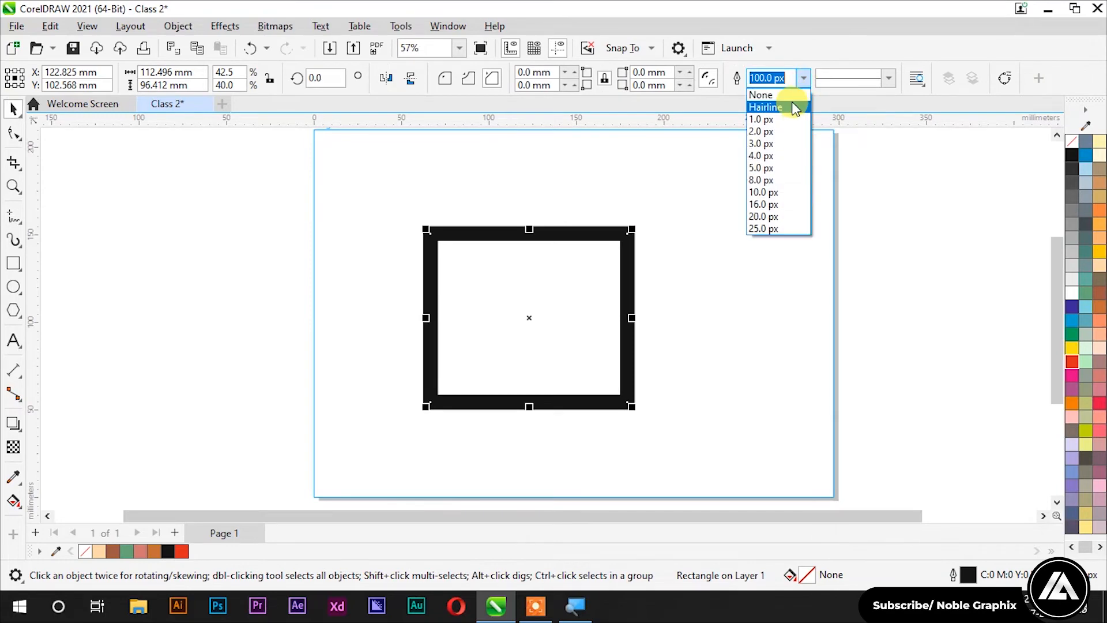
{"action": "left_click", "coordinate": [761, 143]}
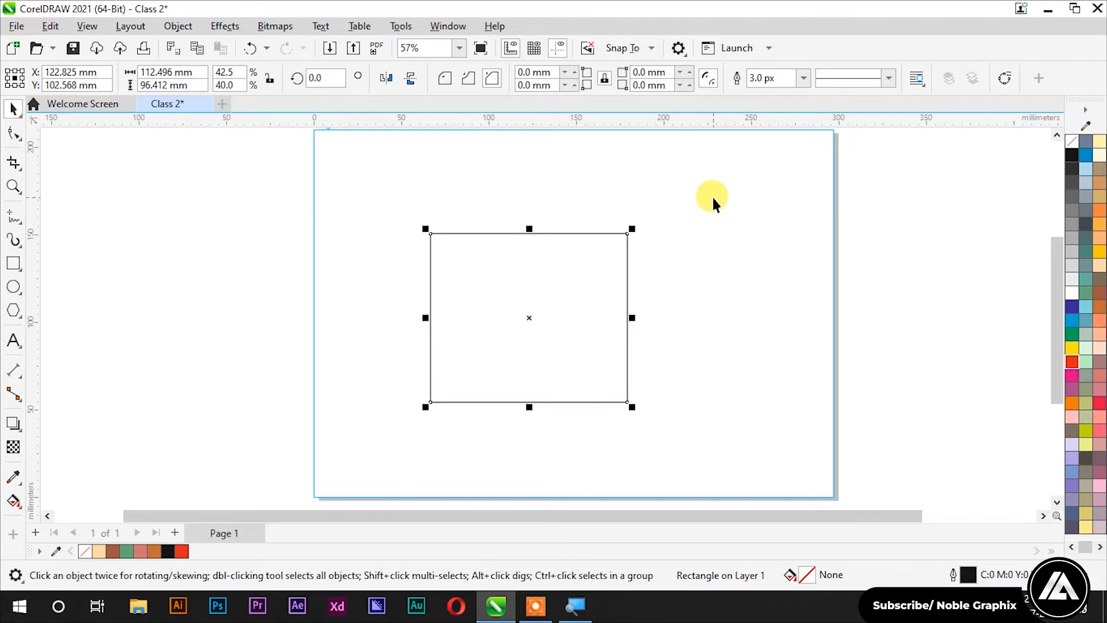
Step: Try a dotted outline, then give the rectangle a long-dash line style
{"action": "left_click", "coordinate": [891, 79]}
{"action": "left_click_drag", "start_coordinate": [939, 122], "coordinate": [936, 148]}
{"action": "left_click", "coordinate": [898, 164]}
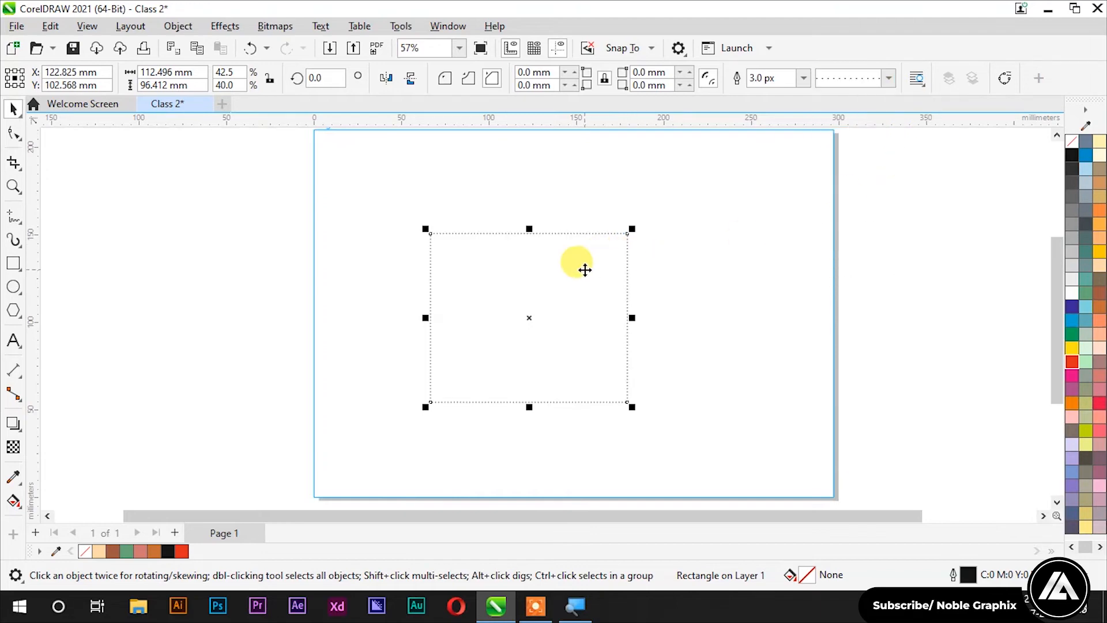
{"action": "scroll", "coordinate": [583, 268], "scroll_direction": "up", "scroll_amount": 3}
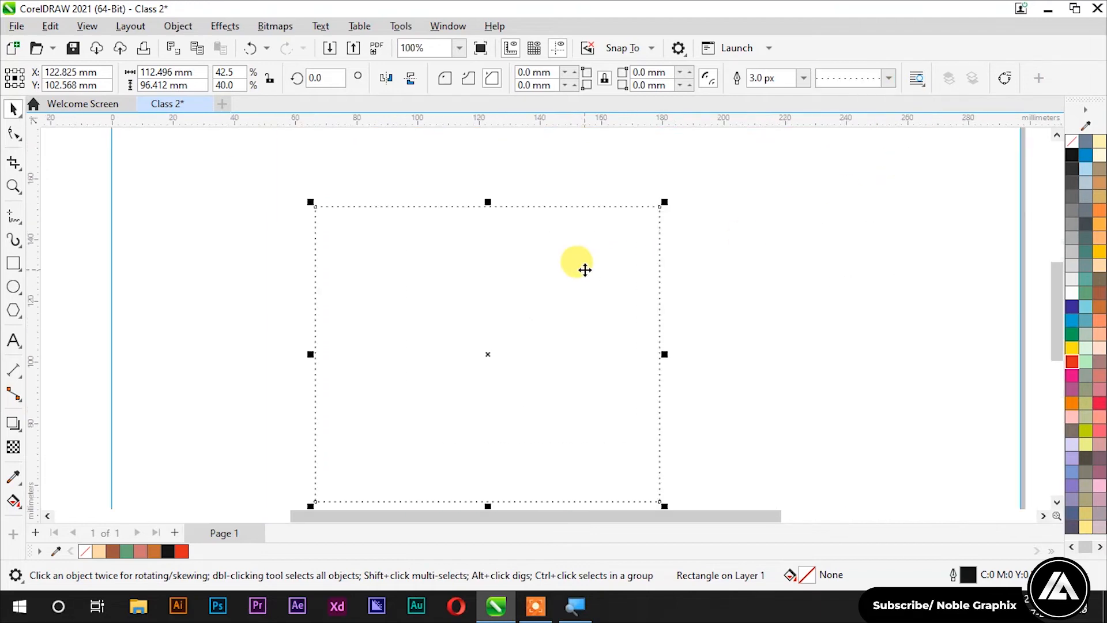
{"action": "left_click", "coordinate": [891, 79]}
{"action": "left_click_drag", "start_coordinate": [937, 129], "coordinate": [938, 171]}
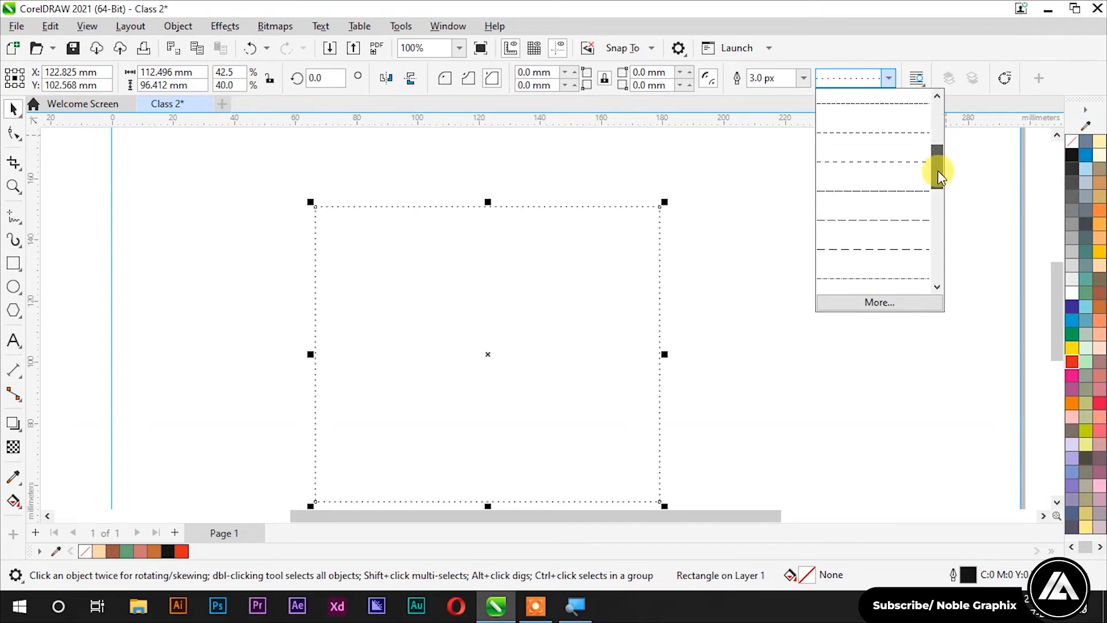
{"action": "left_click", "coordinate": [885, 193]}
{"action": "left_click", "coordinate": [893, 79]}
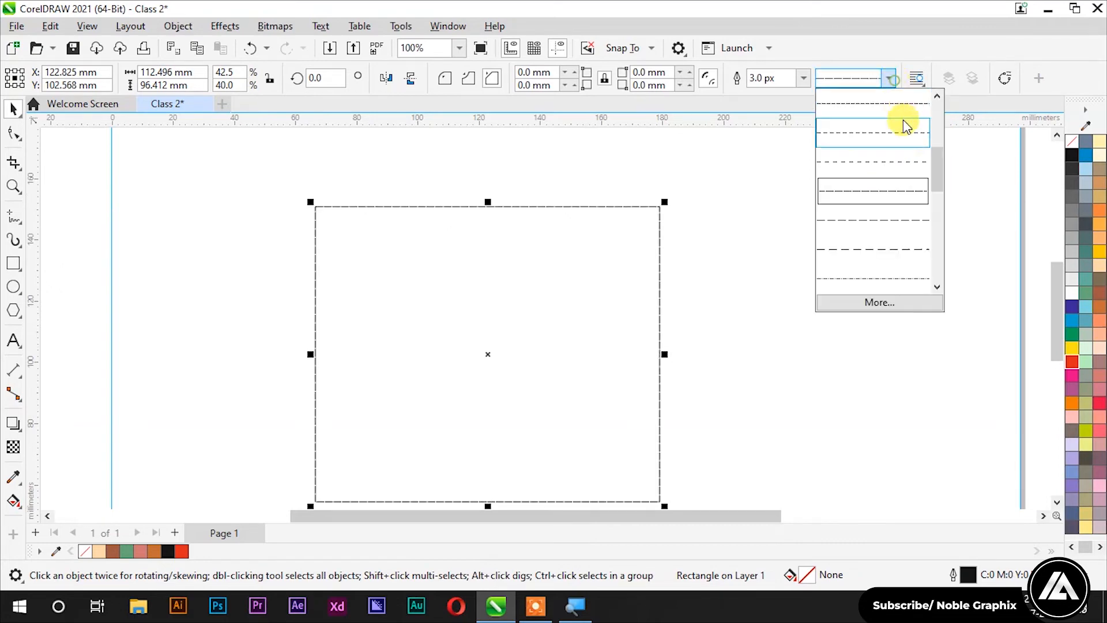
{"action": "left_click", "coordinate": [895, 242]}
Step: Reselect the dashed rectangle and delete it
{"action": "scroll", "coordinate": [568, 182], "scroll_direction": "down", "scroll_amount": 1}
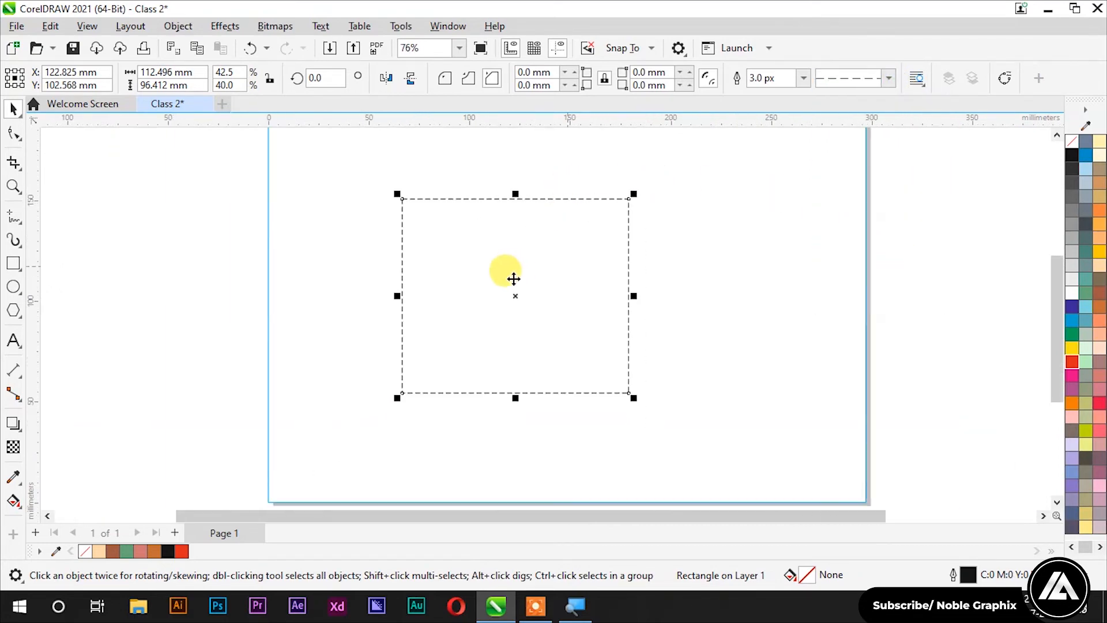
{"action": "scroll", "coordinate": [521, 275], "scroll_direction": "up", "scroll_amount": 1}
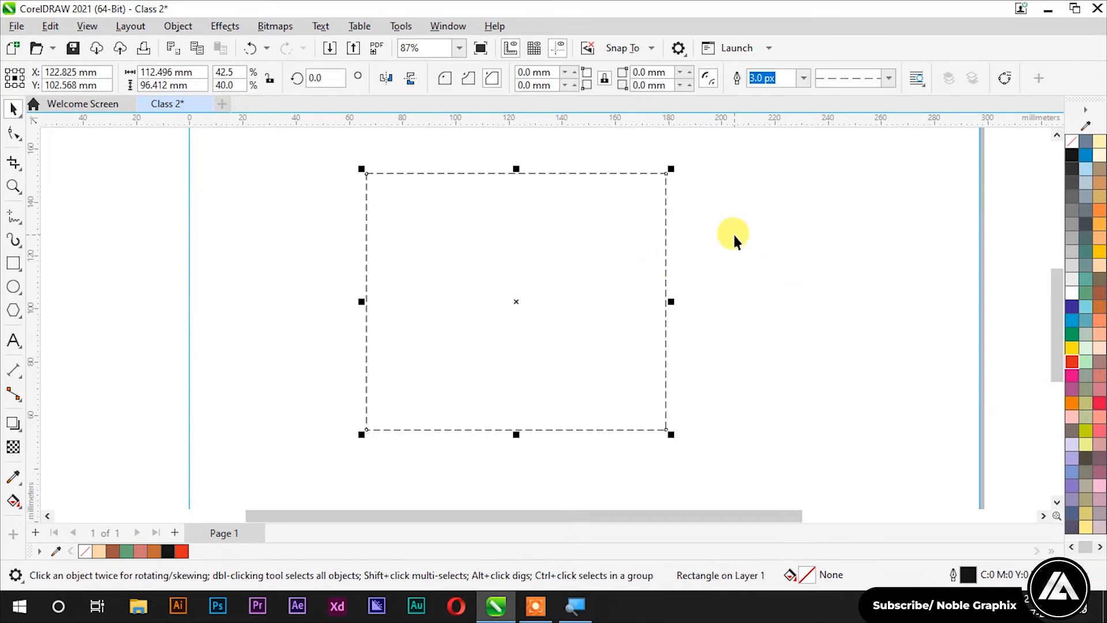
{"action": "left_click", "coordinate": [833, 158]}
{"action": "left_click", "coordinate": [510, 270]}
{"action": "scroll", "coordinate": [515, 273], "scroll_direction": "down", "scroll_amount": 2}
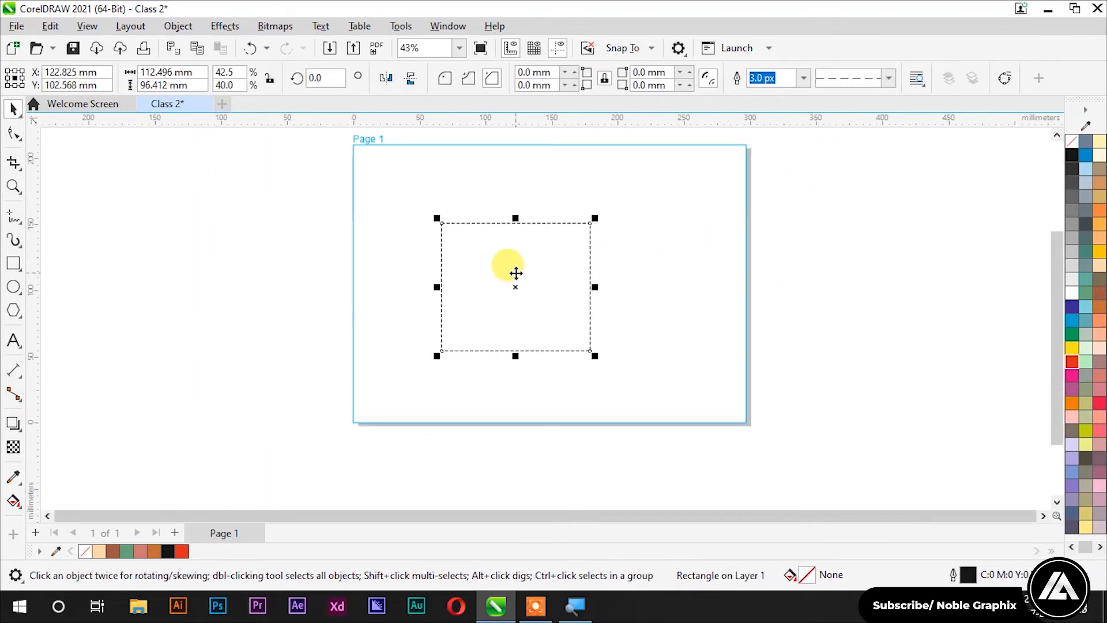
{"action": "key", "text": "Delete"}
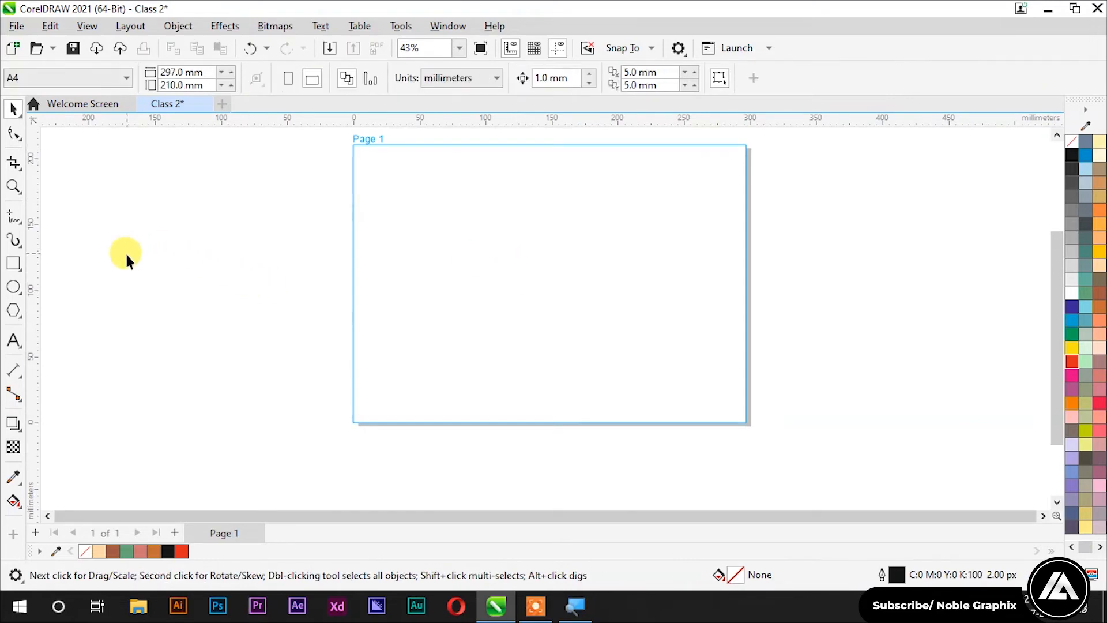
Step: Switch the Rectangle flyout to the 3-Point Rectangle tool
{"action": "left_click", "coordinate": [14, 264]}
{"action": "left_click", "coordinate": [58, 261]}
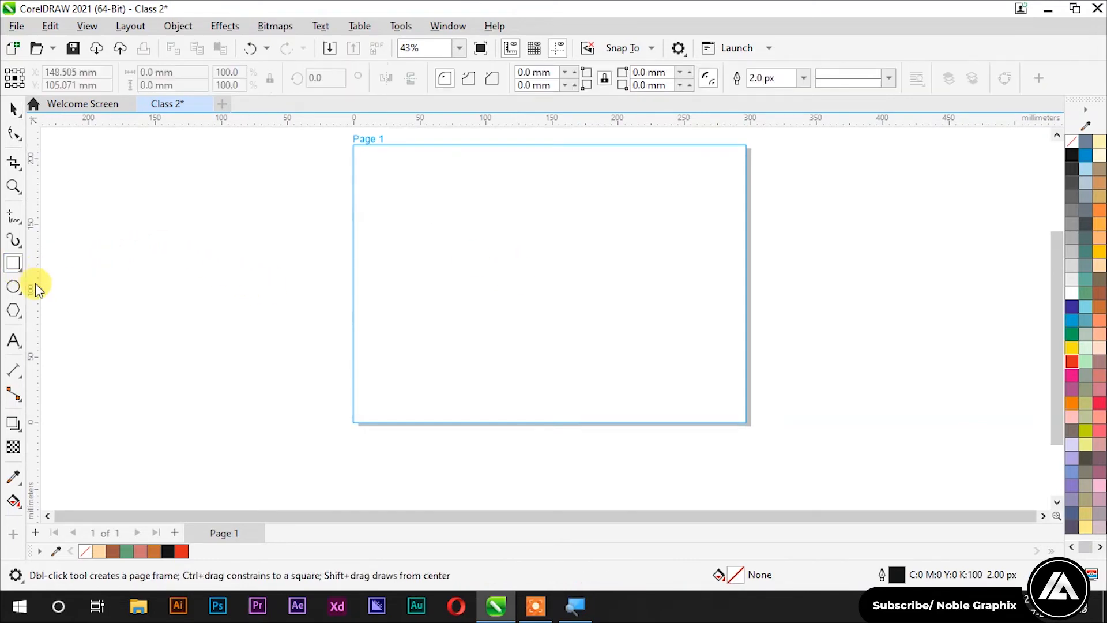
{"action": "left_click", "coordinate": [20, 268]}
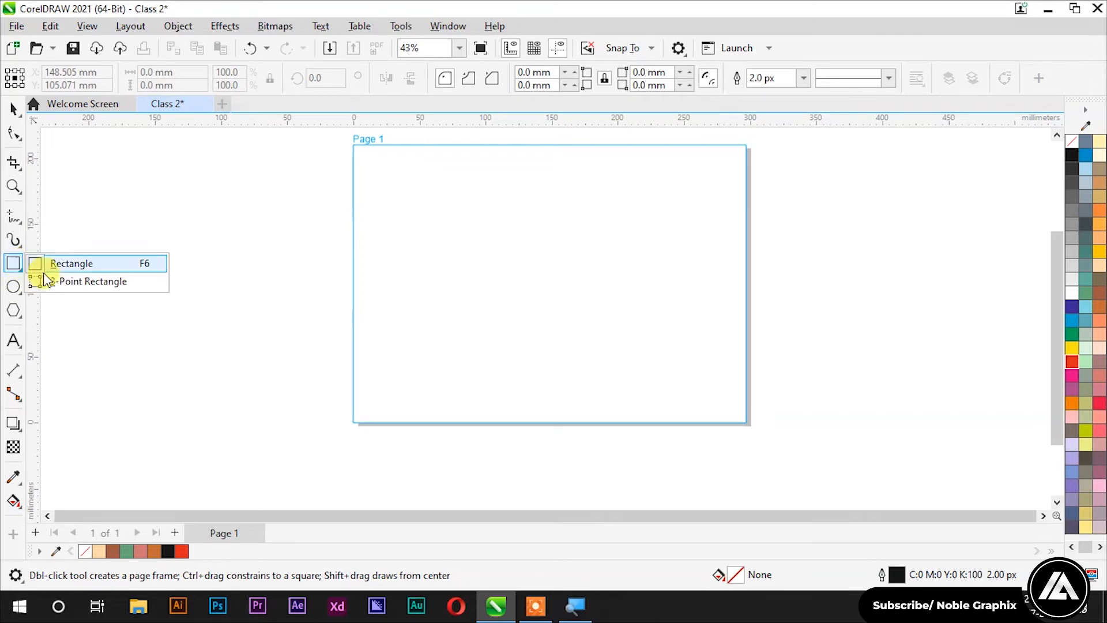
{"action": "left_click", "coordinate": [70, 282]}
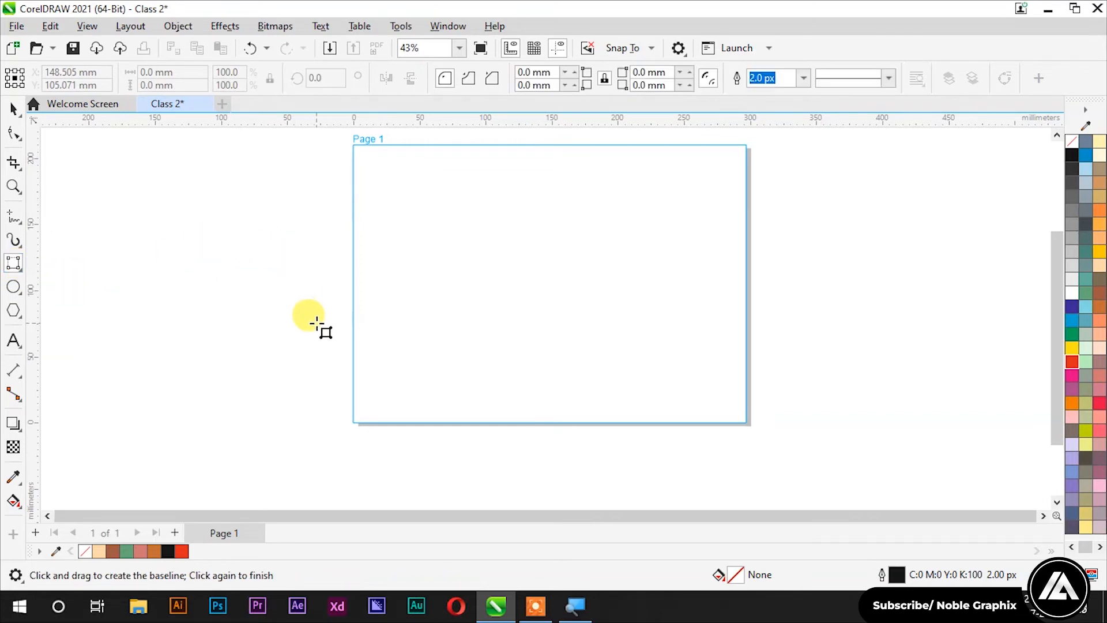
{"action": "scroll", "coordinate": [314, 326], "scroll_direction": "down", "scroll_amount": 1}
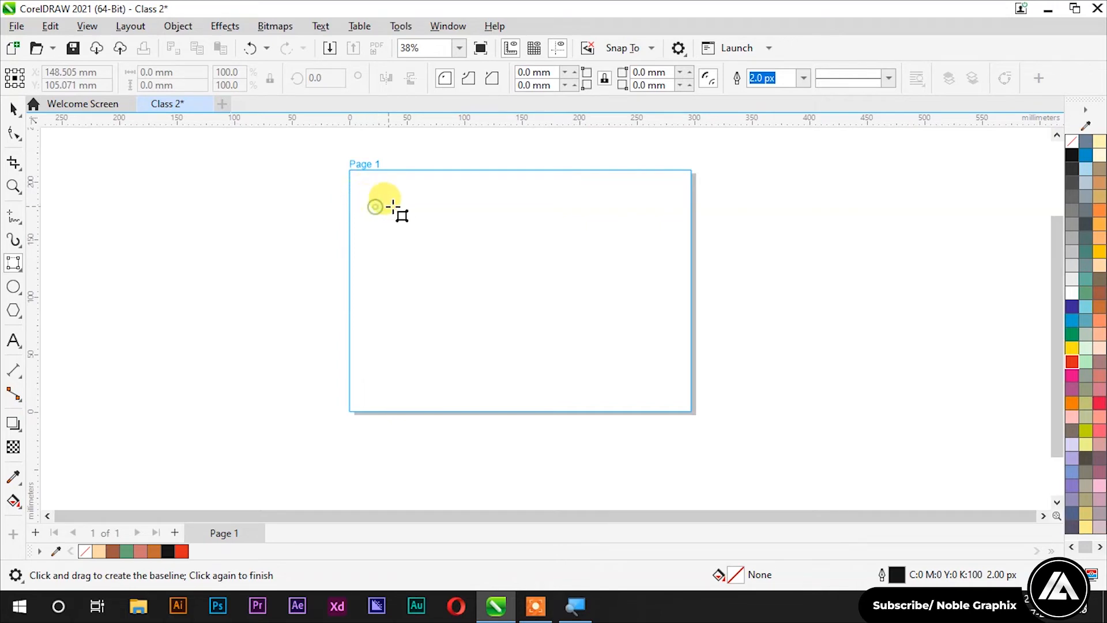
Step: Draw a 267.604 × 93.661 mm rectangle from a baseline, then delete it
{"action": "left_click_drag", "start_coordinate": [365, 213], "coordinate": [673, 216]}
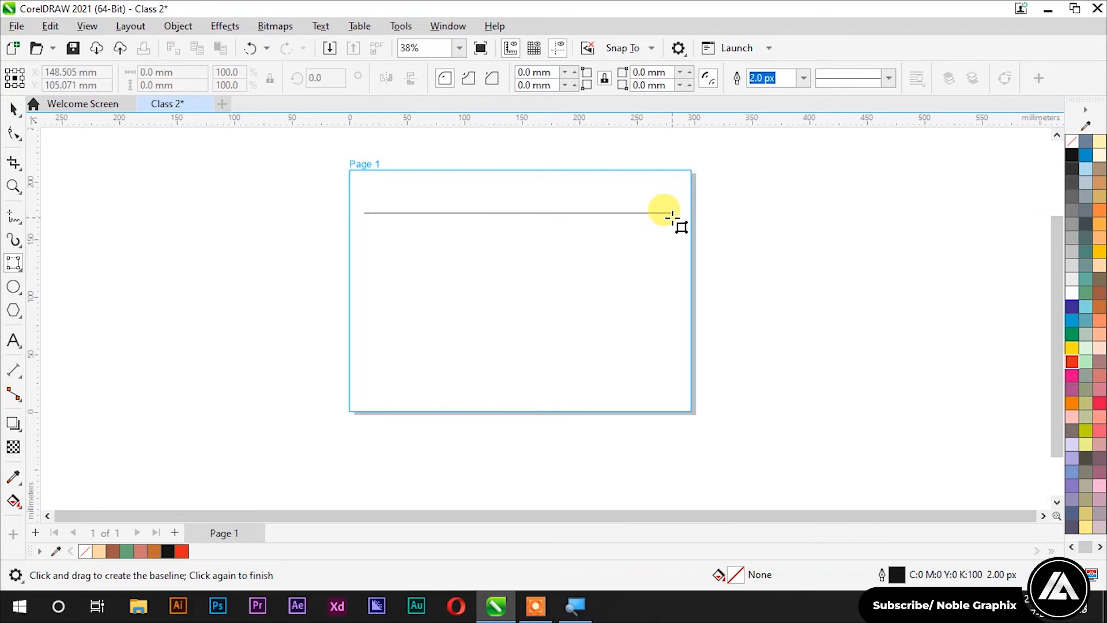
{"action": "left_click_drag", "start_coordinate": [672, 217], "coordinate": [733, 321]}
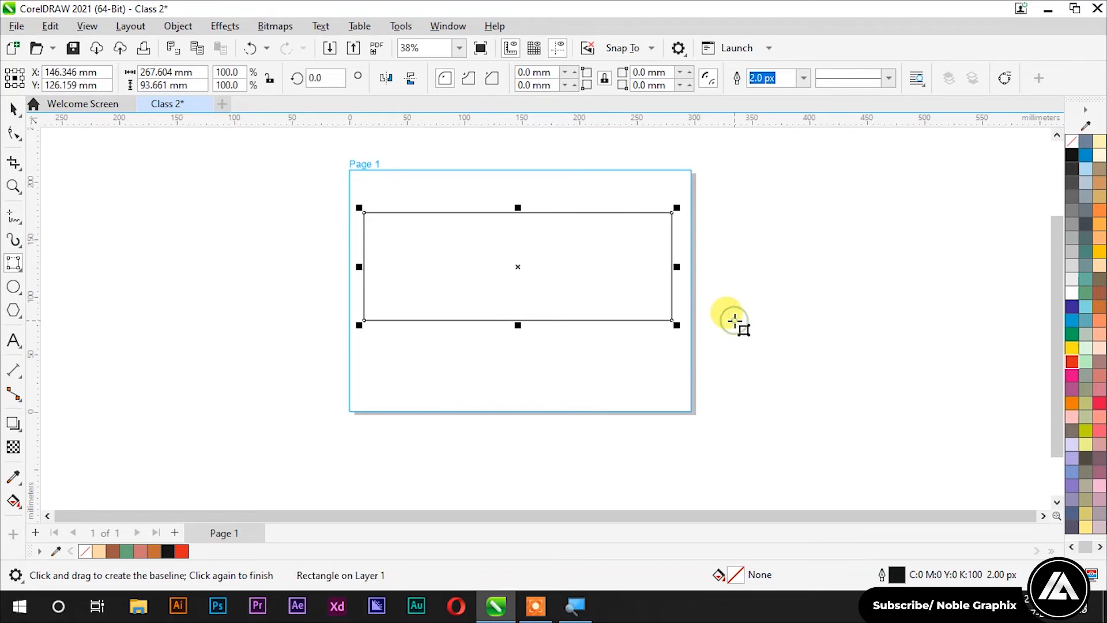
{"action": "key", "text": "Delete"}
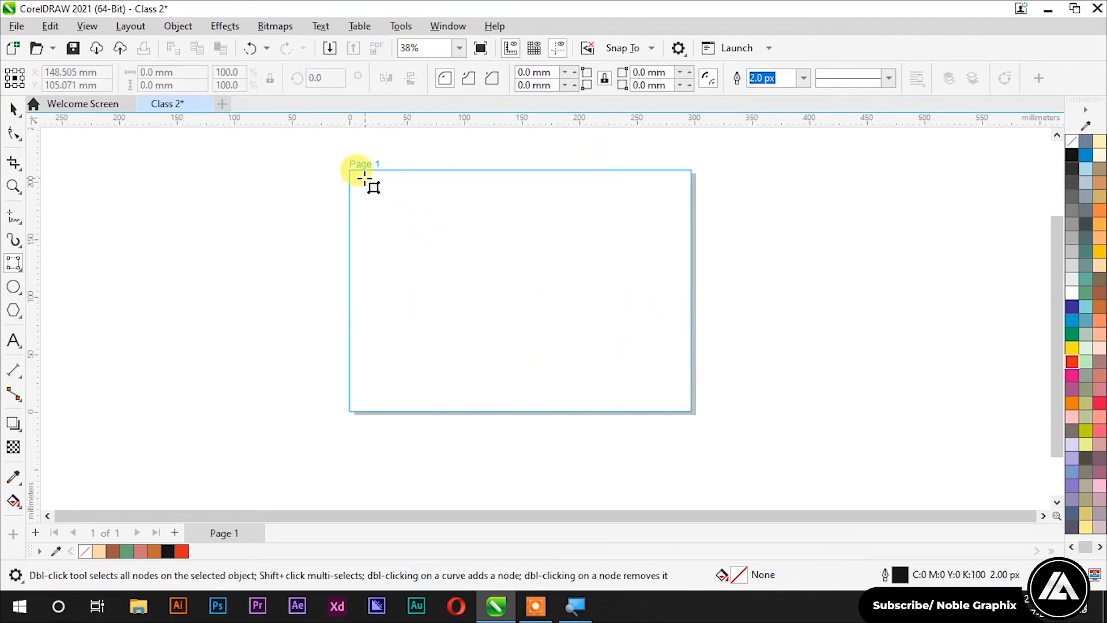
Step: Draw an ordinary rectangle covering Page 1, then undo it
{"action": "left_click", "coordinate": [13, 263]}
{"action": "left_click", "coordinate": [38, 266]}
{"action": "mouse_move", "coordinate": [350, 169]}
{"action": "left_mouse_down"}
{"action": "mouse_move", "coordinate": [670, 341]}
{"action": "mouse_move", "coordinate": [686, 361]}
{"action": "mouse_move", "coordinate": [690, 410]}
{"action": "left_mouse_up"}
{"action": "left_click_drag", "start_coordinate": [692, 410], "coordinate": [693, 410]}
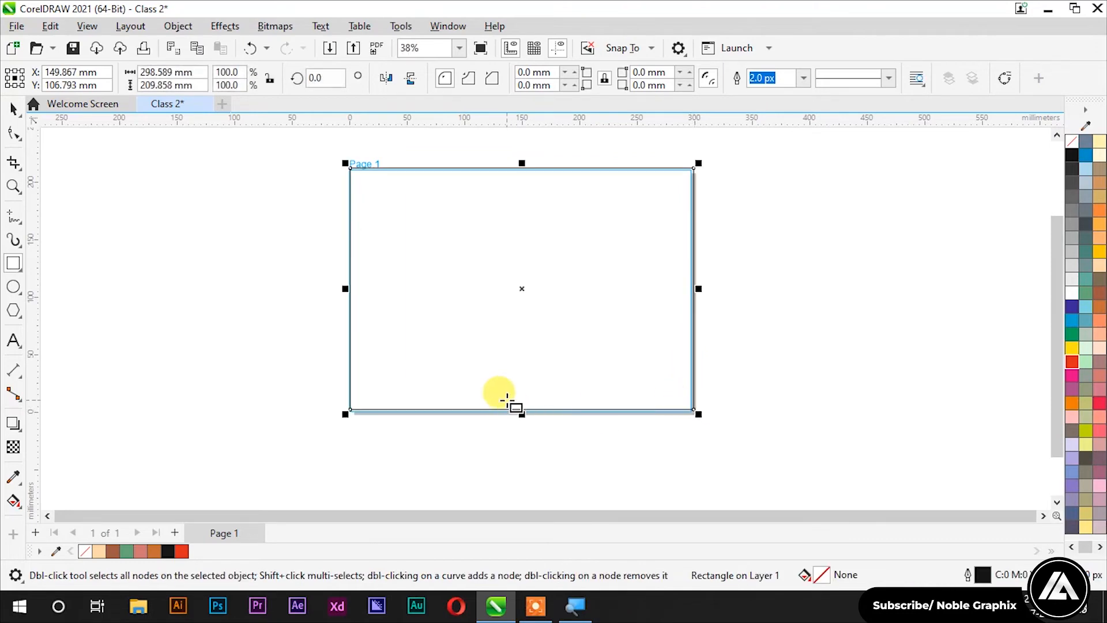
{"action": "key", "text": "ctrl+z"}
Step: Draw a 297.181 × 211.266 mm three-point rectangle from the page's top-left to bottom-right corner
{"action": "left_click", "coordinate": [16, 265]}
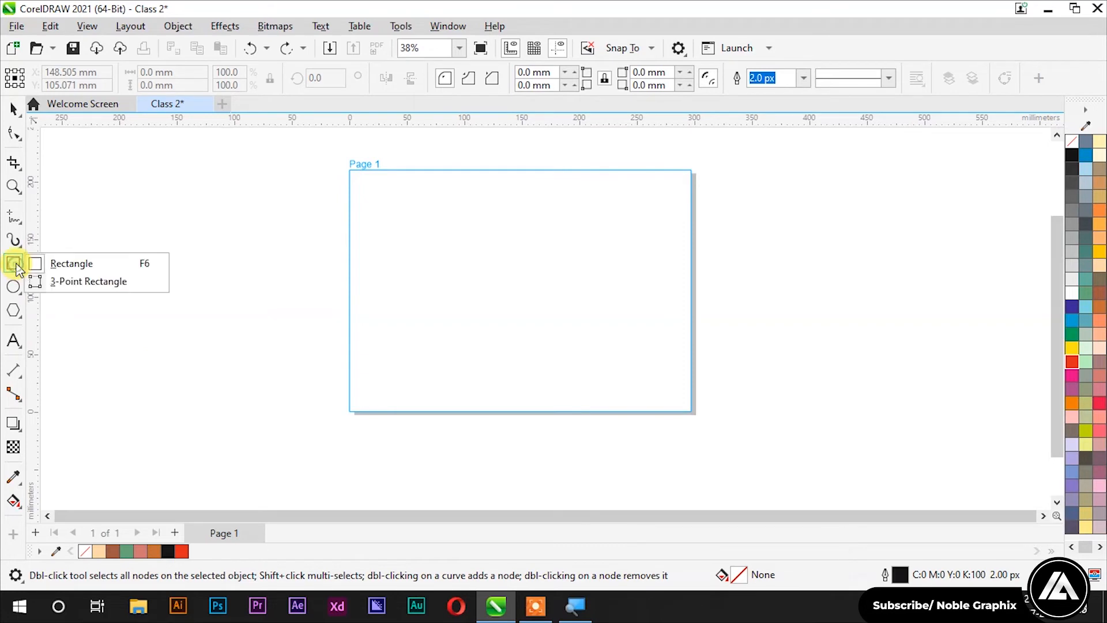
{"action": "left_click", "coordinate": [70, 283]}
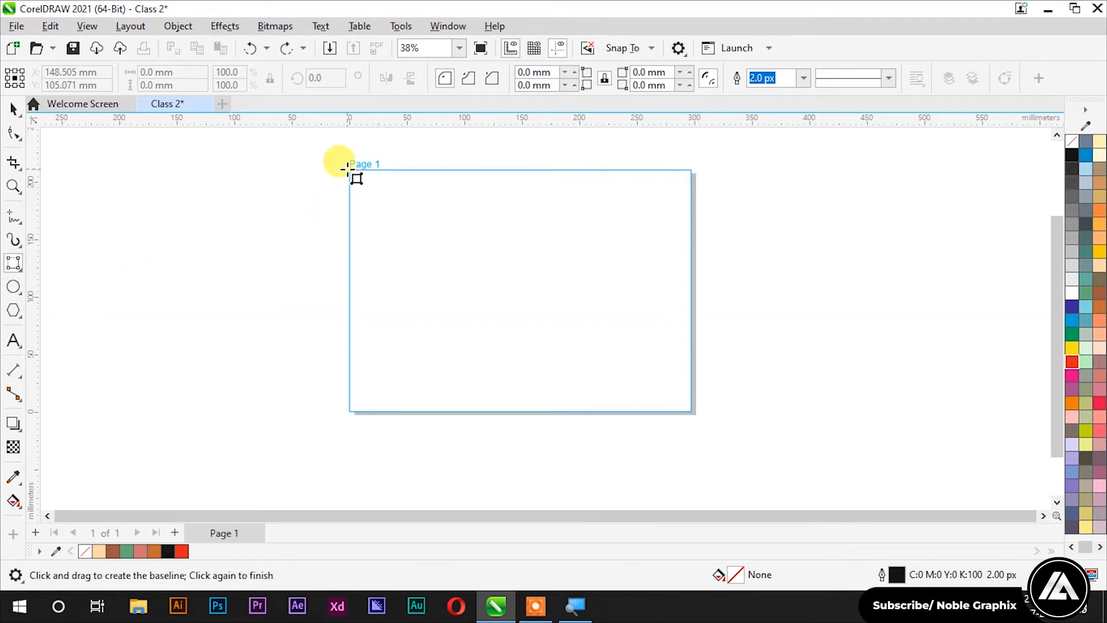
{"action": "left_click_drag", "start_coordinate": [347, 170], "coordinate": [690, 172]}
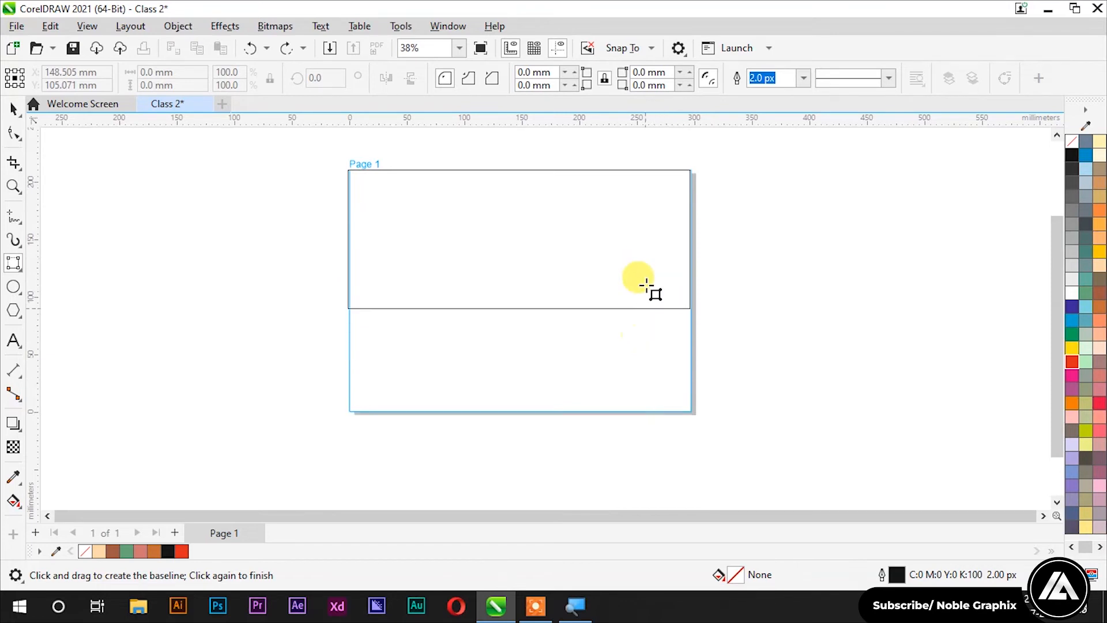
{"action": "left_click", "coordinate": [684, 412]}
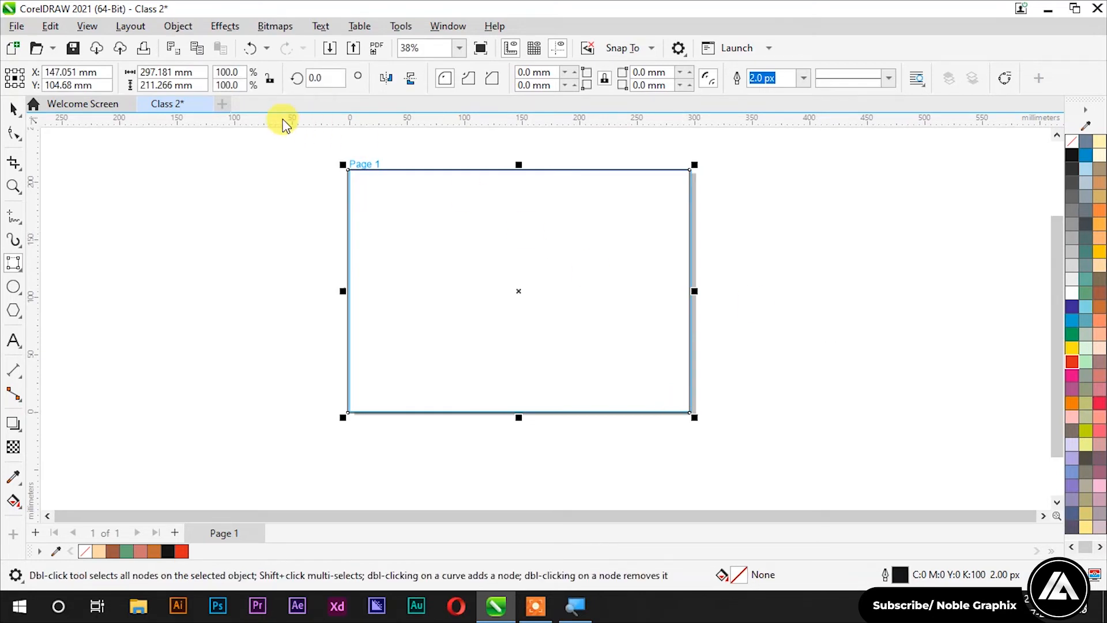
Step: Select the page-sized rectangle and clear it, leaving Page 1 blank
{"action": "left_click", "coordinate": [13, 108]}
{"action": "left_click", "coordinate": [438, 243]}
{"action": "left_click", "coordinate": [486, 250]}
{"action": "key", "text": "Escape"}
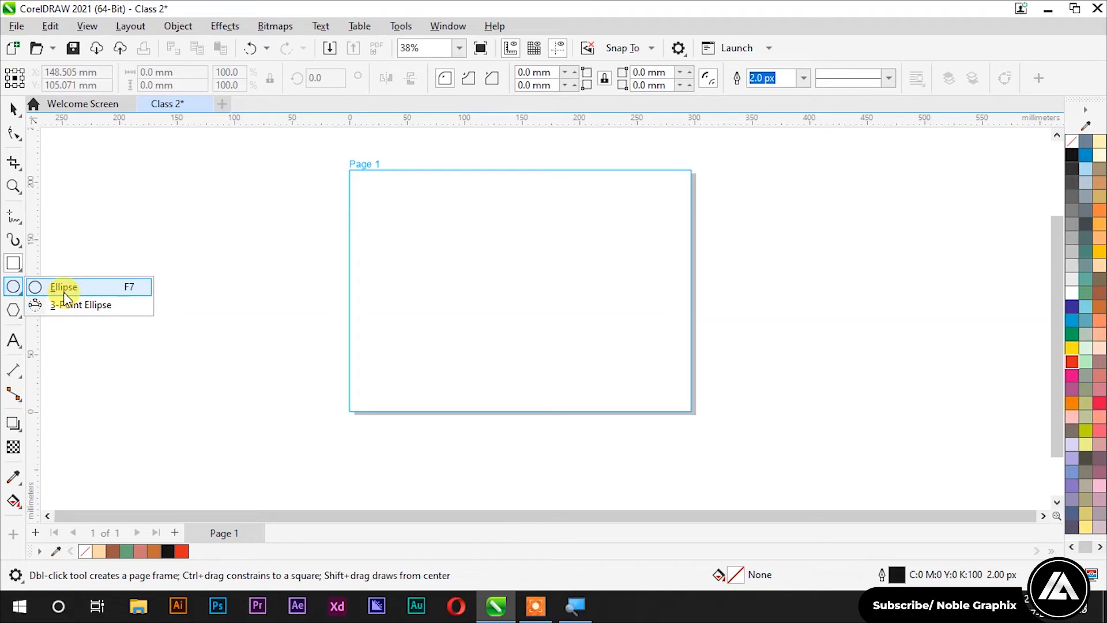
Step: Draw circles mid-page, across the left edge, and a larger 191.548 mm one at upper right
{"action": "left_click", "coordinate": [63, 288]}
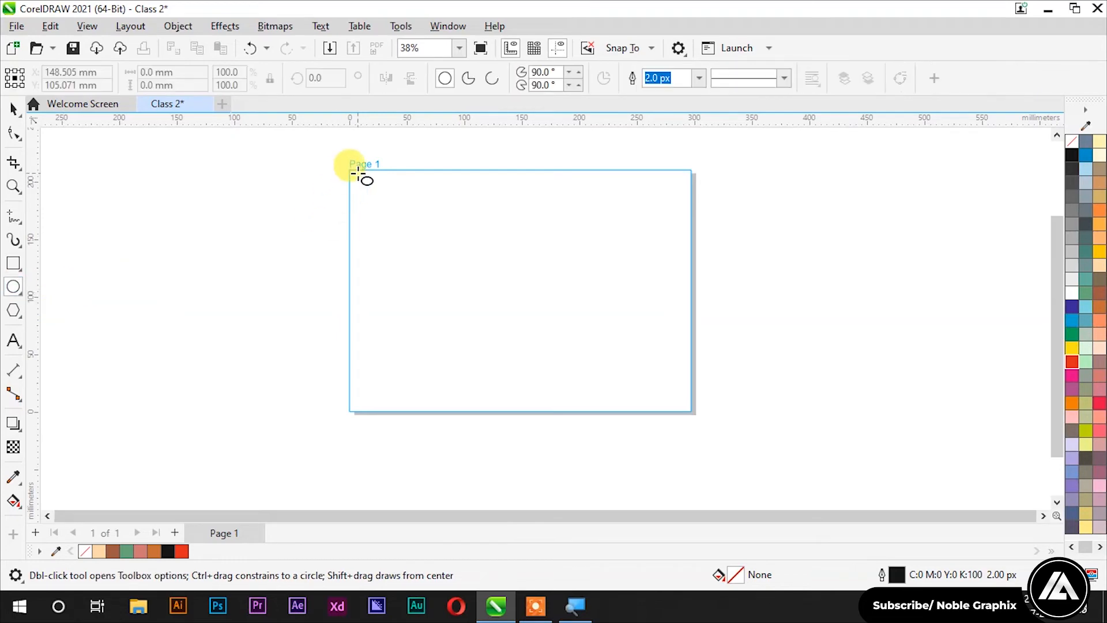
{"action": "left_click_drag", "start_coordinate": [396, 221], "coordinate": [642, 341]}
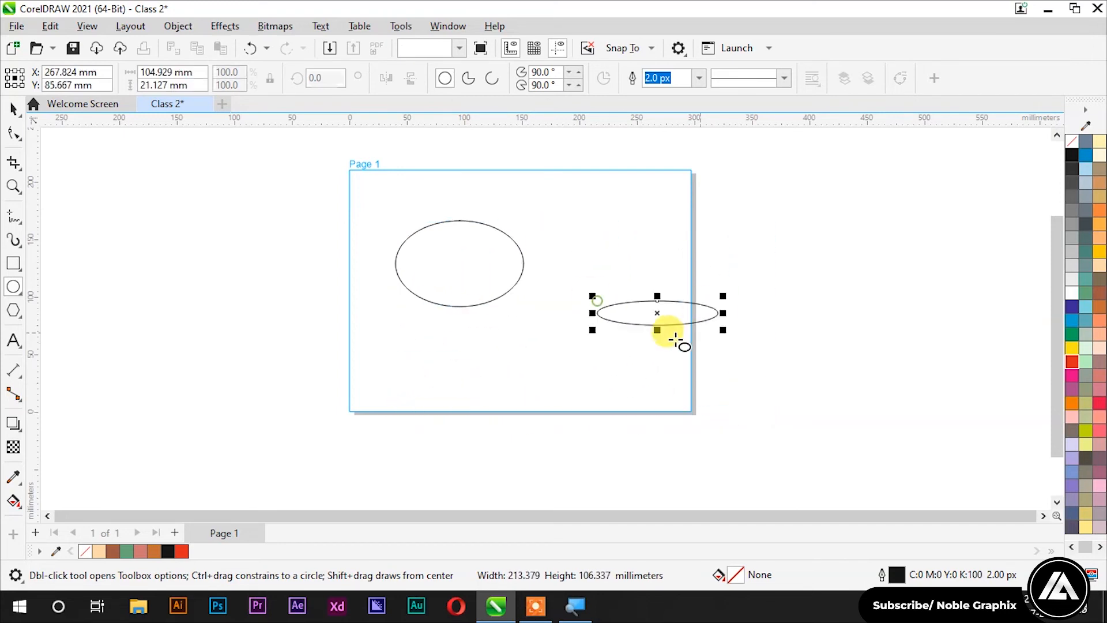
{"action": "key", "text": "ctrl+z"}
{"action": "key", "text": "ctrl+z"}
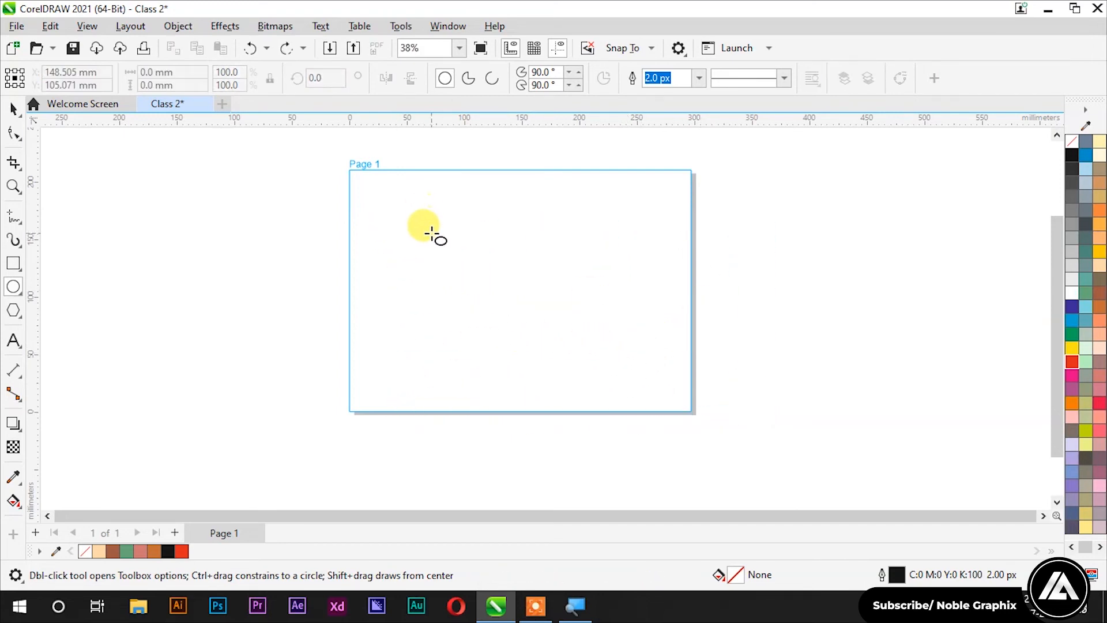
{"action": "mouse_move", "coordinate": [431, 233]}
{"action": "left_mouse_down"}
{"action": "mouse_move", "coordinate": [614, 411]}
{"action": "mouse_move", "coordinate": [594, 399]}
{"action": "left_mouse_up"}
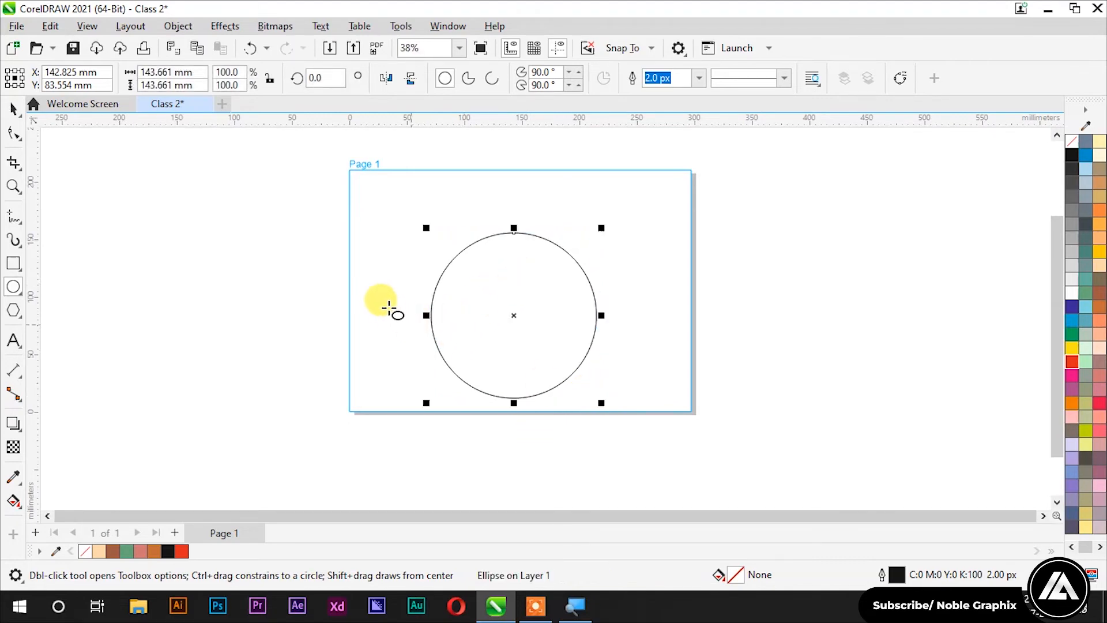
{"action": "left_click_drag", "start_coordinate": [234, 241], "coordinate": [405, 412]}
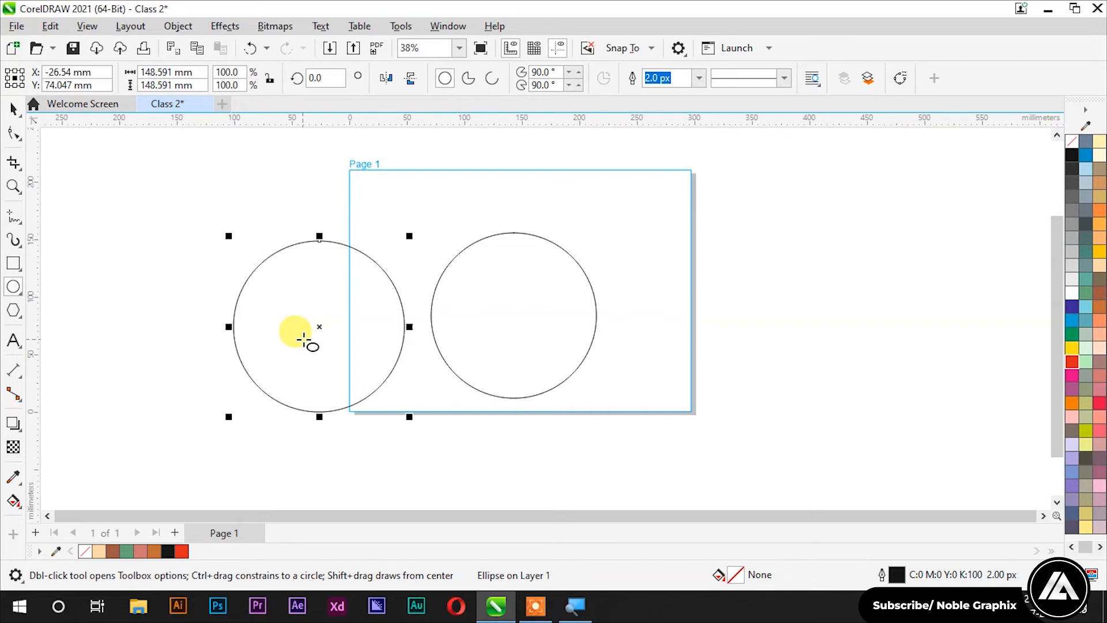
{"action": "left_click_drag", "start_coordinate": [718, 255], "coordinate": [790, 348]}
Step: Delete the two smaller circles and centre the 191.548 mm circle at X 147.555, Y 107.249 mm
{"action": "left_click", "coordinate": [13, 108]}
{"action": "scroll", "coordinate": [587, 267], "scroll_direction": "down", "scroll_amount": 2}
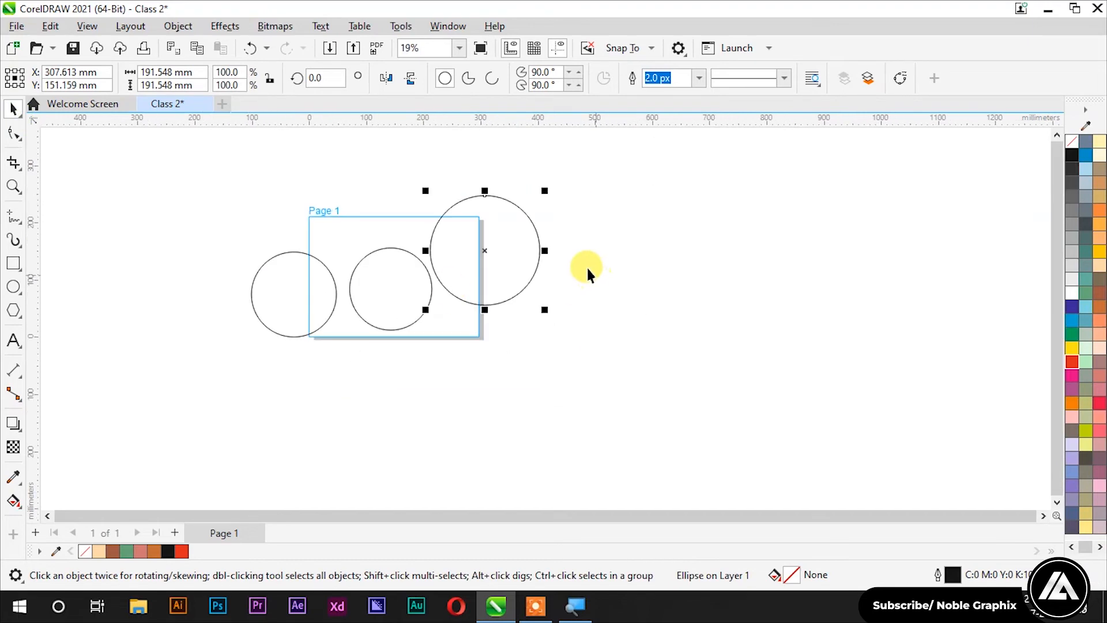
{"action": "left_click", "coordinate": [515, 244]}
{"action": "left_click", "coordinate": [267, 288]}
{"action": "left_click", "coordinate": [386, 284], "text": "shift"}
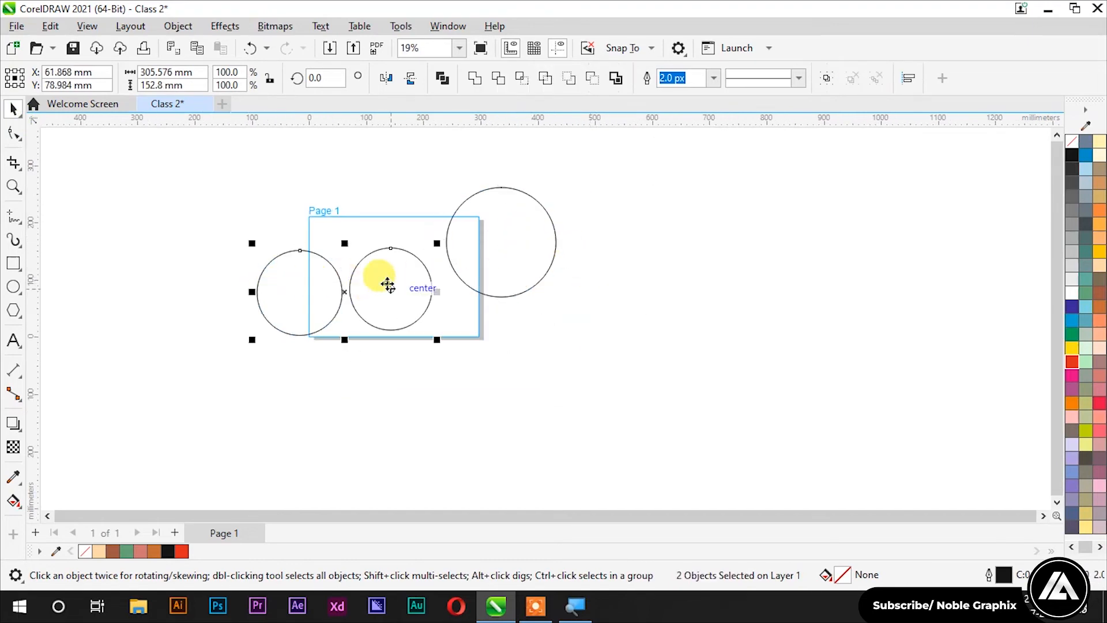
{"action": "key", "text": "Delete"}
{"action": "left_click_drag", "start_coordinate": [490, 232], "coordinate": [389, 258]}
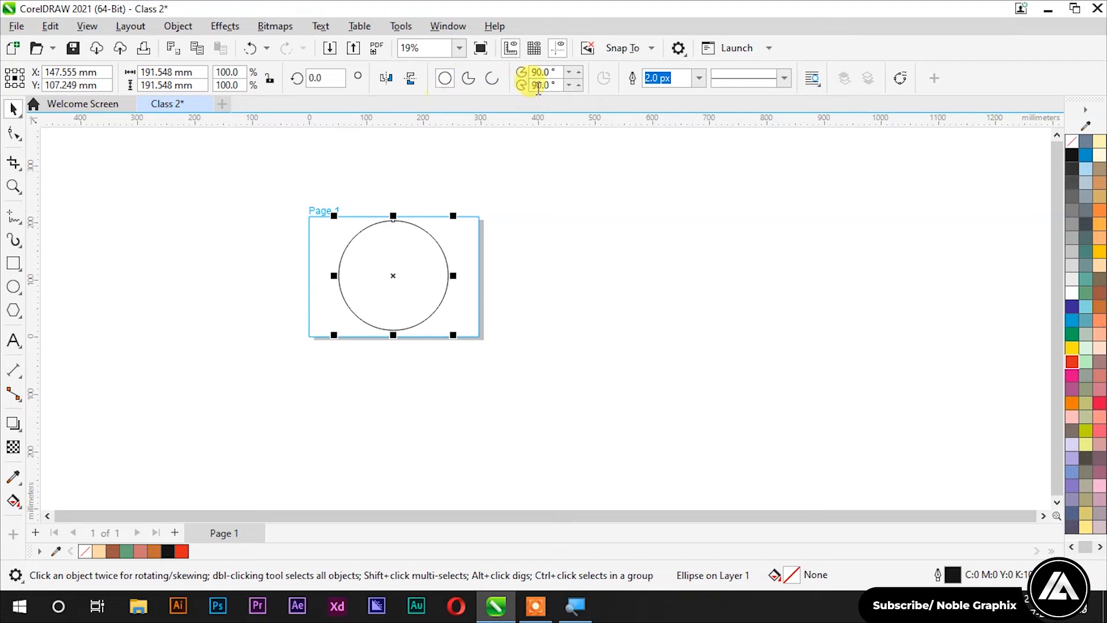
Step: Convert the circle to a pie, then to an open 270° arc
{"action": "left_click", "coordinate": [468, 81]}
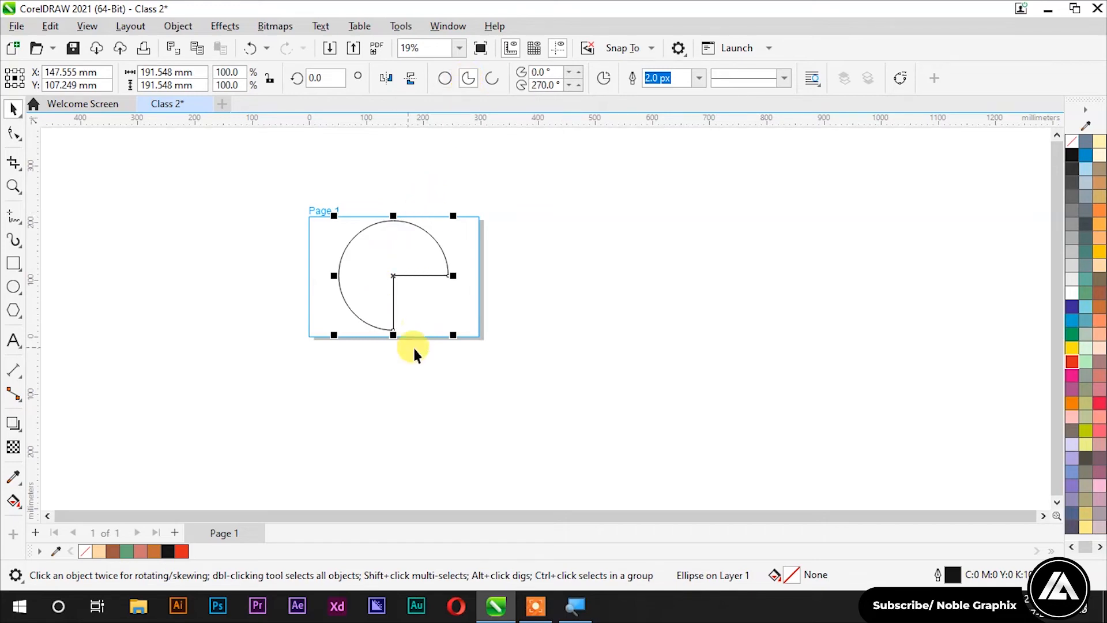
{"action": "scroll", "coordinate": [413, 295], "scroll_direction": "up", "scroll_amount": 3}
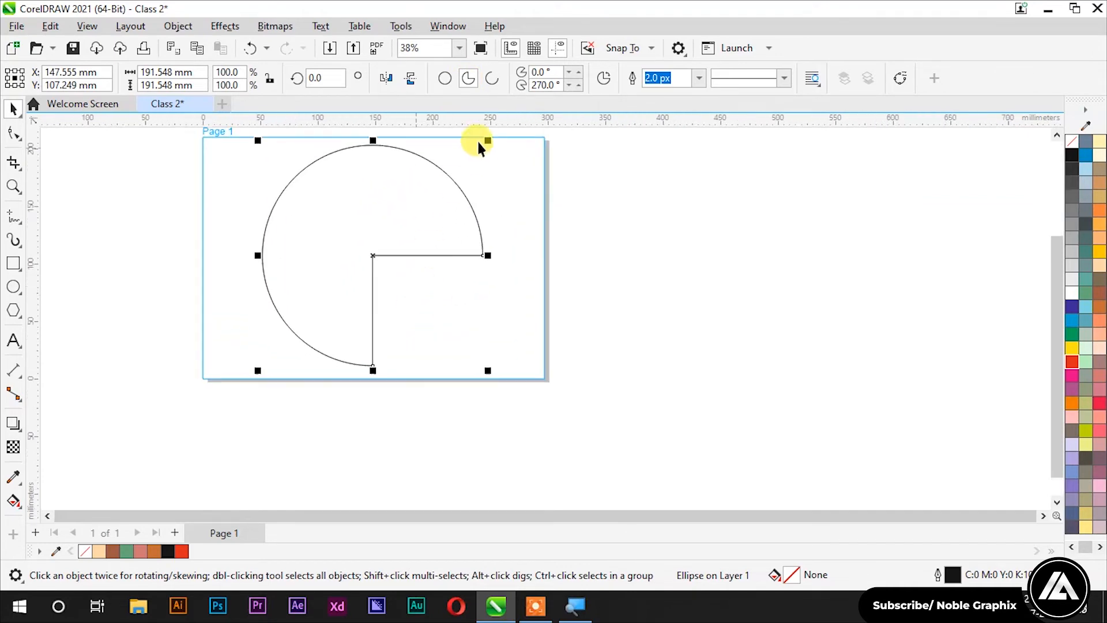
{"action": "left_click", "coordinate": [492, 81]}
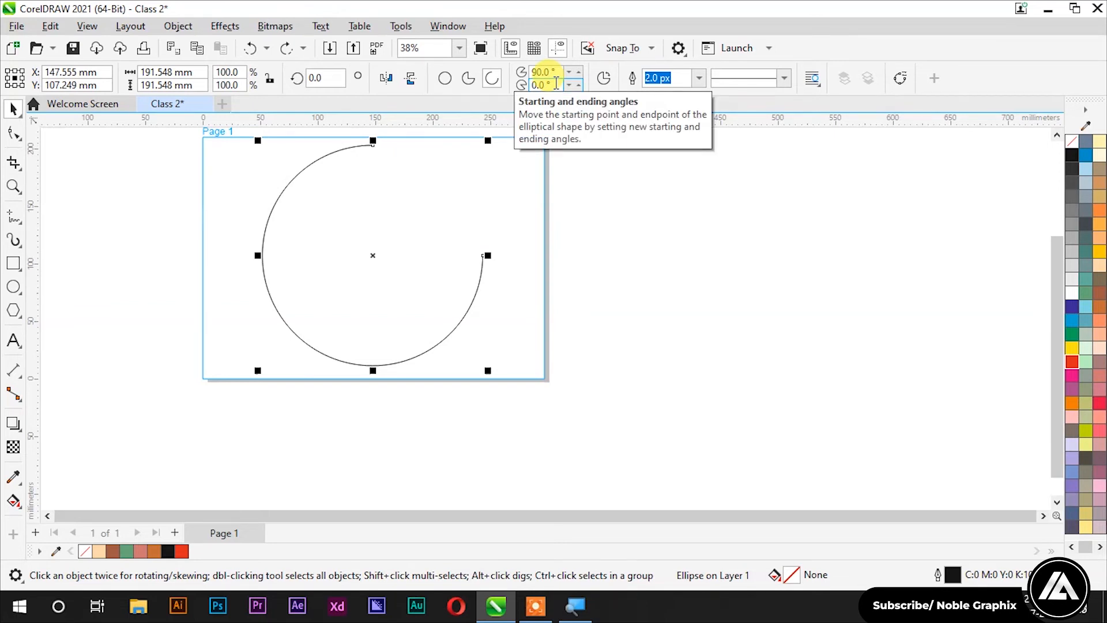
Step: Try a 180° start angle on the arc and flip its direction back and forth
{"action": "left_click", "coordinate": [545, 72]}
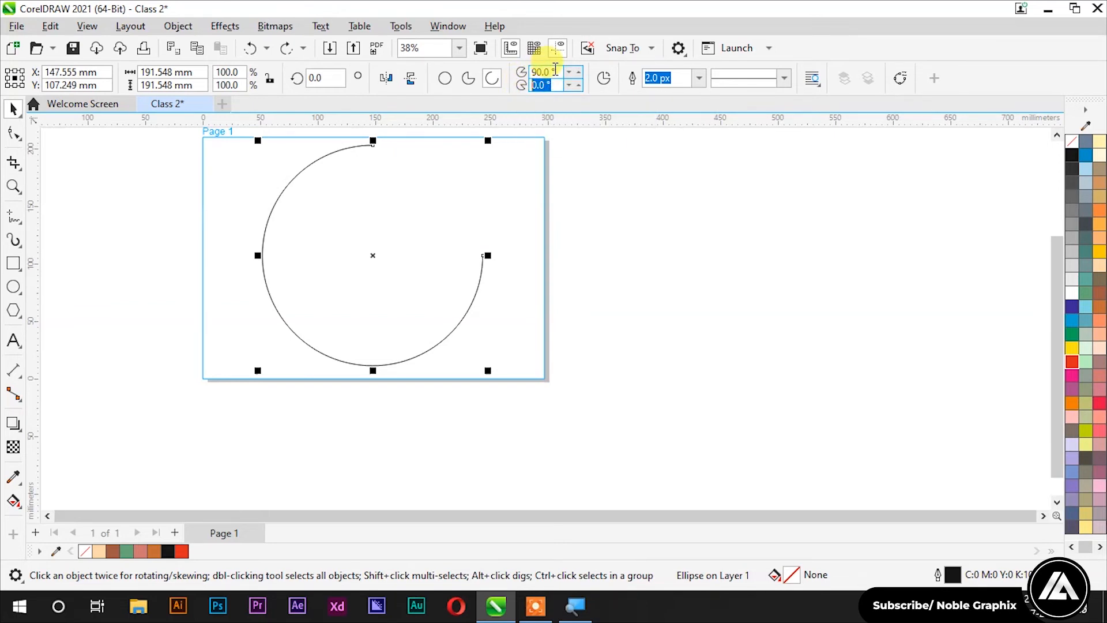
{"action": "type", "text": "180"}
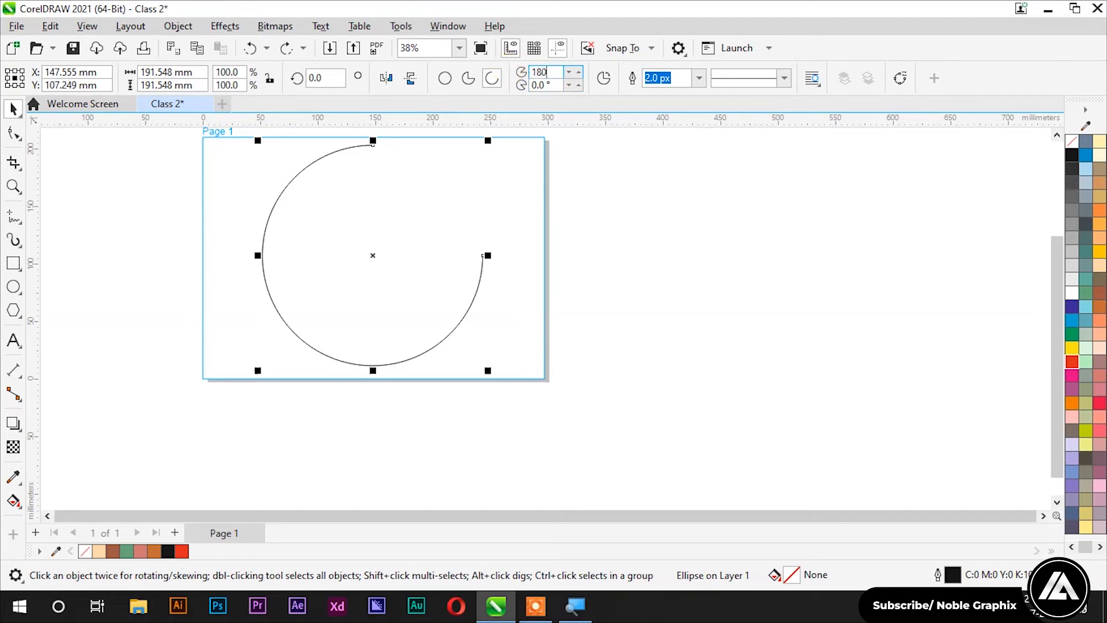
{"action": "key", "text": "Return"}
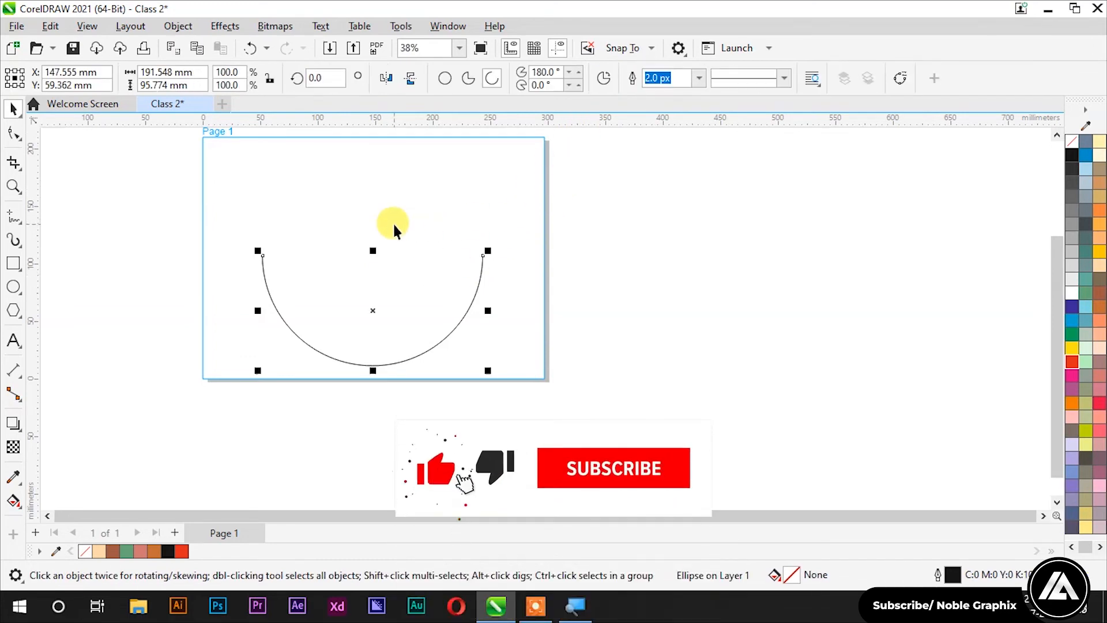
{"action": "left_click", "coordinate": [605, 85]}
{"action": "left_click", "coordinate": [605, 85]}
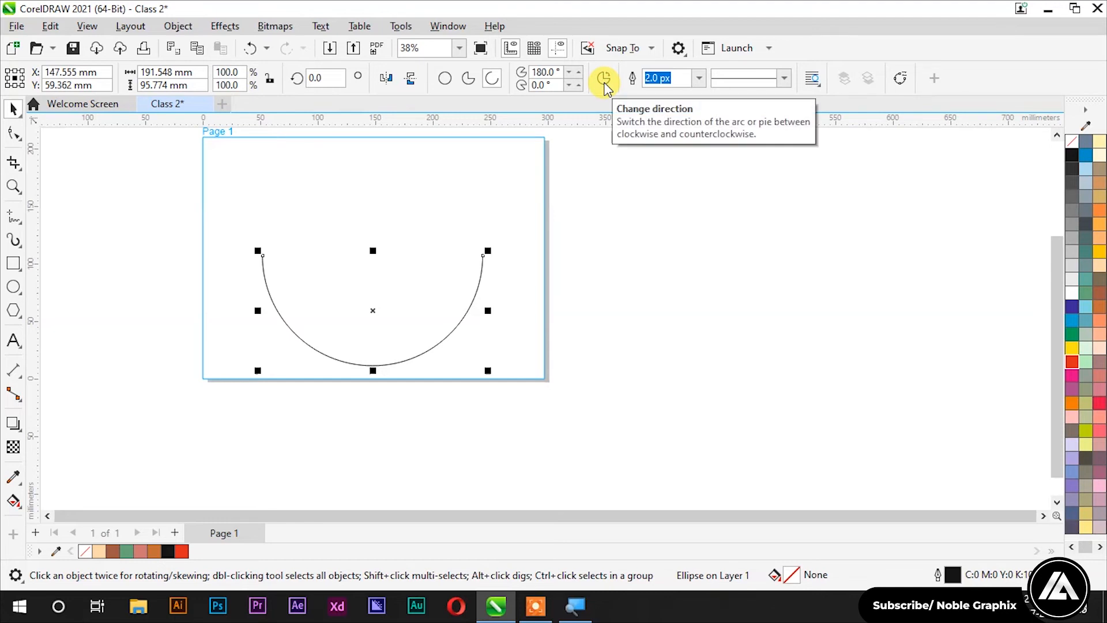
Step: Set the arc's start angle to 90° and reverse its direction
{"action": "left_click", "coordinate": [545, 72]}
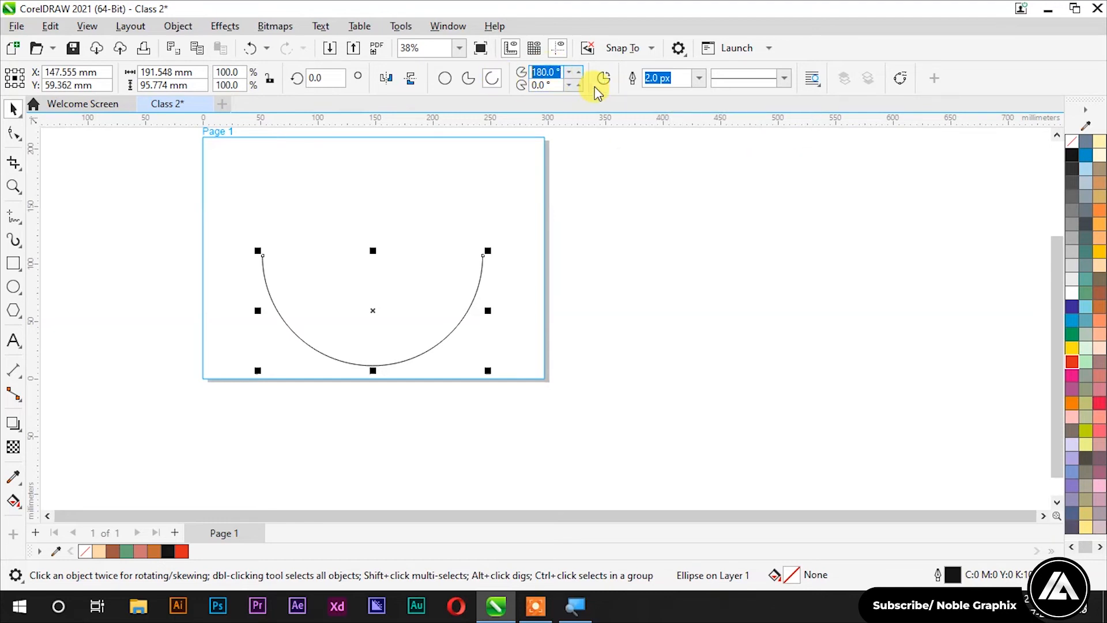
{"action": "type", "text": "90"}
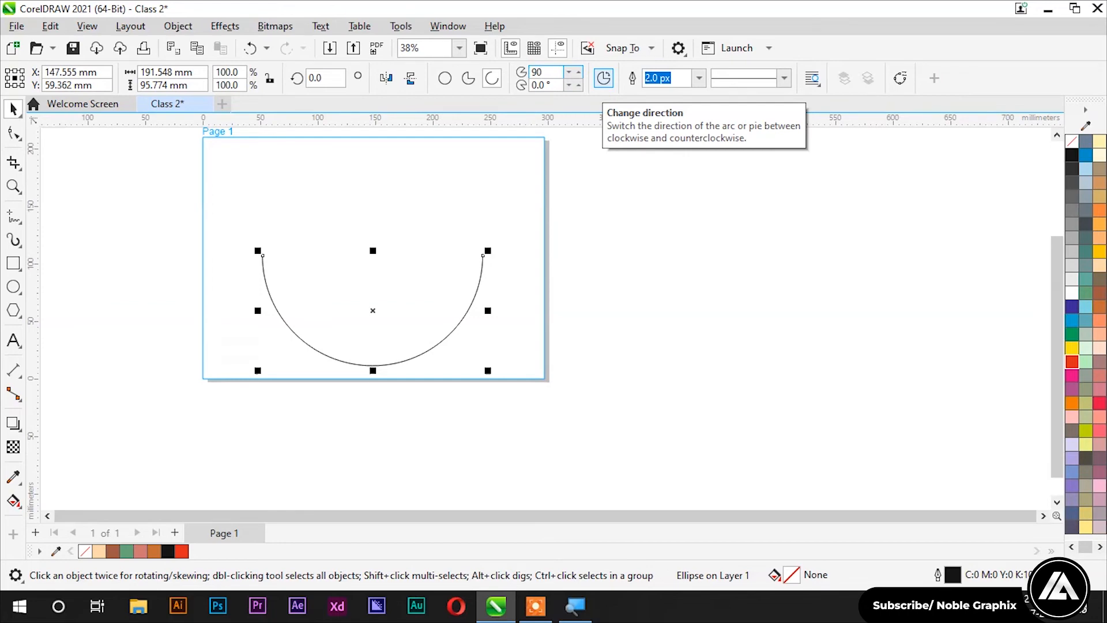
{"action": "key", "text": "Return"}
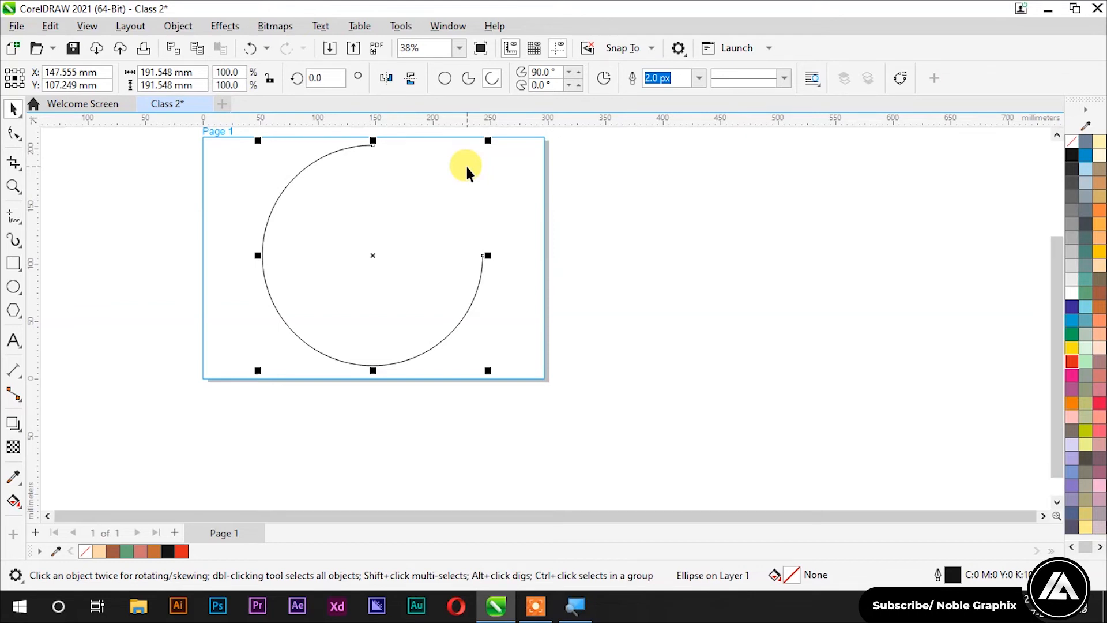
{"action": "left_click", "coordinate": [614, 78]}
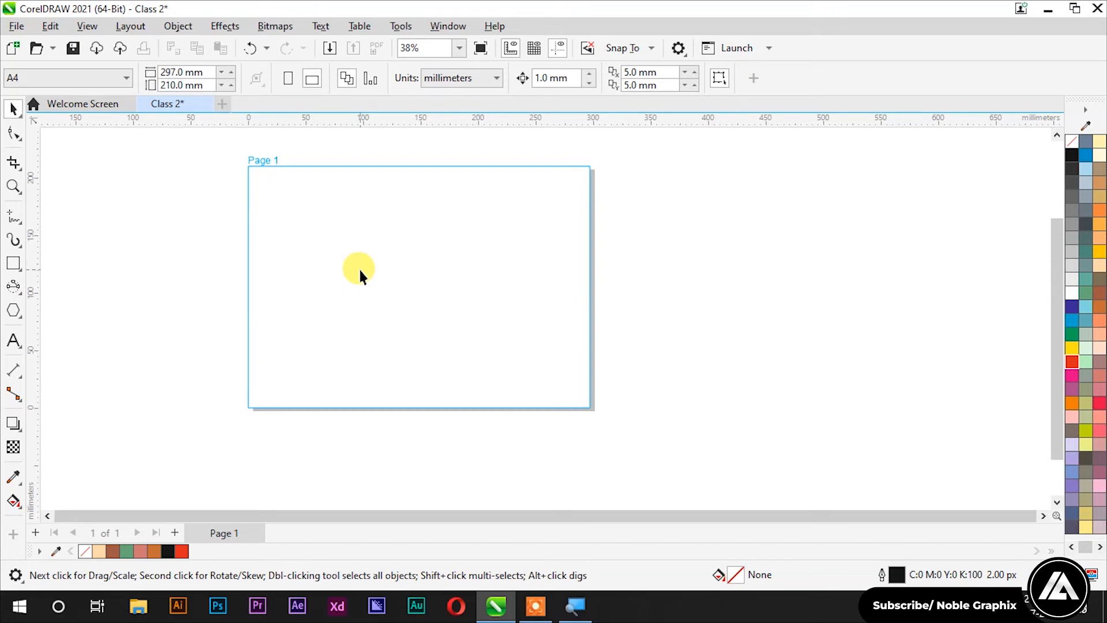
Step: Draw a square, duplicate it, and enlarge the left copy to 129.8%
{"action": "scroll", "coordinate": [318, 176], "scroll_direction": "up", "scroll_amount": 1}
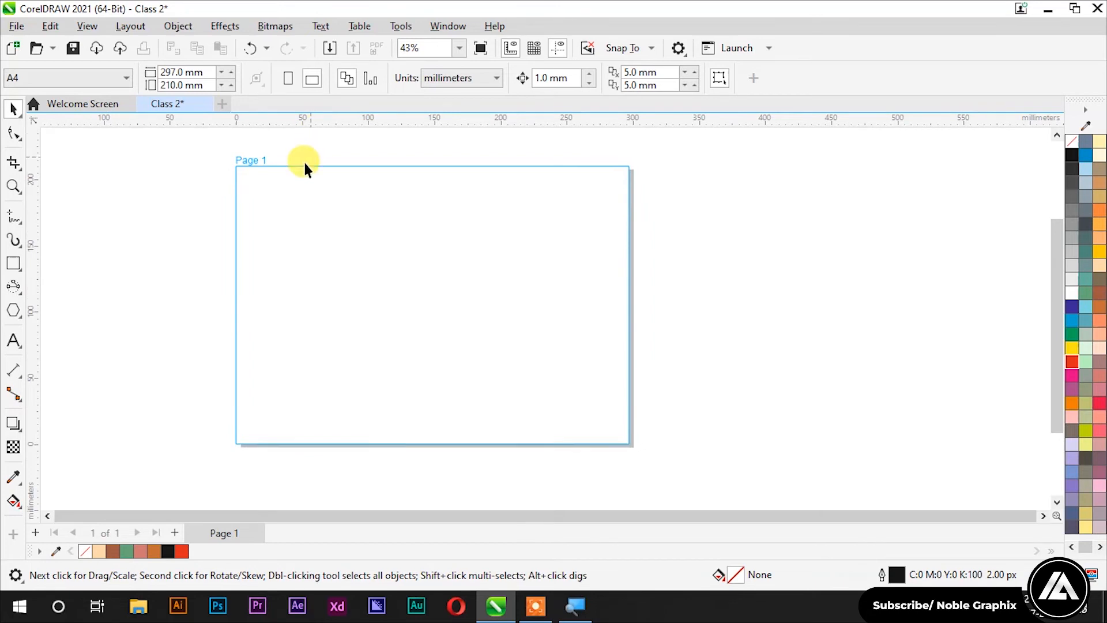
{"action": "left_click", "coordinate": [14, 263]}
{"action": "left_click_drag", "start_coordinate": [292, 211], "coordinate": [326, 224]}
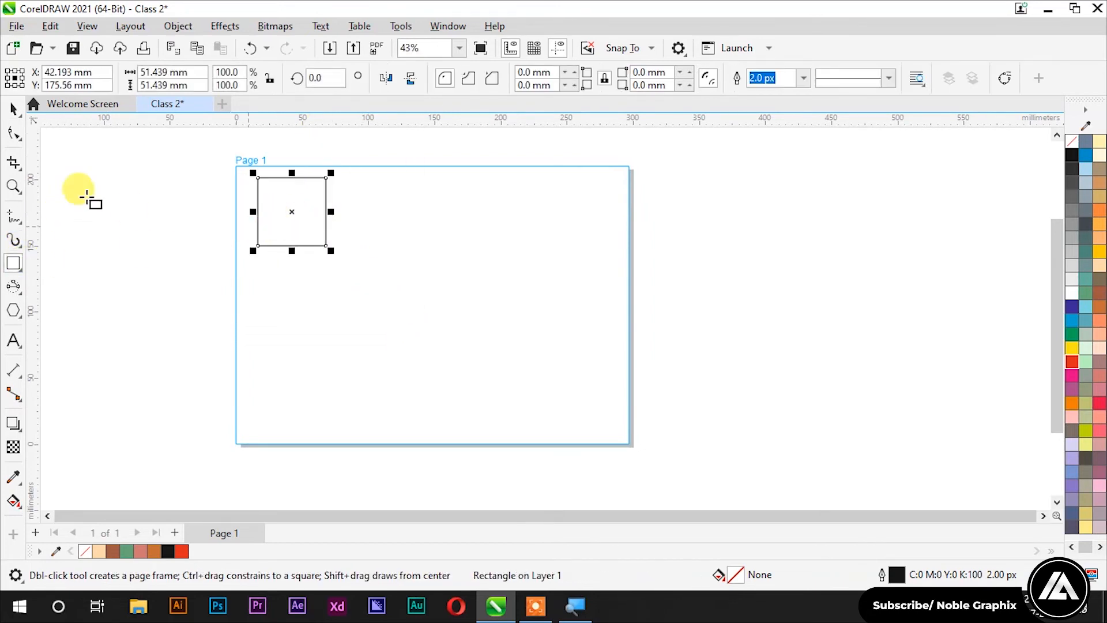
{"action": "left_click", "coordinate": [13, 109]}
{"action": "left_click_drag", "start_coordinate": [289, 211], "coordinate": [423, 300]}
{"action": "left_click", "coordinate": [360, 285]}
{"action": "left_click", "coordinate": [364, 287]}
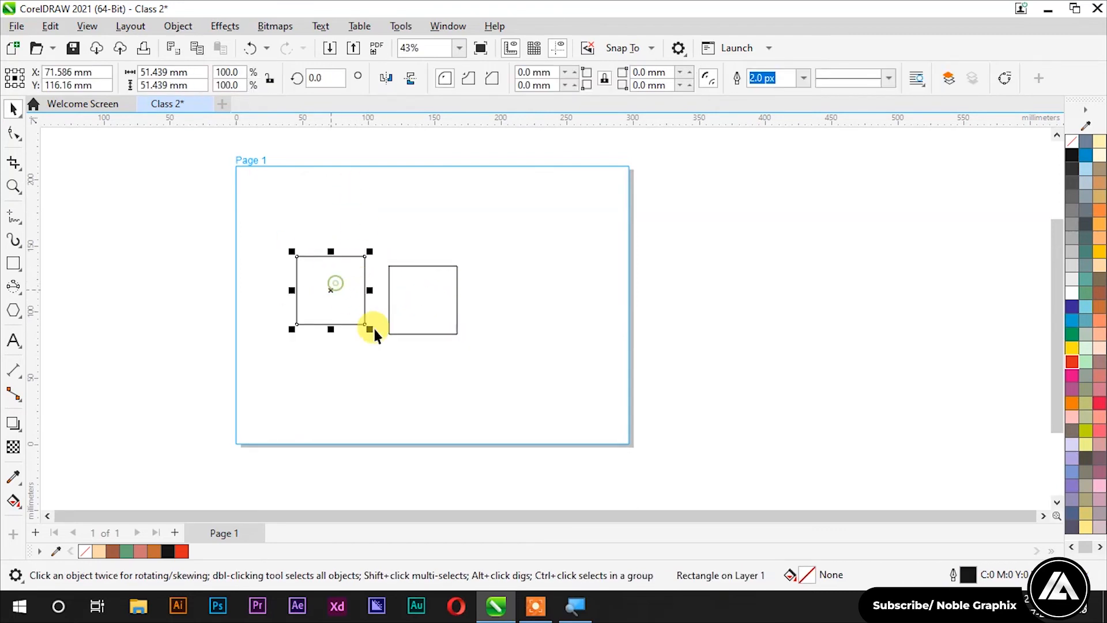
{"action": "left_click_drag", "start_coordinate": [372, 331], "coordinate": [393, 361]}
{"action": "left_click", "coordinate": [393, 361]}
{"action": "left_click_drag", "start_coordinate": [425, 299], "coordinate": [487, 304]}
Step: Fill the larger left square yellow and the right square red
{"action": "left_click", "coordinate": [350, 277]}
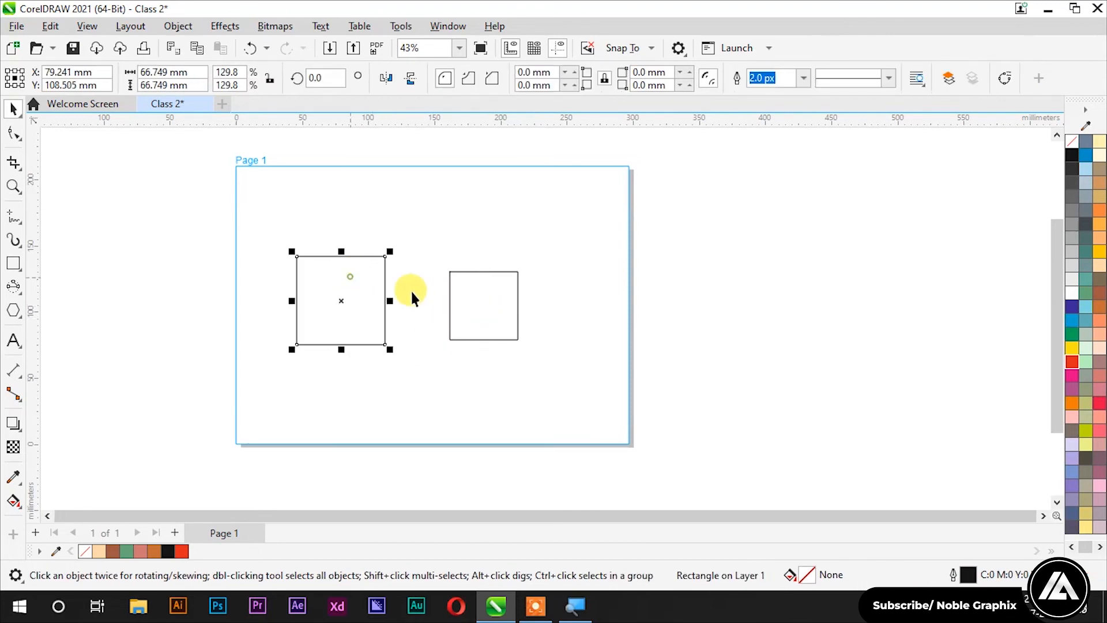
{"action": "left_click", "coordinate": [1099, 257]}
{"action": "left_click", "coordinate": [374, 215]}
{"action": "left_click", "coordinate": [493, 318]}
{"action": "left_click_drag", "start_coordinate": [492, 302], "coordinate": [445, 320]}
{"action": "left_click", "coordinate": [1073, 361]}
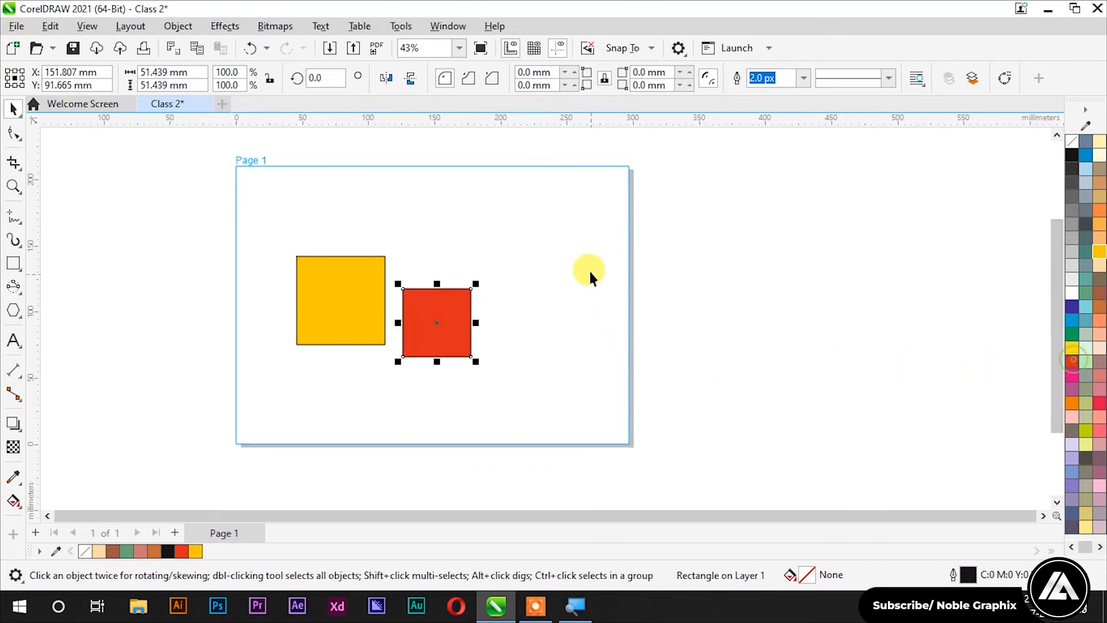
{"action": "left_click", "coordinate": [591, 283]}
Step: Move the 51.439 mm red square to overlap the yellow square's right side
{"action": "scroll", "coordinate": [425, 304], "scroll_direction": "up", "scroll_amount": 1}
{"action": "left_click", "coordinate": [425, 304]}
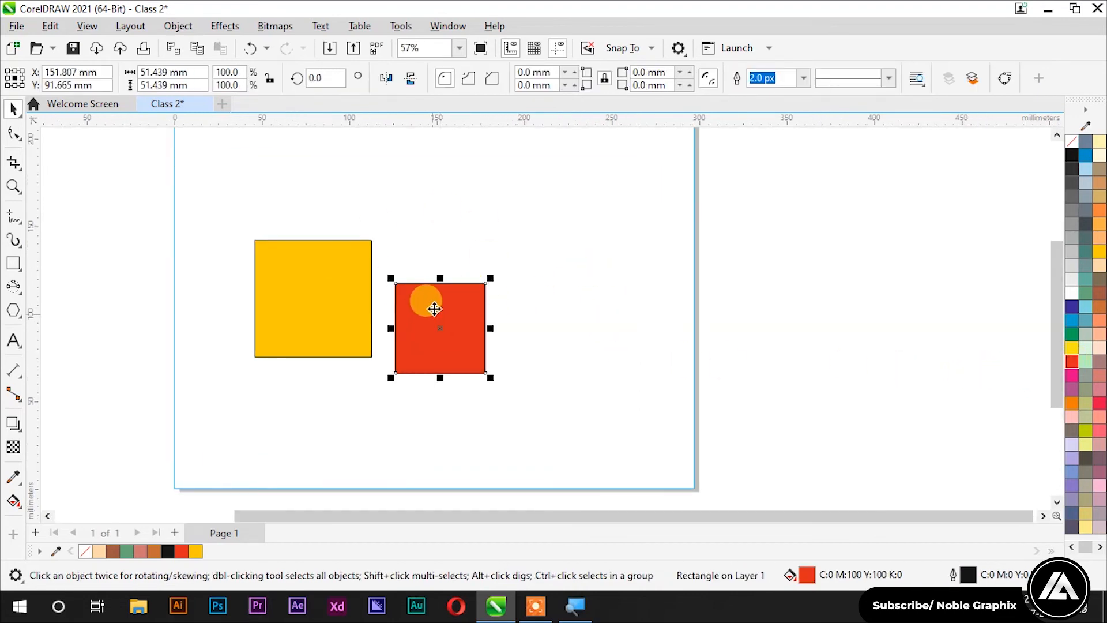
{"action": "left_click_drag", "start_coordinate": [390, 288], "coordinate": [364, 309]}
{"action": "left_click", "coordinate": [351, 330]}
{"action": "left_click", "coordinate": [455, 222]}
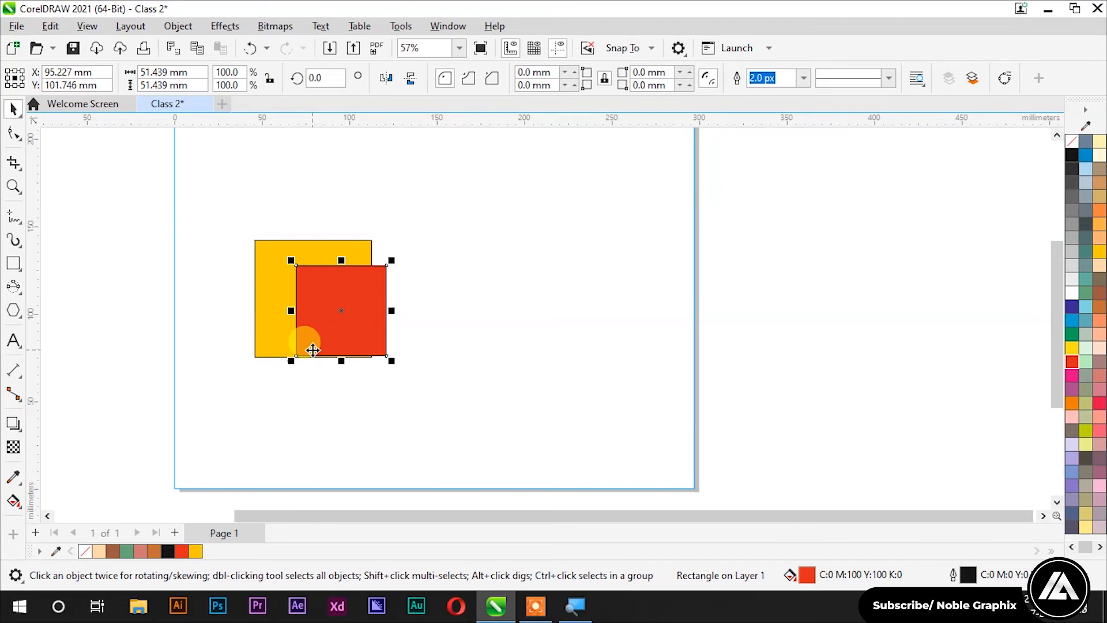
{"action": "left_click_drag", "start_coordinate": [359, 316], "coordinate": [382, 312]}
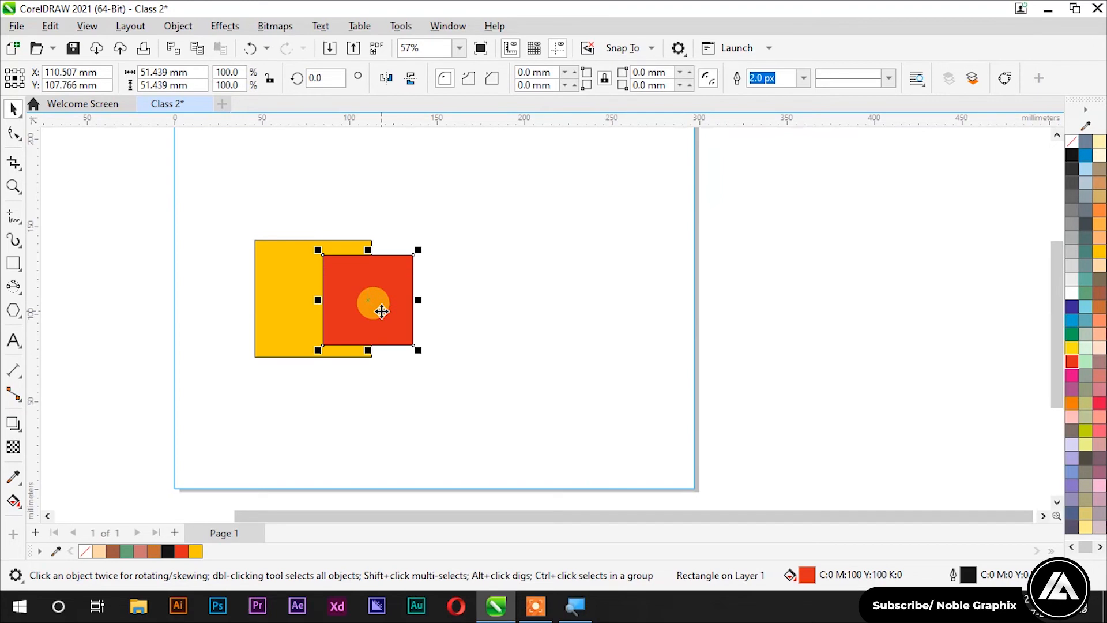
Step: Choose Object > PowerClip > Place Inside Frame for the red square
{"action": "left_click", "coordinate": [192, 23]}
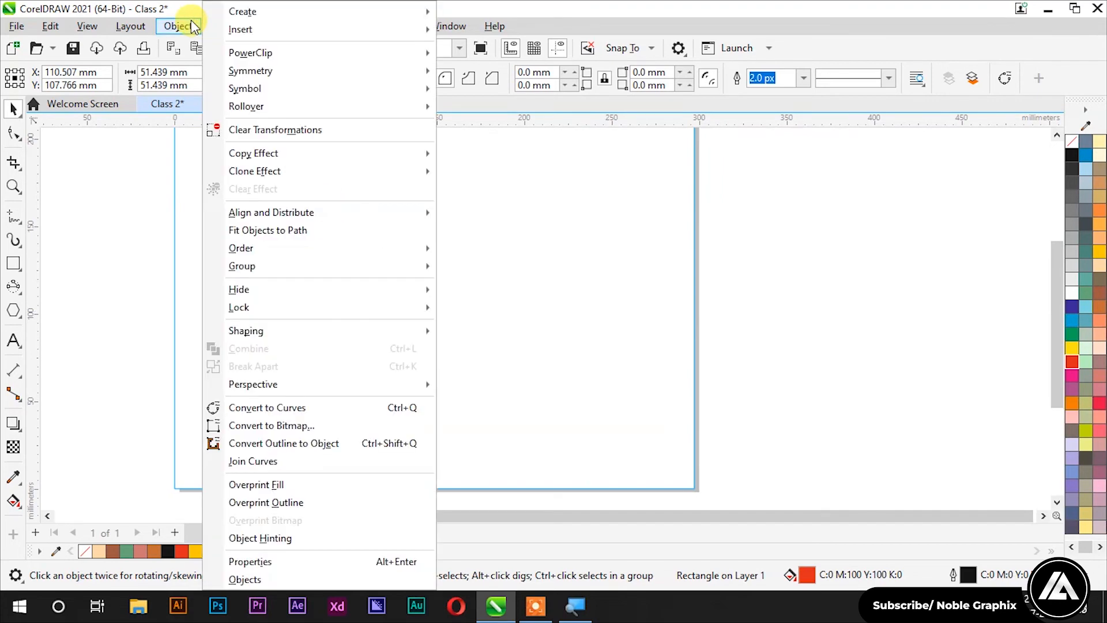
{"action": "mouse_move", "coordinate": [273, 58]}
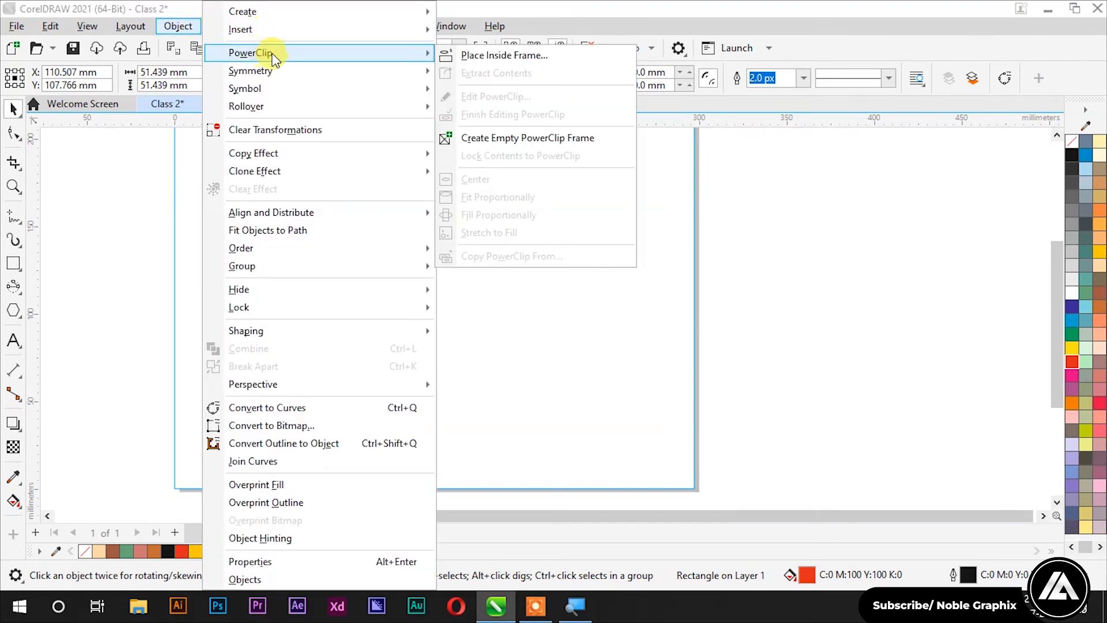
{"action": "left_click", "coordinate": [467, 58]}
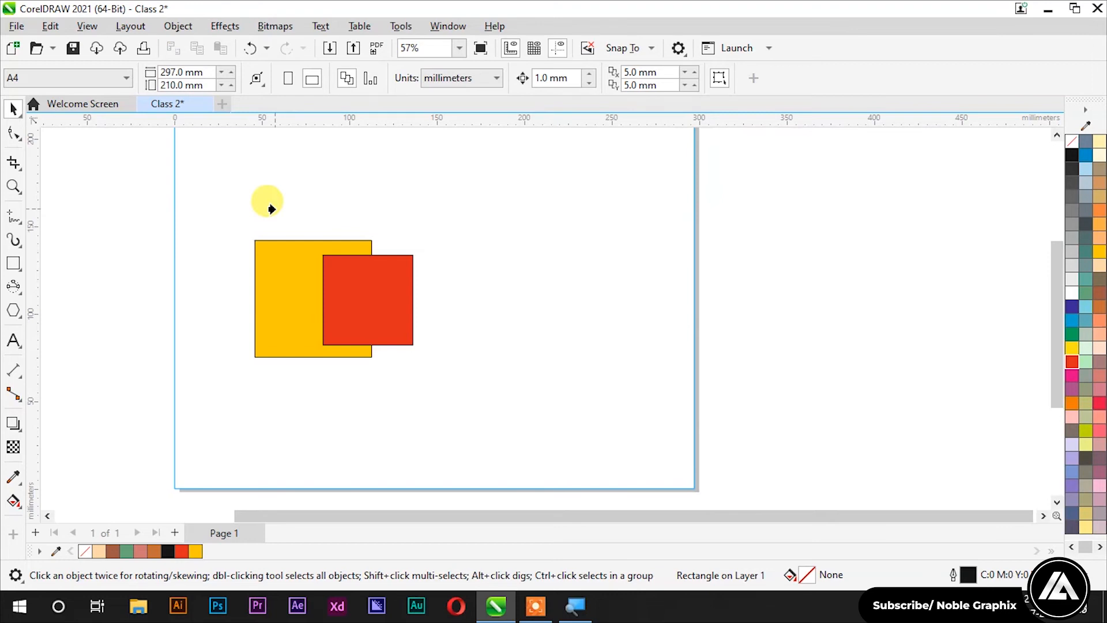
Step: Clip the red square inside the yellow square and reposition the PowerClip on the page
{"action": "left_click", "coordinate": [261, 281]}
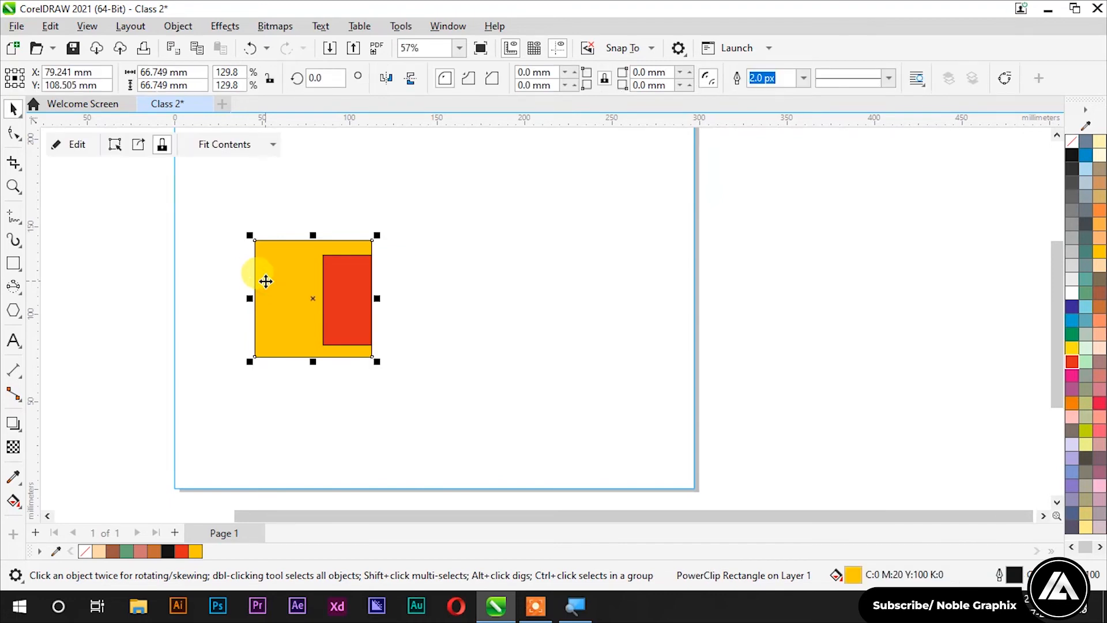
{"action": "left_click", "coordinate": [129, 218]}
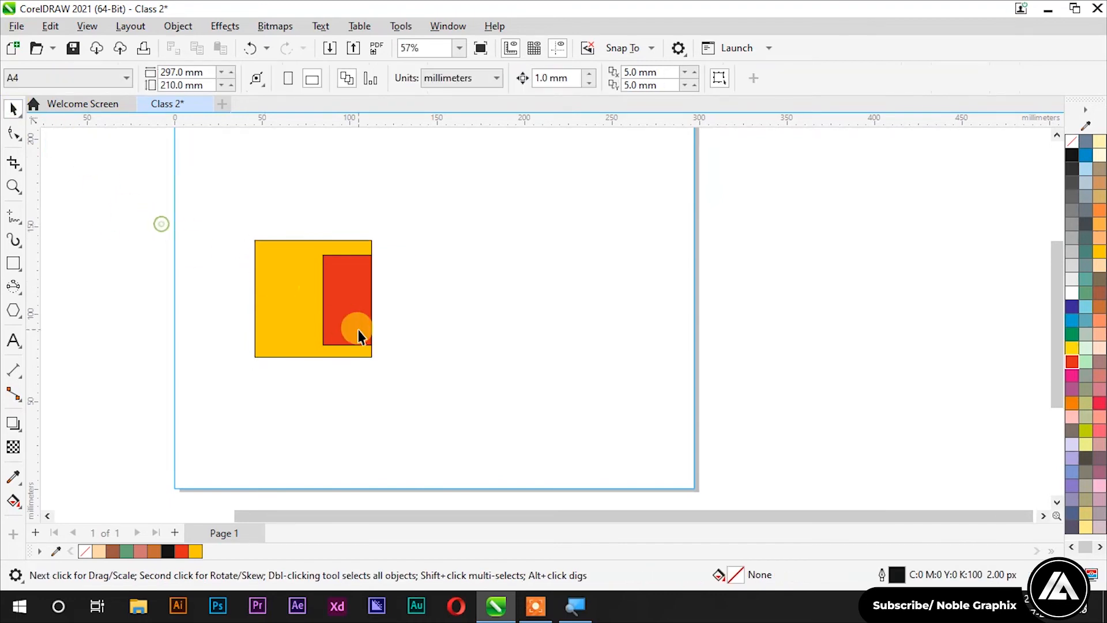
{"action": "scroll", "coordinate": [358, 329], "scroll_direction": "up", "scroll_amount": 3}
{"action": "scroll", "coordinate": [332, 294], "scroll_direction": "down", "scroll_amount": 2}
{"action": "left_click_drag", "start_coordinate": [343, 281], "coordinate": [360, 227]}
{"action": "left_click_drag", "start_coordinate": [398, 286], "coordinate": [368, 335]}
{"action": "left_click", "coordinate": [358, 336]}
{"action": "scroll", "coordinate": [334, 263], "scroll_direction": "down", "scroll_amount": 1}
{"action": "left_click_drag", "start_coordinate": [347, 270], "coordinate": [378, 268]}
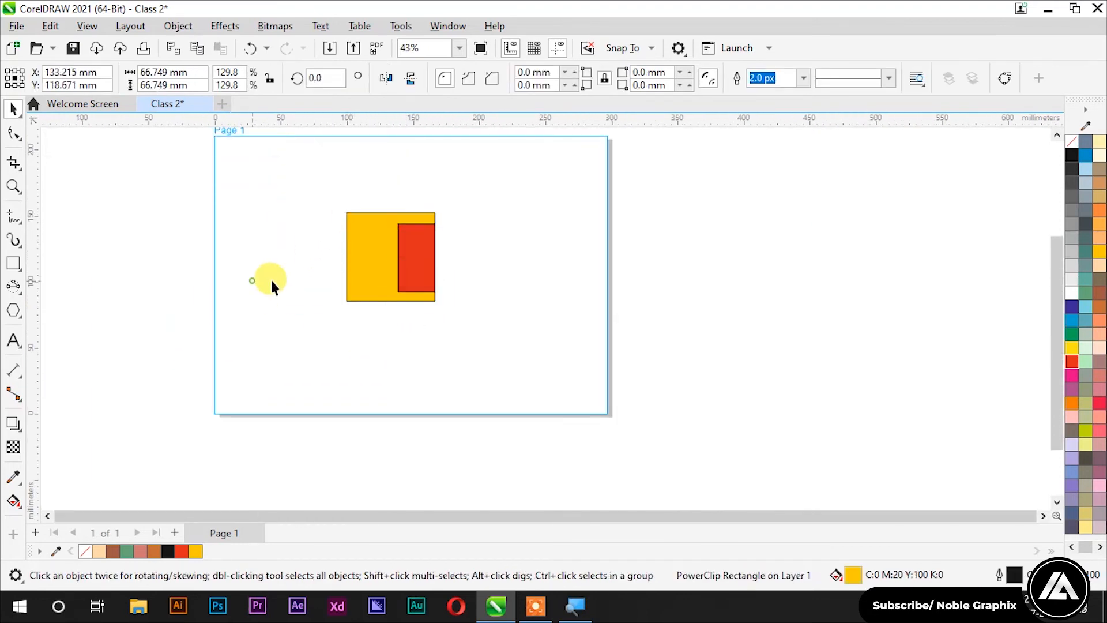
{"action": "left_click", "coordinate": [252, 283]}
{"action": "scroll", "coordinate": [354, 280], "scroll_direction": "up", "scroll_amount": 1}
{"action": "left_click", "coordinate": [386, 265]}
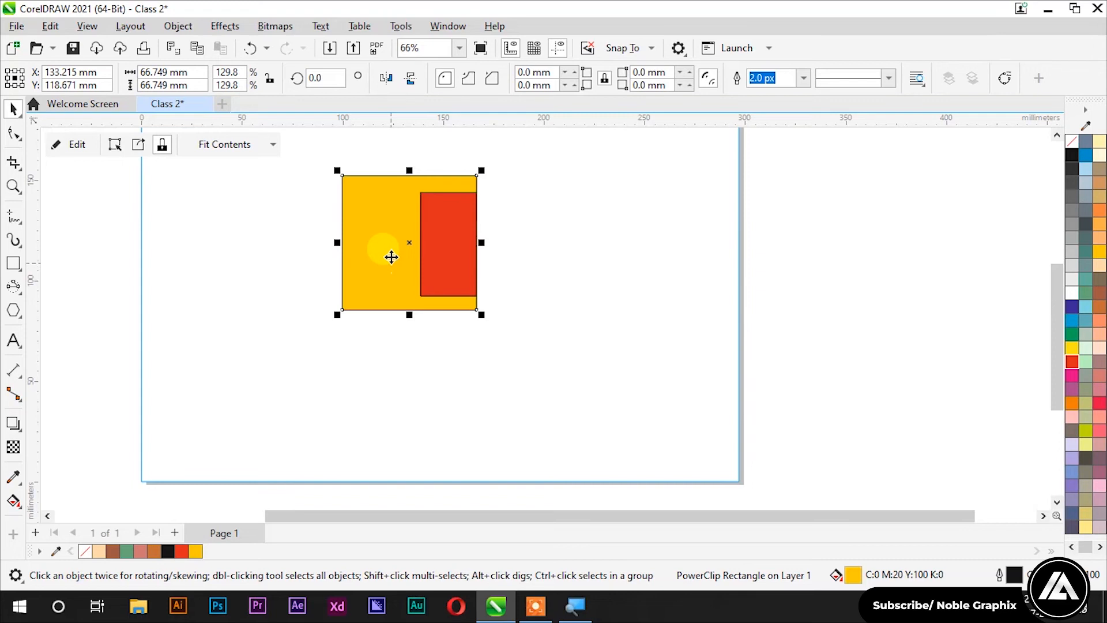
Step: Edit the PowerClip to move the red square into the yellow square's lower-right corner
{"action": "right_click", "coordinate": [392, 256]}
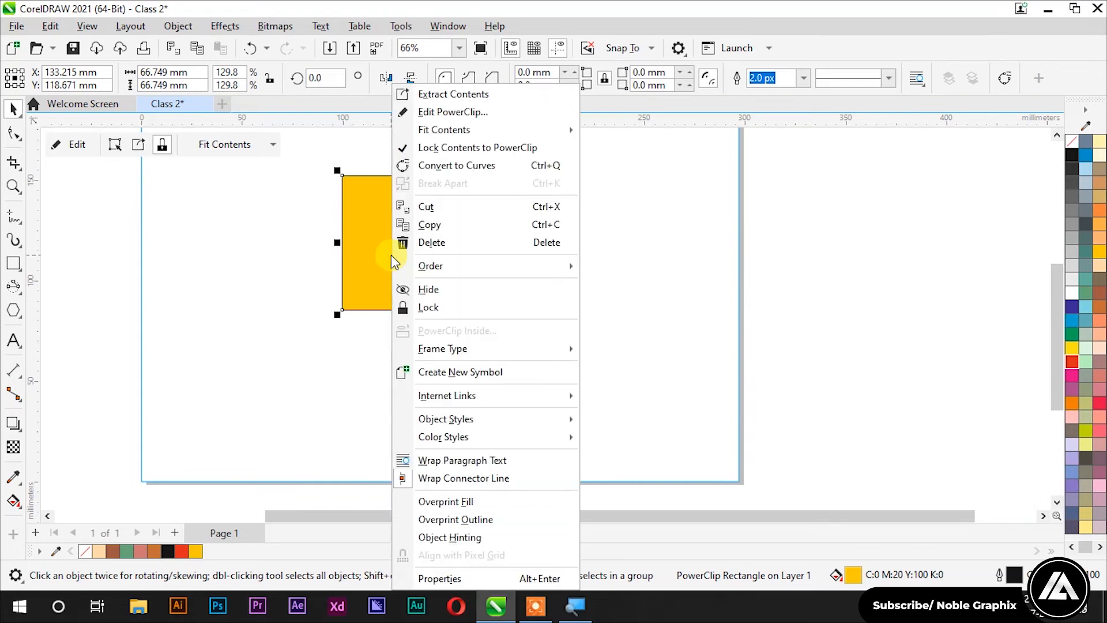
{"action": "left_click", "coordinate": [441, 115]}
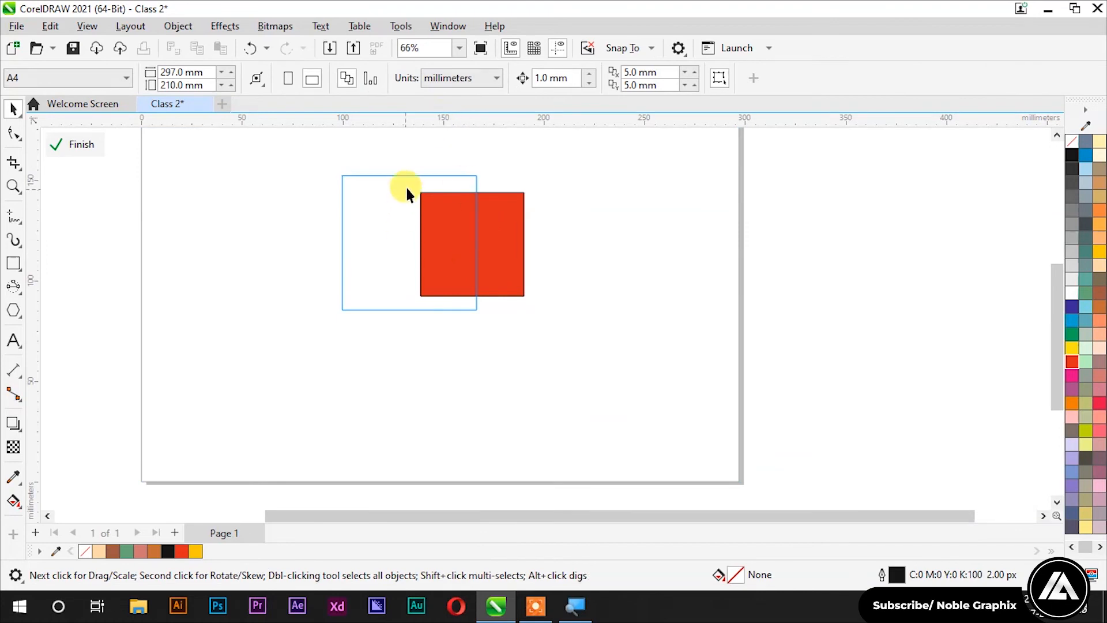
{"action": "left_click_drag", "start_coordinate": [473, 239], "coordinate": [477, 308]}
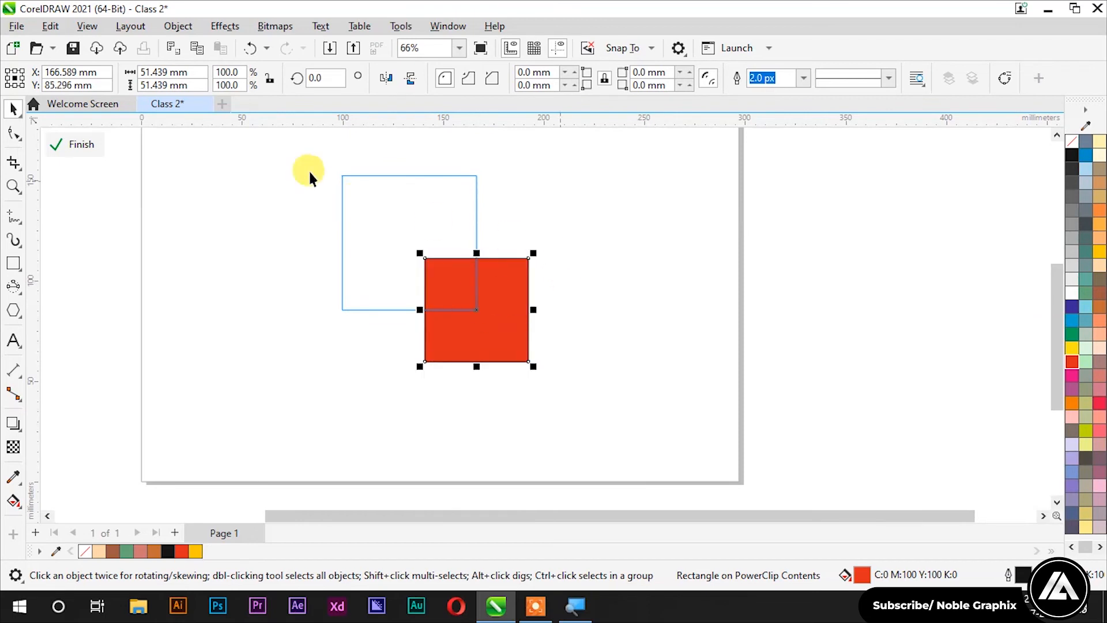
{"action": "left_click", "coordinate": [86, 148]}
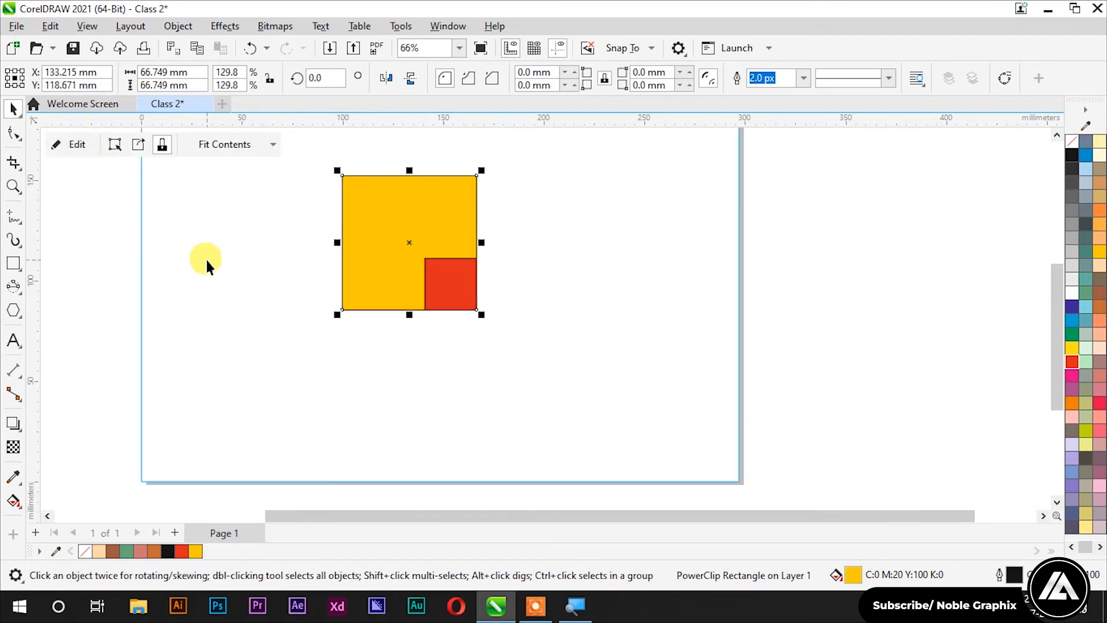
{"action": "left_click", "coordinate": [206, 259]}
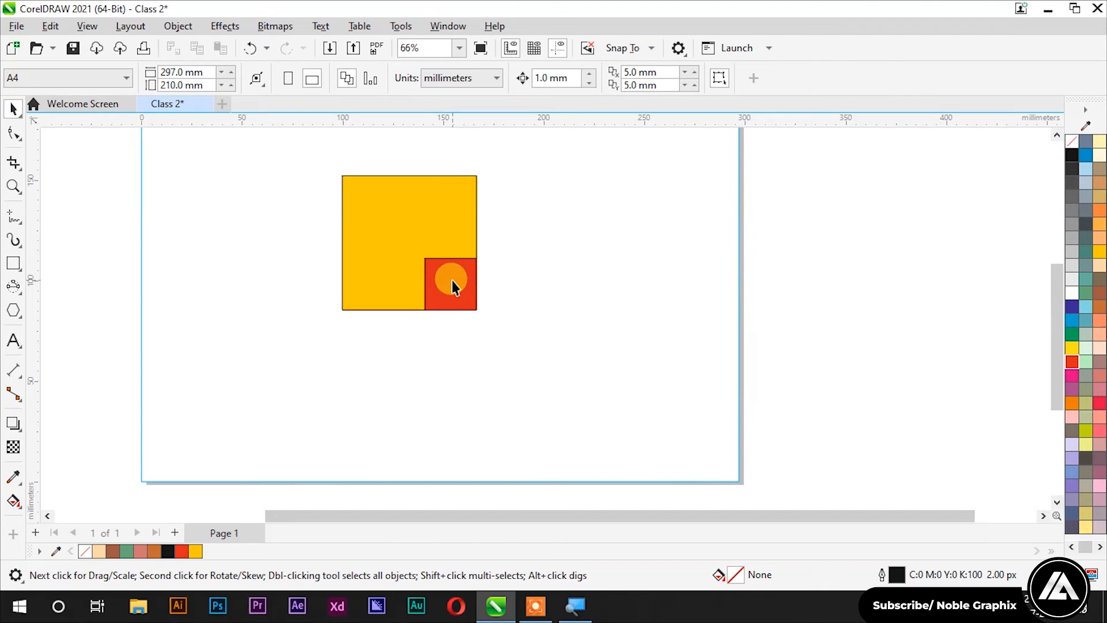
Step: Inside the PowerClip, draw an orange circle straddling the yellow square's left edge
{"action": "right_click", "coordinate": [437, 292]}
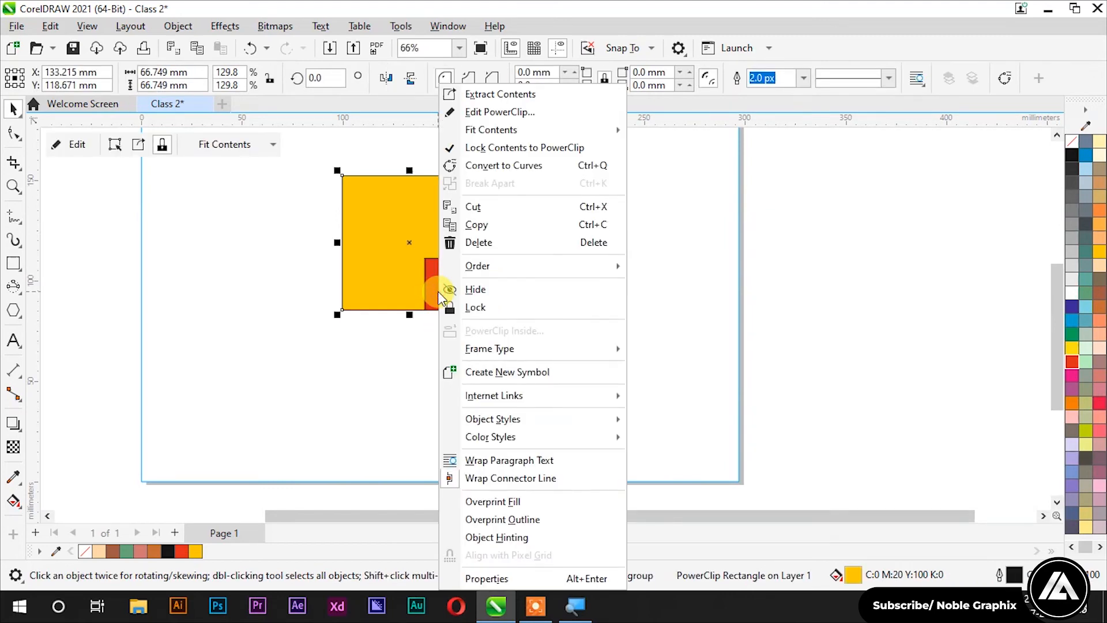
{"action": "left_click", "coordinate": [481, 113]}
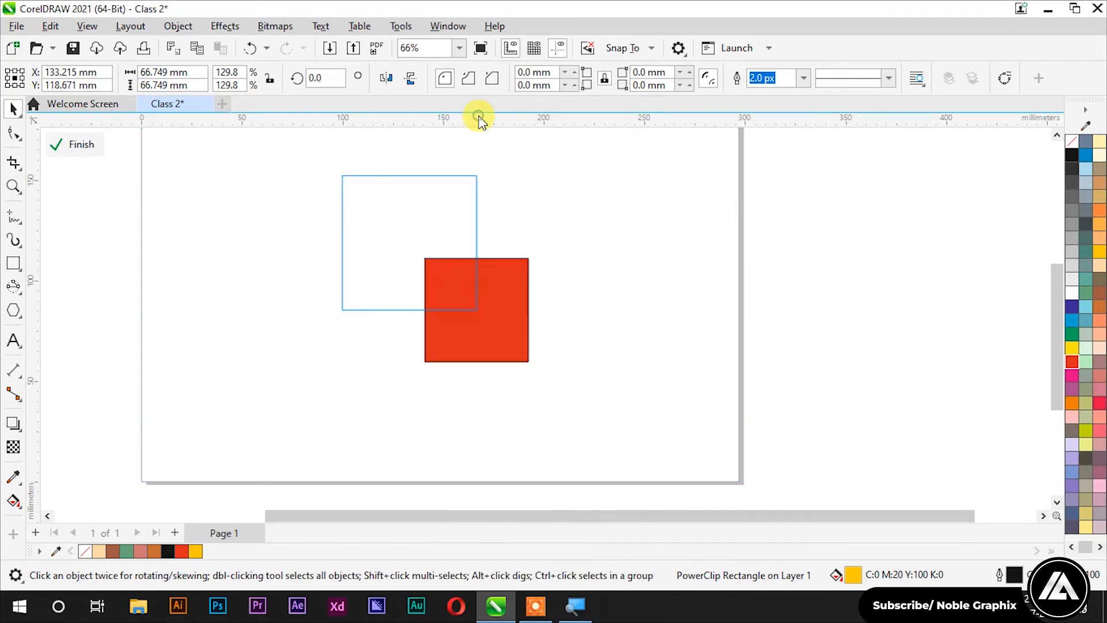
{"action": "left_click", "coordinate": [17, 286]}
{"action": "left_click", "coordinate": [68, 284]}
{"action": "left_click_drag", "start_coordinate": [308, 168], "coordinate": [379, 239]}
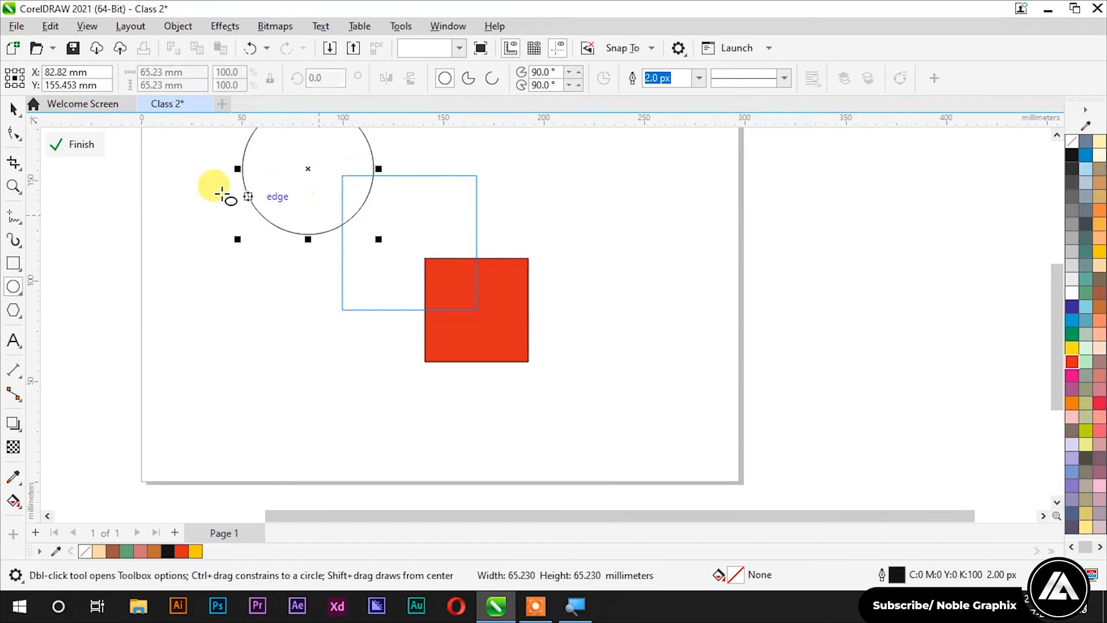
{"action": "left_click_drag", "start_coordinate": [308, 172], "coordinate": [344, 239]}
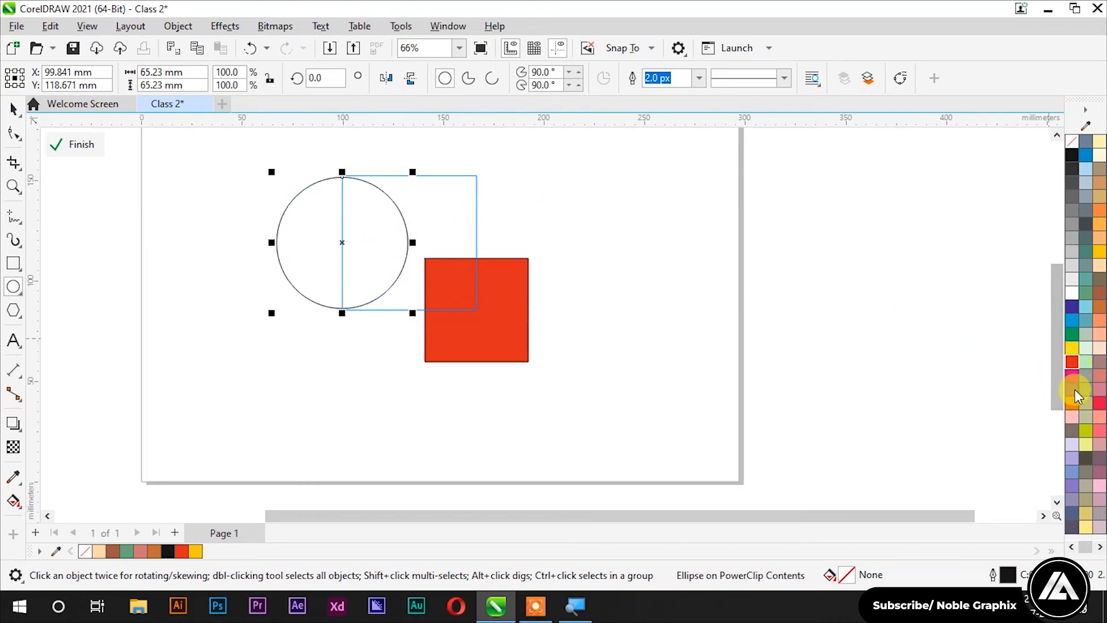
{"action": "left_click", "coordinate": [1074, 404]}
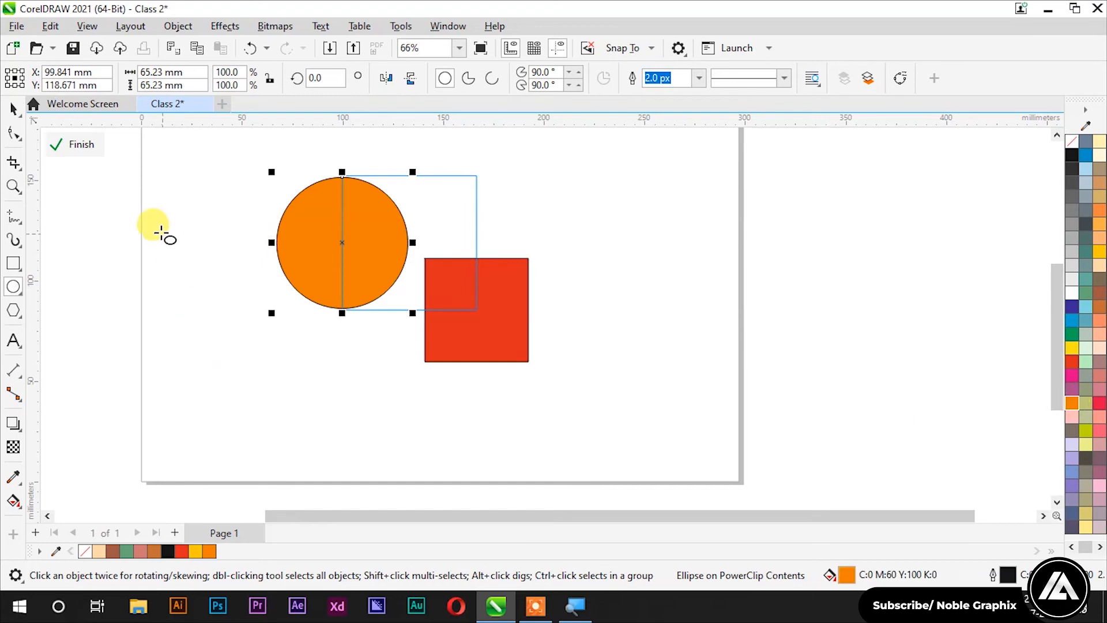
{"action": "left_click", "coordinate": [86, 145]}
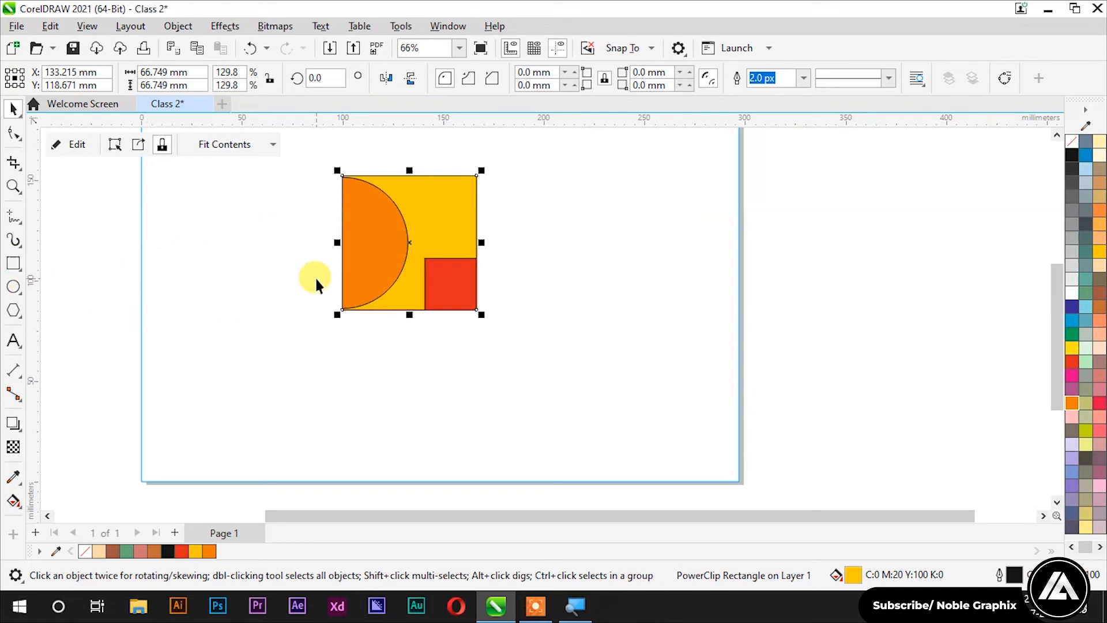
Step: Undo the PowerClip, move the red square aside, and recolour the squares green and blue
{"action": "key", "text": "ctrl+z"}
{"action": "key", "text": "ctrl+z"}
{"action": "key", "text": "ctrl+z"}
{"action": "key", "text": "ctrl+z"}
{"action": "key", "text": "ctrl+z"}
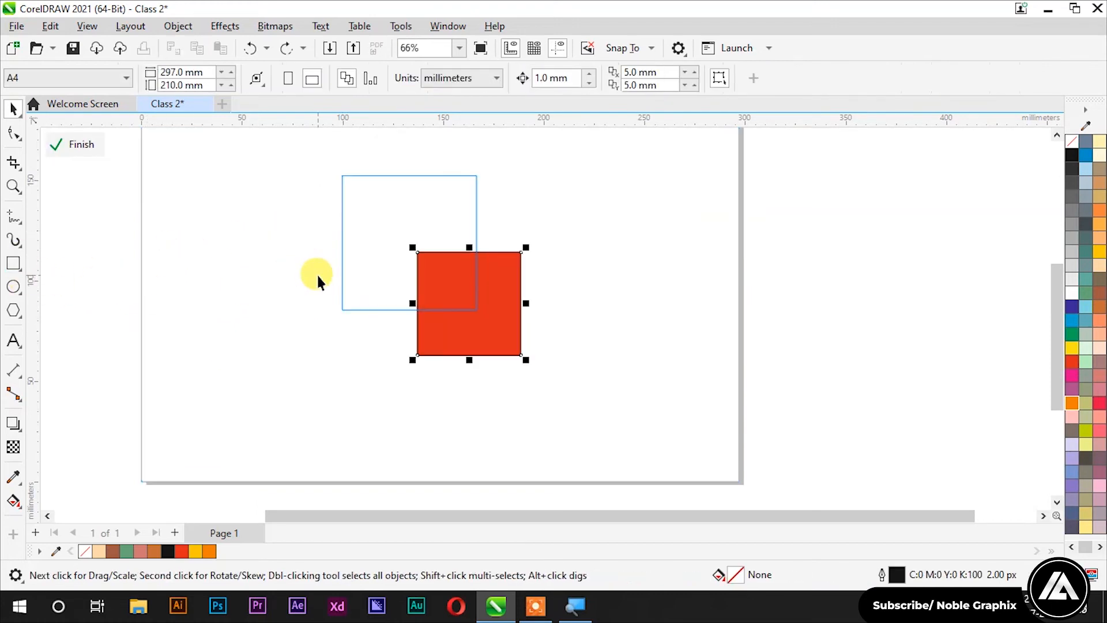
{"action": "key", "text": "ctrl+z"}
{"action": "key", "text": "ctrl+z"}
{"action": "key", "text": "ctrl+z"}
{"action": "key", "text": "ctrl+z"}
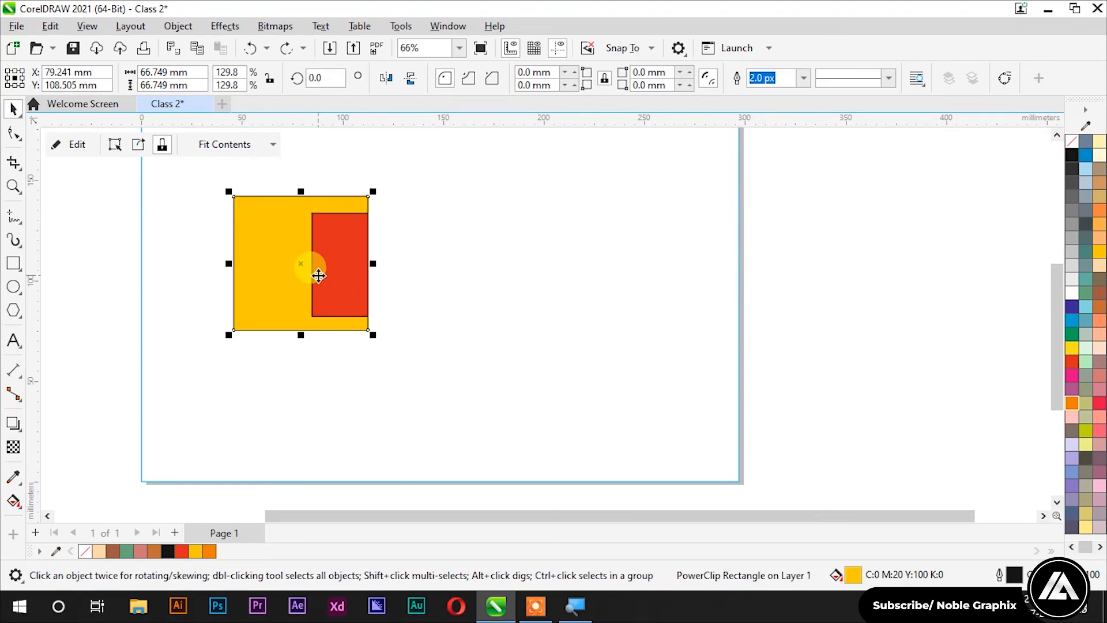
{"action": "key", "text": "ctrl+z"}
{"action": "key", "text": "ctrl+z"}
{"action": "key", "text": "ctrl+z"}
{"action": "left_click_drag", "start_coordinate": [396, 306], "coordinate": [506, 239]}
{"action": "left_click", "coordinate": [1071, 338]}
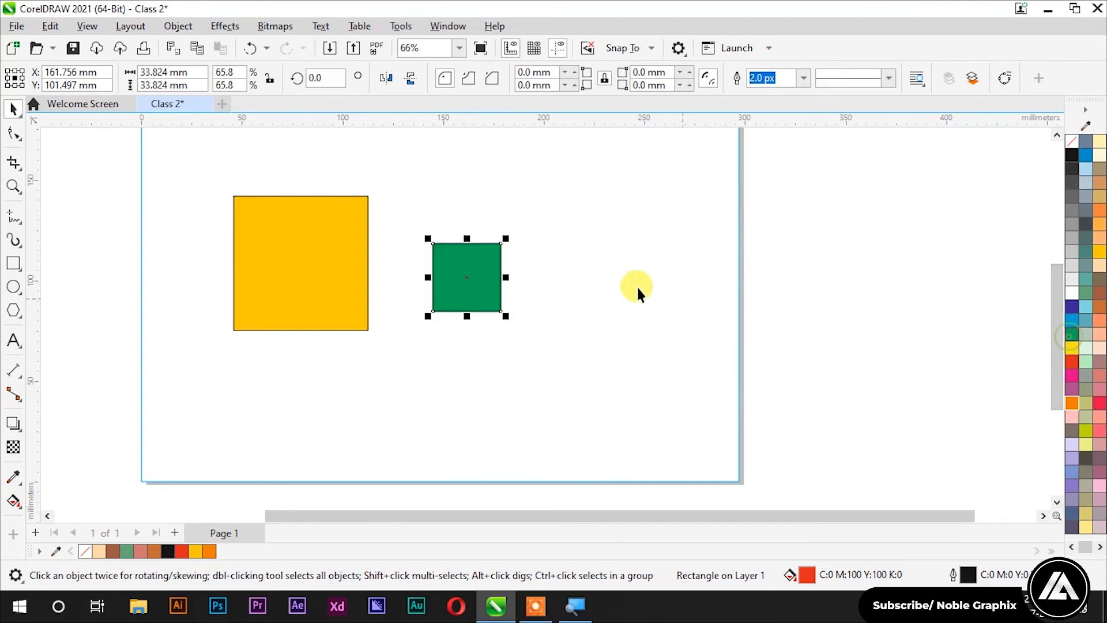
{"action": "key", "text": "Tab"}
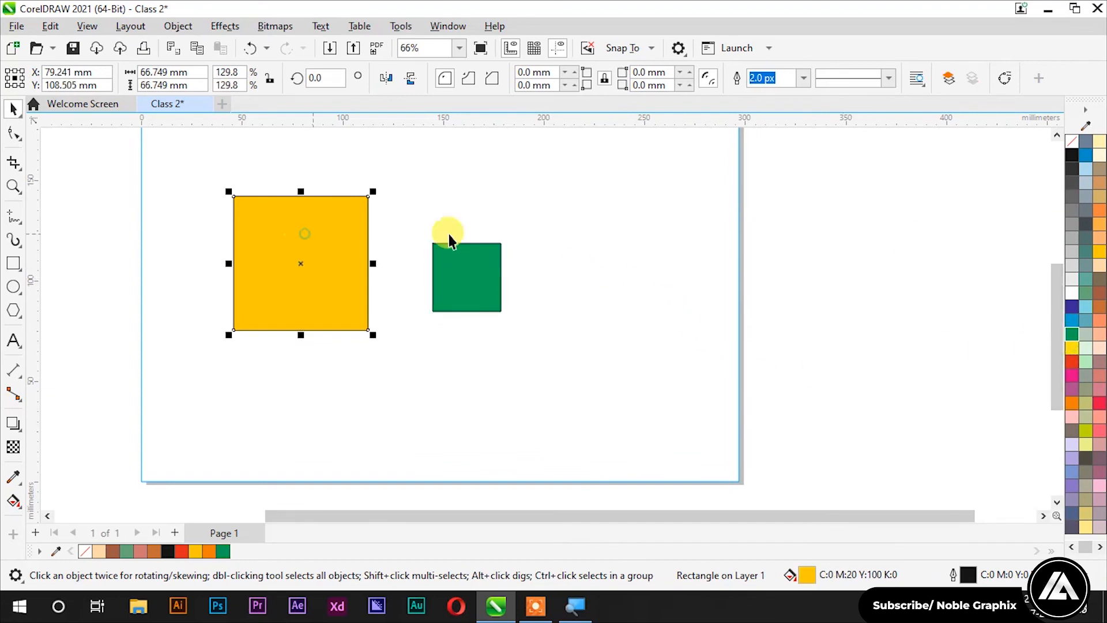
{"action": "left_click", "coordinate": [1072, 321]}
Step: Enlarge the green square and shrink the blue square to 42.997 mm
{"action": "left_click", "coordinate": [406, 320]}
{"action": "scroll", "coordinate": [433, 294], "scroll_direction": "up", "scroll_amount": 2}
{"action": "left_click_drag", "start_coordinate": [463, 271], "coordinate": [388, 322]}
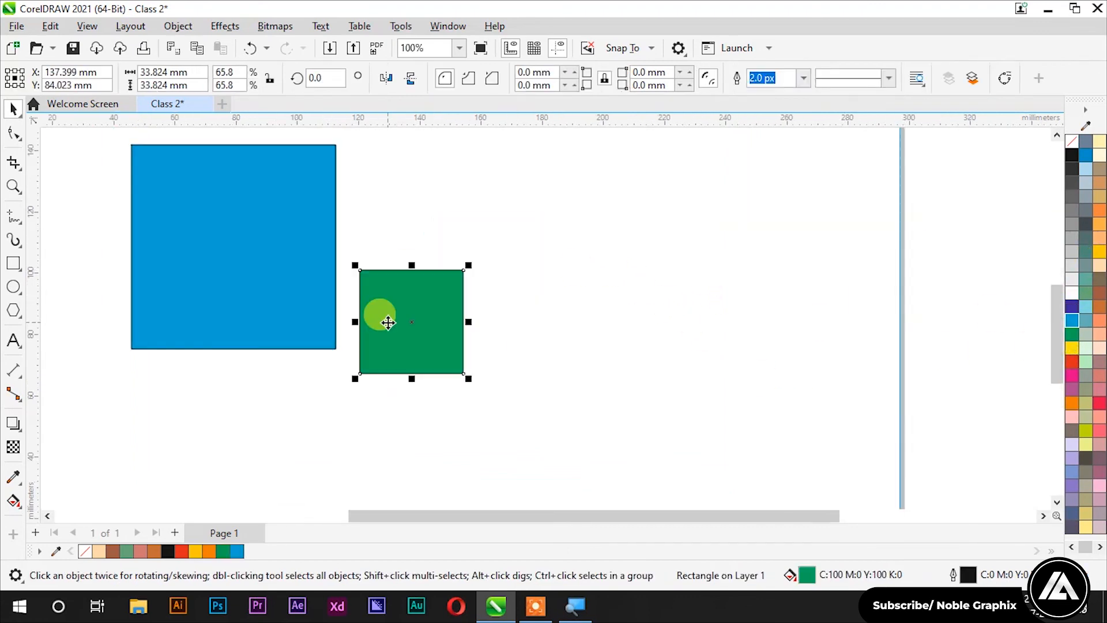
{"action": "left_click_drag", "start_coordinate": [468, 265], "coordinate": [617, 131]}
{"action": "left_click", "coordinate": [292, 225]}
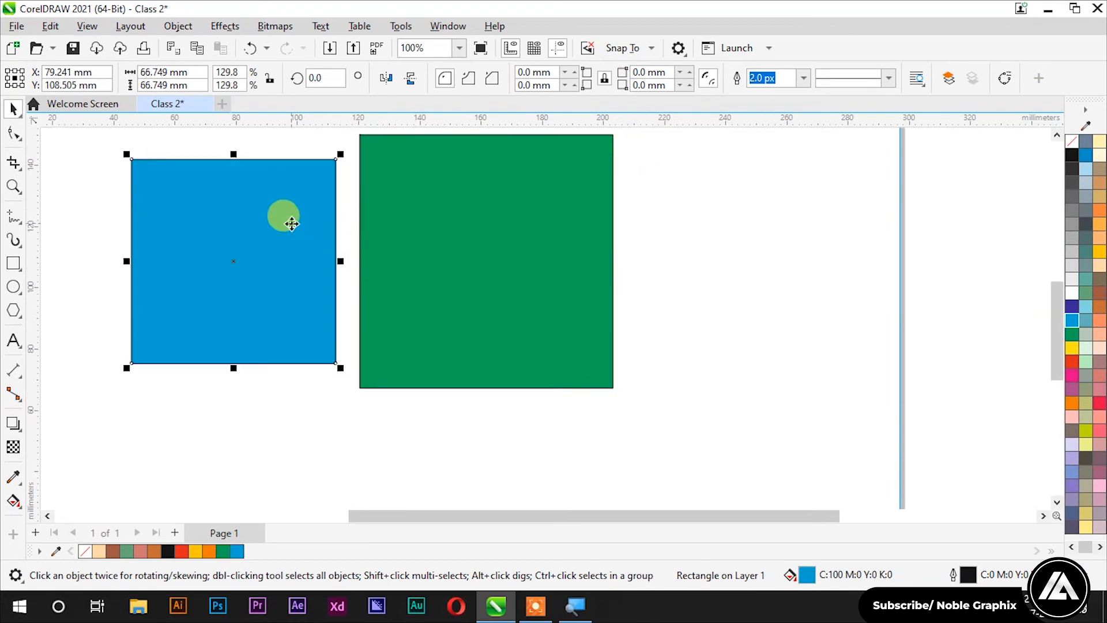
{"action": "left_click_drag", "start_coordinate": [130, 155], "coordinate": [200, 226]}
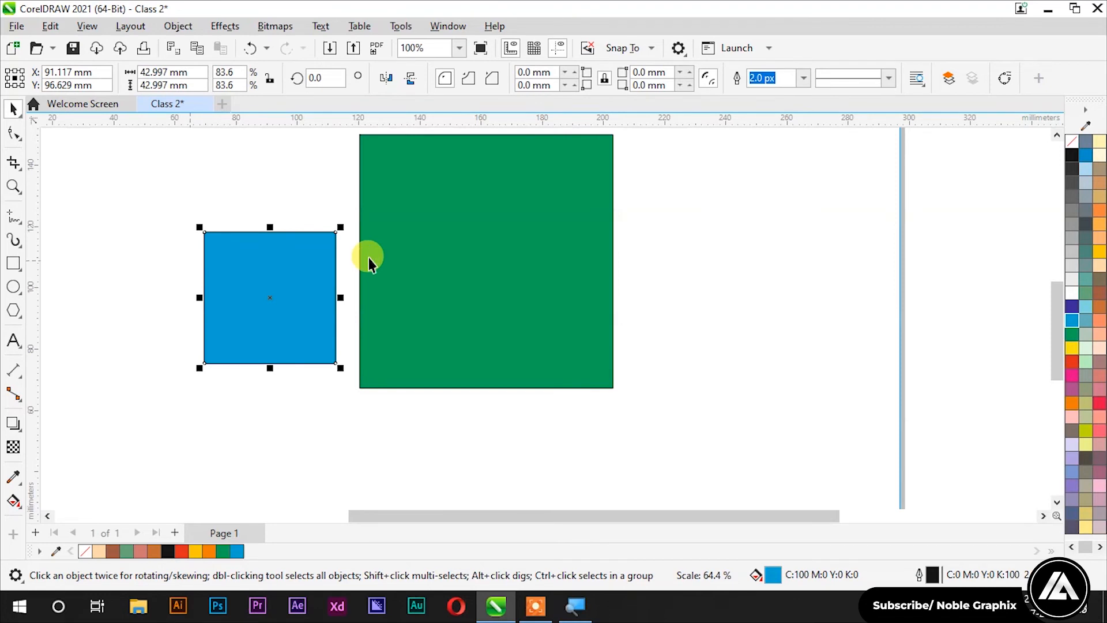
{"action": "scroll", "coordinate": [371, 254], "scroll_direction": "down", "scroll_amount": 1}
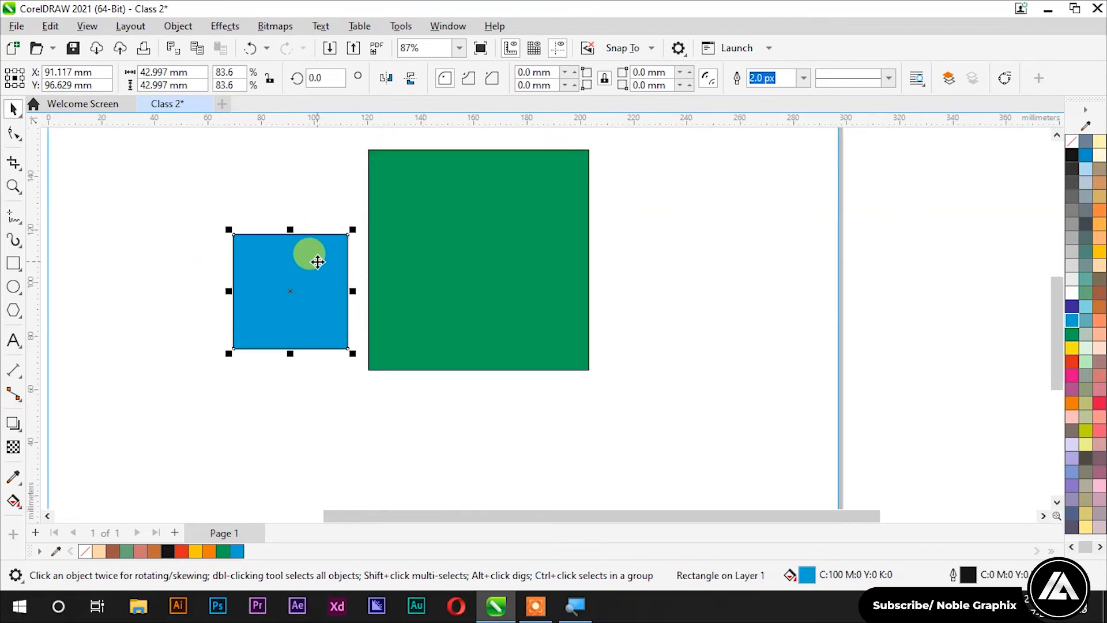
Step: Place the selected blue square inside the green square as a PowerClip frame
{"action": "left_click", "coordinate": [179, 26]}
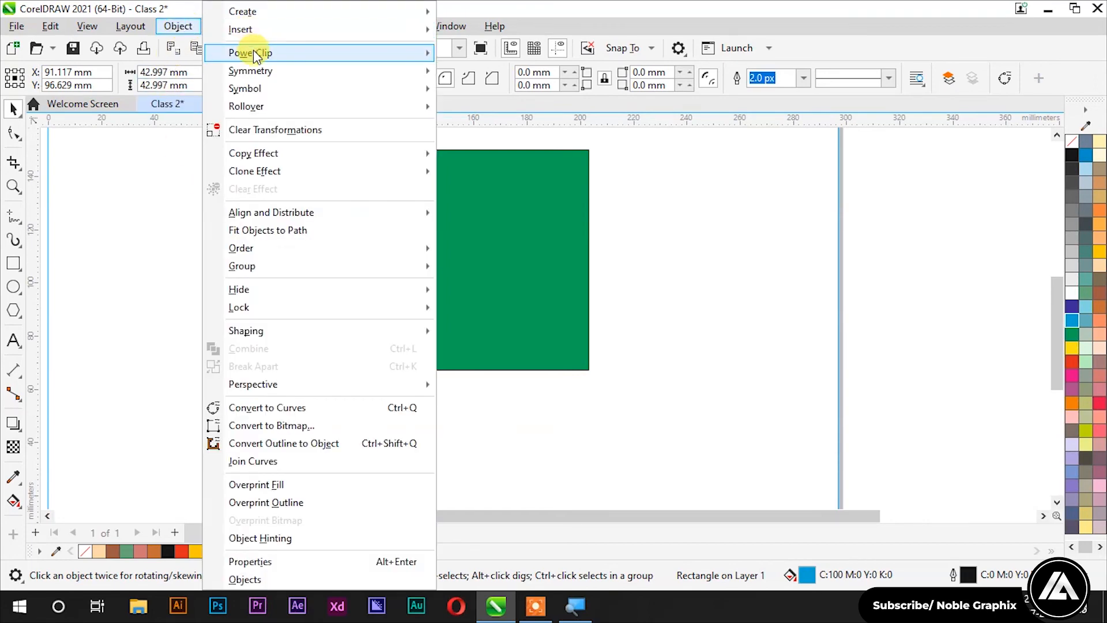
{"action": "mouse_move", "coordinate": [404, 53]}
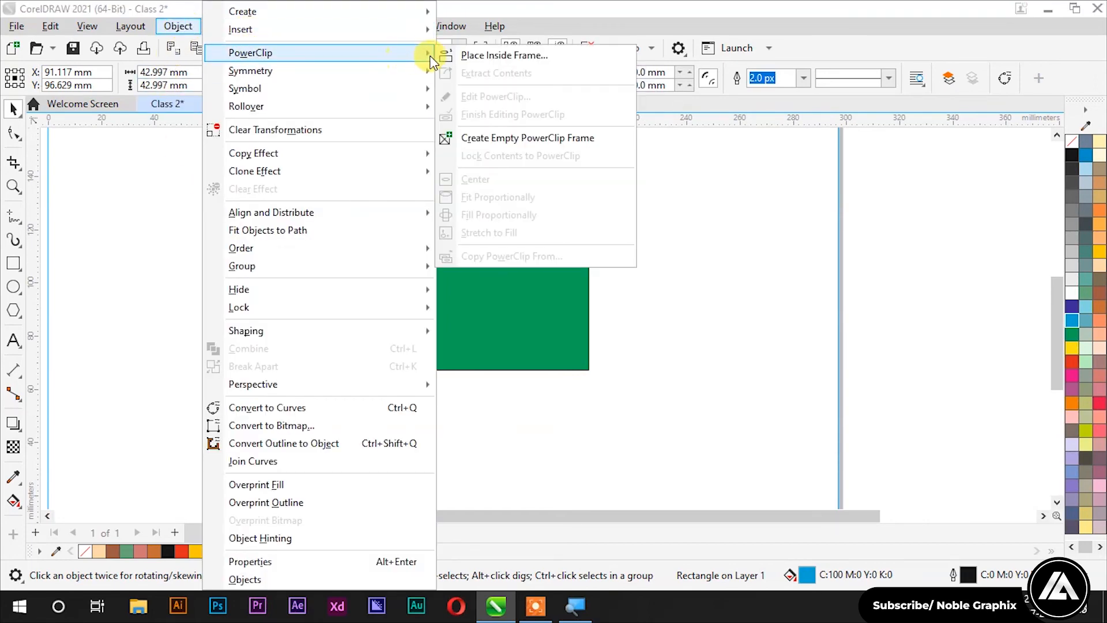
{"action": "left_click", "coordinate": [457, 55]}
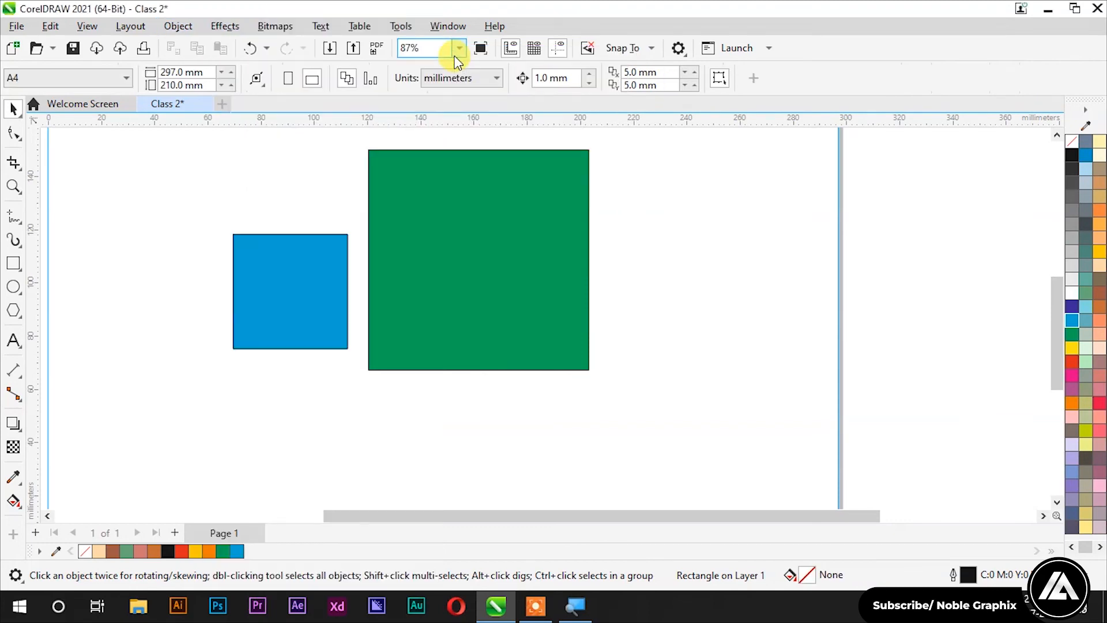
{"action": "left_click", "coordinate": [445, 213]}
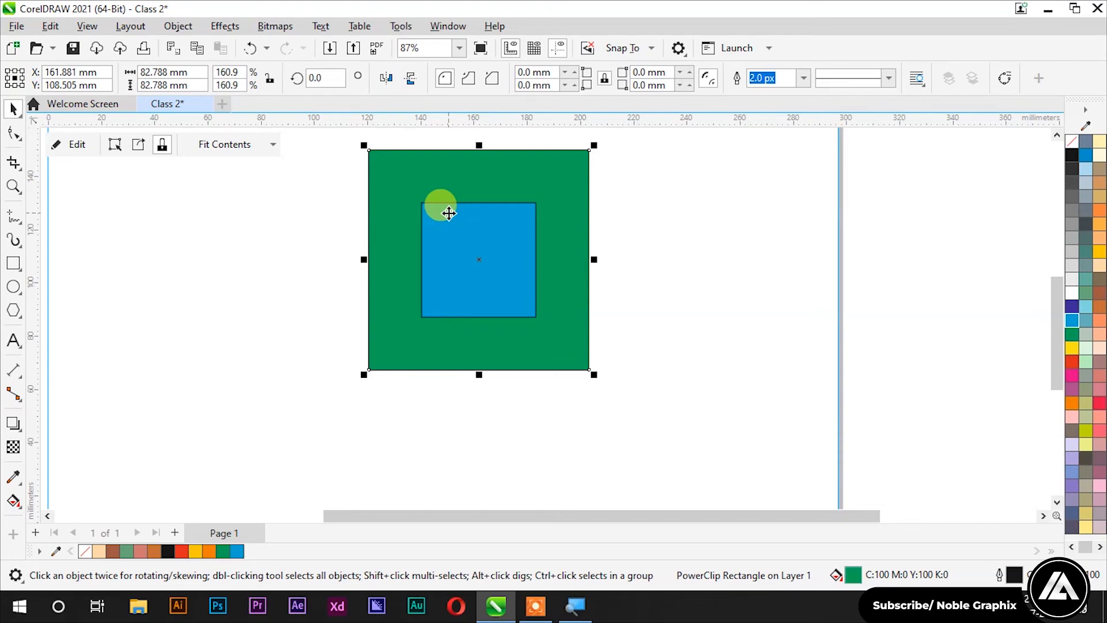
{"action": "right_click", "coordinate": [449, 213]}
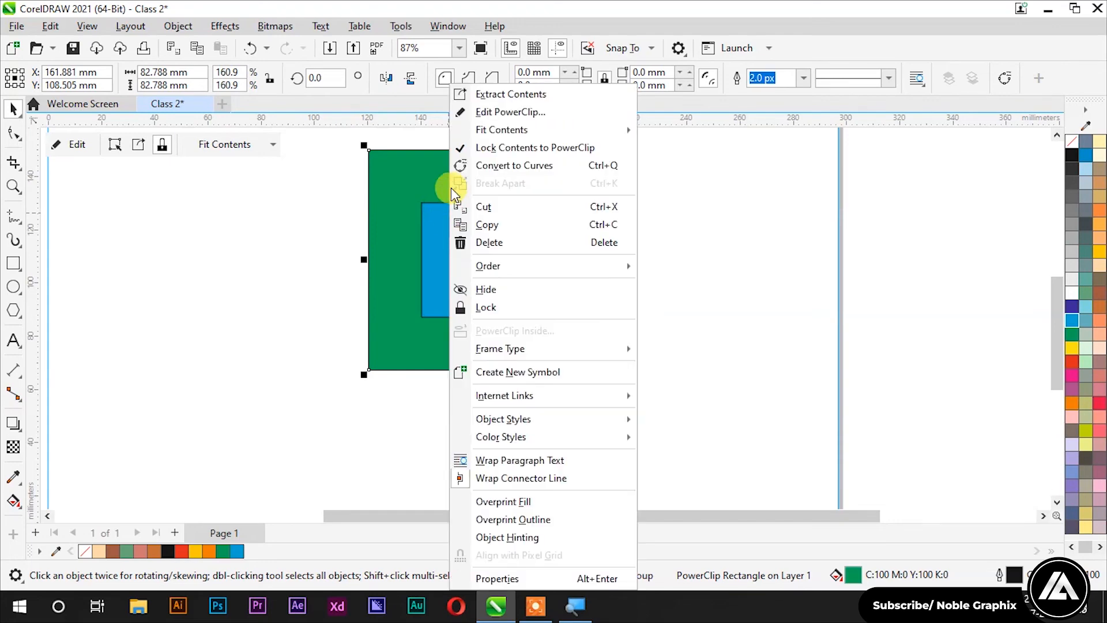
Step: Edit the PowerClip contents and move the 5 mm rounded blue square into the lower-left corner
{"action": "left_click", "coordinate": [482, 119]}
{"action": "left_click_drag", "start_coordinate": [487, 264], "coordinate": [433, 223]}
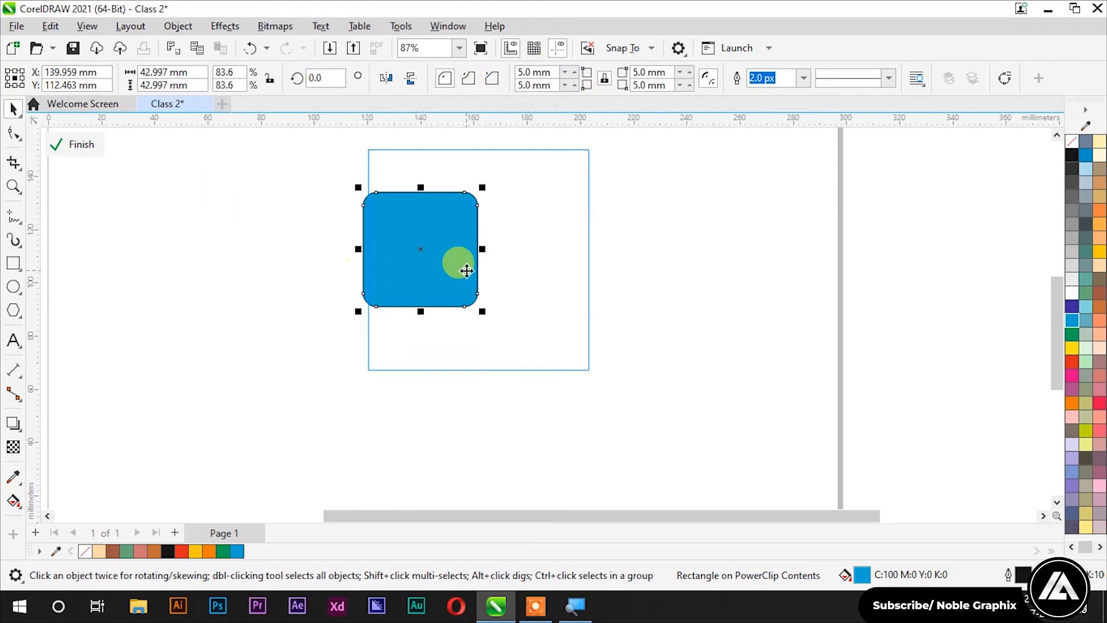
{"action": "left_click_drag", "start_coordinate": [467, 271], "coordinate": [404, 346]}
{"action": "key", "text": "ctrl+z"}
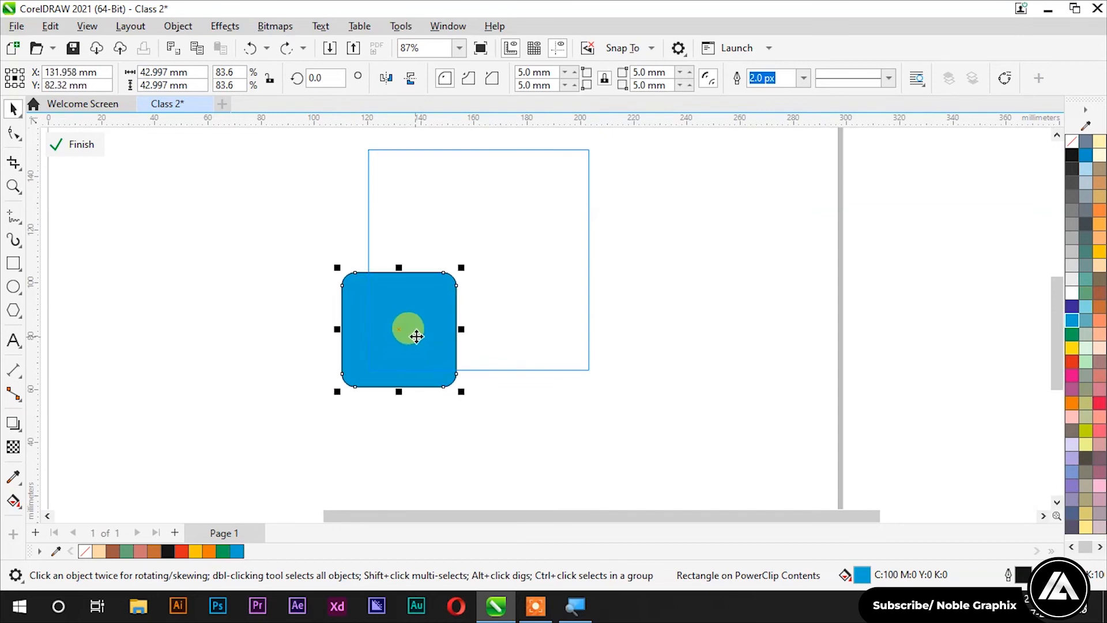
{"action": "mouse_move", "coordinate": [421, 309]}
{"action": "left_mouse_down"}
{"action": "mouse_move", "coordinate": [405, 332]}
{"action": "mouse_move", "coordinate": [416, 317]}
{"action": "left_mouse_up"}
{"action": "left_click", "coordinate": [406, 326]}
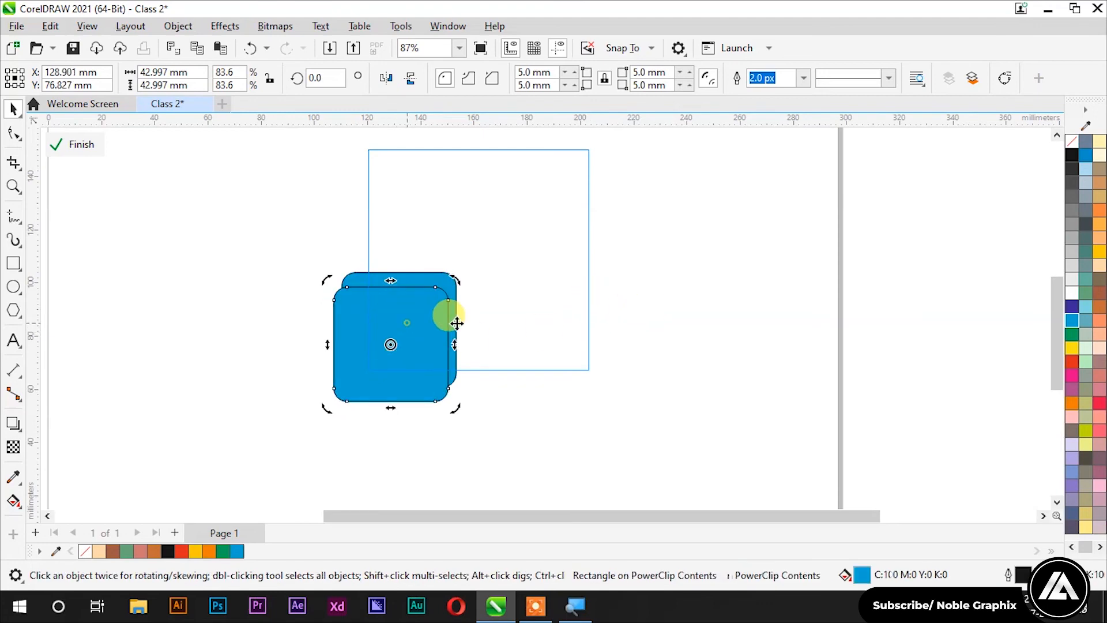
Step: Fill the square copy yellow, nudge it up-left, and finish editing the PowerClip
{"action": "left_click", "coordinate": [1071, 347]}
{"action": "scroll", "coordinate": [425, 317], "scroll_direction": "up", "scroll_amount": 1}
{"action": "left_click_drag", "start_coordinate": [432, 316], "coordinate": [405, 327]}
{"action": "scroll", "coordinate": [398, 327], "scroll_direction": "up", "scroll_amount": 2}
{"action": "scroll", "coordinate": [405, 326], "scroll_direction": "down", "scroll_amount": 5}
{"action": "left_click", "coordinate": [238, 271], "text": "ctrl"}
Step: Reselect the green square, reopen its contents to select both yellow and blue squares, then finish and deselect
{"action": "scroll", "coordinate": [239, 271], "scroll_direction": "down", "scroll_amount": 5}
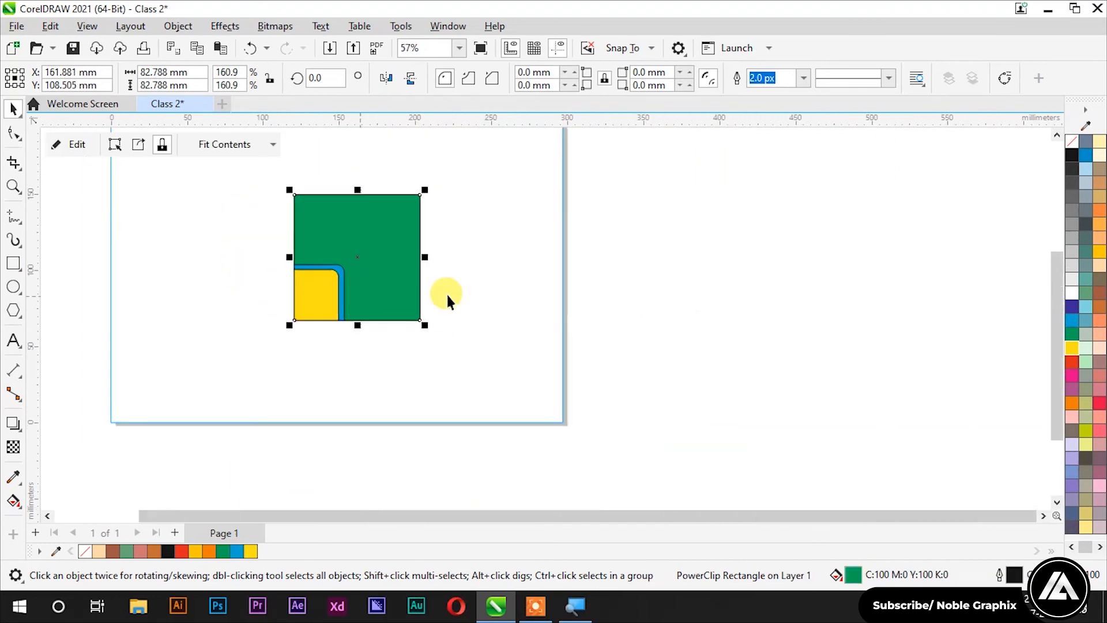
{"action": "left_click", "coordinate": [447, 295]}
{"action": "scroll", "coordinate": [304, 235], "scroll_direction": "up", "scroll_amount": 4}
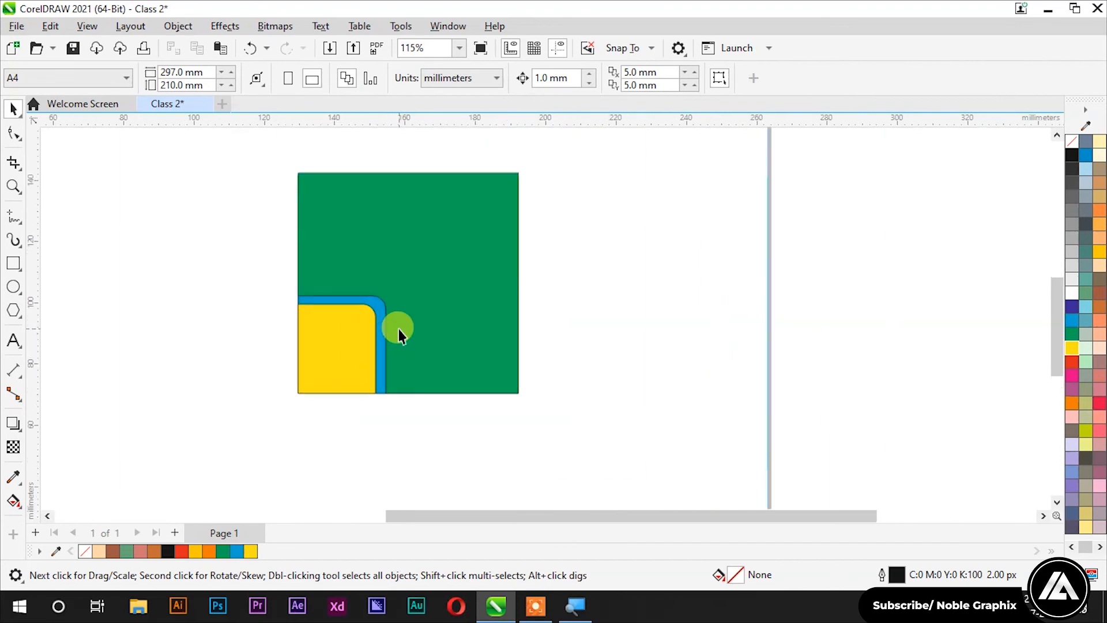
{"action": "scroll", "coordinate": [399, 328], "scroll_direction": "down", "scroll_amount": 4}
{"action": "left_click", "coordinate": [421, 280]}
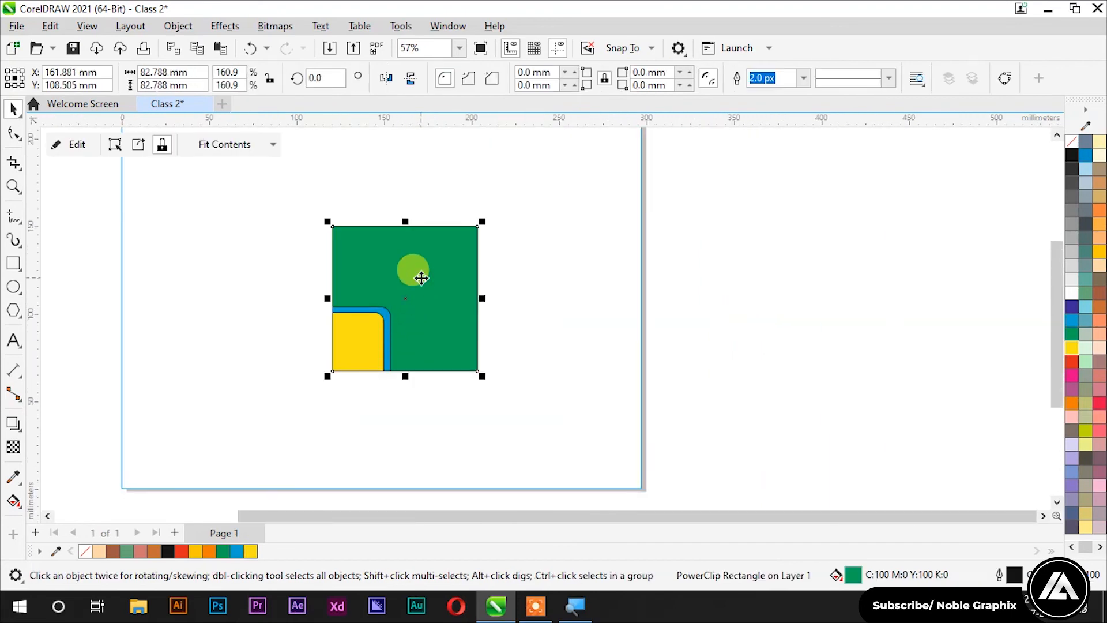
{"action": "left_click", "coordinate": [422, 277], "text": "ctrl"}
{"action": "left_click_drag", "start_coordinate": [586, 217], "coordinate": [257, 437]}
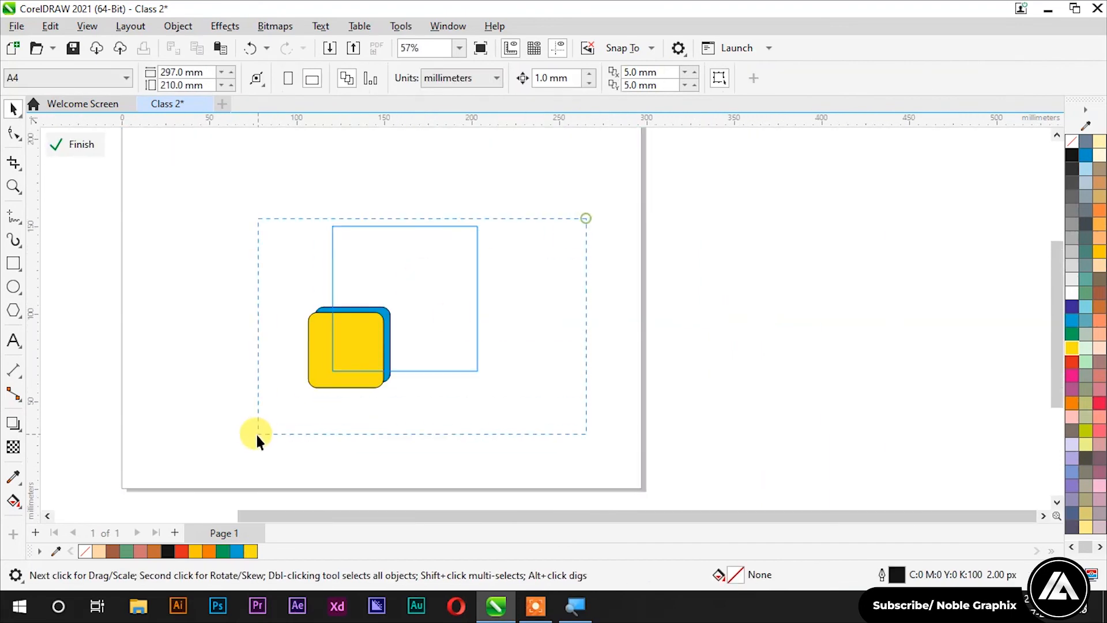
{"action": "left_click", "coordinate": [274, 281], "text": "ctrl"}
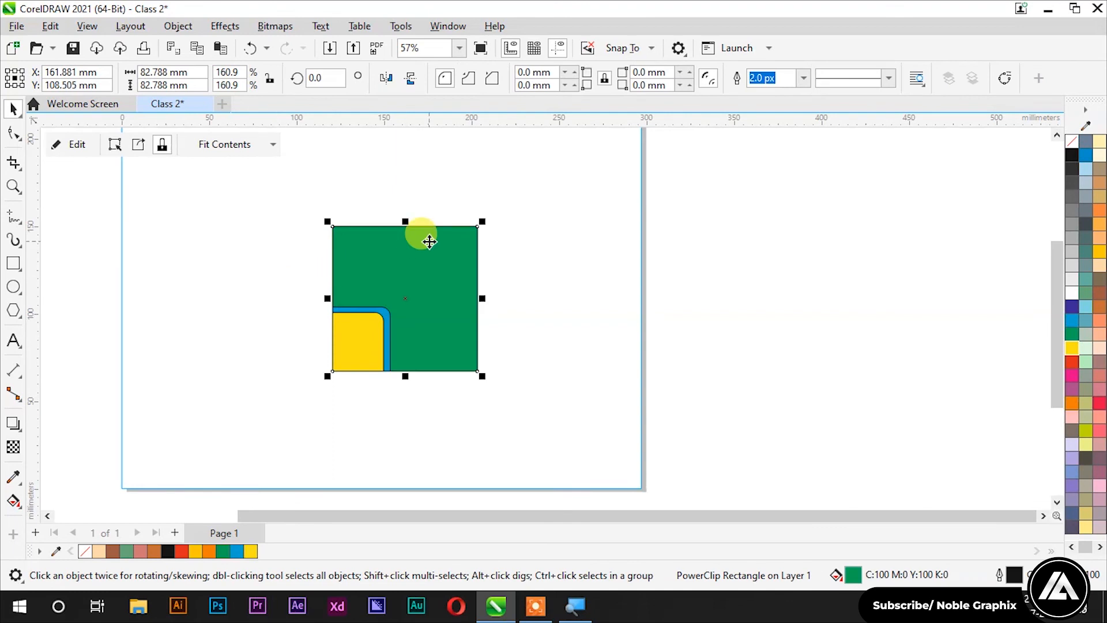
{"action": "left_click_drag", "start_coordinate": [520, 172], "coordinate": [244, 395]}
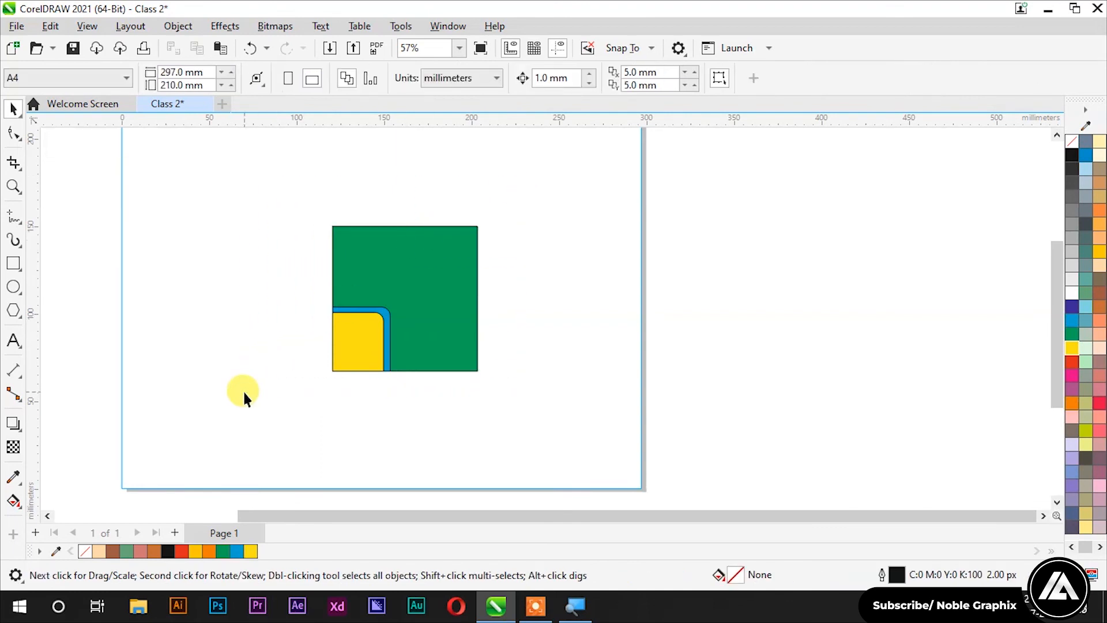
Step: Undo back to the plain blue square, taken out of the green frame
{"action": "double_click", "coordinate": [435, 299]}
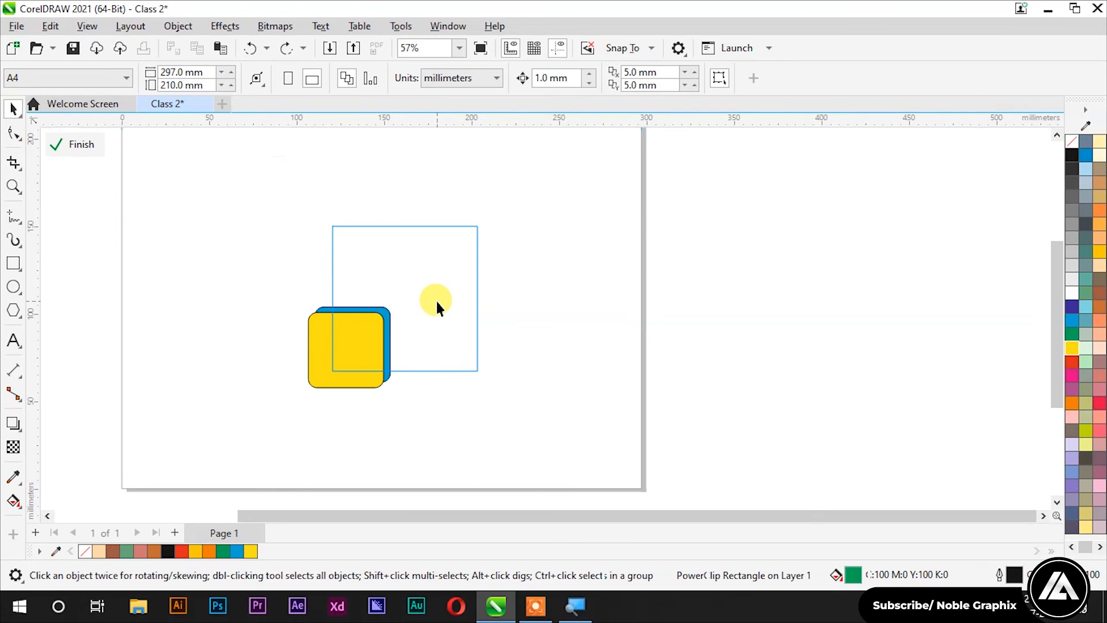
{"action": "key", "text": "ctrl+z"}
{"action": "key", "text": "ctrl+z"}
{"action": "key", "text": "ctrl+z"}
{"action": "key", "text": "ctrl+z"}
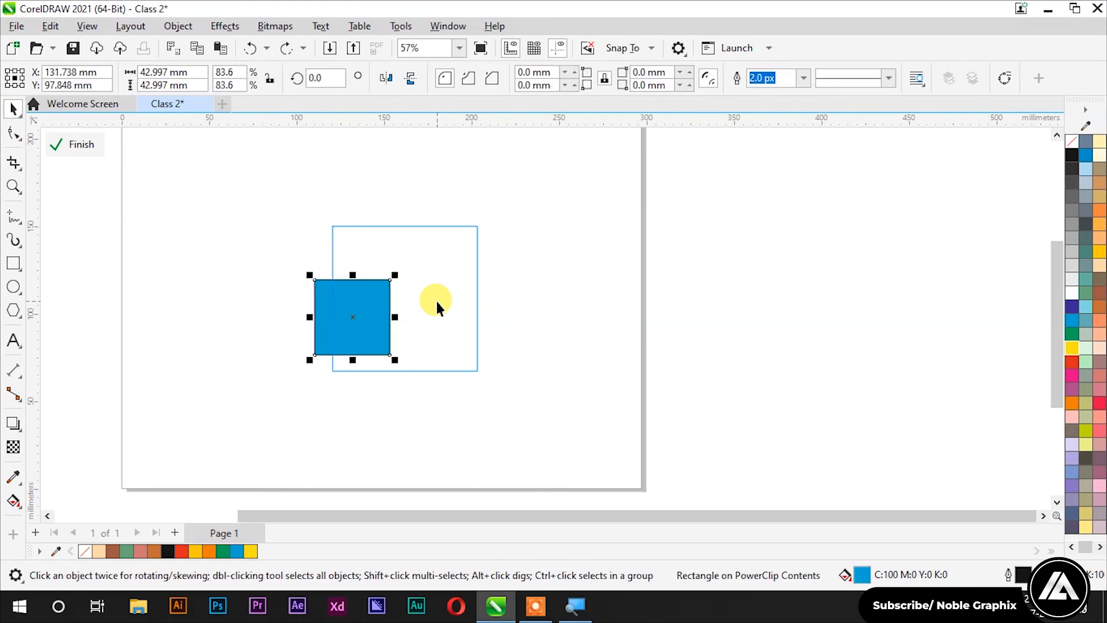
{"action": "key", "text": "ctrl+z"}
{"action": "key", "text": "ctrl+z"}
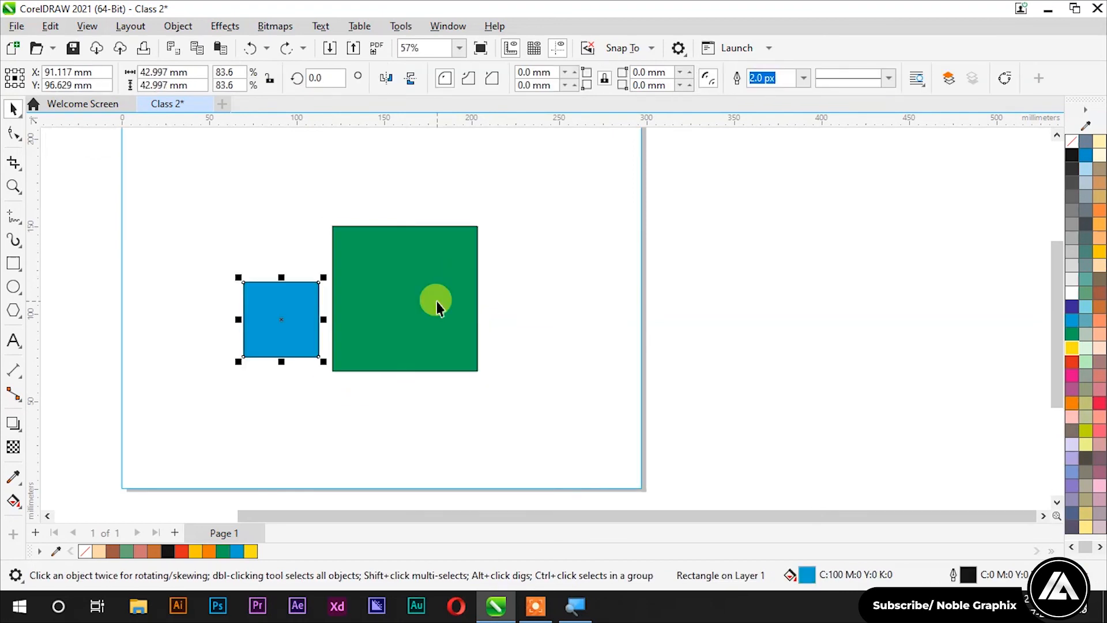
{"action": "left_click", "coordinate": [326, 186]}
Step: PowerClip the blue square inside the green square from its right-click menu
{"action": "left_click", "coordinate": [262, 330]}
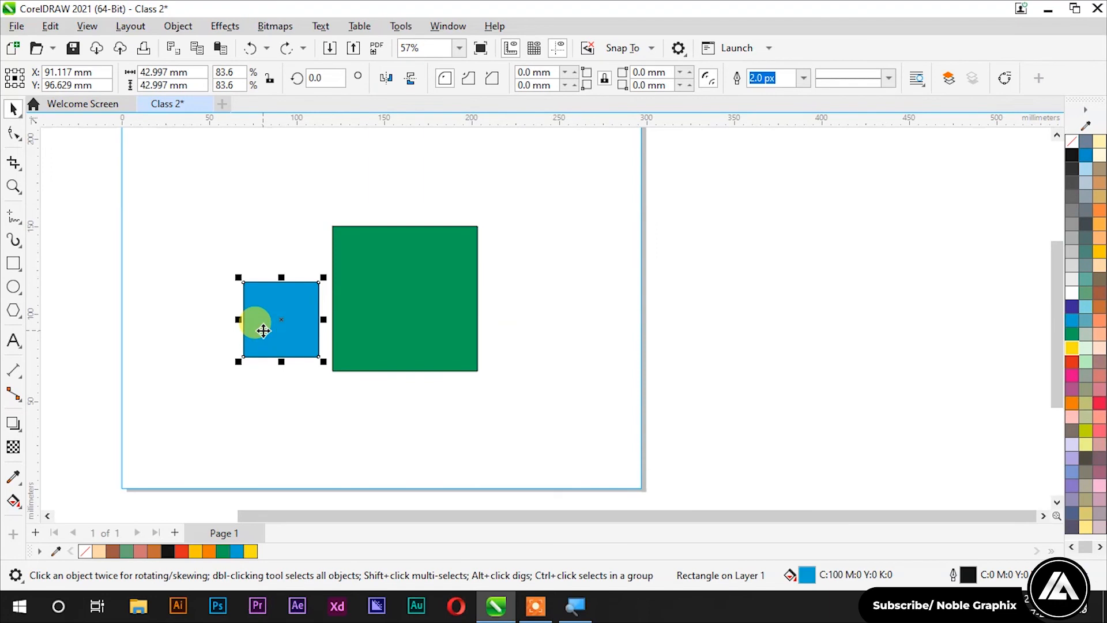
{"action": "right_click", "coordinate": [263, 331]}
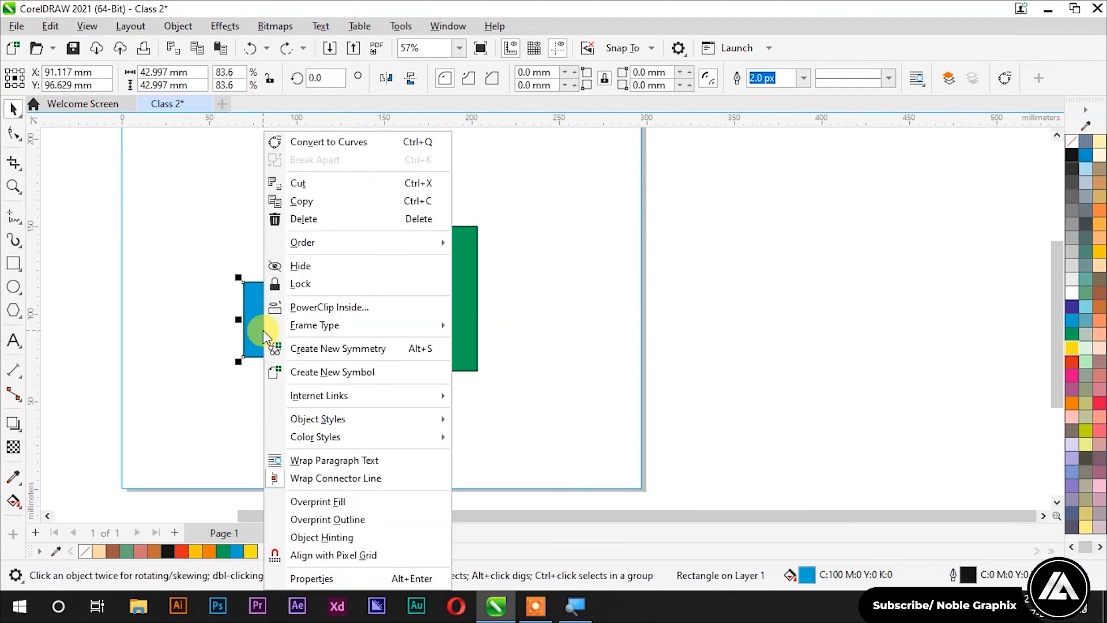
{"action": "left_click", "coordinate": [345, 307]}
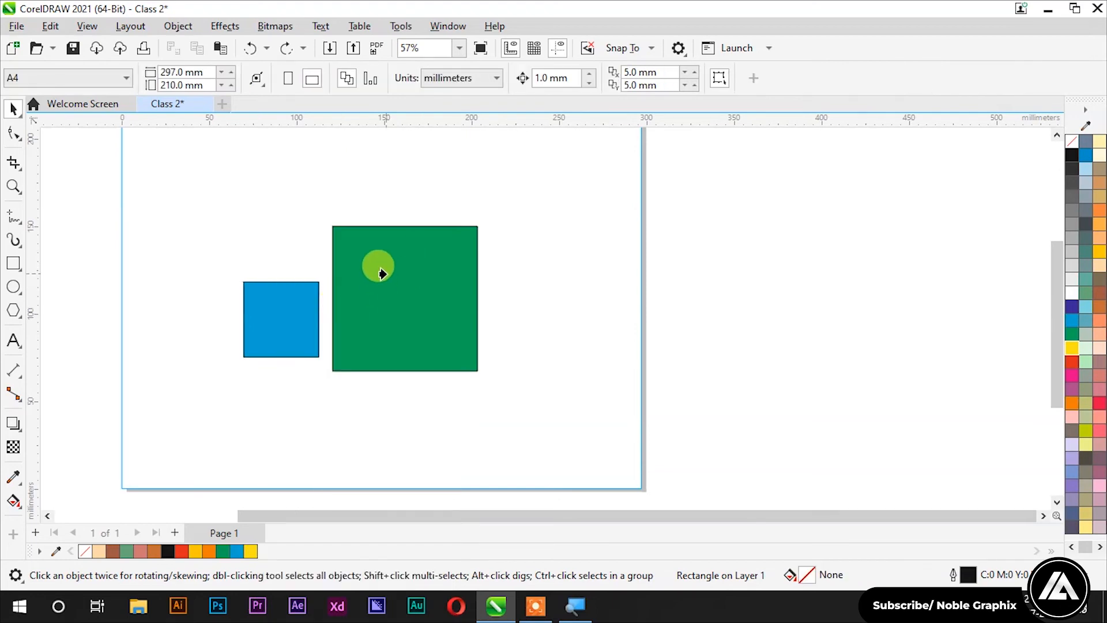
{"action": "left_click", "coordinate": [381, 271]}
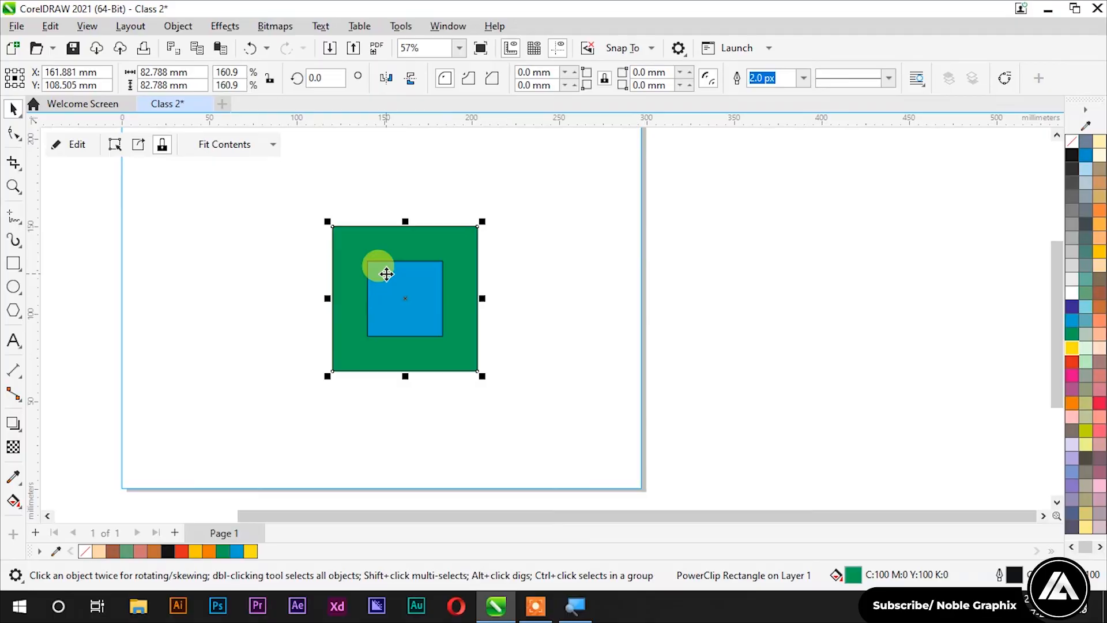
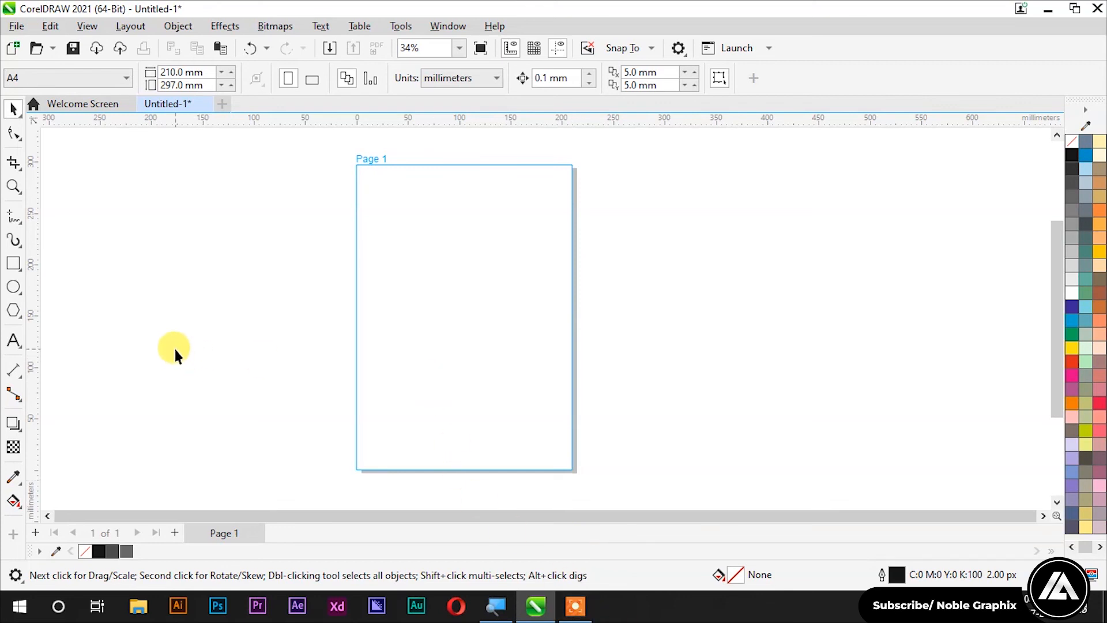
Step: Draw a small square and round its bottom two corners to 25 mm for the cup body
{"action": "left_click", "coordinate": [13, 263]}
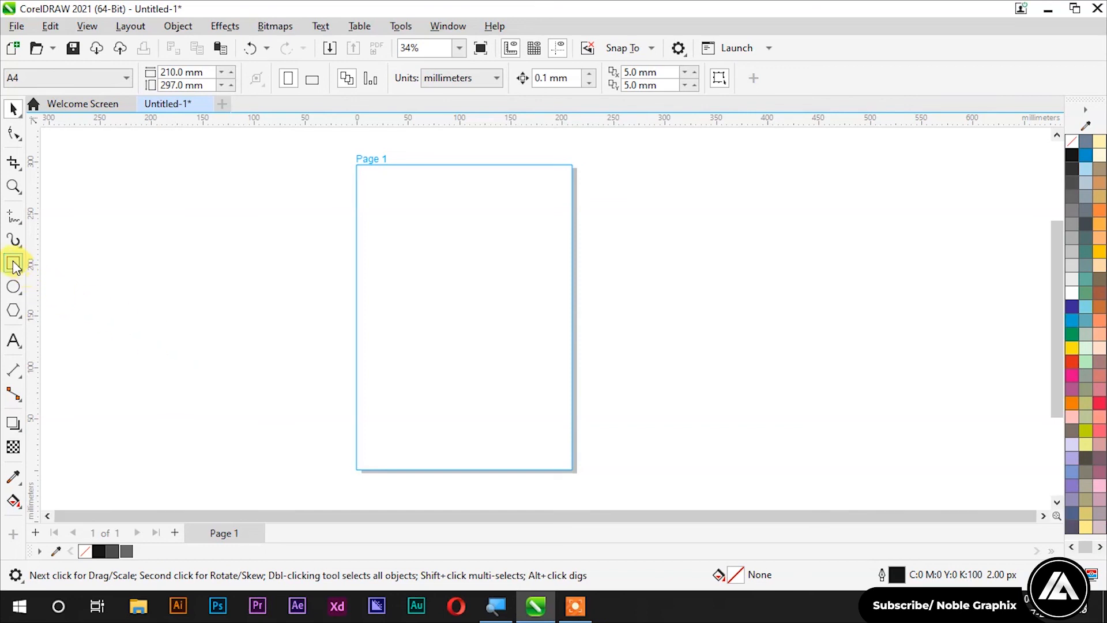
{"action": "scroll", "coordinate": [411, 251], "scroll_direction": "up", "scroll_amount": 3}
{"action": "left_click_drag", "start_coordinate": [412, 242], "coordinate": [465, 295]}
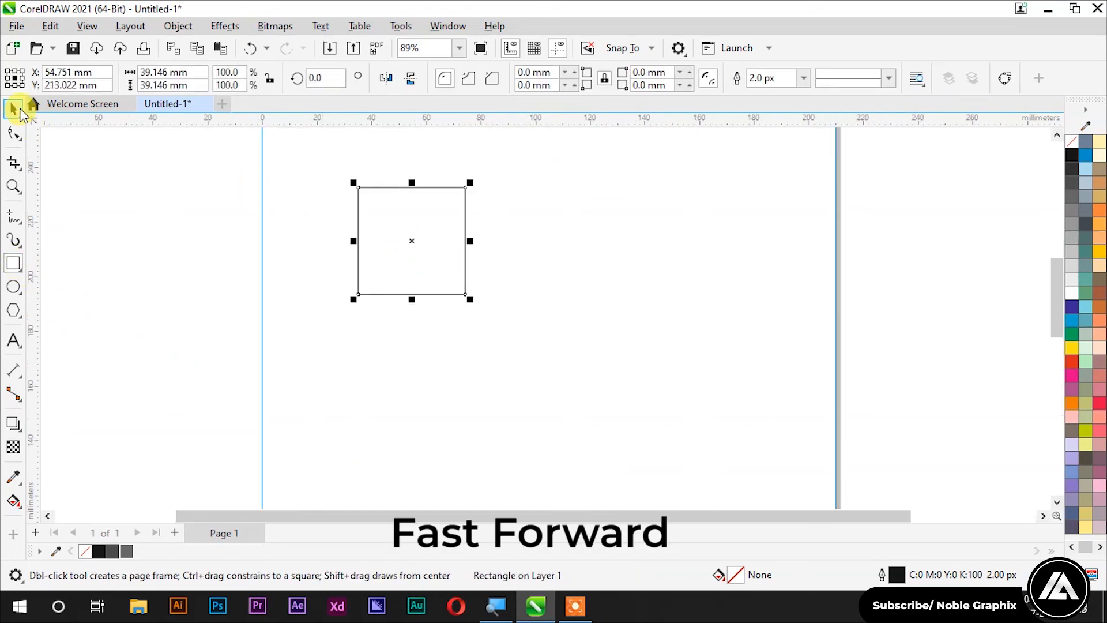
{"action": "left_click", "coordinate": [13, 109]}
{"action": "scroll", "coordinate": [406, 178], "scroll_direction": "up", "scroll_amount": 1}
{"action": "left_click", "coordinate": [604, 78]}
{"action": "left_click", "coordinate": [536, 85]}
{"action": "type", "text": "25"}
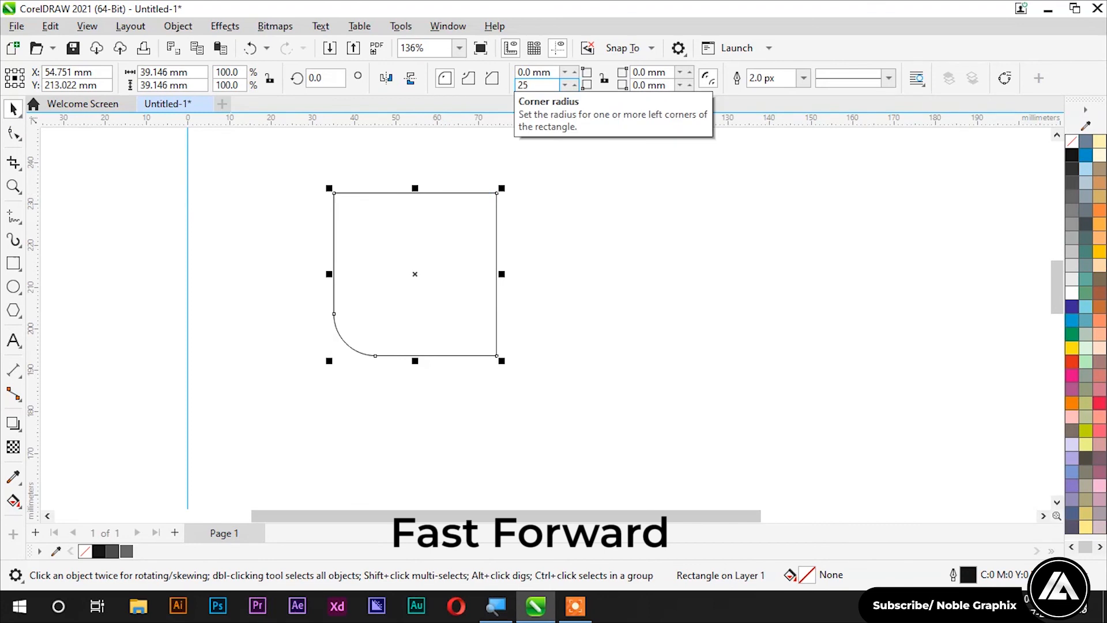
{"action": "key", "text": "Return"}
{"action": "left_click", "coordinate": [648, 84]}
{"action": "type", "text": "25"}
{"action": "key", "text": "Return"}
{"action": "left_click", "coordinate": [316, 241]}
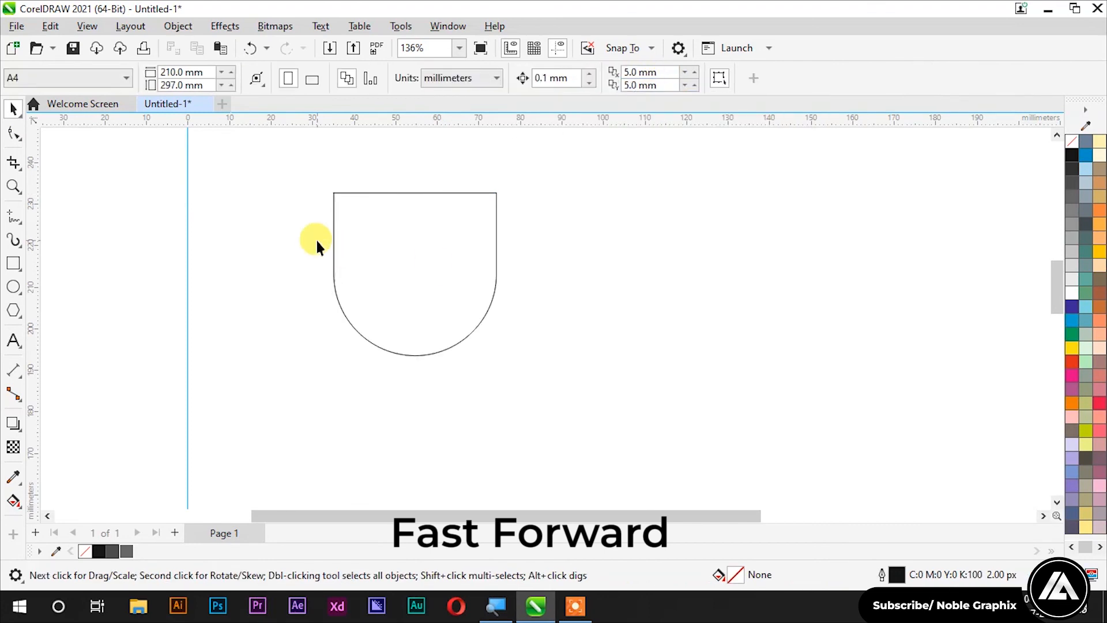
Step: Draw a circle right of the cup and make it an open arc ending at 180°
{"action": "left_click", "coordinate": [13, 287]}
{"action": "mouse_move", "coordinate": [560, 239]}
{"action": "left_mouse_down"}
{"action": "mouse_move", "coordinate": [609, 269]}
{"action": "mouse_move", "coordinate": [497, 249]}
{"action": "left_mouse_up"}
{"action": "key", "text": "space"}
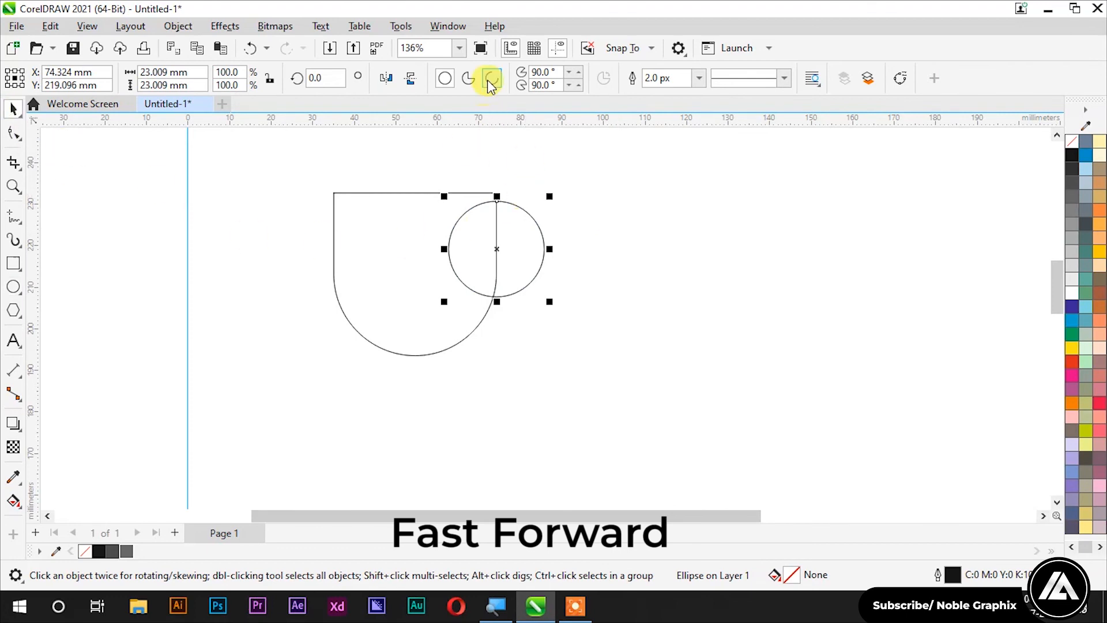
{"action": "left_click", "coordinate": [491, 79]}
{"action": "left_click", "coordinate": [545, 85]}
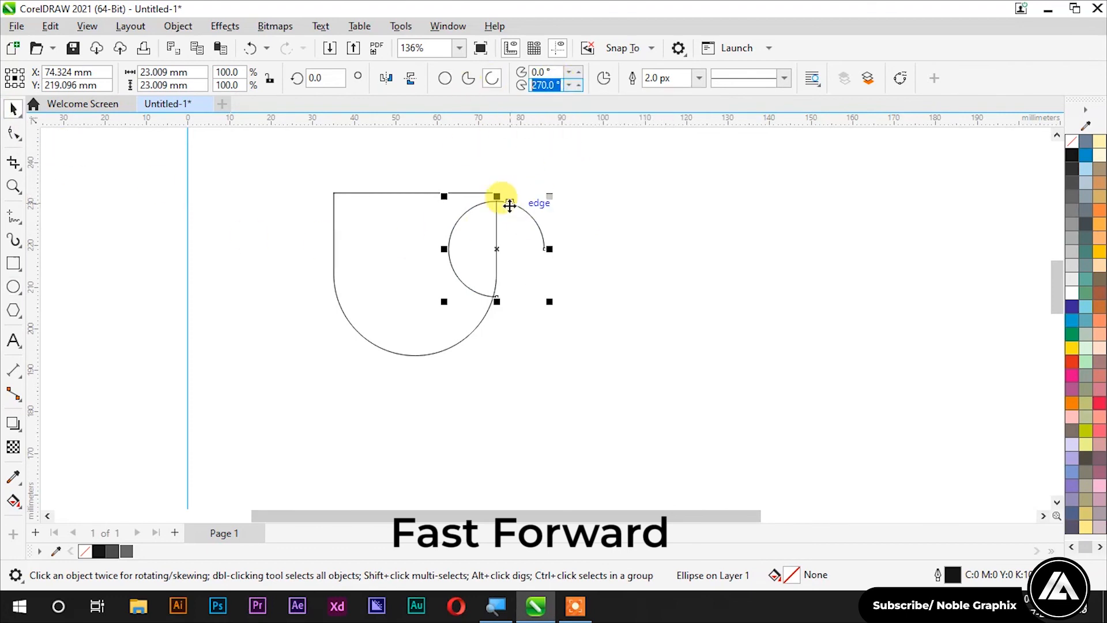
{"action": "type", "text": "180"}
{"action": "key", "text": "Return"}
Step: Rotate the arc 90°, mirror it horizontally, and place it against the cup as the handle
{"action": "left_click", "coordinate": [324, 82]}
{"action": "type", "text": "90"}
{"action": "key", "text": "Return"}
{"action": "left_click", "coordinate": [387, 78]}
{"action": "left_click_drag", "start_coordinate": [522, 173], "coordinate": [555, 249]}
{"action": "scroll", "coordinate": [545, 268], "scroll_direction": "up", "scroll_amount": 4}
{"action": "scroll", "coordinate": [542, 328], "scroll_direction": "up", "scroll_amount": 2}
{"action": "left_click", "coordinate": [604, 319]}
{"action": "scroll", "coordinate": [603, 320], "scroll_direction": "down", "scroll_amount": 4}
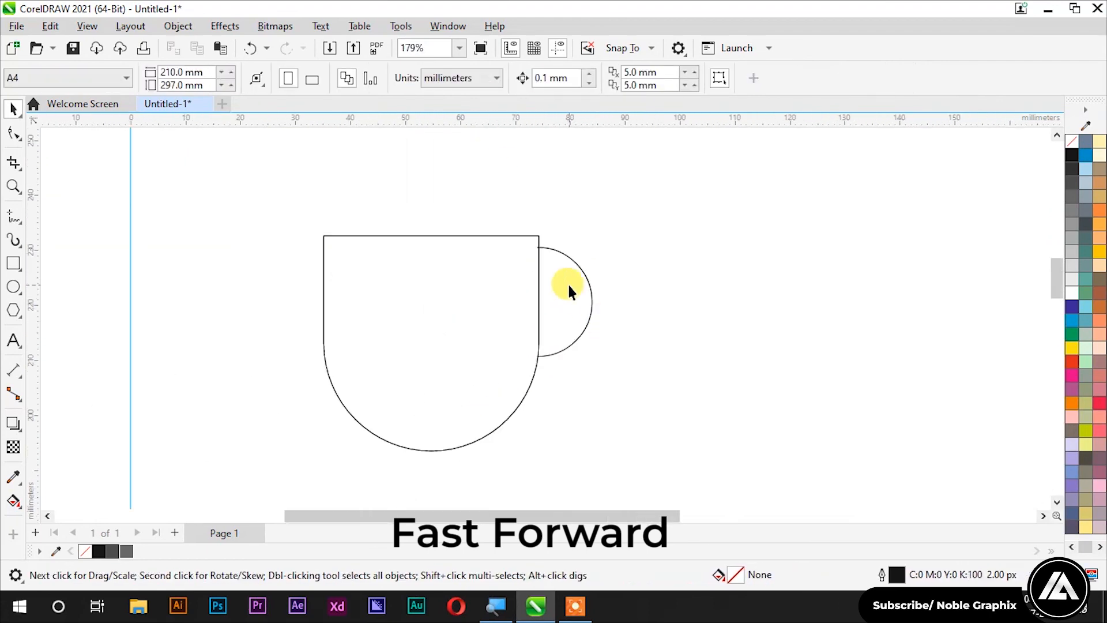
Step: Fill the cup body black and thicken the handle outline to 35
{"action": "left_click", "coordinate": [584, 272]}
{"action": "left_click", "coordinate": [699, 79]}
{"action": "left_click", "coordinate": [672, 216]}
{"action": "left_click", "coordinate": [699, 79]}
{"action": "left_click", "coordinate": [667, 229]}
{"action": "left_click", "coordinate": [514, 287]}
{"action": "left_click", "coordinate": [1072, 156]}
{"action": "left_click", "coordinate": [646, 267]}
{"action": "left_click", "coordinate": [587, 296]}
{"action": "left_click_drag", "start_coordinate": [684, 78], "coordinate": [621, 89]}
{"action": "type", "text": "35"}
{"action": "key", "text": "Return"}
{"action": "left_click", "coordinate": [625, 170]}
Step: Draw a small square above the cup and copy it into a staggered steam column
{"action": "left_click", "coordinate": [12, 263]}
{"action": "scroll", "coordinate": [488, 263], "scroll_direction": "up", "scroll_amount": 3}
{"action": "left_click_drag", "start_coordinate": [341, 158], "coordinate": [376, 192]}
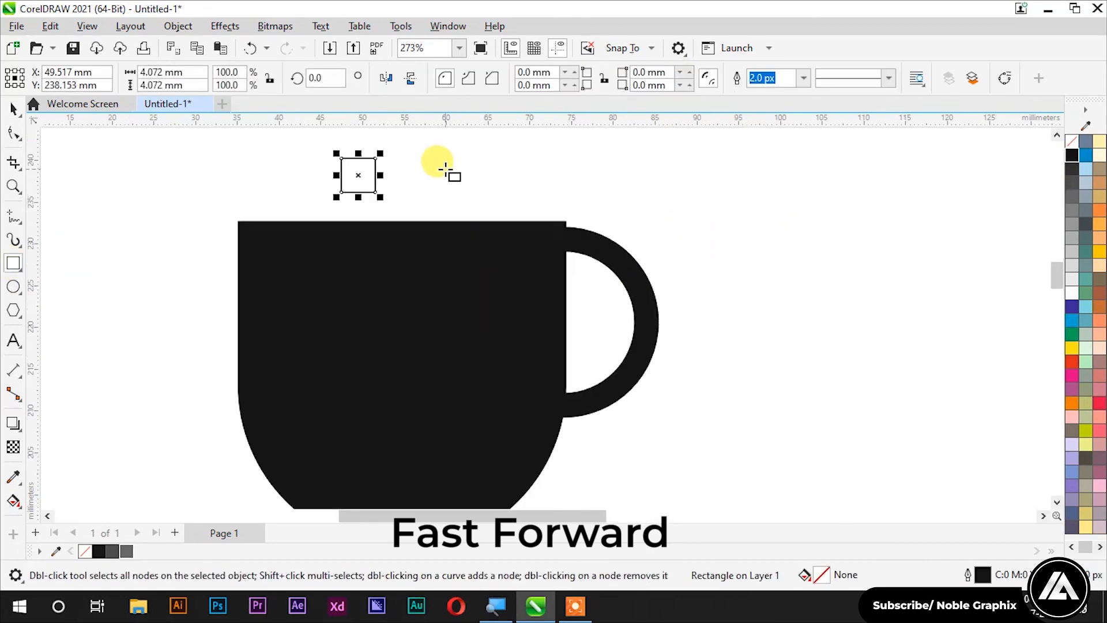
{"action": "key", "text": "space"}
{"action": "scroll", "coordinate": [445, 168], "scroll_direction": "down", "scroll_amount": 1}
{"action": "scroll", "coordinate": [442, 216], "scroll_direction": "up", "scroll_amount": 3}
{"action": "mouse_move", "coordinate": [430, 215]}
{"action": "left_mouse_down"}
{"action": "mouse_move", "coordinate": [446, 226]}
{"action": "mouse_move", "coordinate": [487, 197]}
{"action": "left_mouse_up"}
{"action": "scroll", "coordinate": [446, 225], "scroll_direction": "down", "scroll_amount": 3}
{"action": "left_click_drag", "start_coordinate": [487, 198], "coordinate": [447, 163]}
Step: Vary the sizes of the four steam squares and fill them all black
{"action": "scroll", "coordinate": [468, 190], "scroll_direction": "down", "scroll_amount": 2}
{"action": "scroll", "coordinate": [488, 186], "scroll_direction": "up", "scroll_amount": 2}
{"action": "left_click_drag", "start_coordinate": [433, 226], "coordinate": [489, 191]}
{"action": "scroll", "coordinate": [465, 197], "scroll_direction": "up", "scroll_amount": 2}
{"action": "scroll", "coordinate": [488, 189], "scroll_direction": "down", "scroll_amount": 1}
{"action": "scroll", "coordinate": [438, 222], "scroll_direction": "up", "scroll_amount": 2}
{"action": "left_click", "coordinate": [433, 225]}
{"action": "left_click_drag", "start_coordinate": [397, 203], "coordinate": [413, 217]}
{"action": "left_click", "coordinate": [410, 398]}
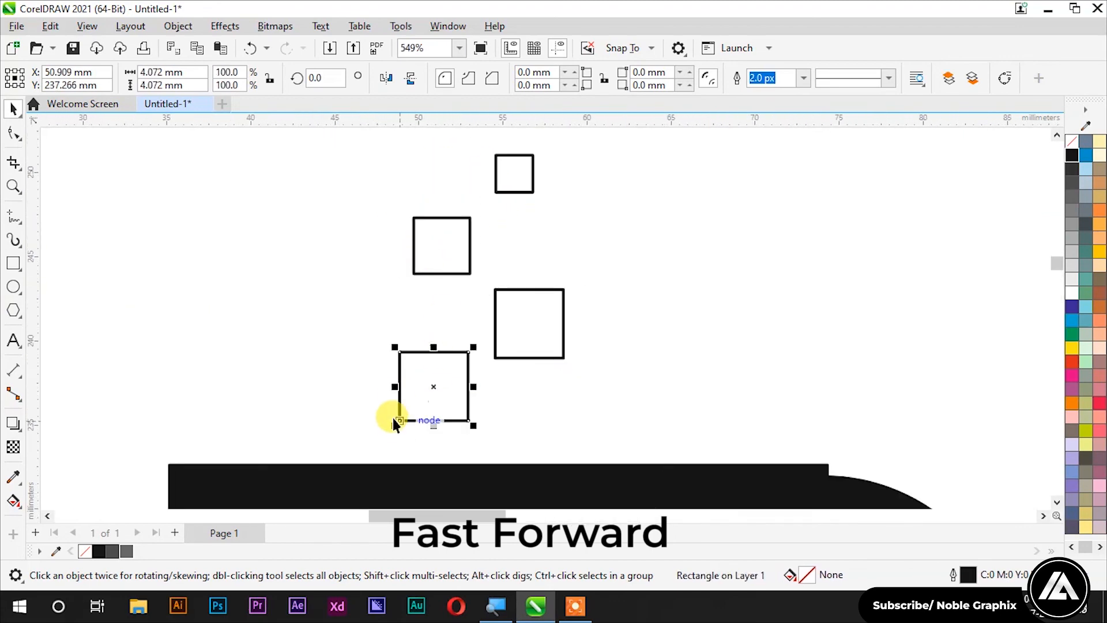
{"action": "left_click_drag", "start_coordinate": [396, 419], "coordinate": [385, 434]}
{"action": "scroll", "coordinate": [431, 308], "scroll_direction": "down", "scroll_amount": 1}
{"action": "left_click", "coordinate": [591, 203]}
{"action": "left_click_drag", "start_coordinate": [591, 203], "coordinate": [367, 406]}
{"action": "left_click", "coordinate": [1072, 155]}
{"action": "scroll", "coordinate": [699, 198], "scroll_direction": "down", "scroll_amount": 3}
{"action": "left_click", "coordinate": [458, 236]}
Step: Nudge the handle into place and select the whole cup artwork
{"action": "scroll", "coordinate": [902, 337], "scroll_direction": "up", "scroll_amount": 2}
{"action": "left_click_drag", "start_coordinate": [555, 244], "coordinate": [556, 251]}
{"action": "left_click", "coordinate": [592, 251]}
{"action": "scroll", "coordinate": [507, 277], "scroll_direction": "down", "scroll_amount": 2}
{"action": "left_click_drag", "start_coordinate": [321, 218], "coordinate": [568, 352]}
{"action": "scroll", "coordinate": [523, 280], "scroll_direction": "up", "scroll_amount": 1}
Step: Type 'NOBLE COFFEE' in bold and move it under the cup
{"action": "left_click", "coordinate": [115, 241]}
{"action": "left_click", "coordinate": [13, 339]}
{"action": "type", "text": "NOBLE "}
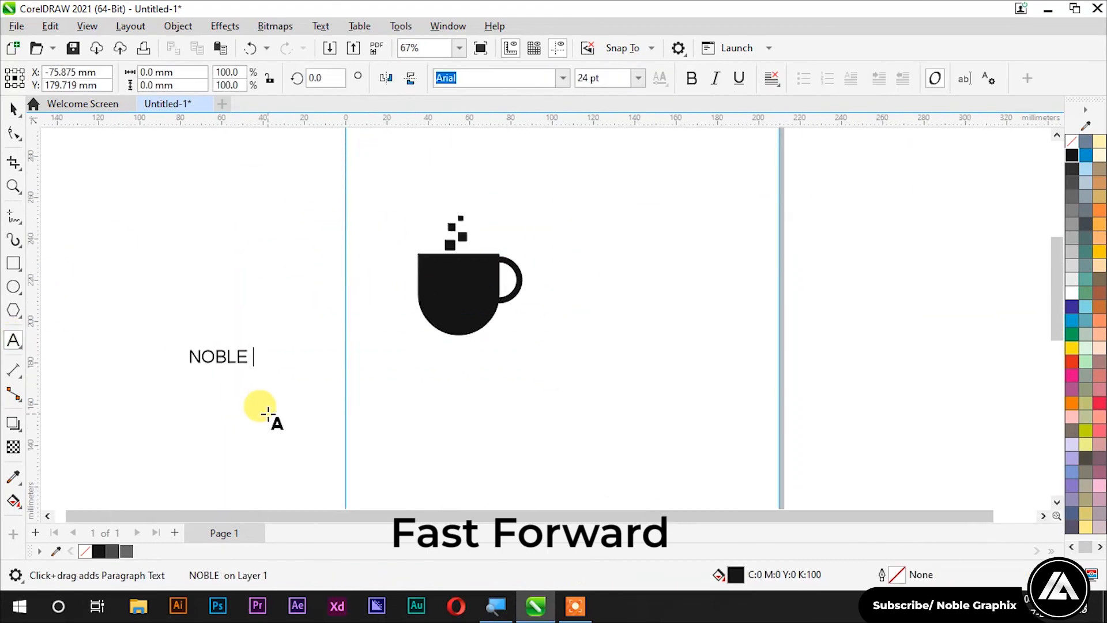
{"action": "type", "text": "COFFEE"}
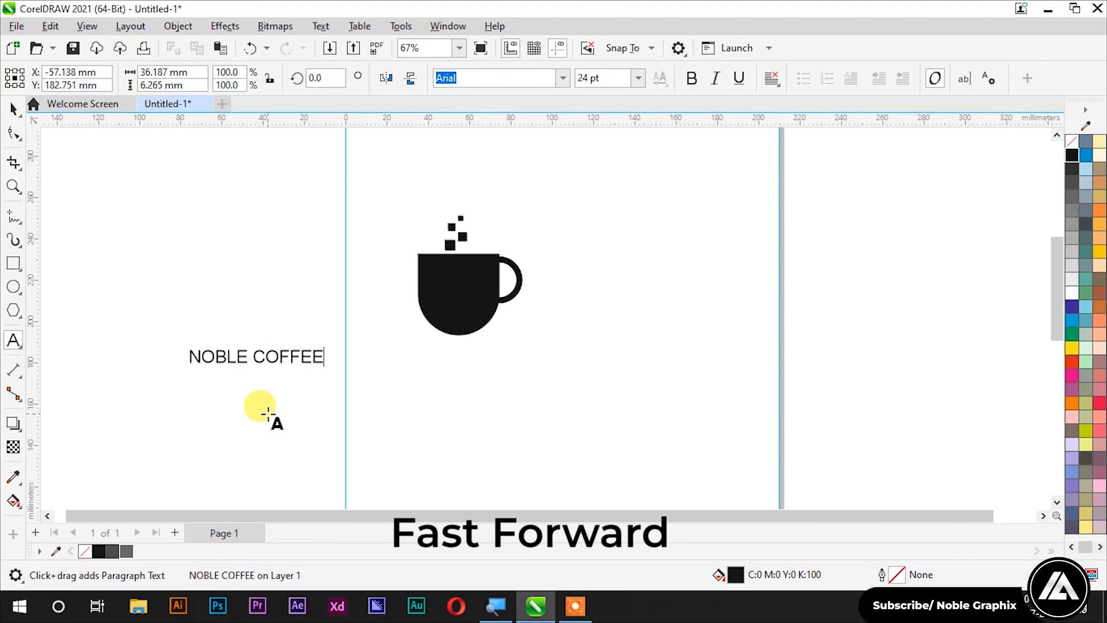
{"action": "key", "text": "ctrl+space"}
{"action": "left_click", "coordinate": [692, 78]}
{"action": "scroll", "coordinate": [268, 349], "scroll_direction": "up", "scroll_amount": 1}
{"action": "left_click_drag", "start_coordinate": [259, 368], "coordinate": [530, 365]}
{"action": "scroll", "coordinate": [311, 300], "scroll_direction": "down", "scroll_amount": 1}
{"action": "left_click", "coordinate": [287, 252]}
Step: Enlarge the NOBLE COFFEE text to about 37 pt and nudge it down
{"action": "left_click_drag", "start_coordinate": [311, 199], "coordinate": [549, 352]}
{"action": "left_click", "coordinate": [414, 313]}
{"action": "left_click", "coordinate": [461, 336]}
{"action": "scroll", "coordinate": [446, 357], "scroll_direction": "up", "scroll_amount": 1}
{"action": "left_click_drag", "start_coordinate": [459, 332], "coordinate": [463, 342]}
{"action": "double_click", "coordinate": [455, 339]}
{"action": "key", "text": "Return"}
{"action": "key", "text": "ctrl+space"}
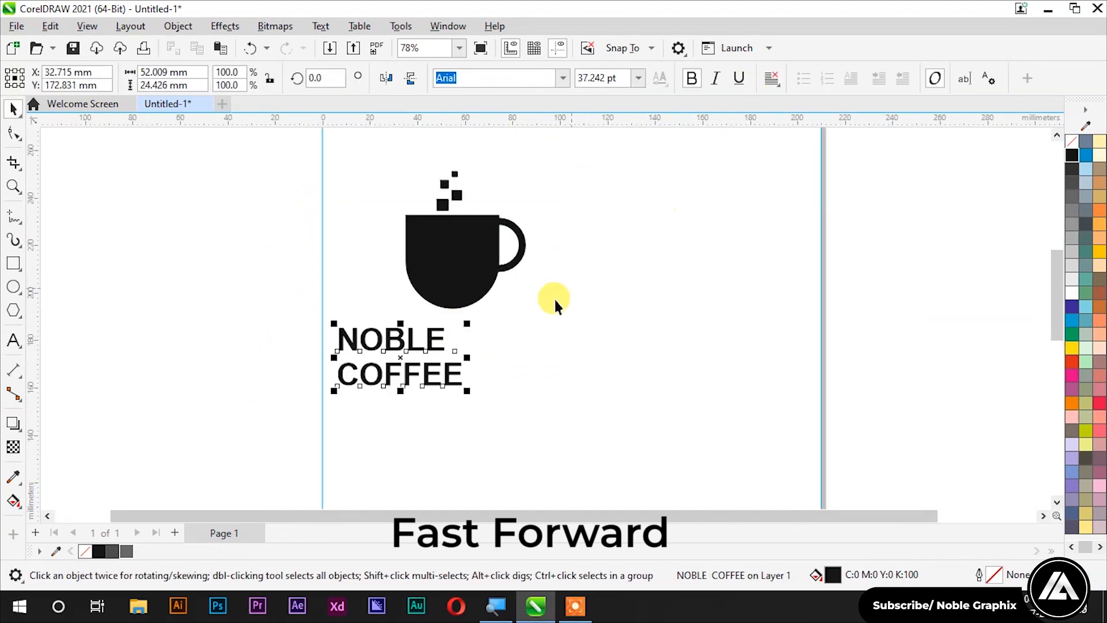
{"action": "key", "text": "ctrl+z"}
Step: Shrink the NOBLE COFFEE text slightly and centre it just under the cup
{"action": "scroll", "coordinate": [366, 289], "scroll_direction": "down", "scroll_amount": 1}
{"action": "left_click", "coordinate": [507, 327]}
{"action": "scroll", "coordinate": [542, 309], "scroll_direction": "up", "scroll_amount": 2}
{"action": "left_click_drag", "start_coordinate": [520, 321], "coordinate": [478, 326]}
{"action": "left_click_drag", "start_coordinate": [362, 340], "coordinate": [364, 328]}
{"action": "scroll", "coordinate": [444, 371], "scroll_direction": "down", "scroll_amount": 2}
Step: Move the whole cup-and-text logo off the page to the right
{"action": "left_click_drag", "start_coordinate": [300, 199], "coordinate": [534, 400]}
{"action": "scroll", "coordinate": [410, 274], "scroll_direction": "down", "scroll_amount": 2}
{"action": "left_click_drag", "start_coordinate": [402, 275], "coordinate": [738, 279]}
{"action": "scroll", "coordinate": [738, 279], "scroll_direction": "up", "scroll_amount": 1}
{"action": "left_click", "coordinate": [227, 279]}
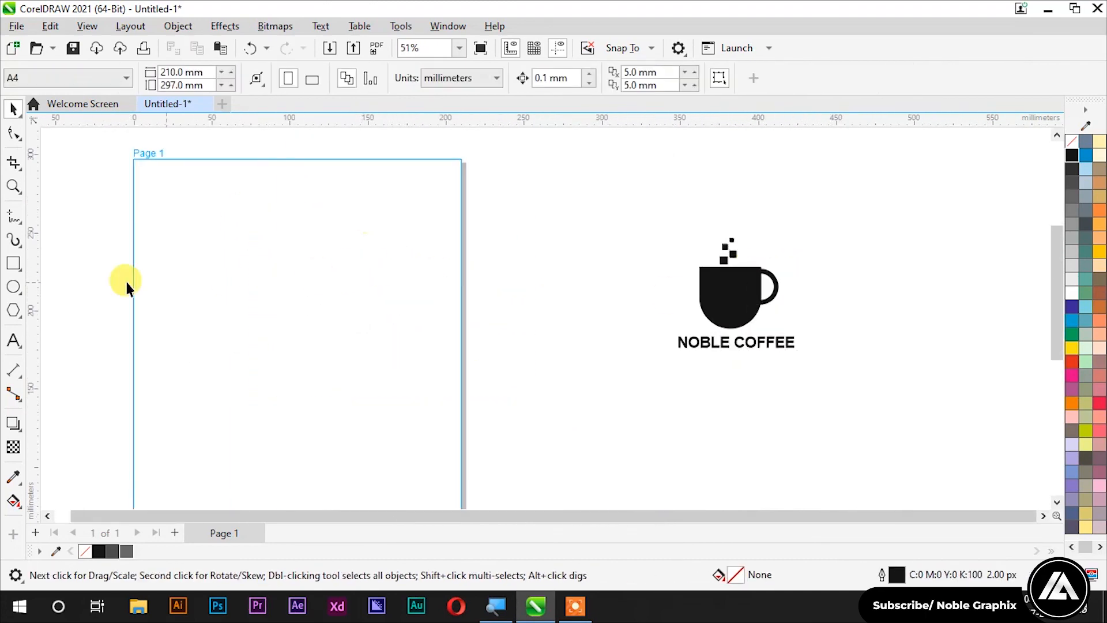
Step: Draw an 88 × 55 mm rectangle for the business card
{"action": "left_click", "coordinate": [13, 264]}
{"action": "left_click_drag", "start_coordinate": [217, 252], "coordinate": [418, 378]}
{"action": "left_click", "coordinate": [173, 71]}
{"action": "type", "text": "88"}
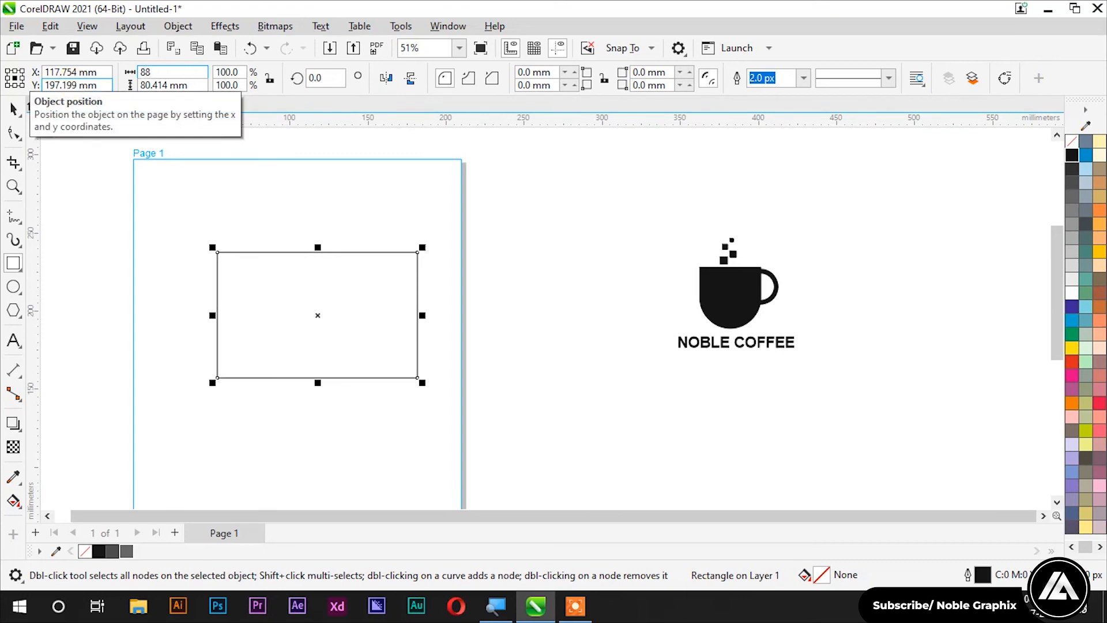
{"action": "left_click", "coordinate": [176, 85]}
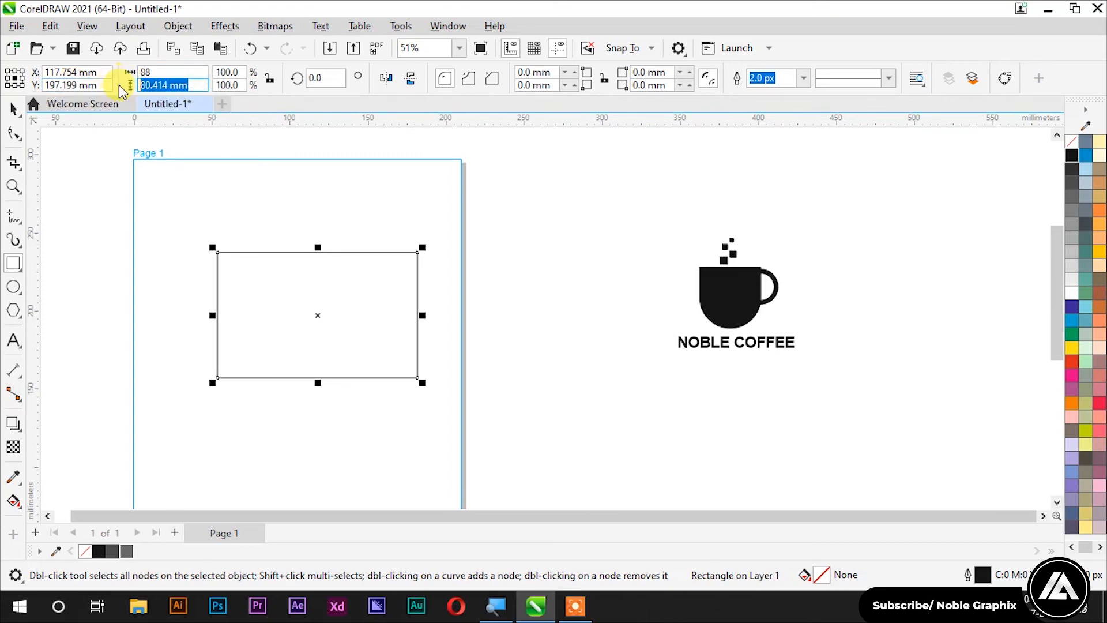
{"action": "type", "text": "55"}
{"action": "key", "text": "Return"}
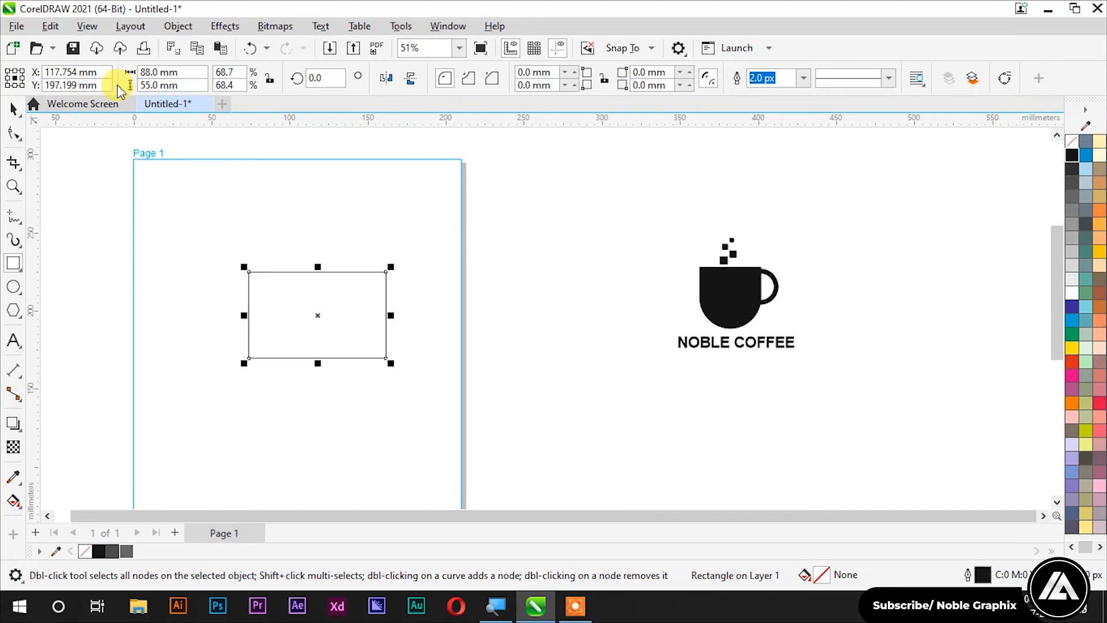
{"action": "key", "text": "space"}
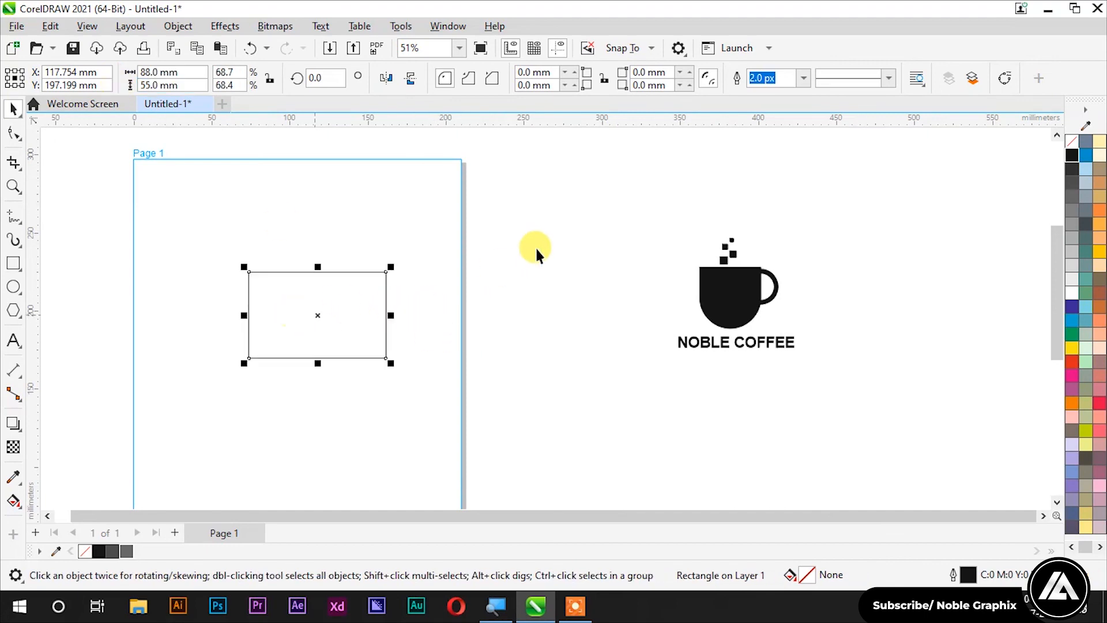
{"action": "left_click", "coordinate": [537, 248]}
Step: Shrink the coffee logo and place it beside the card
{"action": "left_click_drag", "start_coordinate": [834, 192], "coordinate": [617, 390]}
{"action": "left_click_drag", "start_coordinate": [804, 230], "coordinate": [448, 303]}
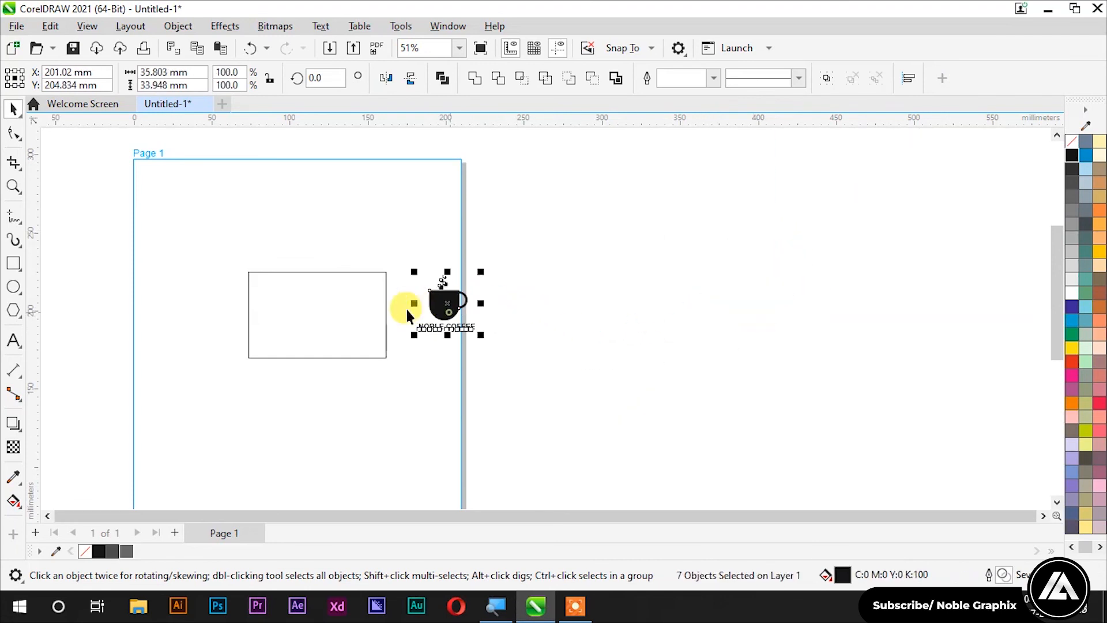
{"action": "scroll", "coordinate": [289, 306], "scroll_direction": "up", "scroll_amount": 3}
{"action": "left_click", "coordinate": [289, 306]}
{"action": "scroll", "coordinate": [265, 314], "scroll_direction": "up", "scroll_amount": 3}
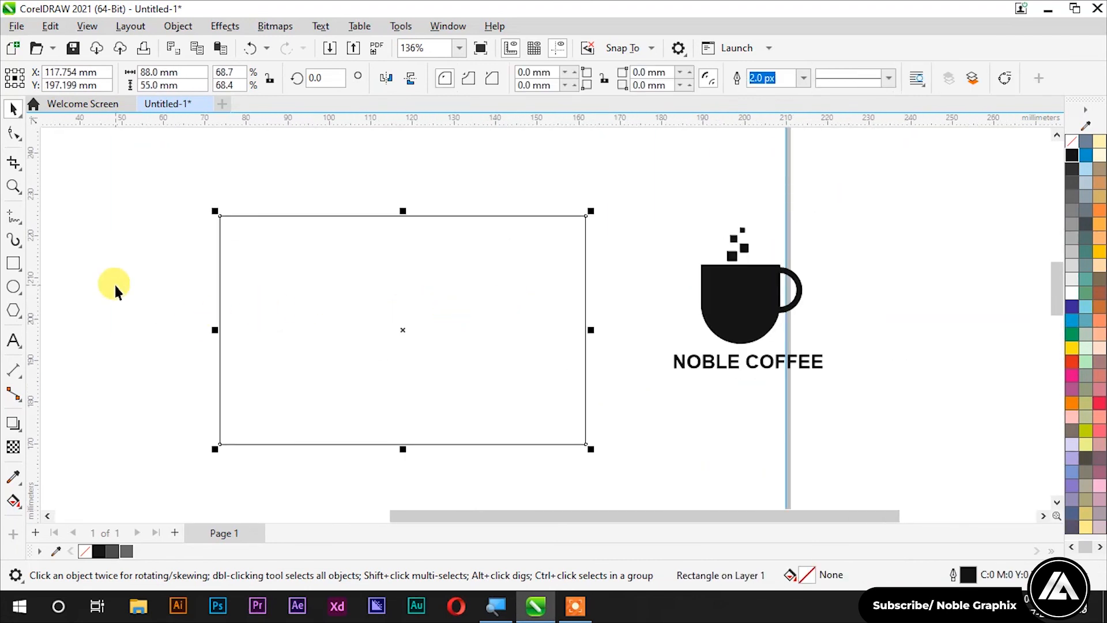
Step: Draw a rectangle over the card's right half and fill it brown
{"action": "left_click", "coordinate": [14, 263]}
{"action": "left_click_drag", "start_coordinate": [416, 219], "coordinate": [586, 444]}
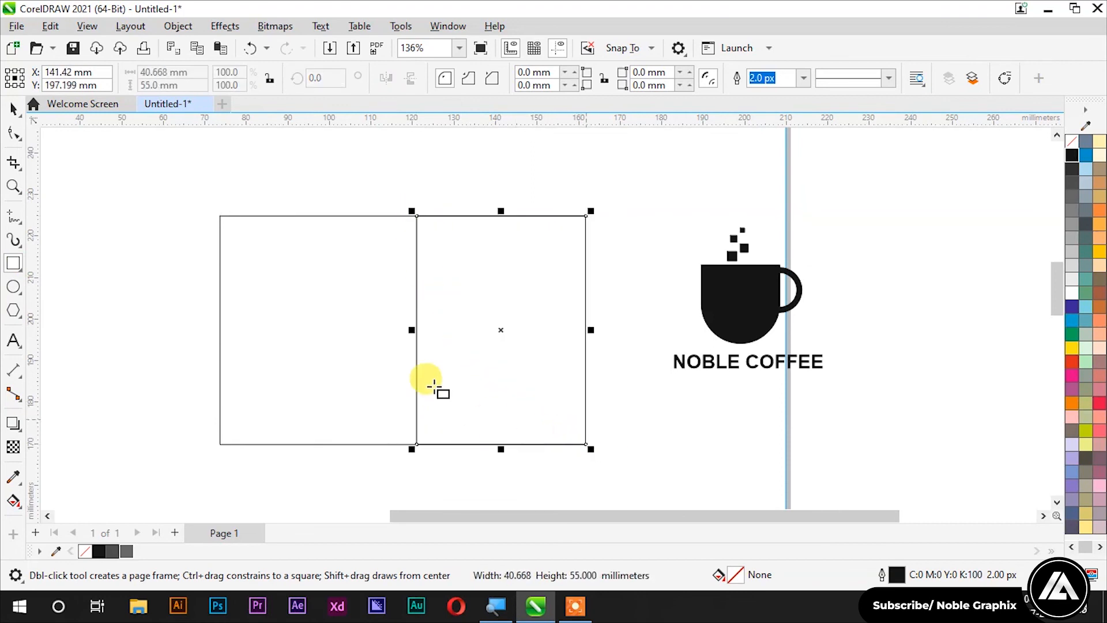
{"action": "left_click", "coordinate": [14, 108]}
{"action": "left_click", "coordinate": [495, 301]}
{"action": "left_click", "coordinate": [495, 301]}
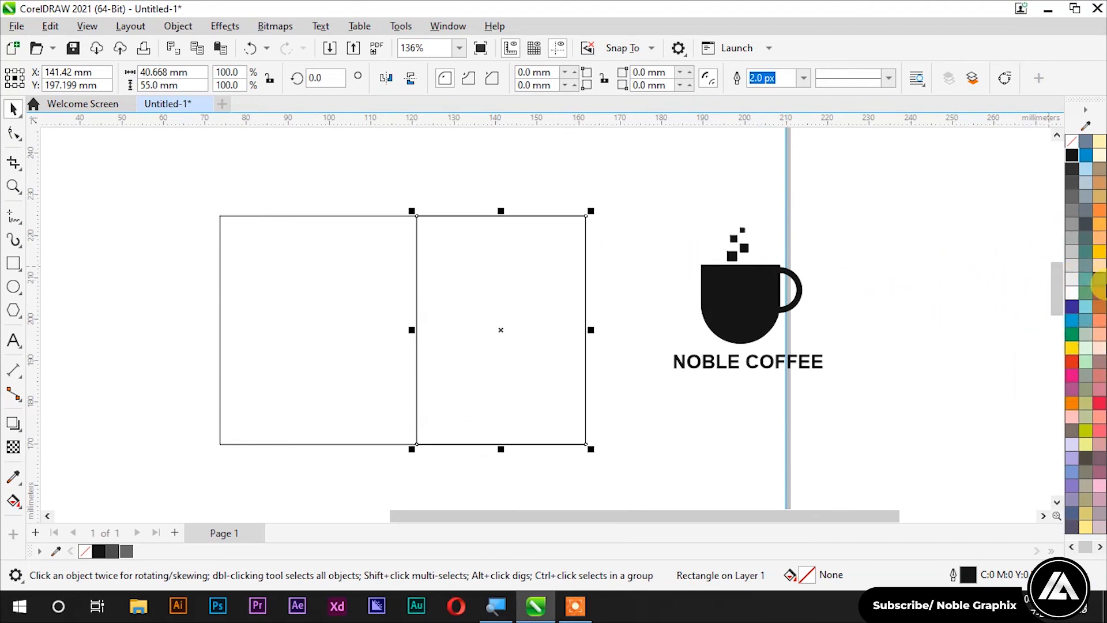
{"action": "left_click", "coordinate": [1100, 293]}
{"action": "left_click", "coordinate": [527, 267]}
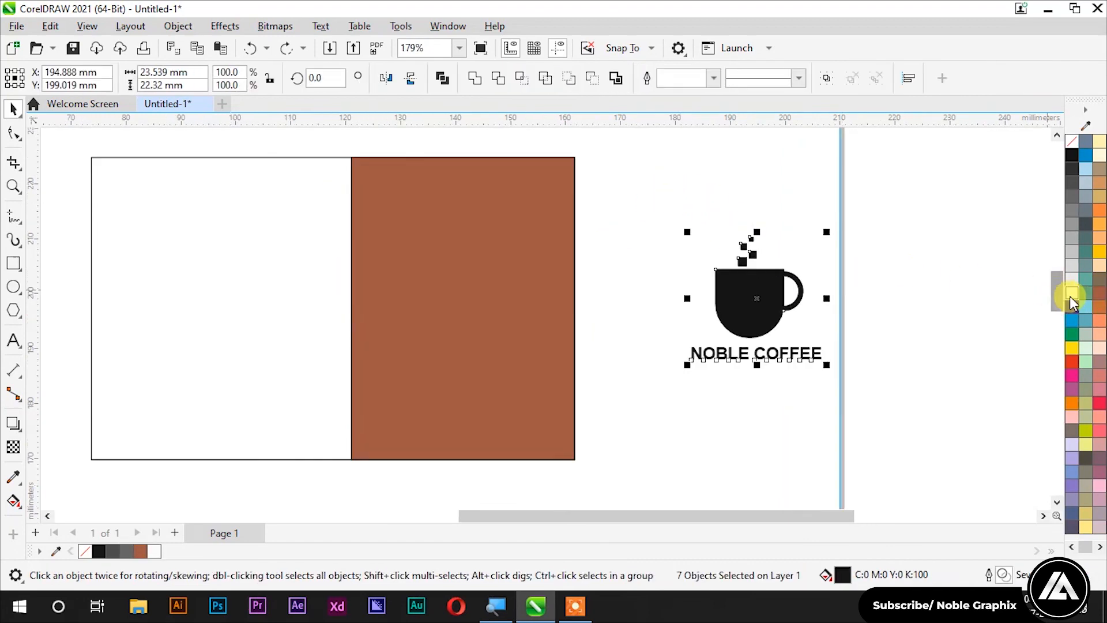
Step: Strip the logo's outline, move it onto the brown panel, fill it white and scale it down slightly
{"action": "right_click", "coordinate": [1073, 143]}
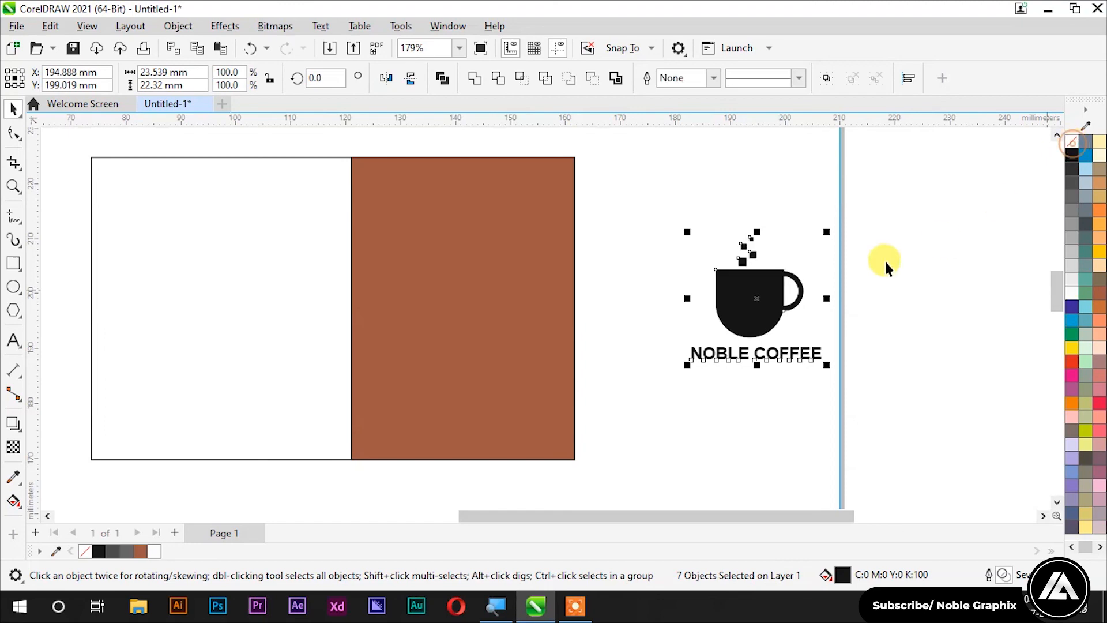
{"action": "left_click_drag", "start_coordinate": [745, 301], "coordinate": [453, 314]}
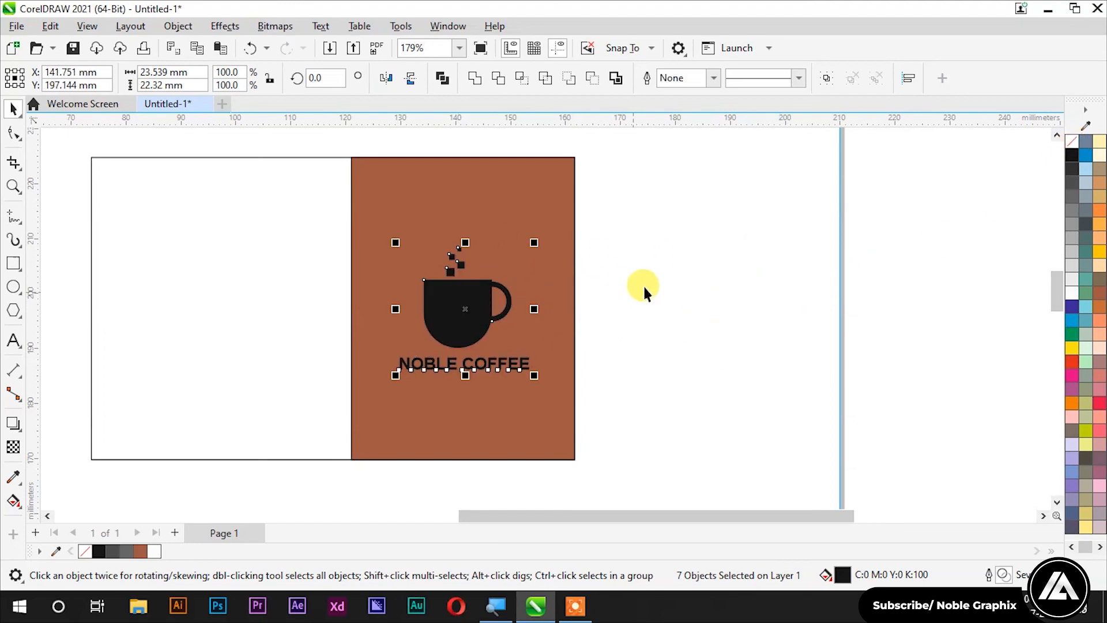
{"action": "left_click", "coordinate": [1074, 295]}
{"action": "left_click", "coordinate": [865, 309]}
{"action": "scroll", "coordinate": [638, 290], "scroll_direction": "down", "scroll_amount": 3}
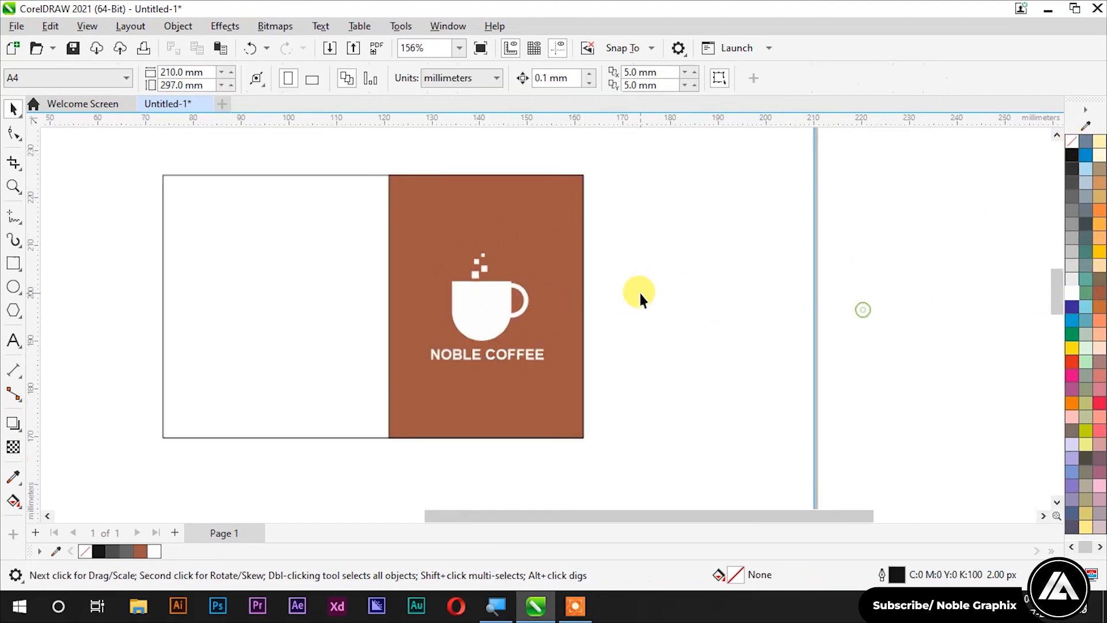
{"action": "left_click_drag", "start_coordinate": [673, 248], "coordinate": [481, 358]}
{"action": "scroll", "coordinate": [507, 277], "scroll_direction": "up", "scroll_amount": 3}
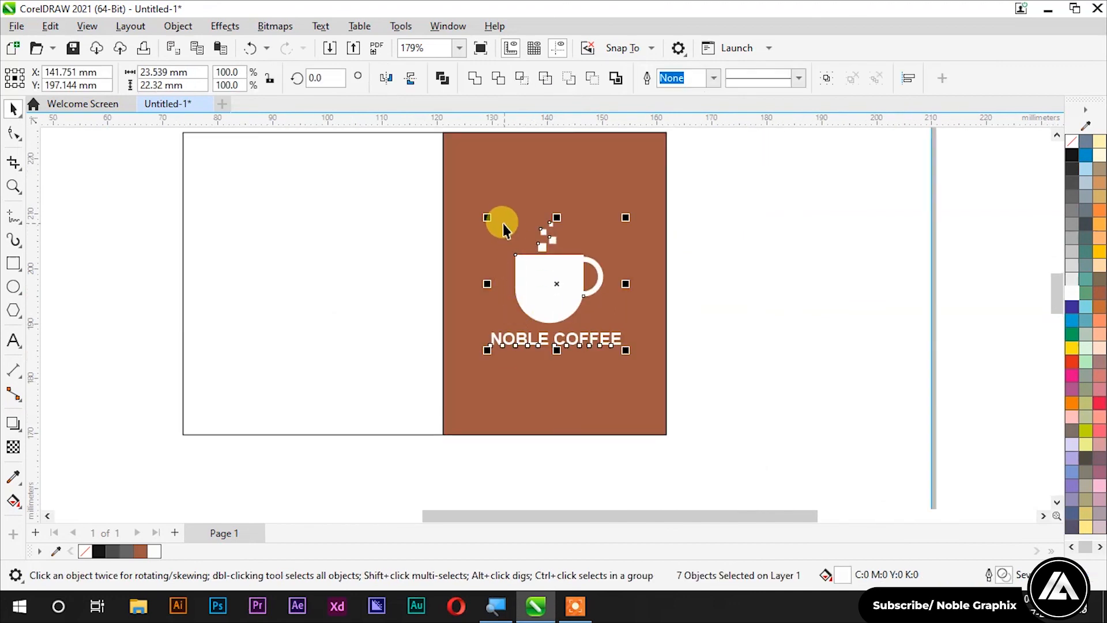
{"action": "left_click_drag", "start_coordinate": [489, 219], "coordinate": [489, 223]}
{"action": "left_click", "coordinate": [767, 275]}
{"action": "scroll", "coordinate": [767, 275], "scroll_direction": "down", "scroll_amount": 3}
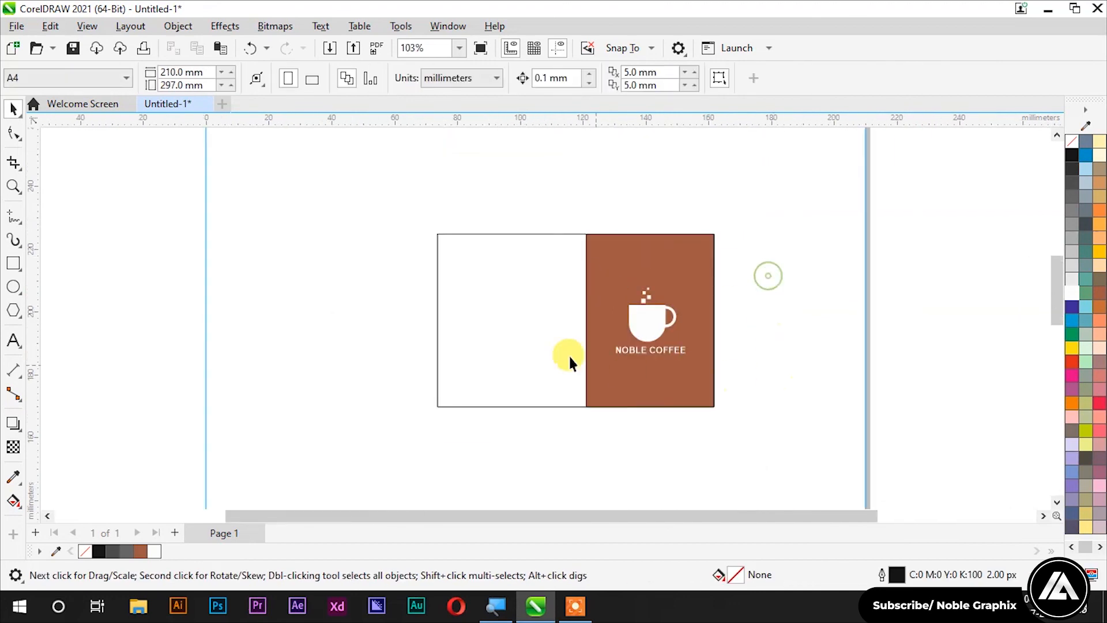
{"action": "scroll", "coordinate": [518, 291], "scroll_direction": "up", "scroll_amount": 2}
{"action": "left_click", "coordinate": [13, 341]}
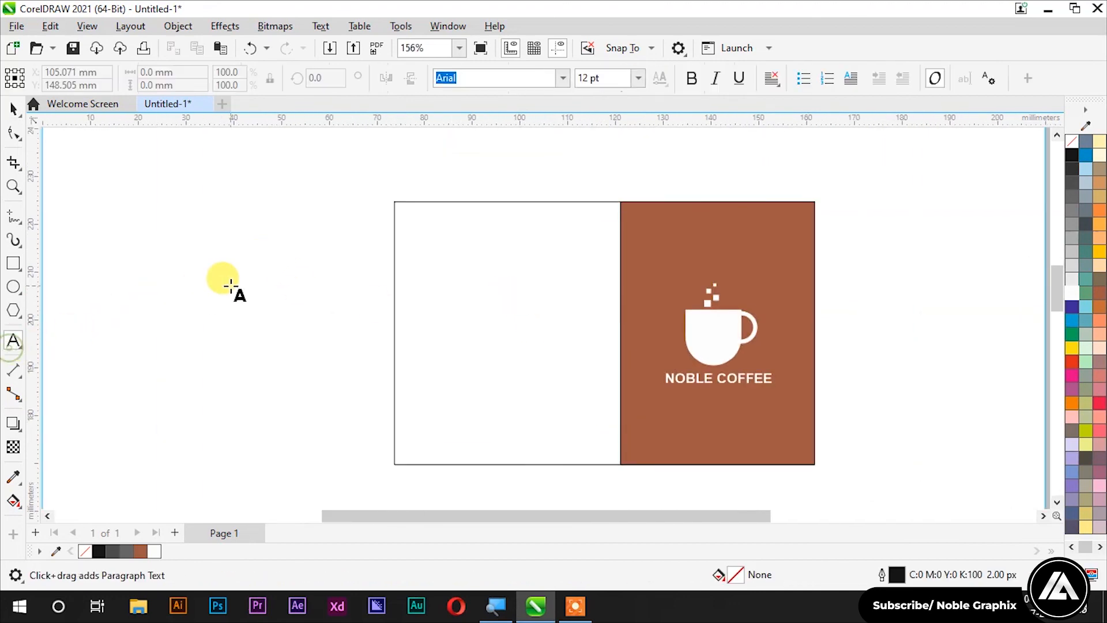
Step: Type the person's full name as a line of text on the canvas, fixing typos
{"action": "left_click", "coordinate": [309, 241]}
{"action": "key", "text": "Left"}
{"action": "key", "text": "Left"}
{"action": "key", "text": "Left"}
{"action": "key", "text": "Left"}
{"action": "key", "text": "BackSpace"}
{"action": "type", "text": "a"}
{"action": "key", "text": "ctrl+a"}
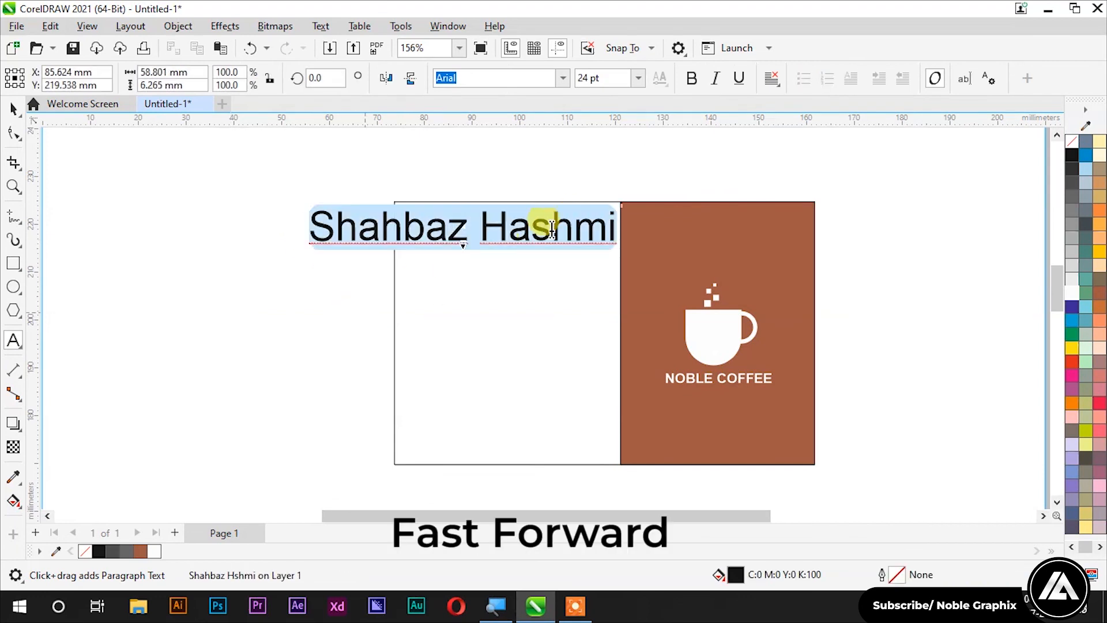
{"action": "key", "text": "ctrl+space"}
Step: Shrink the name and place it at the top-left of the white half
{"action": "left_click", "coordinate": [562, 217]}
{"action": "left_click", "coordinate": [548, 217]}
{"action": "left_click_drag", "start_coordinate": [619, 207], "coordinate": [571, 222]}
{"action": "scroll", "coordinate": [359, 238], "scroll_direction": "up", "scroll_amount": 3}
{"action": "left_click_drag", "start_coordinate": [359, 239], "coordinate": [507, 227]}
{"action": "left_click_drag", "start_coordinate": [633, 211], "coordinate": [602, 214]}
{"action": "scroll", "coordinate": [501, 218], "scroll_direction": "down", "scroll_amount": 2}
{"action": "left_click_drag", "start_coordinate": [501, 227], "coordinate": [512, 374]}
{"action": "scroll", "coordinate": [520, 216], "scroll_direction": "down", "scroll_amount": 2}
Step: Duplicate the name lower down and replace its text with the phone number
{"action": "right_click", "coordinate": [512, 374]}
{"action": "double_click", "coordinate": [512, 374]}
{"action": "key", "text": "ctrl+a"}
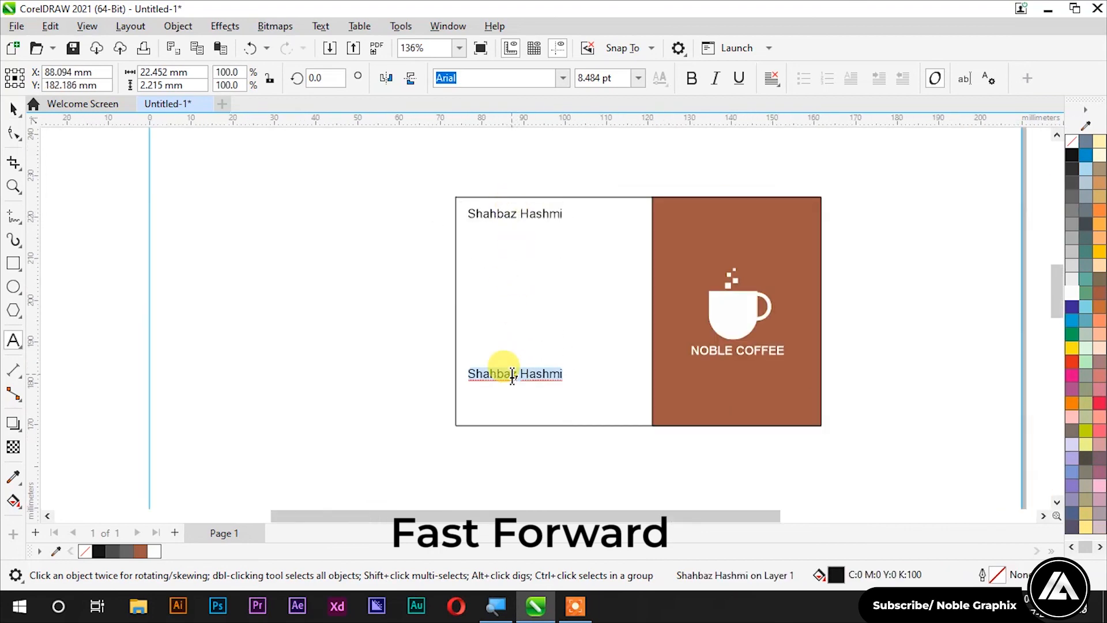
{"action": "type", "text": "+91-"}
{"action": "type", "text": "987"}
{"action": "key", "text": "BackSpace"}
{"action": "key", "text": "BackSpace"}
{"action": "type", "text": "000000000"}
{"action": "key", "text": "ctrl+space"}
Step: Add e-mail address and website lines below the phone number
{"action": "scroll", "coordinate": [524, 384], "scroll_direction": "up", "scroll_amount": 2}
{"action": "double_click", "coordinate": [587, 363]}
{"action": "key", "text": "Return"}
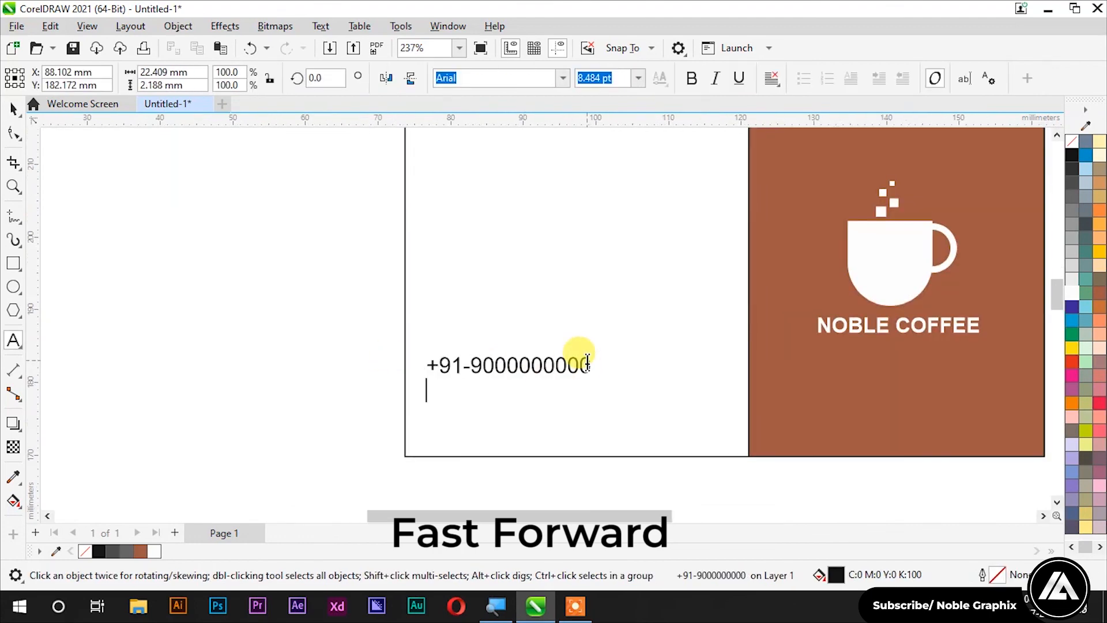
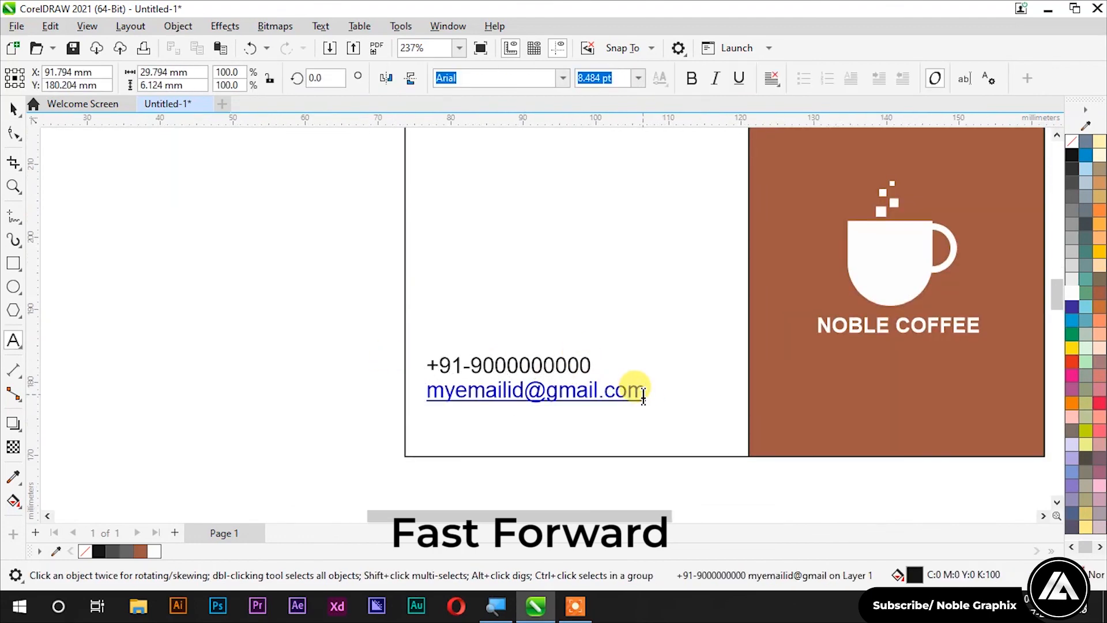
{"action": "key", "text": "Return"}
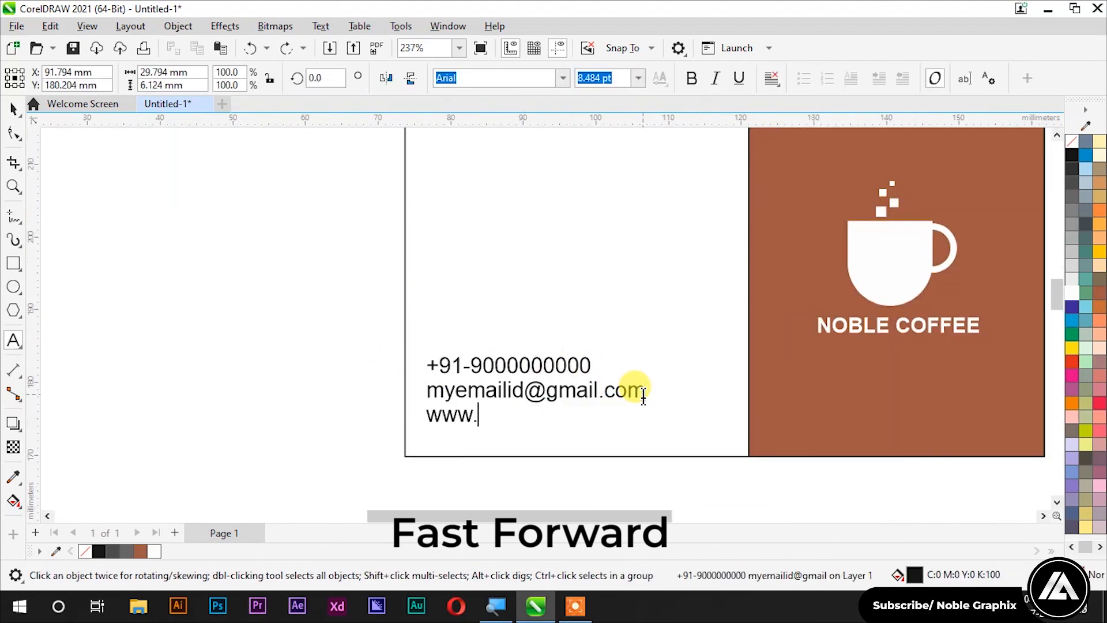
{"action": "left_click", "coordinate": [334, 380]}
Step: Move the three-line contact block higher on the white half
{"action": "scroll", "coordinate": [561, 378], "scroll_direction": "down", "scroll_amount": 5}
{"action": "left_click_drag", "start_coordinate": [455, 181], "coordinate": [549, 238]}
{"action": "scroll", "coordinate": [525, 214], "scroll_direction": "up", "scroll_amount": 3}
{"action": "scroll", "coordinate": [418, 217], "scroll_direction": "down", "scroll_amount": 2}
{"action": "left_click_drag", "start_coordinate": [388, 356], "coordinate": [594, 435]}
{"action": "left_click_drag", "start_coordinate": [519, 381], "coordinate": [519, 317]}
{"action": "left_click", "coordinate": [338, 355]}
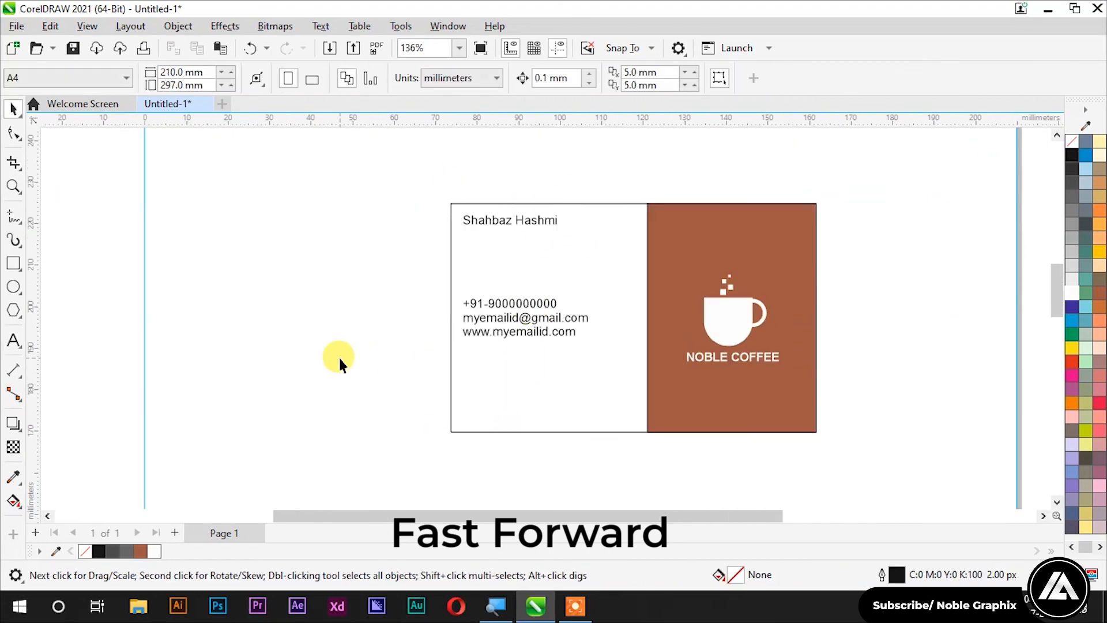
Step: Copy the name just below itself and change the copy to 'Graphic designer'
{"action": "left_click", "coordinate": [510, 220]}
{"action": "scroll", "coordinate": [510, 220], "scroll_direction": "up", "scroll_amount": 5}
{"action": "left_click_drag", "start_coordinate": [511, 213], "coordinate": [492, 249]}
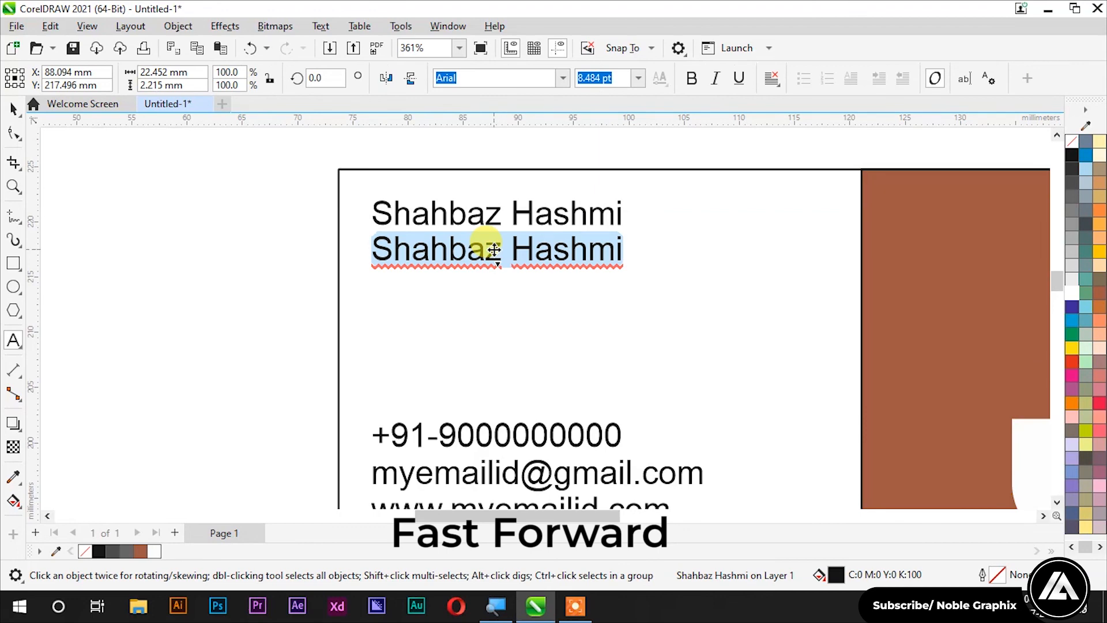
{"action": "key", "text": "BackSpace"}
{"action": "type", "text": "graphicdesigner"}
{"action": "key", "text": "Left"}
{"action": "key", "text": "space"}
{"action": "key", "text": "Home"}
{"action": "key", "text": "Delete"}
{"action": "type", "text": "G"}
{"action": "key", "text": "ctrl+space"}
Step: Shrink the 'Graphic designer' title under the name, then select all parts of the white logo
{"action": "scroll", "coordinate": [594, 284], "scroll_direction": "up", "scroll_amount": 2}
{"action": "left_click_drag", "start_coordinate": [370, 233], "coordinate": [538, 218]}
{"action": "scroll", "coordinate": [540, 223], "scroll_direction": "down", "scroll_amount": 5}
{"action": "left_click", "coordinate": [364, 230]}
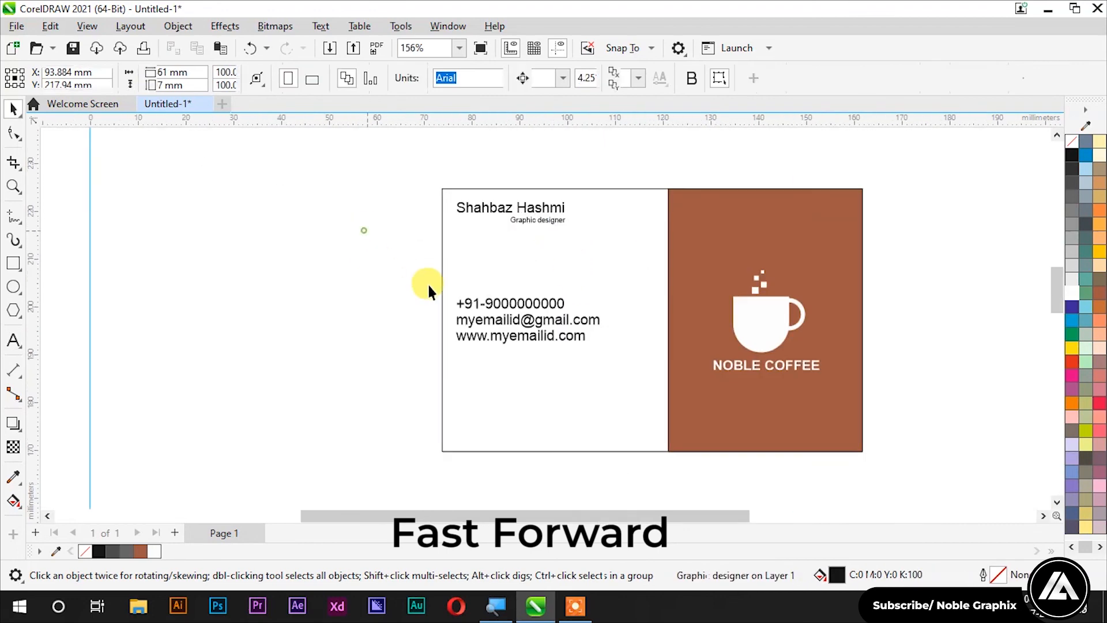
{"action": "left_click", "coordinate": [761, 324]}
{"action": "left_click_drag", "start_coordinate": [912, 258], "coordinate": [698, 407]}
Step: Place an enlarged copy of the logo left of the card, filled Ruby Red
{"action": "left_click_drag", "start_coordinate": [762, 323], "coordinate": [280, 309]}
{"action": "right_click", "coordinate": [280, 308]}
{"action": "left_click", "coordinate": [1073, 155]}
{"action": "left_click", "coordinate": [142, 552]}
{"action": "left_click_drag", "start_coordinate": [344, 361], "coordinate": [404, 414]}
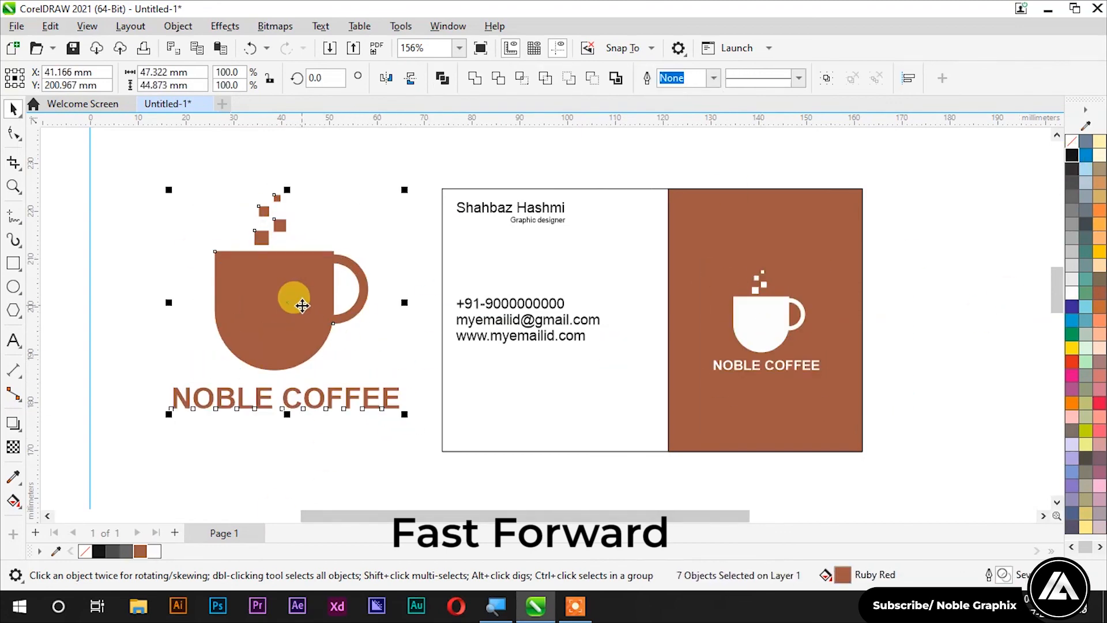
Step: PowerClip the cup inside the white card half and move it toward the bottom
{"action": "left_click_drag", "start_coordinate": [173, 191], "coordinate": [382, 376]}
{"action": "right_click", "coordinate": [300, 268]}
{"action": "left_click", "coordinate": [392, 348]}
{"action": "left_click", "coordinate": [586, 335]}
{"action": "left_click", "coordinate": [585, 335], "text": "ctrl"}
{"action": "scroll", "coordinate": [586, 335], "scroll_direction": "down", "scroll_amount": 2}
{"action": "left_click_drag", "start_coordinate": [688, 276], "coordinate": [571, 386]}
{"action": "left_click_drag", "start_coordinate": [617, 335], "coordinate": [538, 409]}
Step: Fill the clipped cup light grey and fine-tune its watermark position
{"action": "scroll", "coordinate": [537, 409], "scroll_direction": "up", "scroll_amount": 2}
{"action": "left_click", "coordinate": [1072, 280]}
{"action": "left_click", "coordinate": [75, 144]}
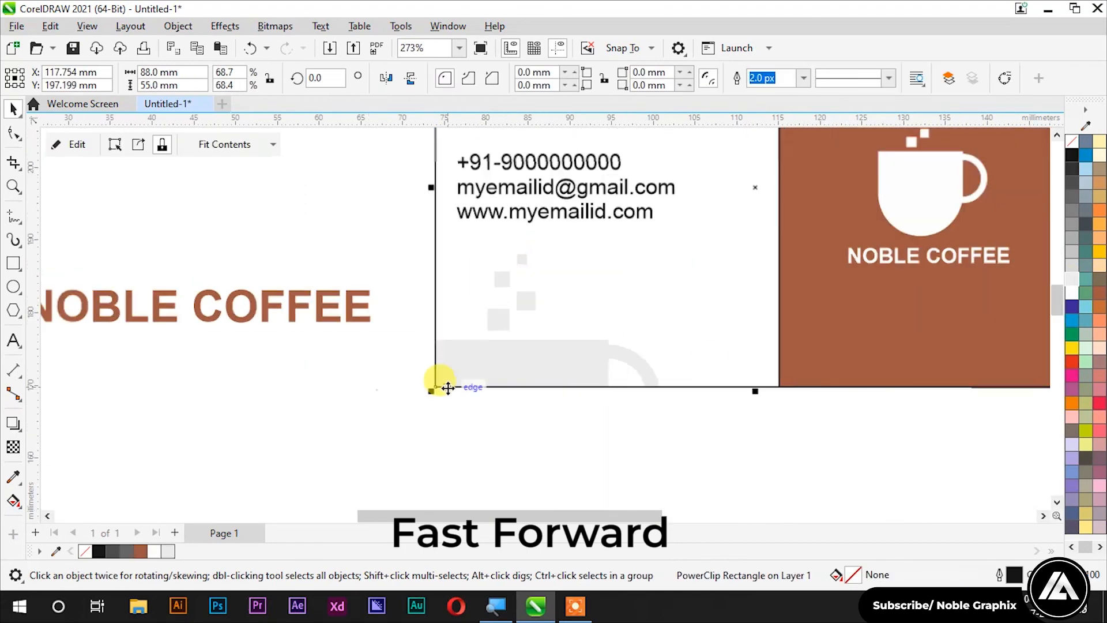
{"action": "scroll", "coordinate": [448, 387], "scroll_direction": "down", "scroll_amount": 3}
{"action": "left_click", "coordinate": [527, 396], "text": "ctrl"}
{"action": "left_click_drag", "start_coordinate": [612, 372], "coordinate": [619, 378]}
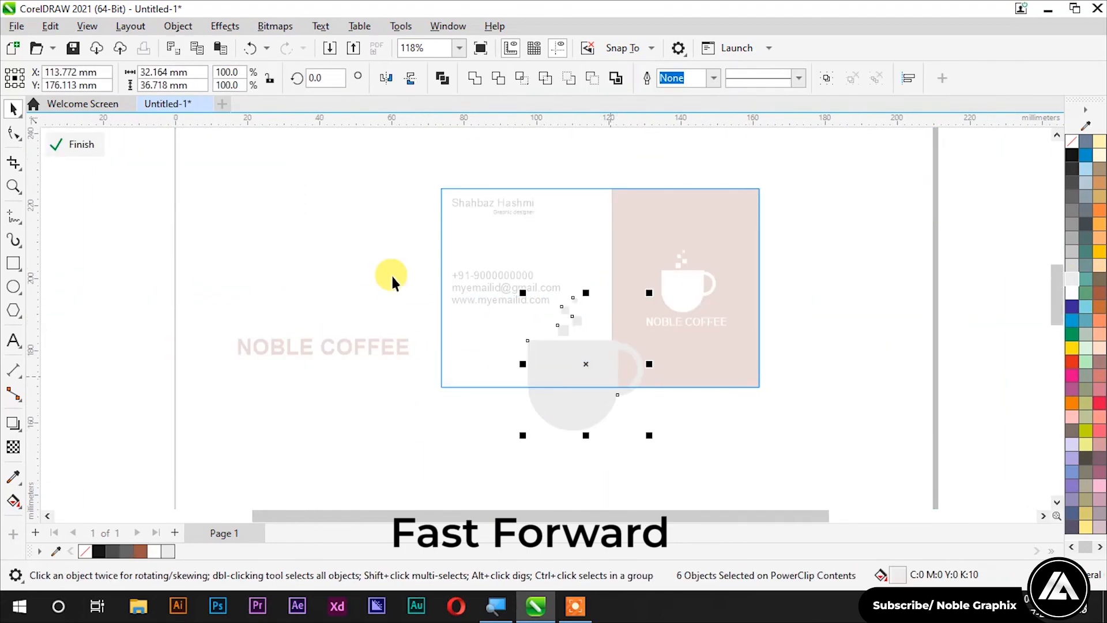
{"action": "left_click", "coordinate": [392, 282], "text": "ctrl"}
Step: Move the contact text down to the card's bottom and shrink it slightly
{"action": "scroll", "coordinate": [541, 338], "scroll_direction": "up", "scroll_amount": 2}
{"action": "left_click", "coordinate": [536, 286]}
{"action": "scroll", "coordinate": [554, 305], "scroll_direction": "up", "scroll_amount": 2}
{"action": "scroll", "coordinate": [585, 372], "scroll_direction": "down", "scroll_amount": 3}
{"action": "left_click_drag", "start_coordinate": [472, 306], "coordinate": [489, 390]}
{"action": "left_click_drag", "start_coordinate": [577, 368], "coordinate": [559, 374]}
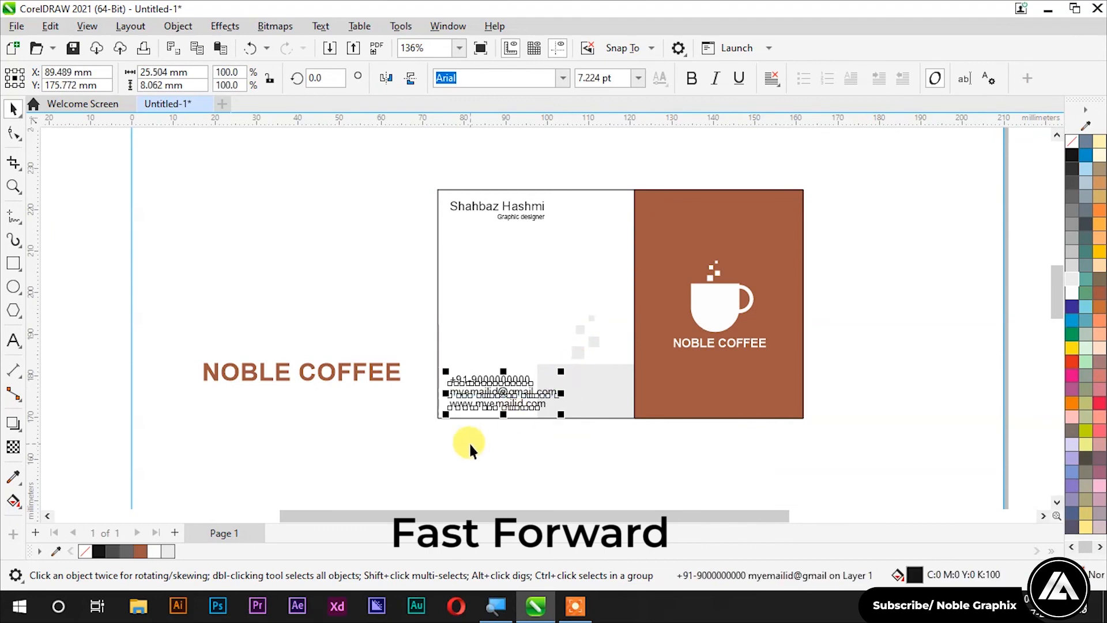
{"action": "scroll", "coordinate": [475, 440], "scroll_direction": "down", "scroll_amount": 1}
{"action": "scroll", "coordinate": [428, 320], "scroll_direction": "up", "scroll_amount": 2}
{"action": "left_click", "coordinate": [361, 285]}
Step: Draw a square left of the card, rotated 45° with 3 mm rounded corners
{"action": "left_click", "coordinate": [14, 263]}
{"action": "left_click_drag", "start_coordinate": [328, 234], "coordinate": [406, 311]}
{"action": "left_click", "coordinate": [320, 78]}
{"action": "type", "text": "45"}
{"action": "key", "text": "Return"}
{"action": "left_click", "coordinate": [553, 72]}
{"action": "type", "text": "3"}
{"action": "key", "text": "Return"}
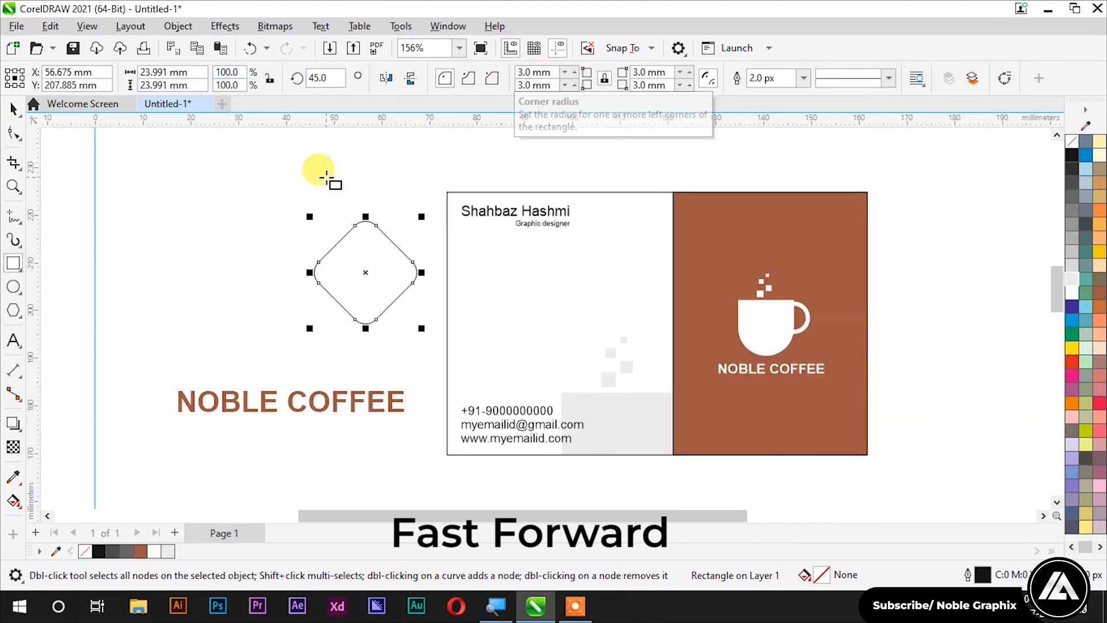
{"action": "key", "text": "space"}
Step: Make a smaller nested copy of the rounded diamond inside the original
{"action": "scroll", "coordinate": [375, 266], "scroll_direction": "up", "scroll_amount": 2}
{"action": "right_click", "coordinate": [437, 192]}
{"action": "left_click", "coordinate": [292, 182]}
{"action": "left_click", "coordinate": [361, 225]}
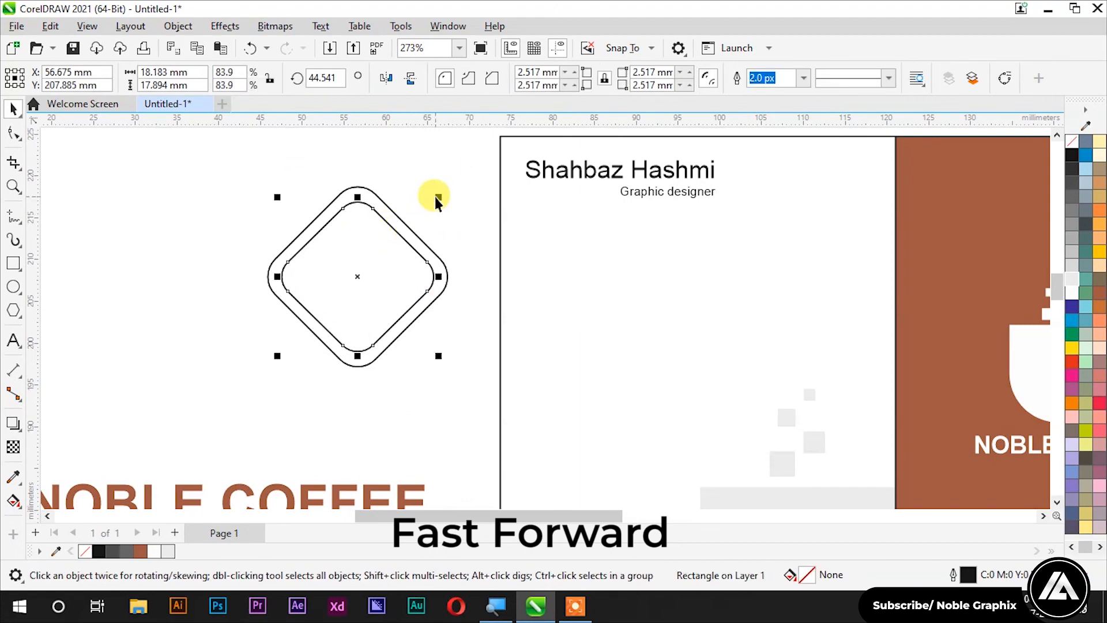